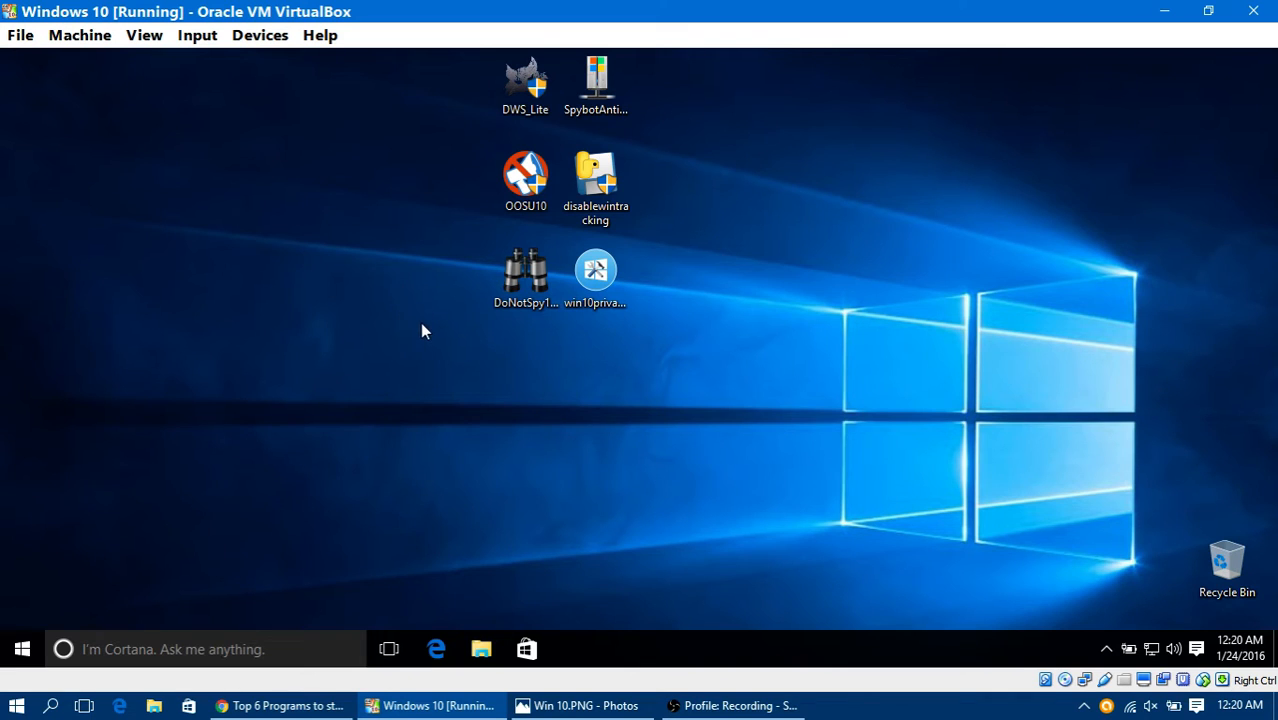
Step: Open the Privacy settings of the virtual machine's Windows 10 in a maximized Settings window
left_click(22, 649)
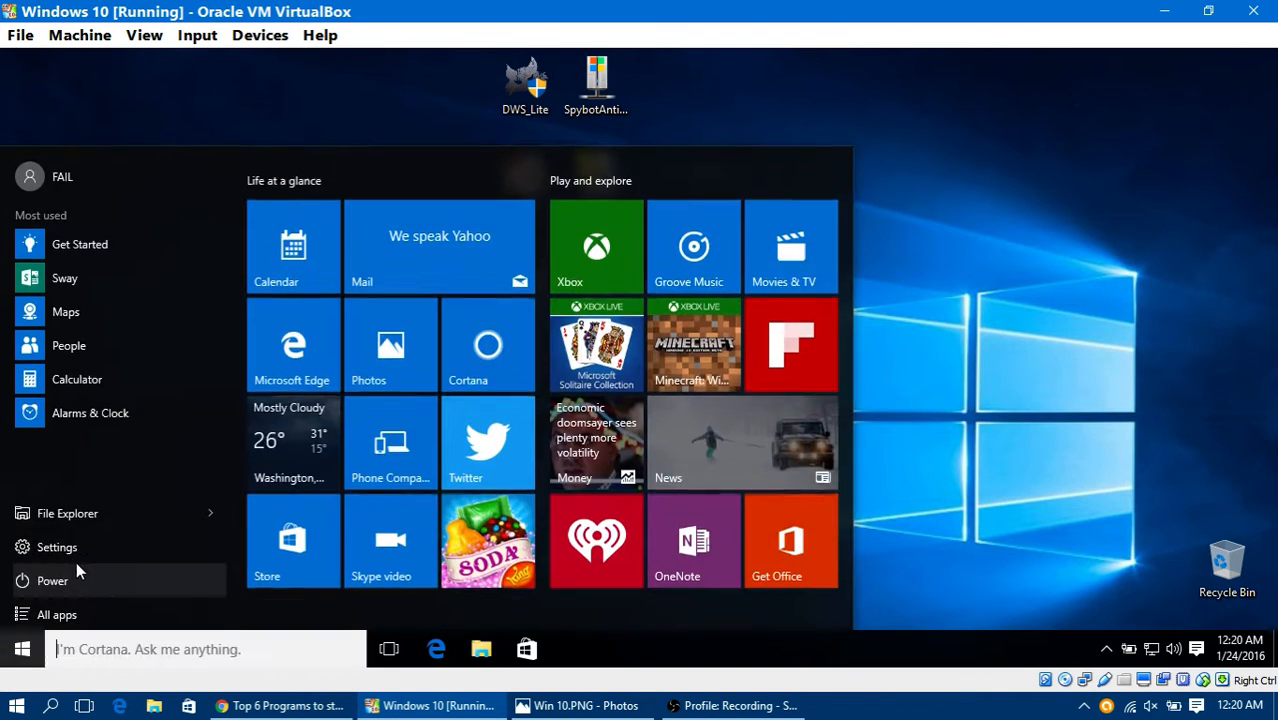
left_click(123, 537)
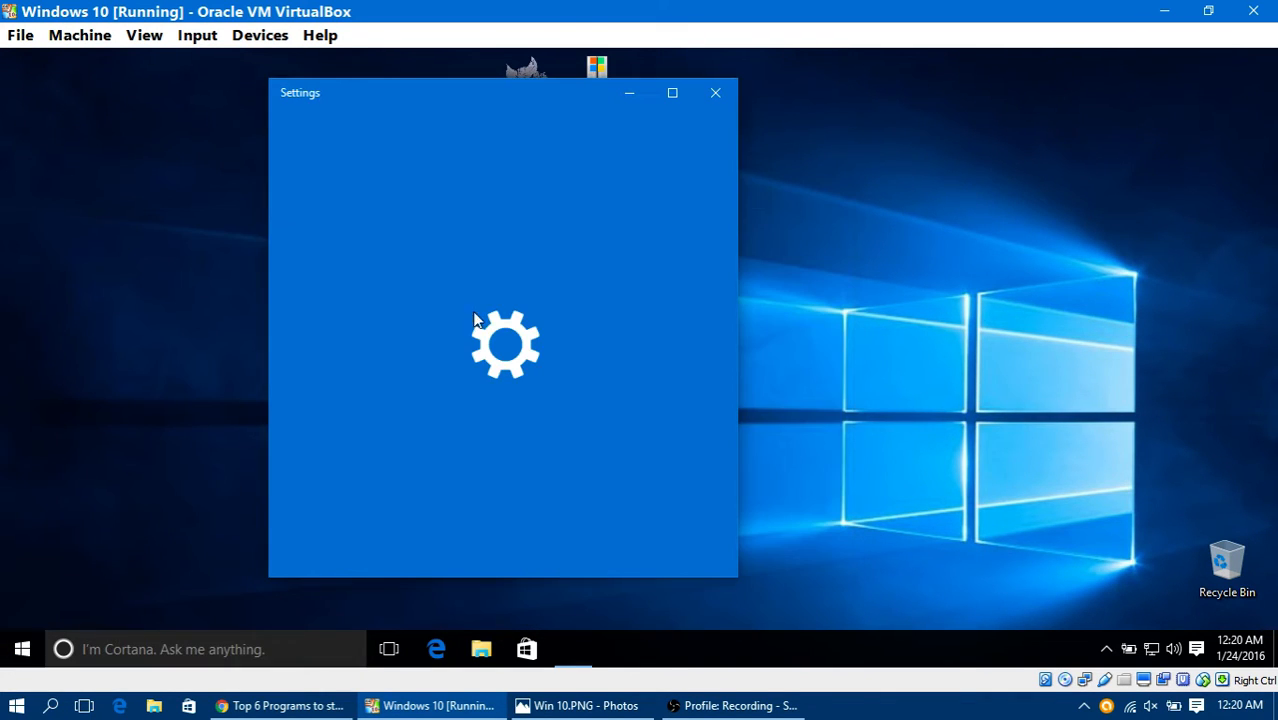
left_click(668, 104)
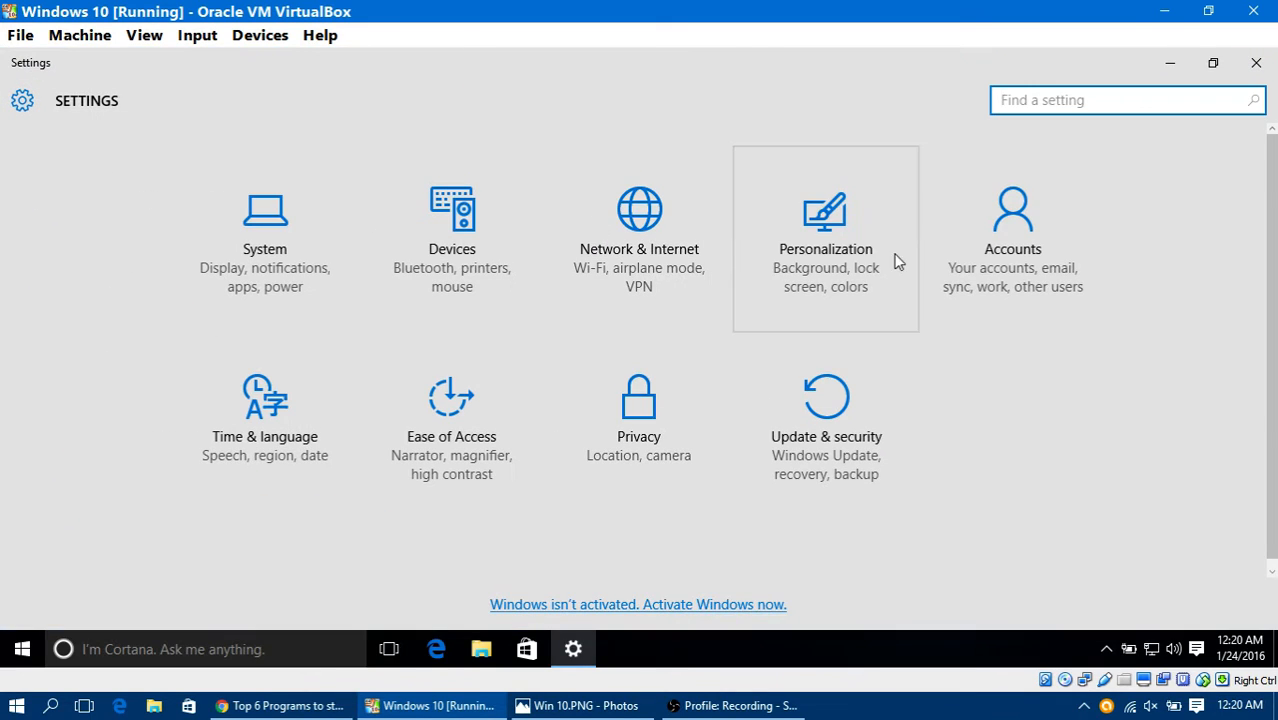
left_click(632, 404)
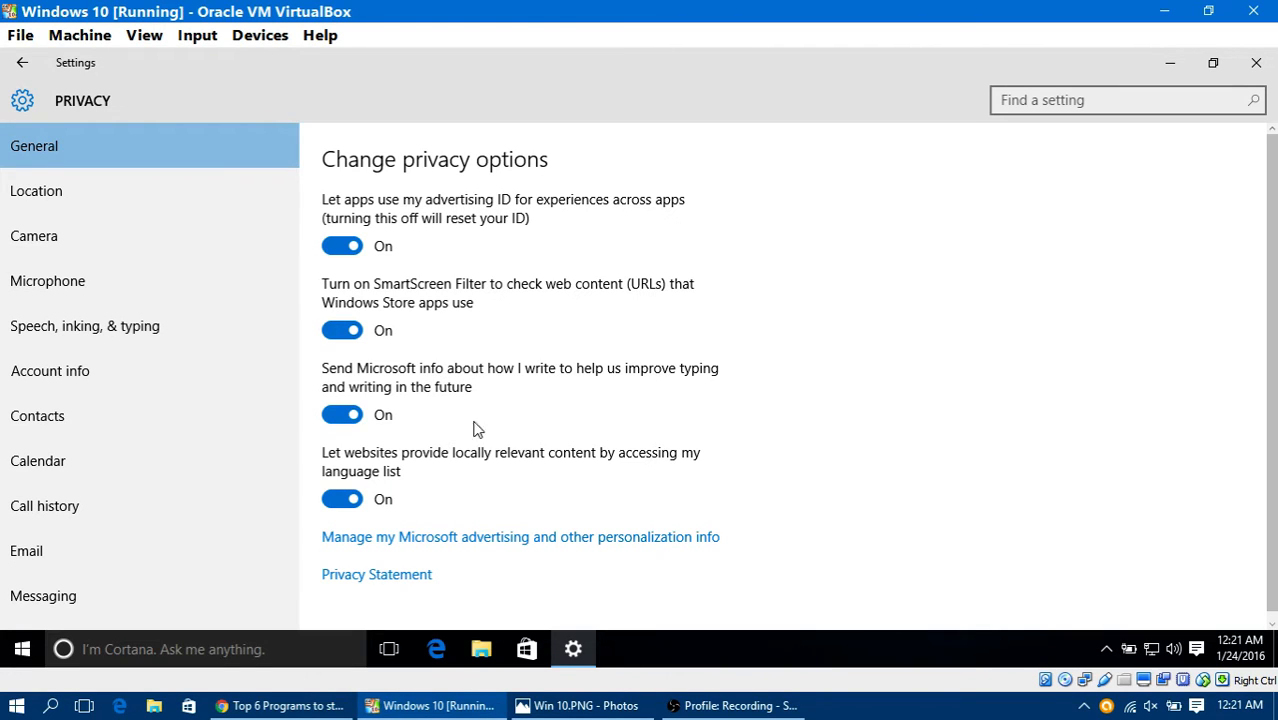
Step: Examine the Location privacy settings, including location history, per-app location access and geofencing
left_click(206, 183)
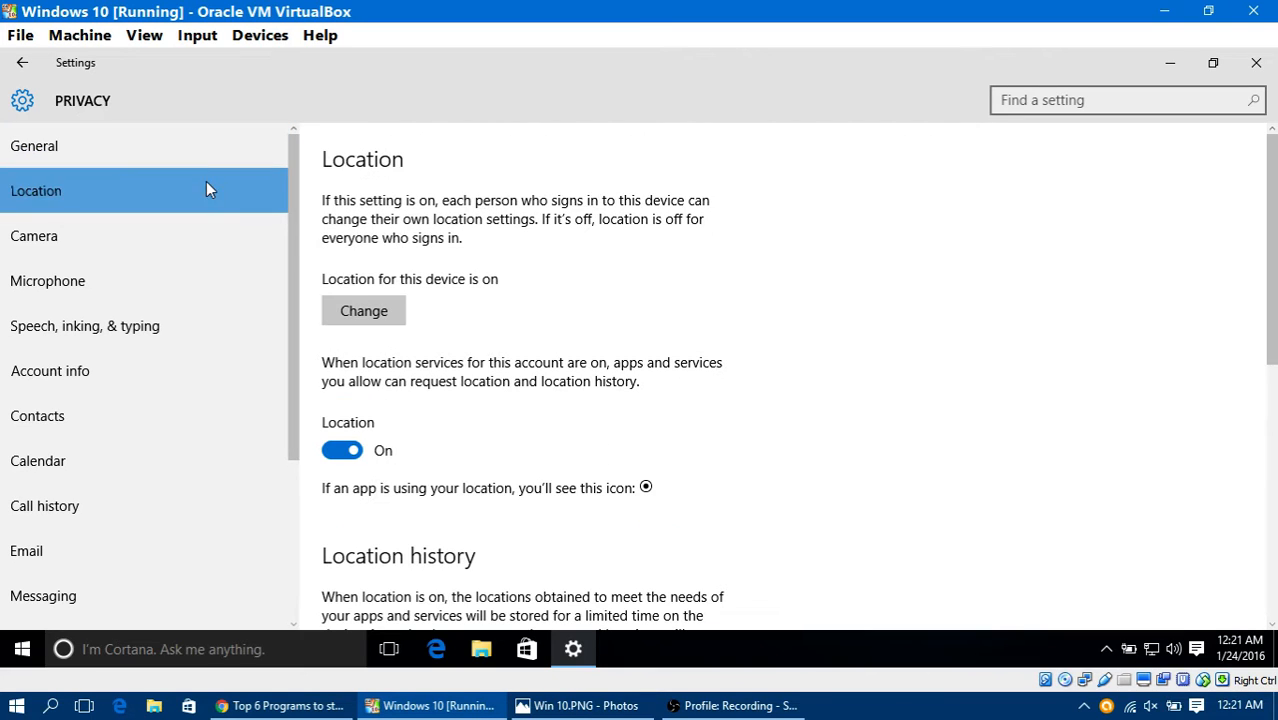
scroll(512, 368, "down", 3)
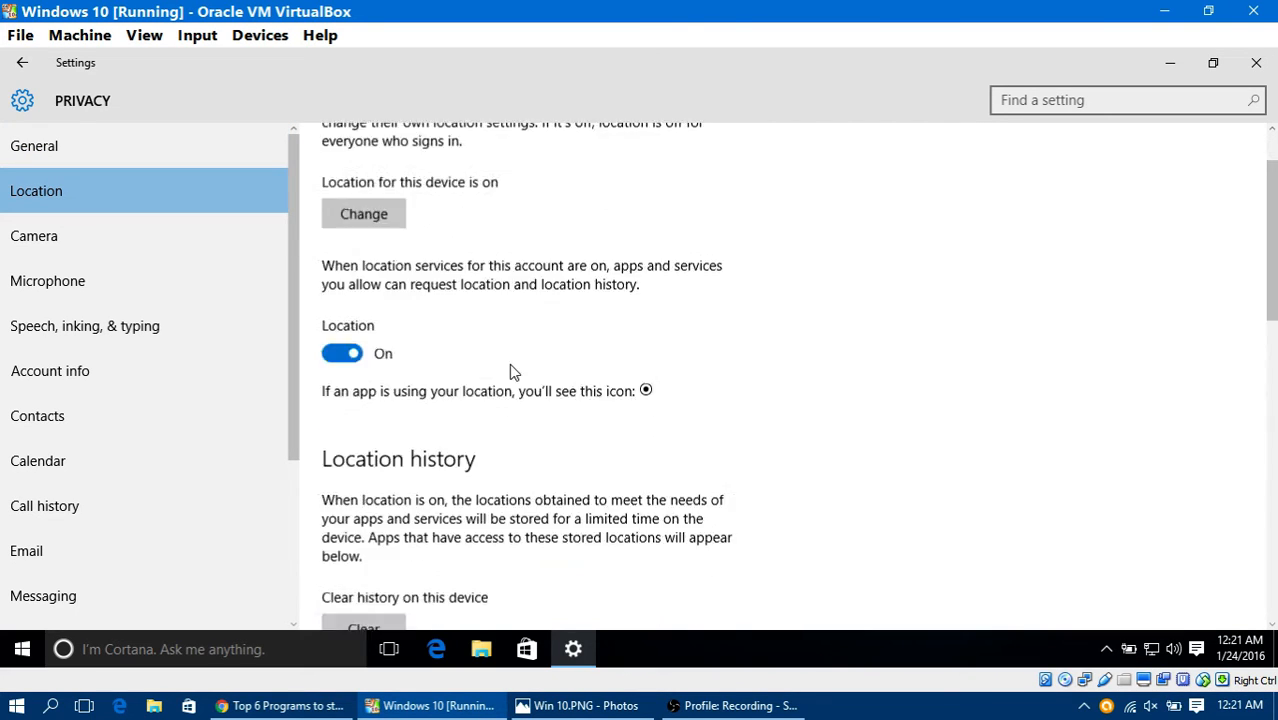
scroll(559, 434, "down", 7)
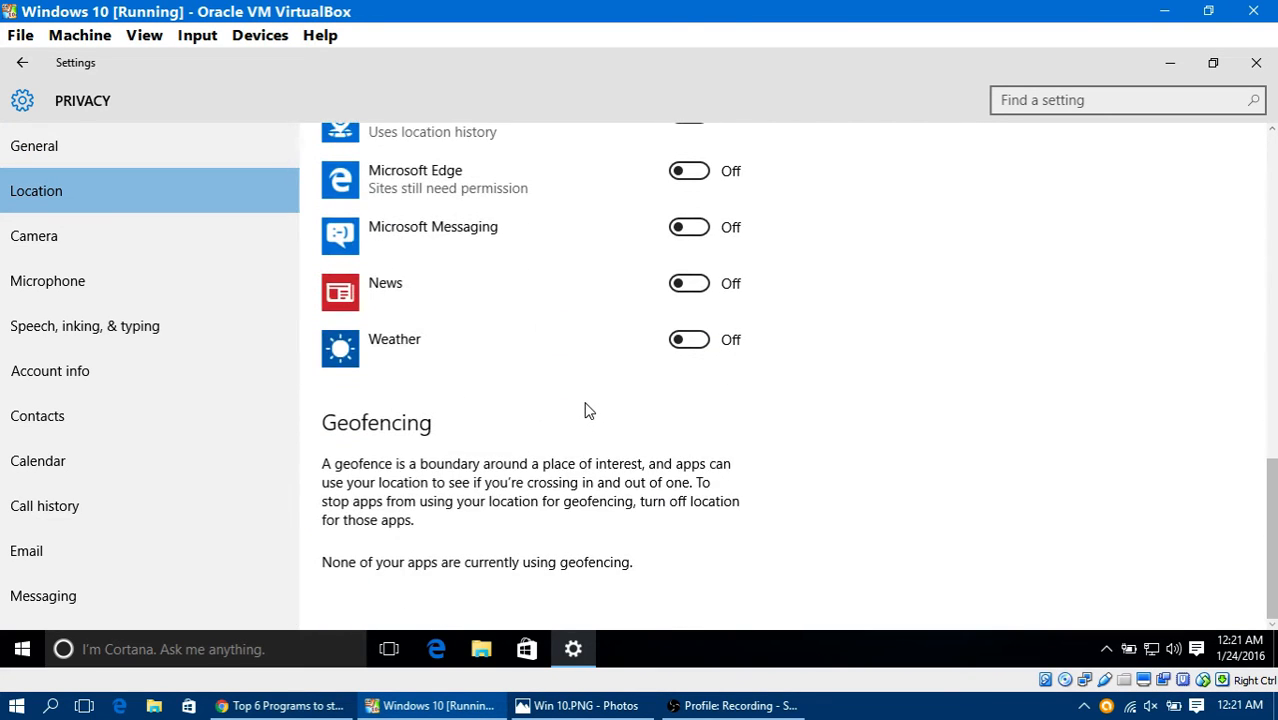
scroll(500, 398, "up", 4)
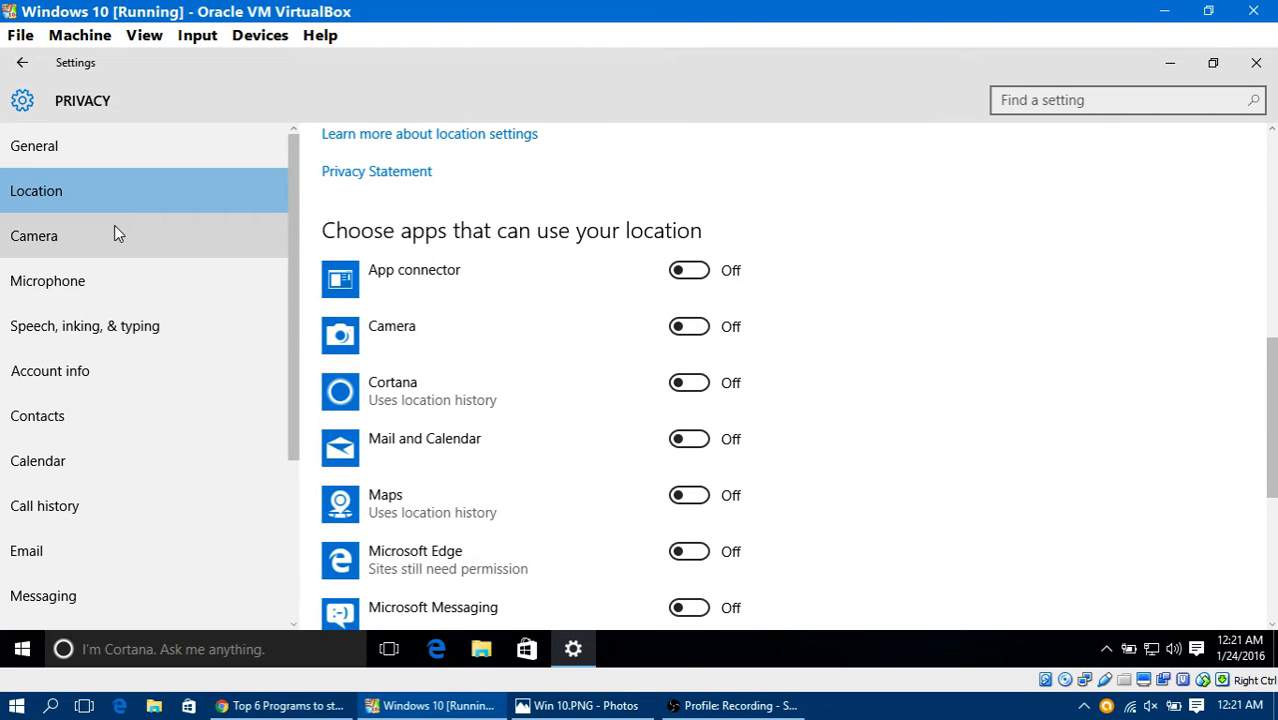
Step: Examine the privacy settings for the camera, the microphone, and speech, inking and typing
left_click(114, 233)
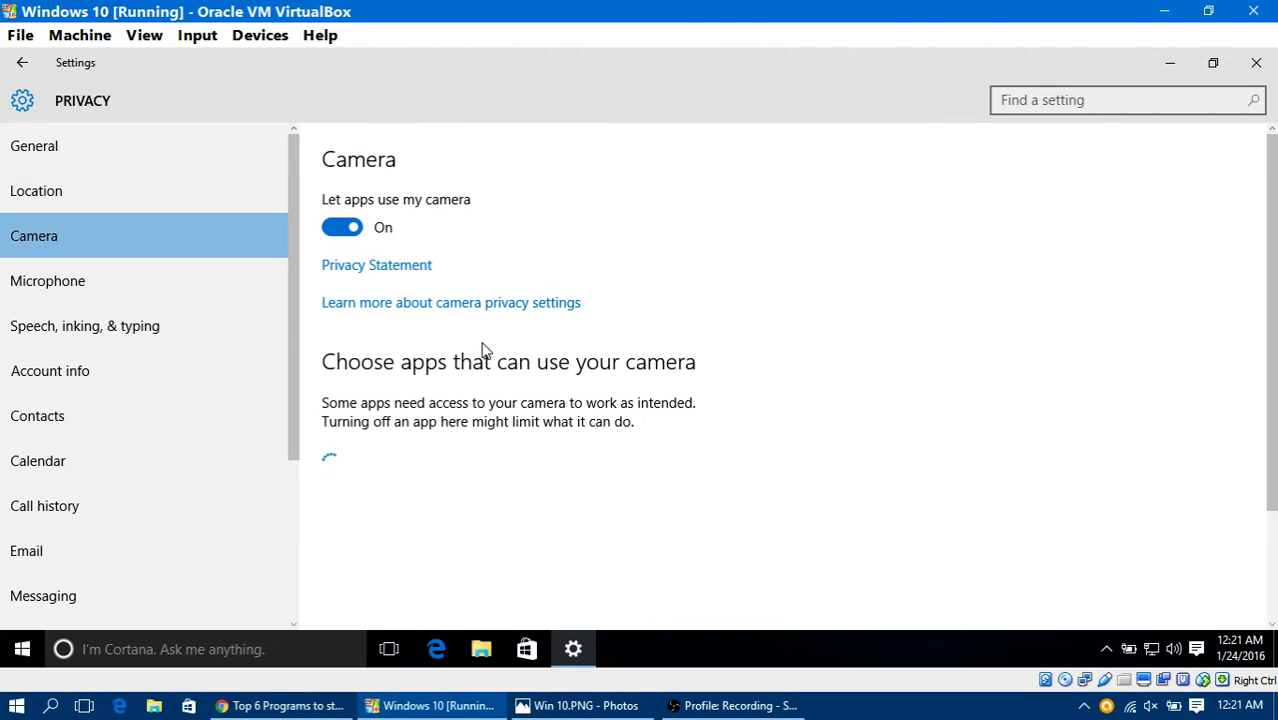
scroll(546, 384, "down", 2)
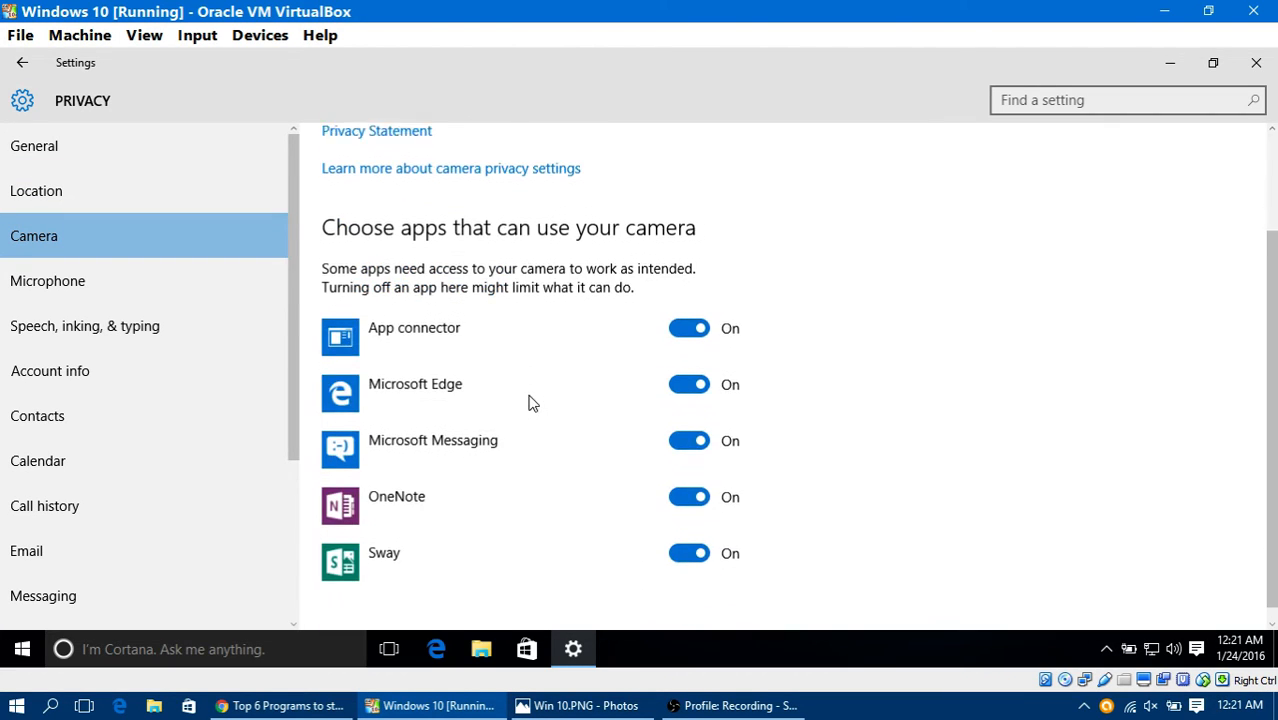
left_click(104, 285)
scroll(337, 349, "down", 3)
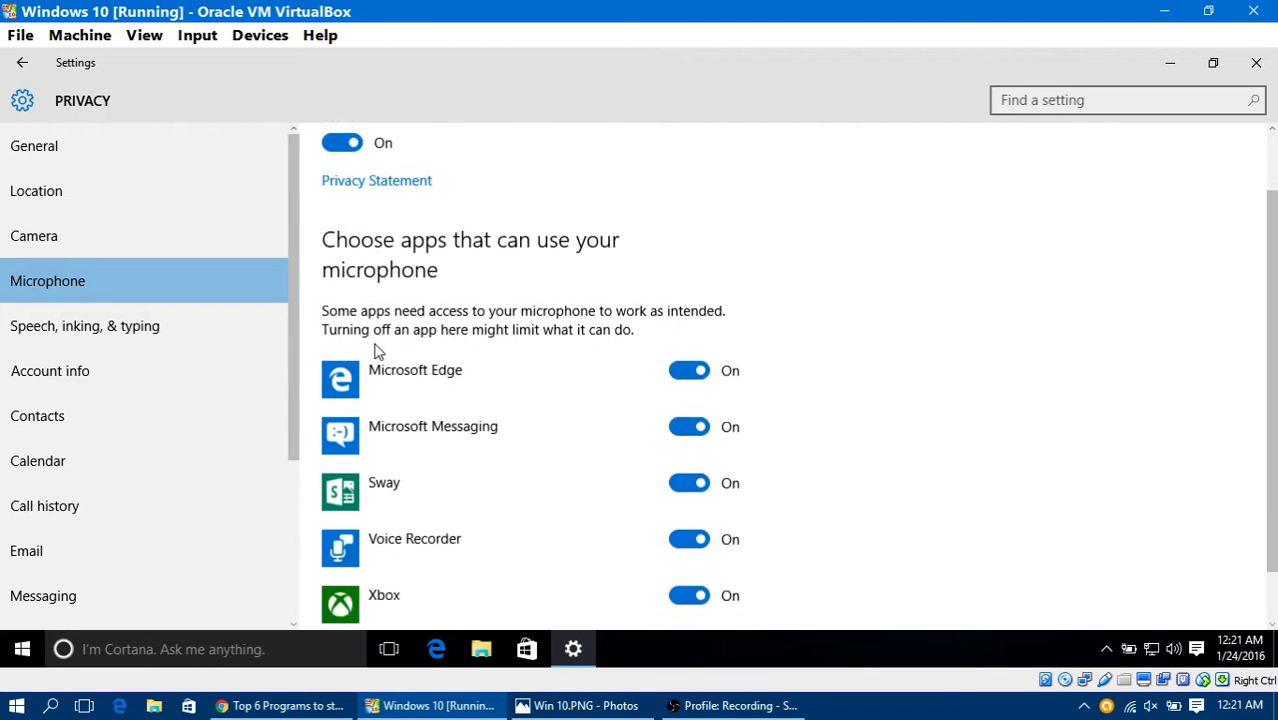
left_click(118, 330)
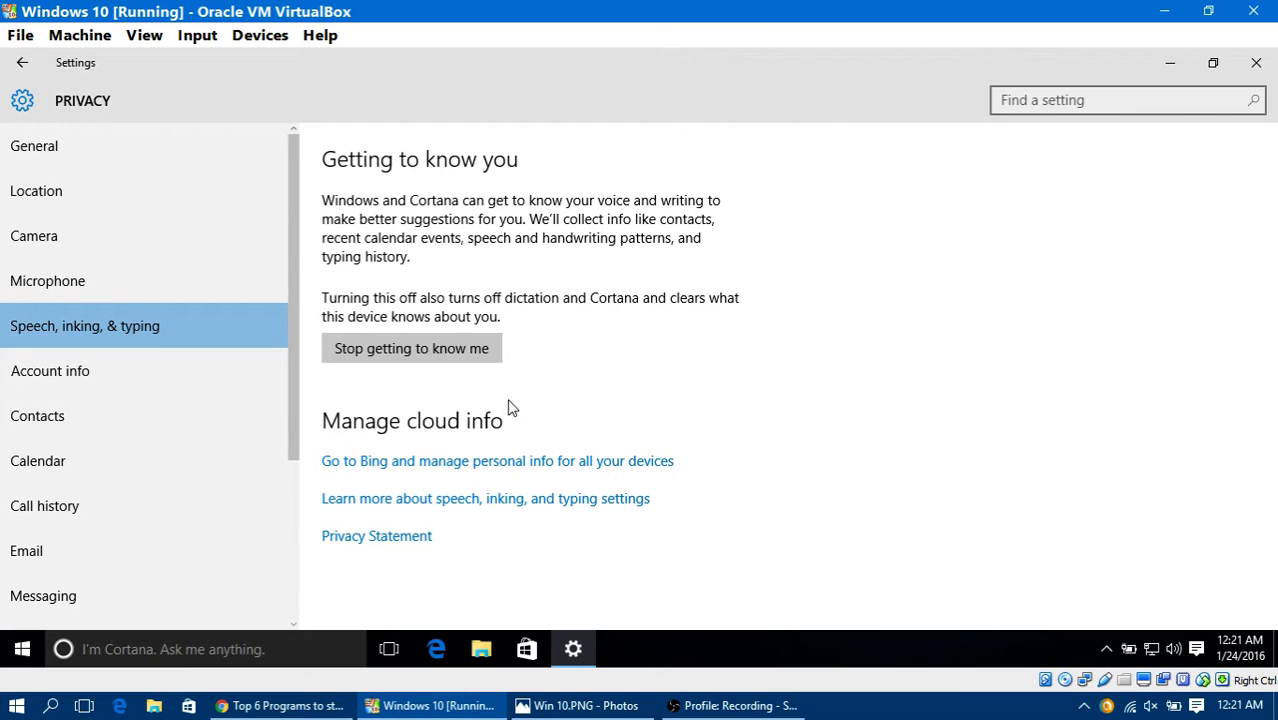
Step: Examine which app permissions exist for account info, contacts, calendar and call history
left_click(82, 388)
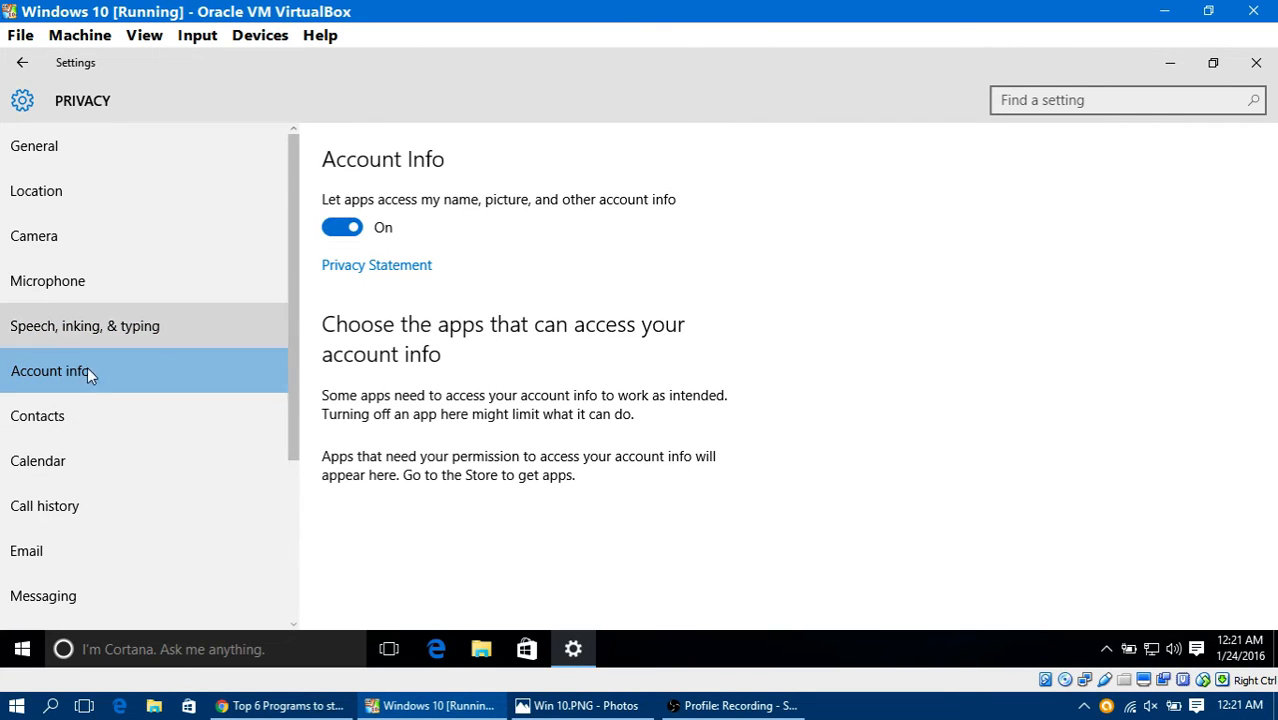
left_click(61, 424)
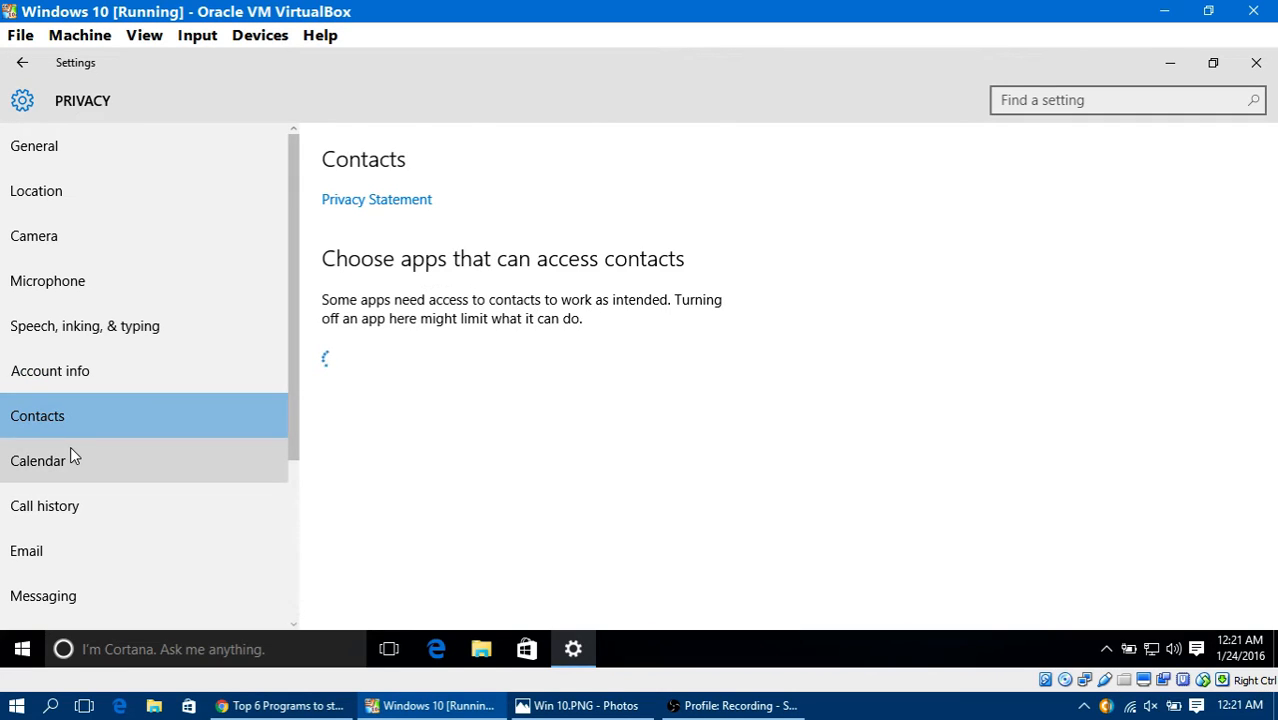
left_click(93, 476)
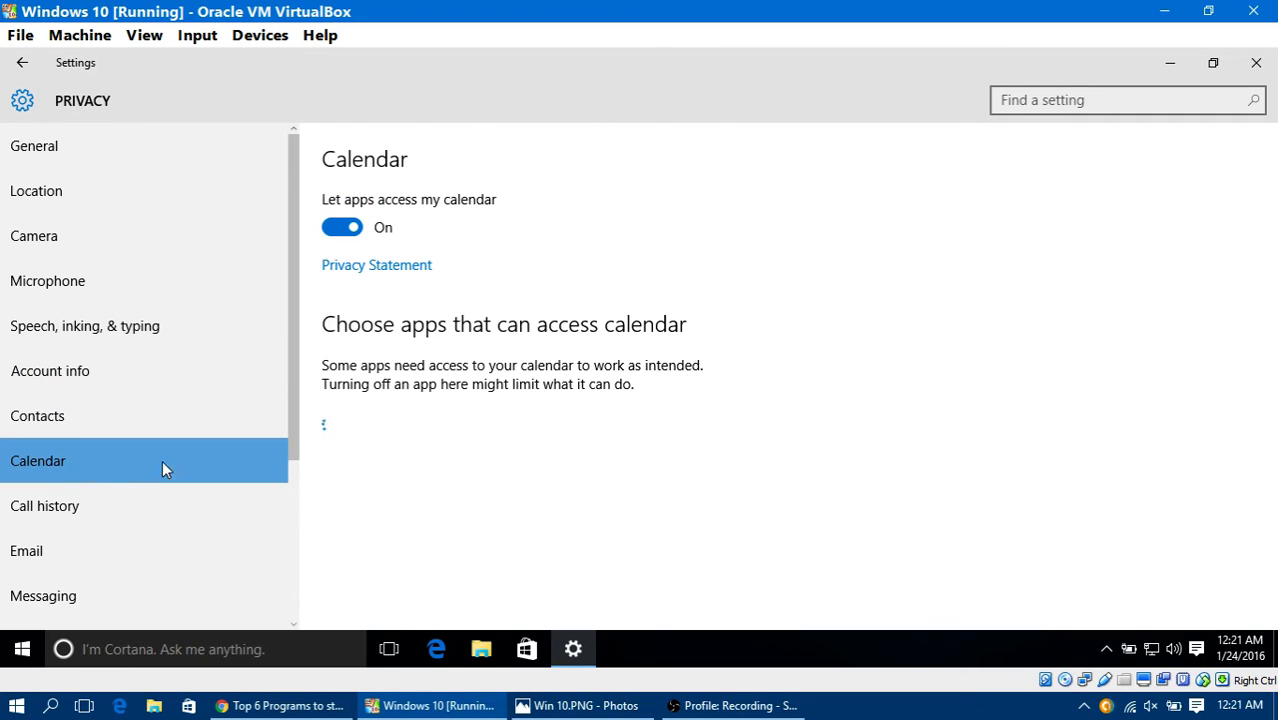
left_click(180, 502)
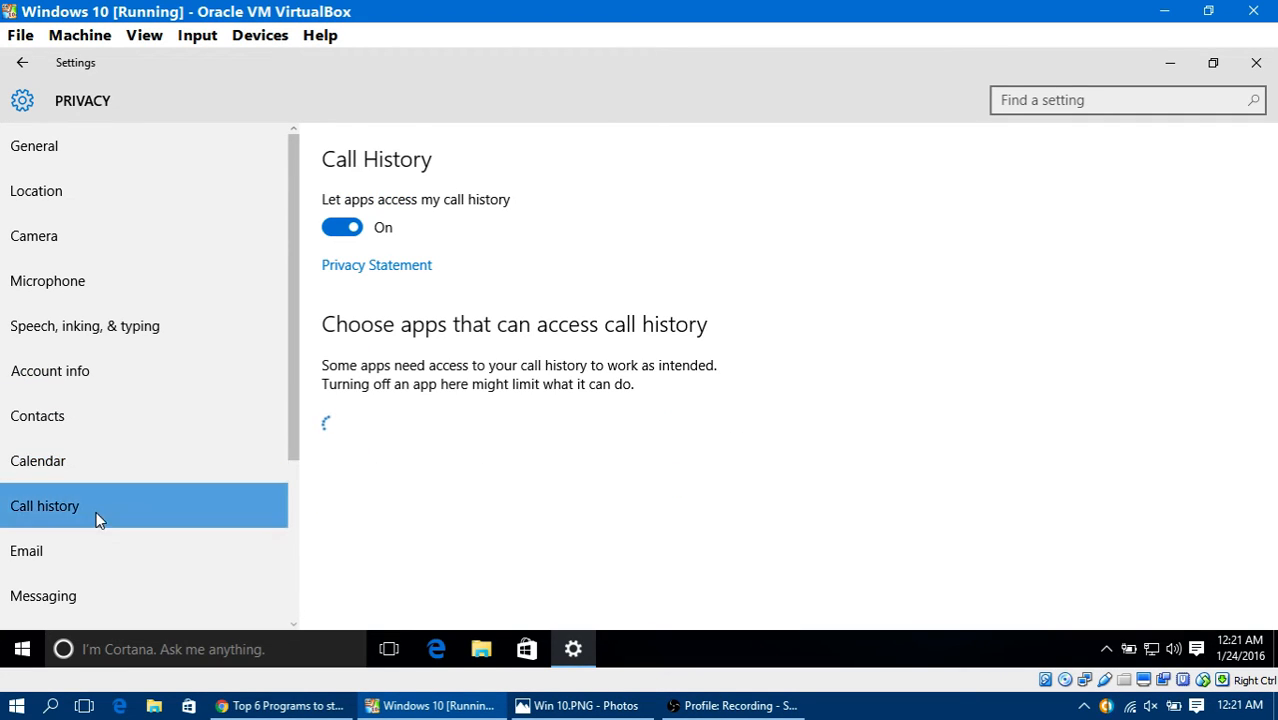
Step: Examine the privacy settings for email, messaging, radios and other devices
scroll(157, 450, "down", 3)
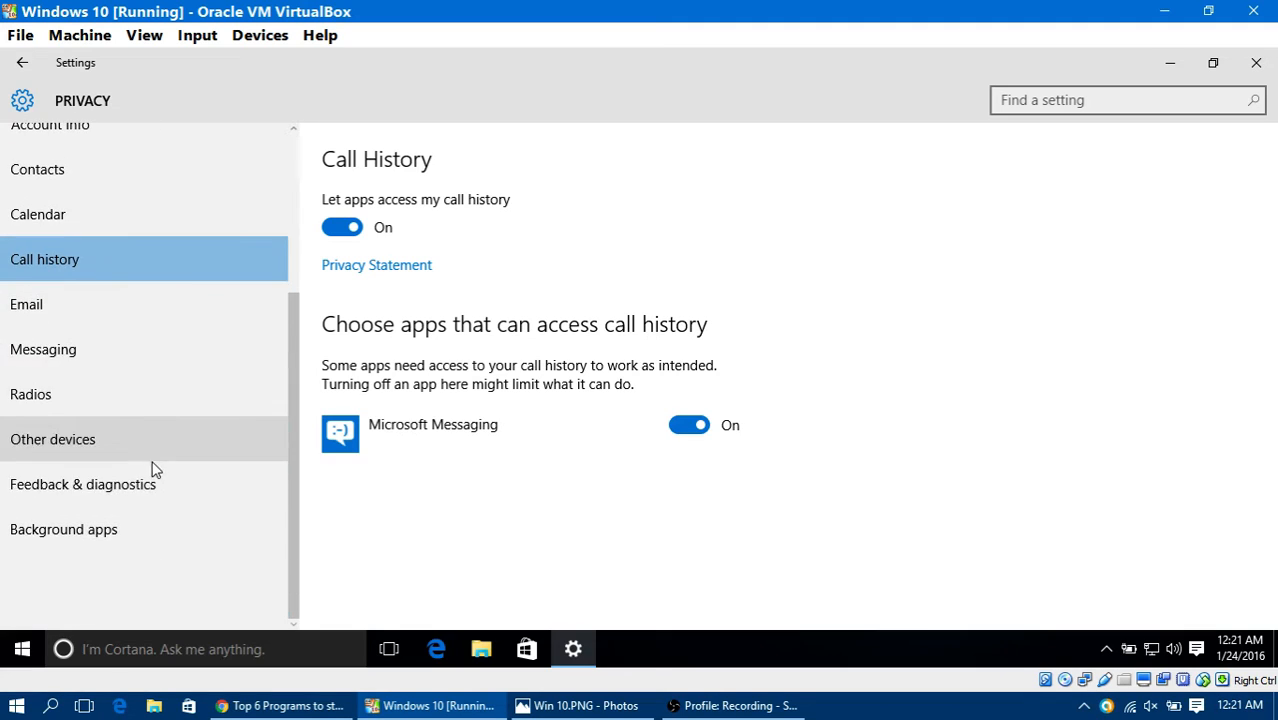
left_click(110, 300)
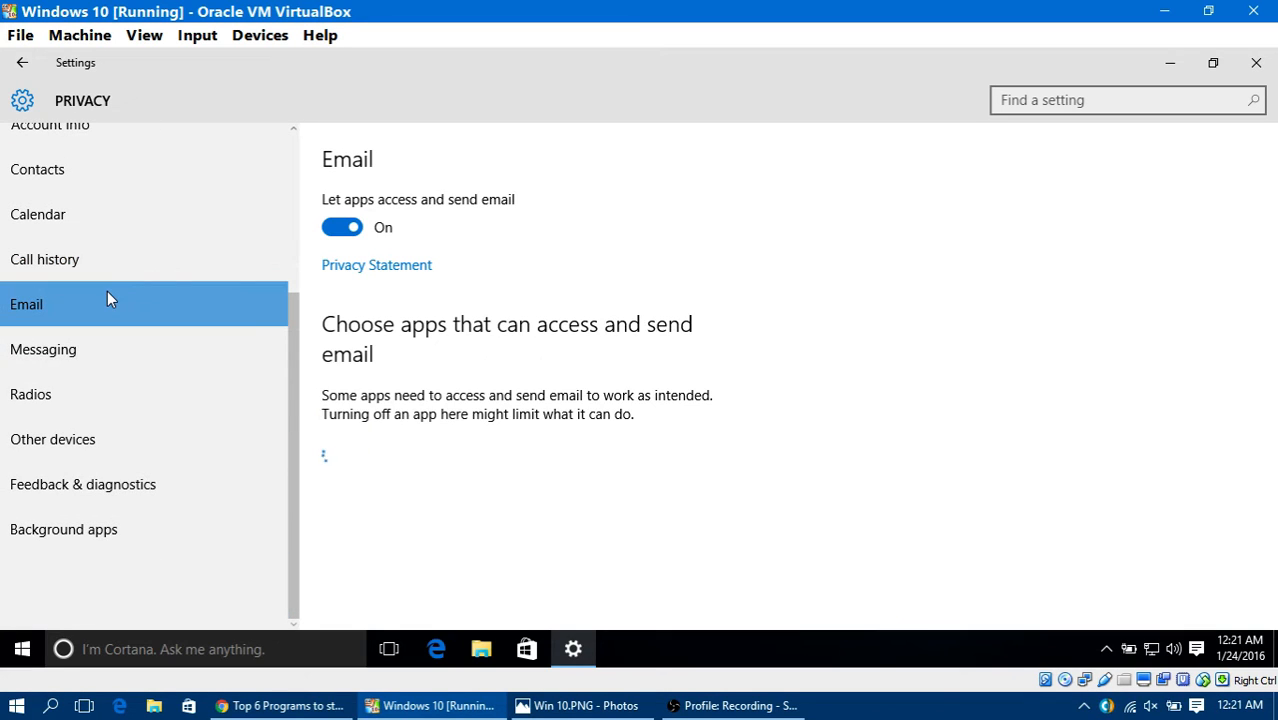
left_click(162, 358)
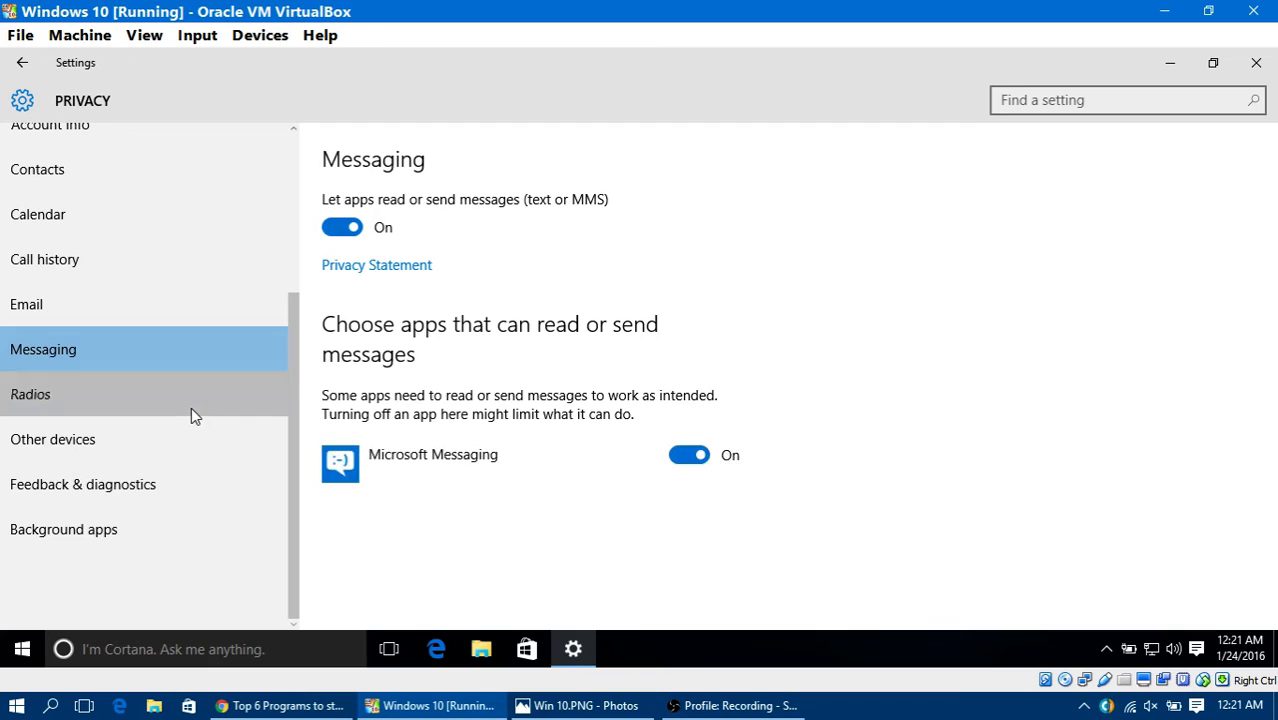
left_click(191, 407)
left_click(198, 458)
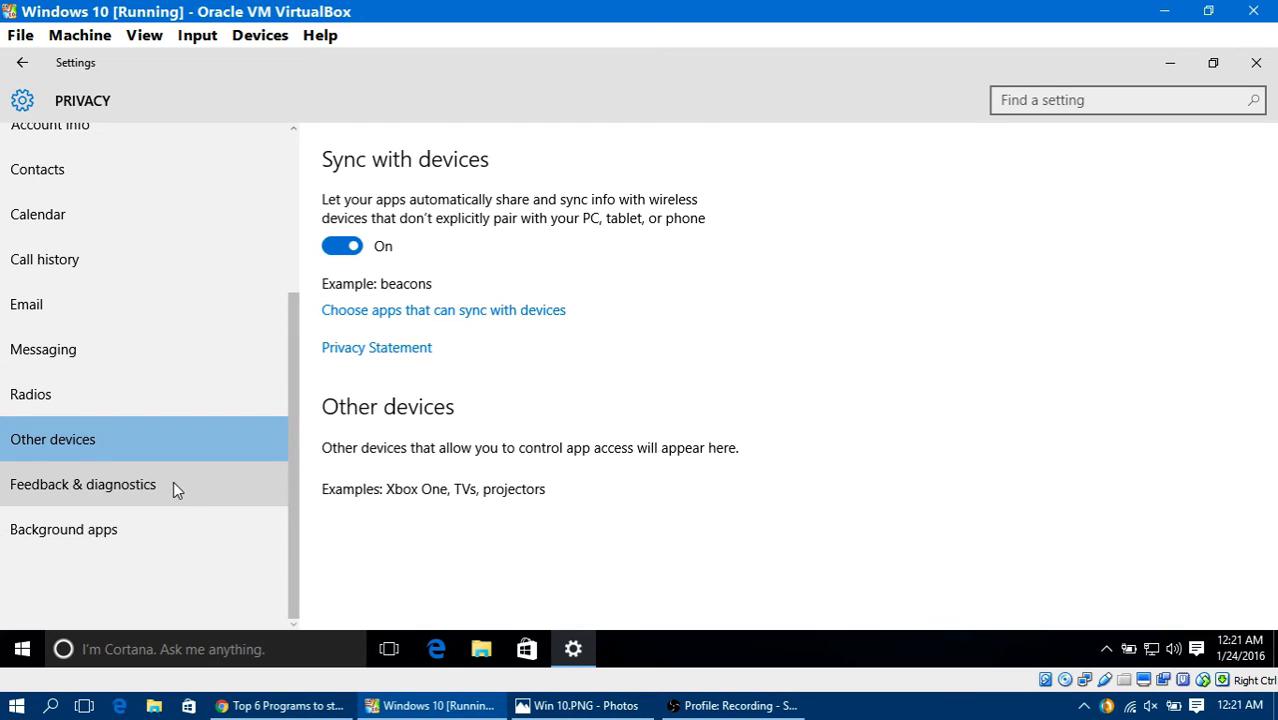
Step: Check the feedback and diagnostics settings and the available levels for sending device data to Microsoft
left_click(173, 483)
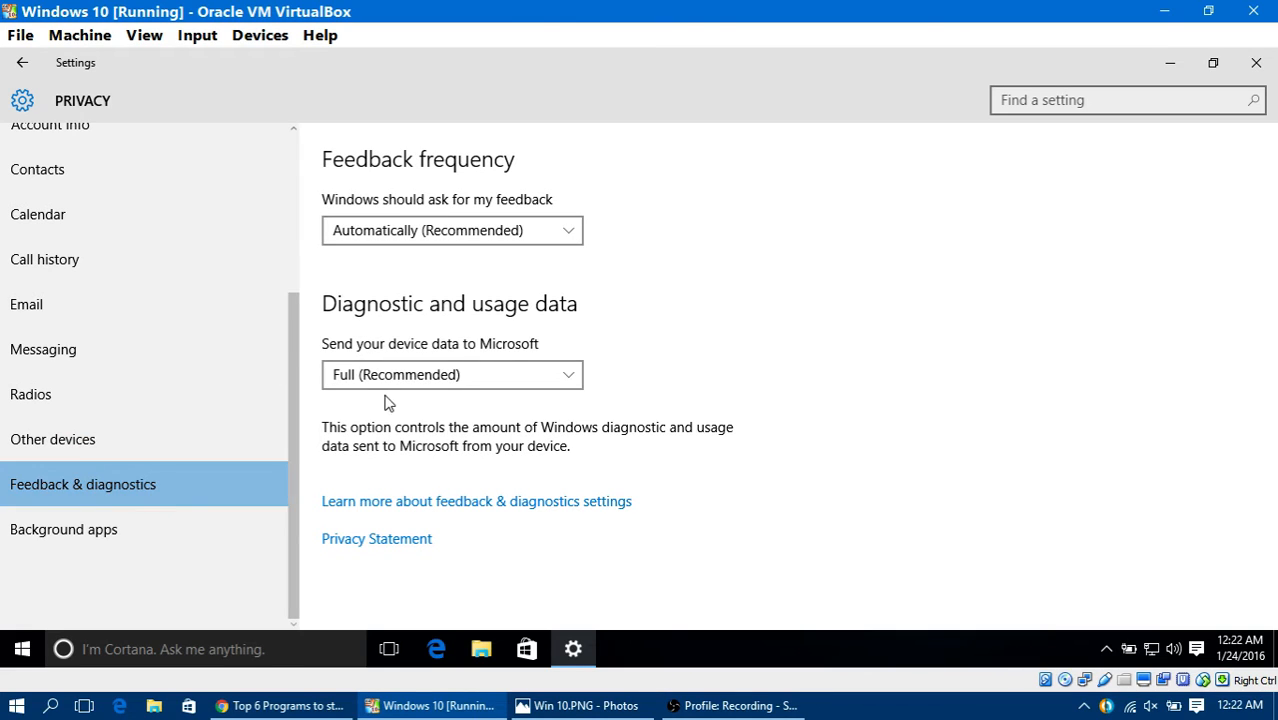
left_click(333, 386)
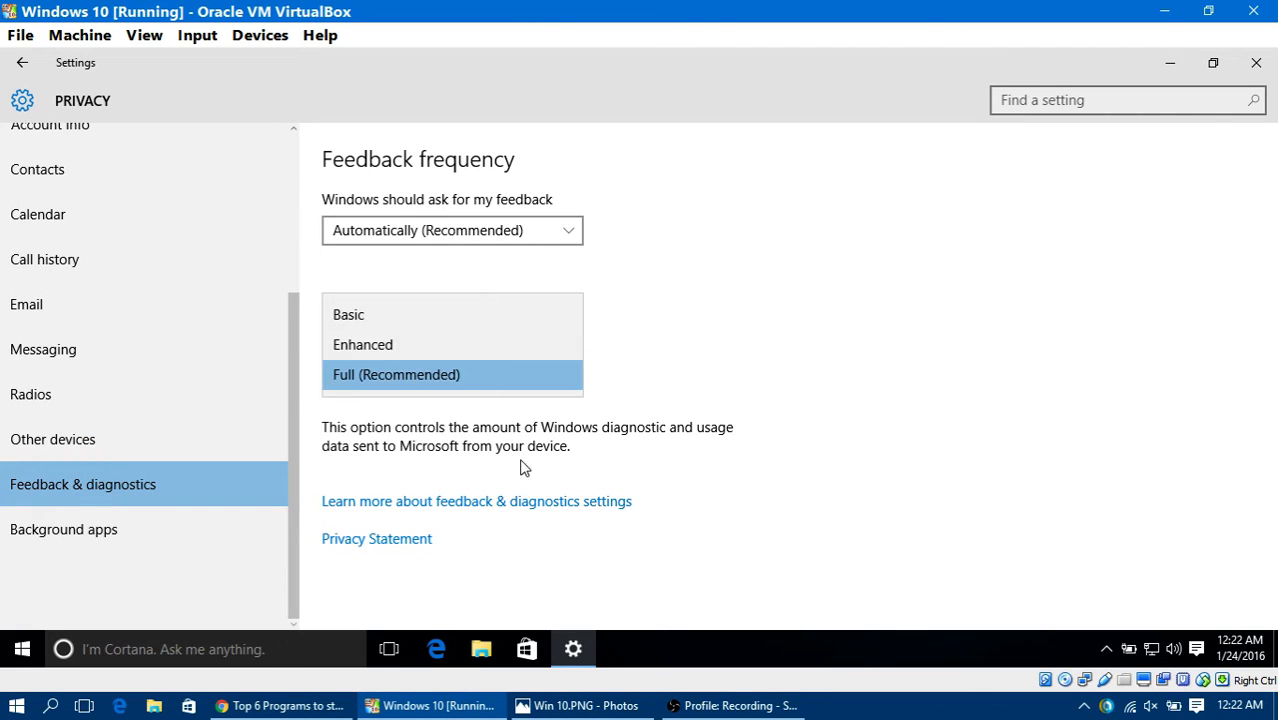
left_click(870, 370)
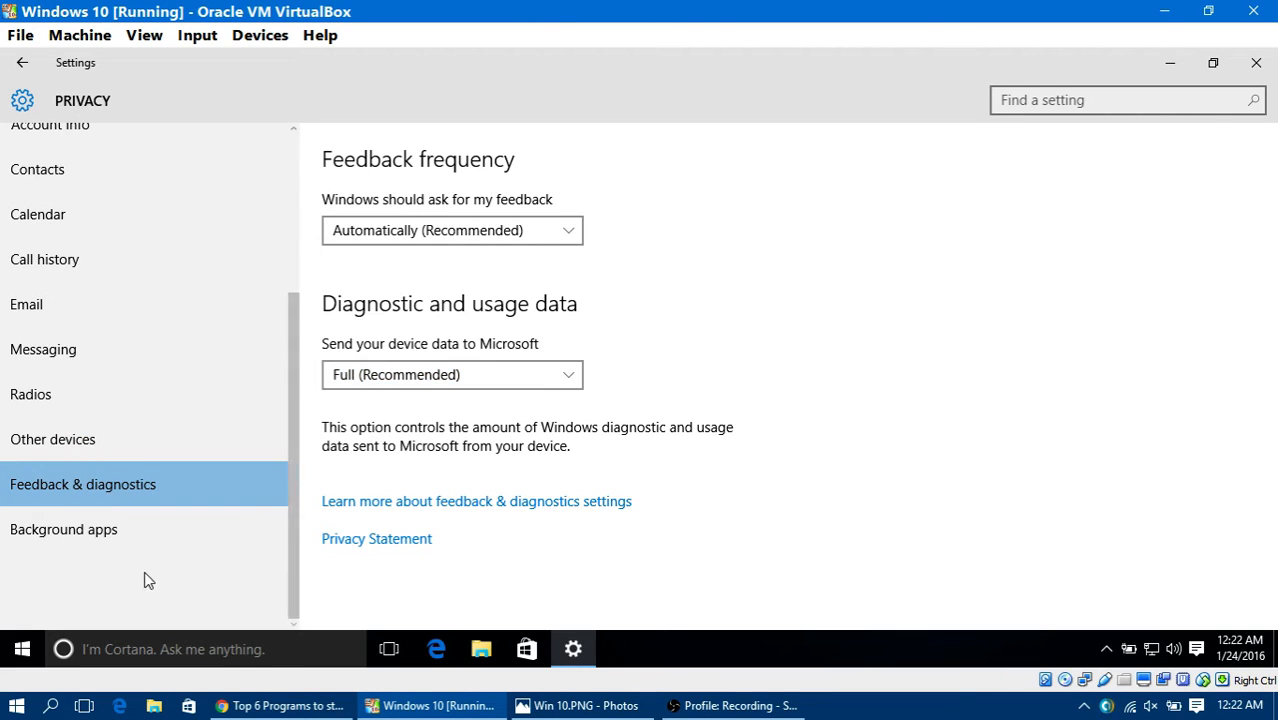
Step: Review the list of apps allowed to run in the background, and close Settings
left_click(141, 530)
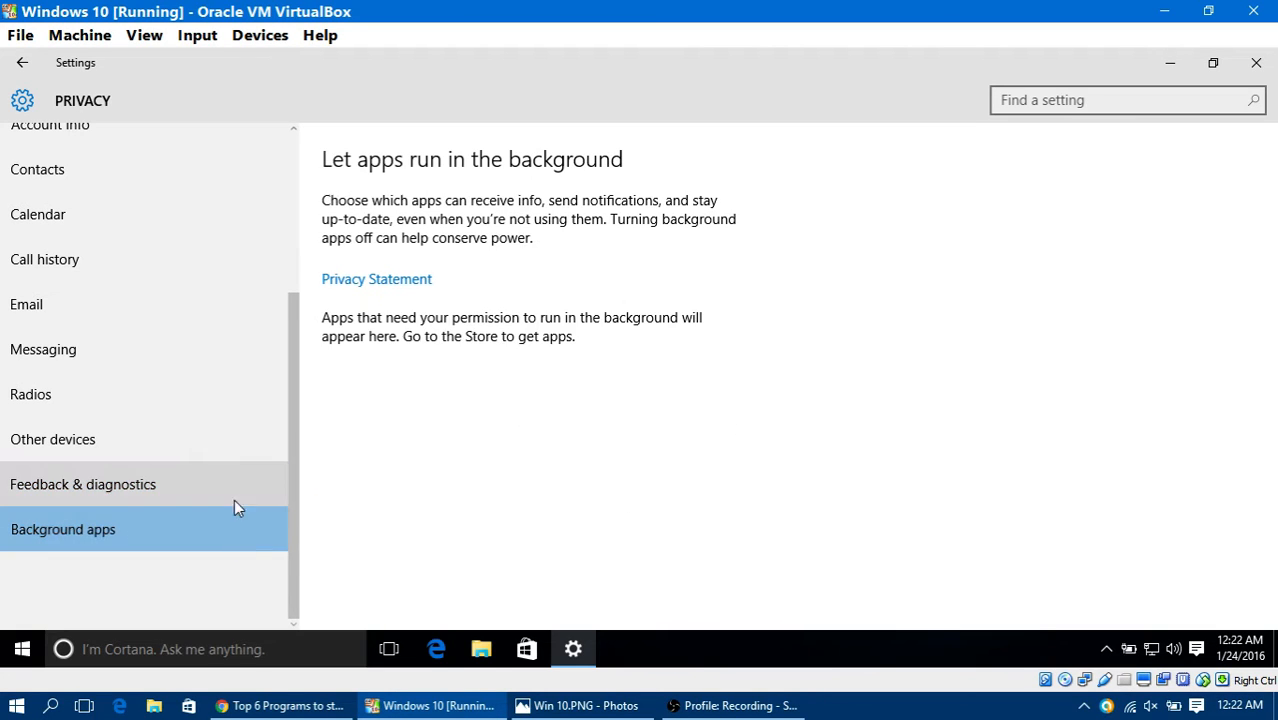
scroll(736, 528, "down", 5)
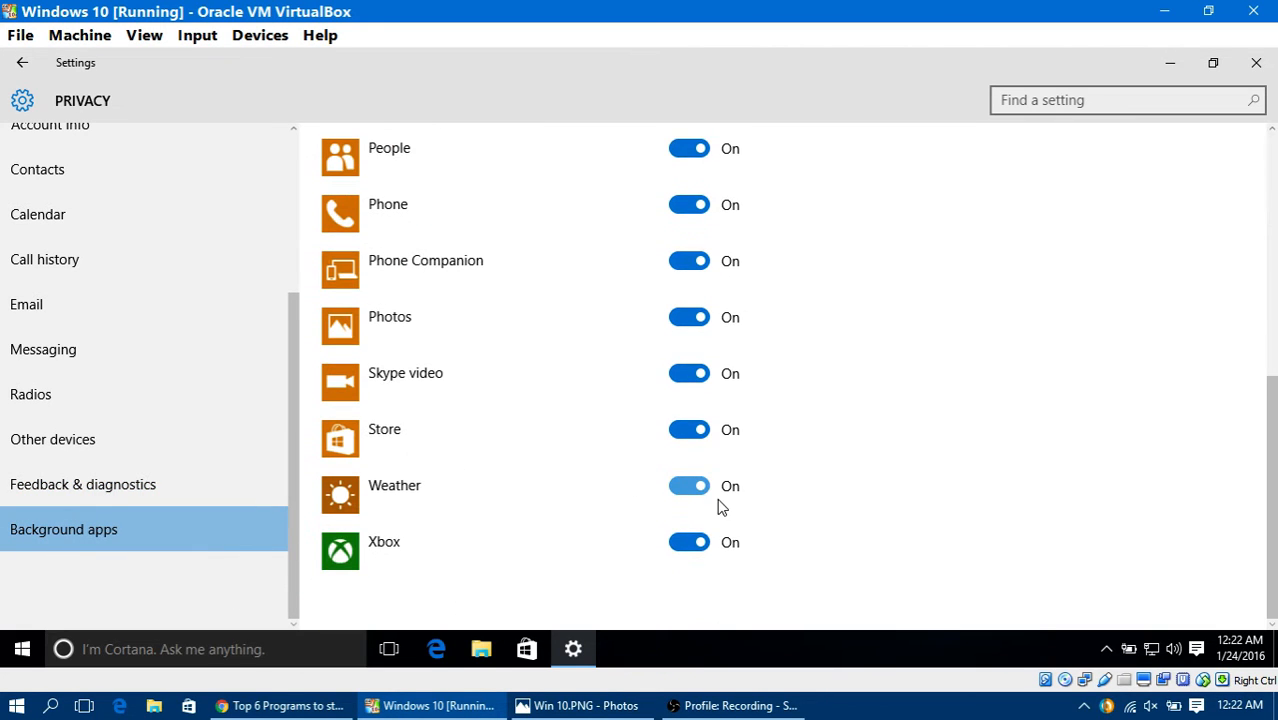
scroll(533, 437, "up", 5)
scroll(436, 393, "down", 5)
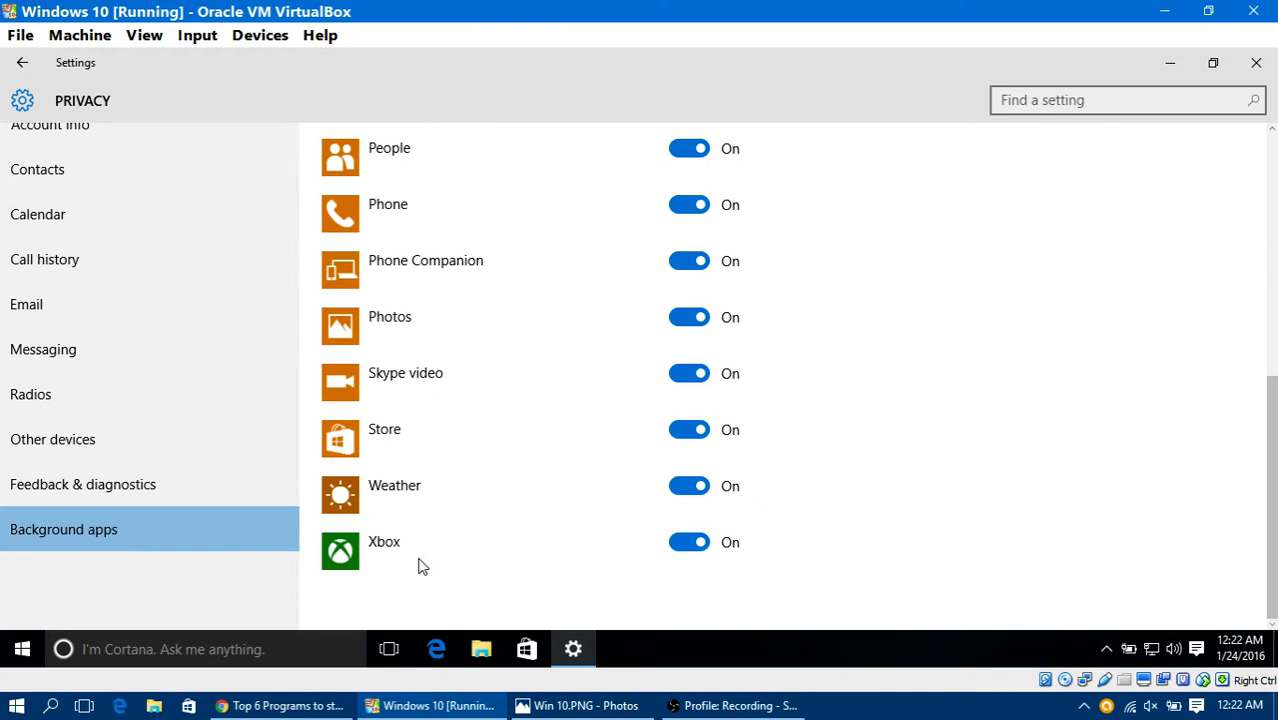
scroll(134, 400, "up", 3)
scroll(150, 398, "up", 1)
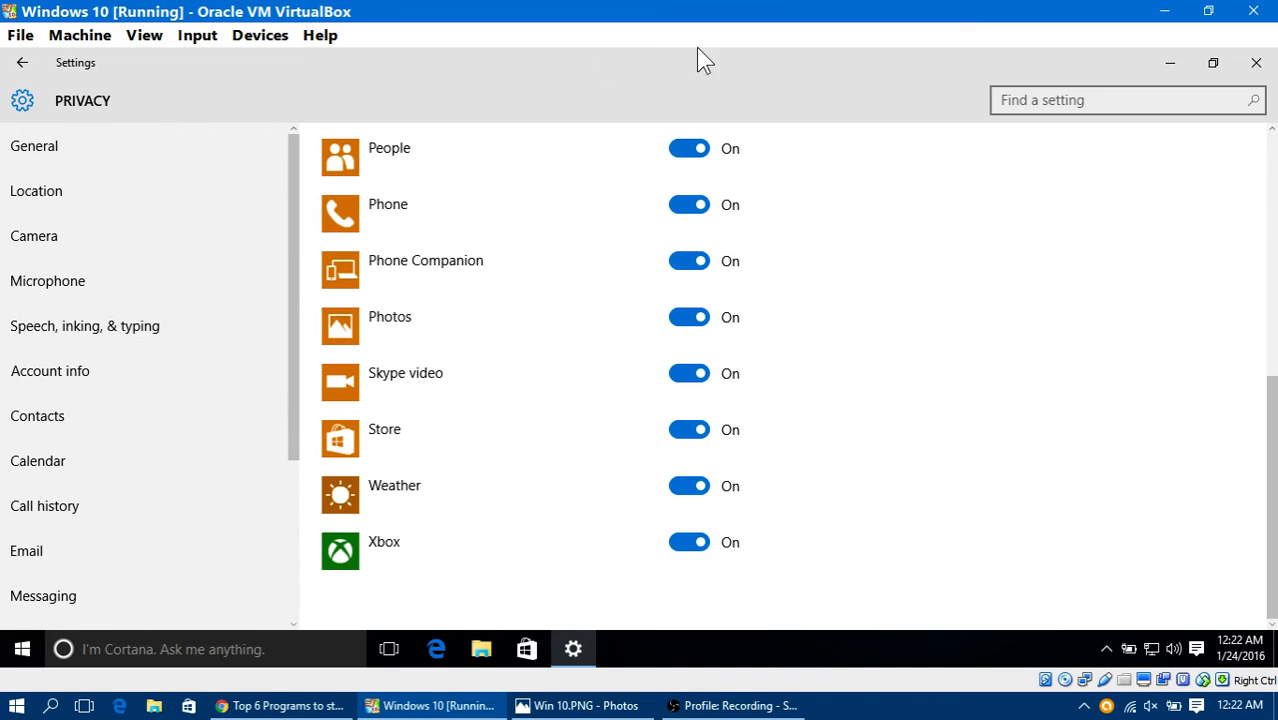
left_click(1256, 63)
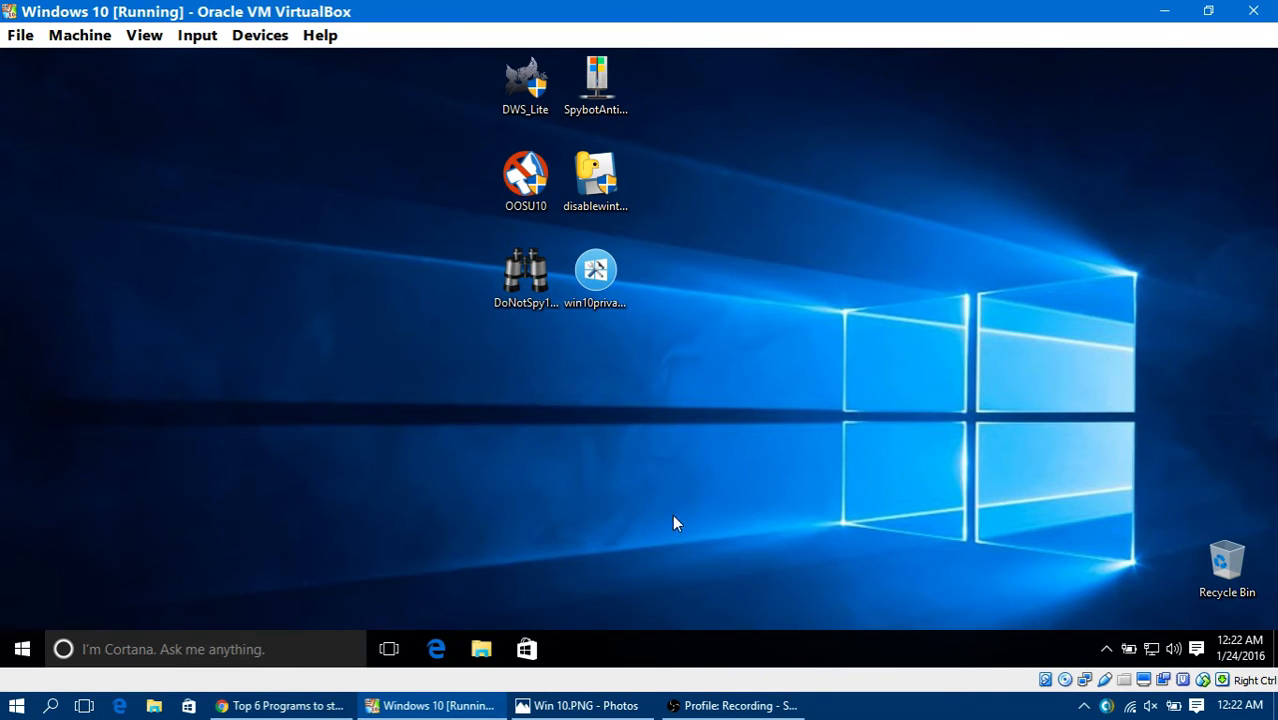
Step: Switch to Chrome, review the anti-spying program download links in the YouTube video description, and minimize the browser
left_click(300, 704)
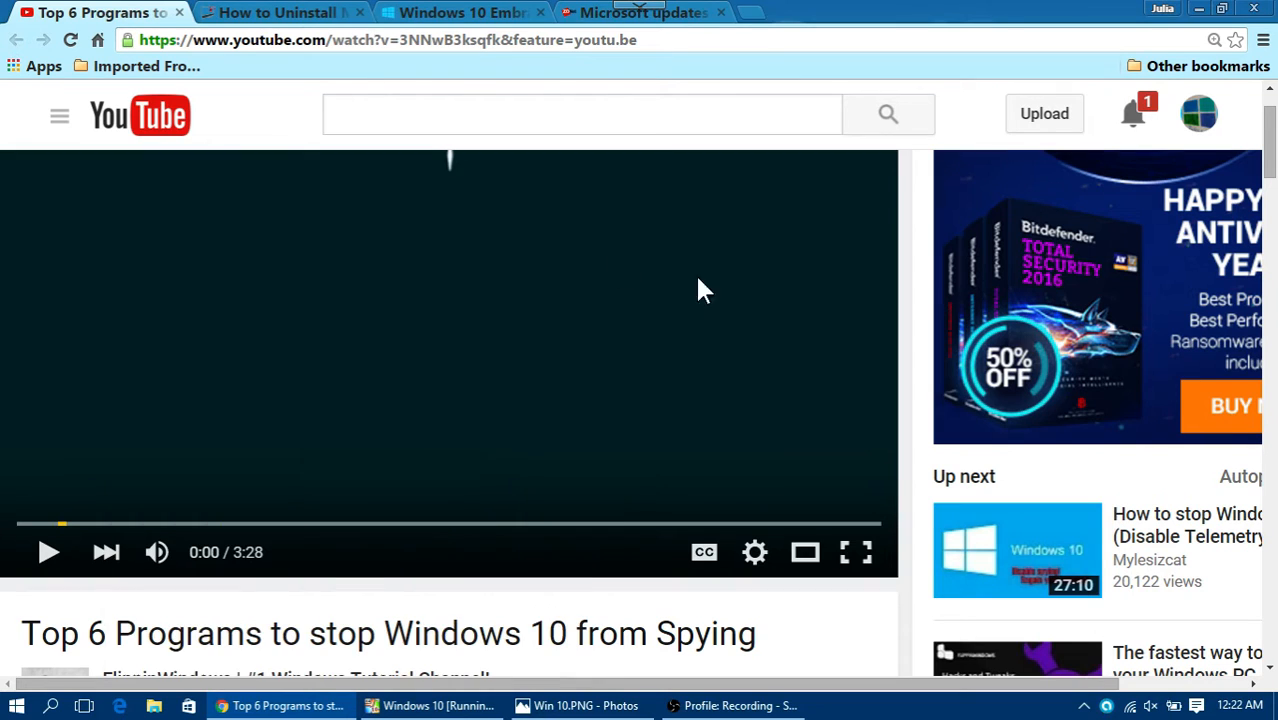
scroll(655, 390, "down", 5)
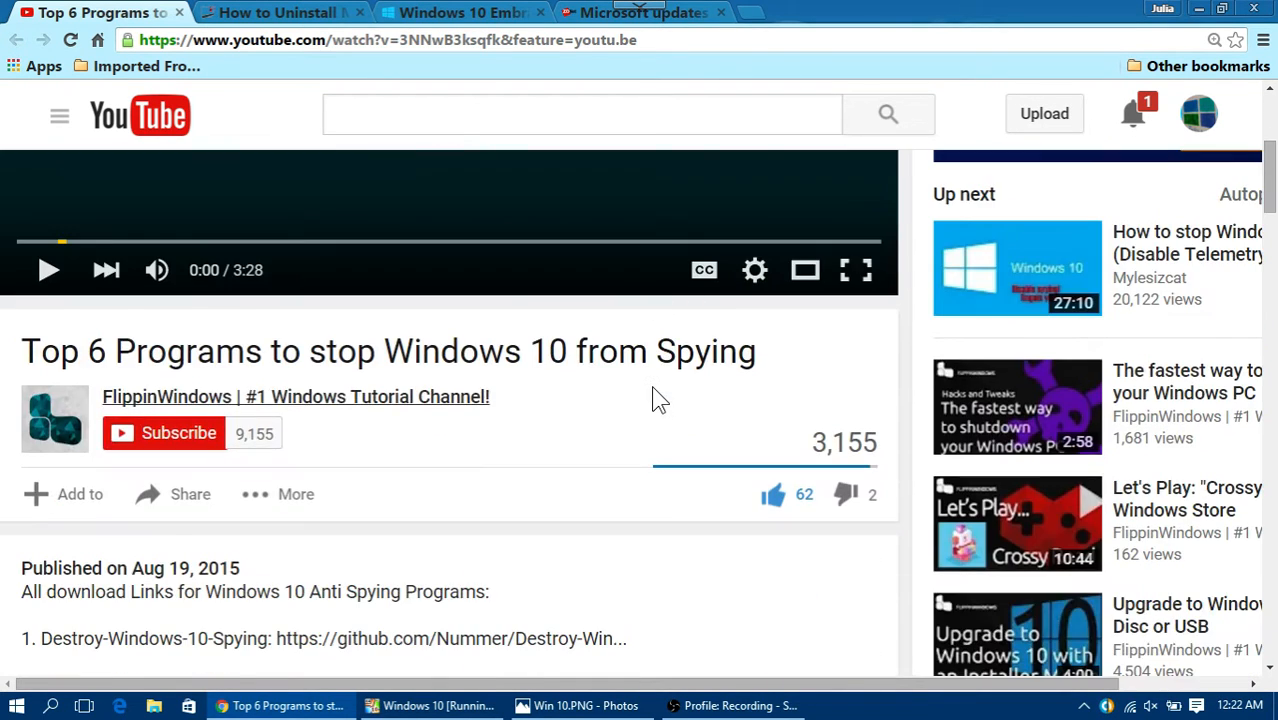
scroll(655, 398, "down", 1)
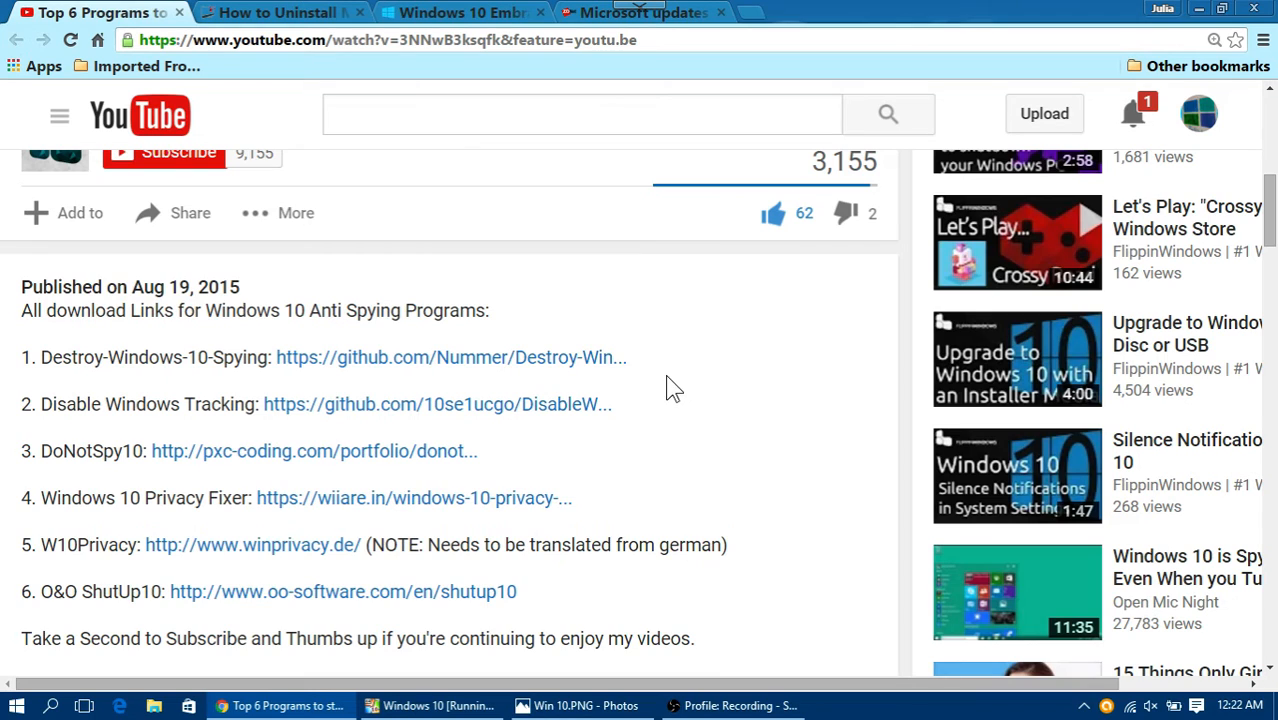
scroll(665, 388, "up", 7)
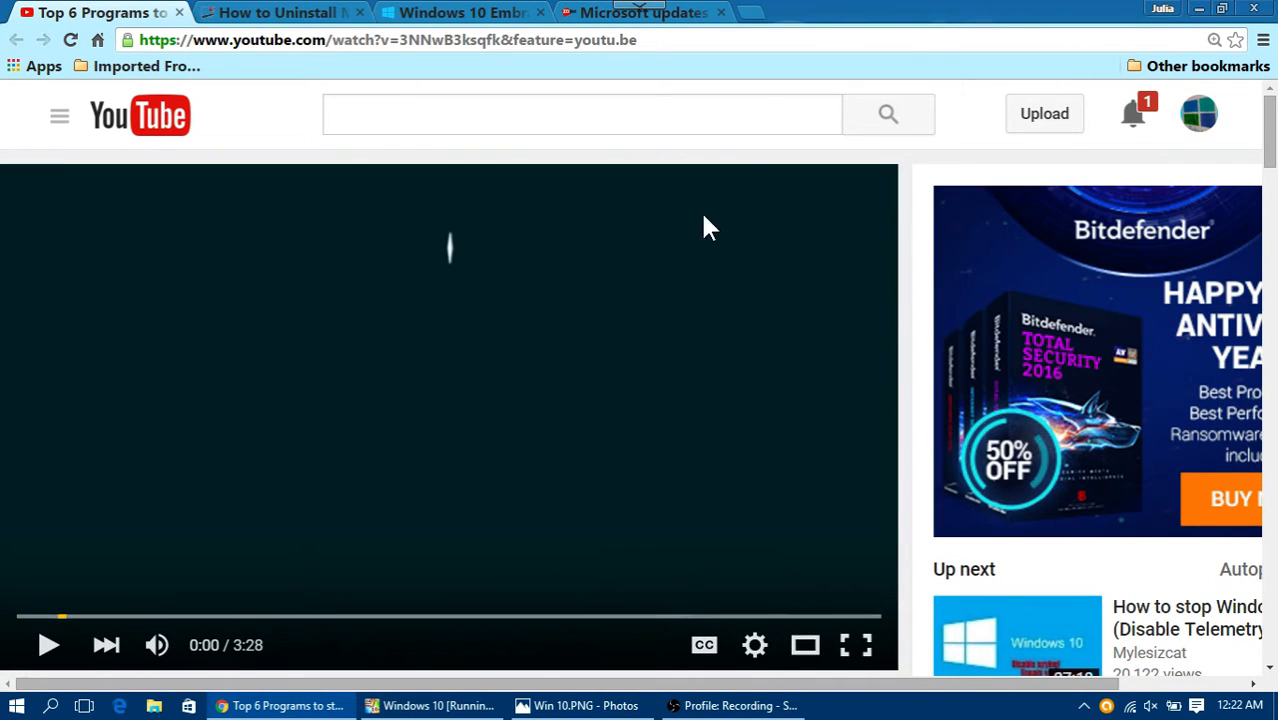
left_click(1200, 9)
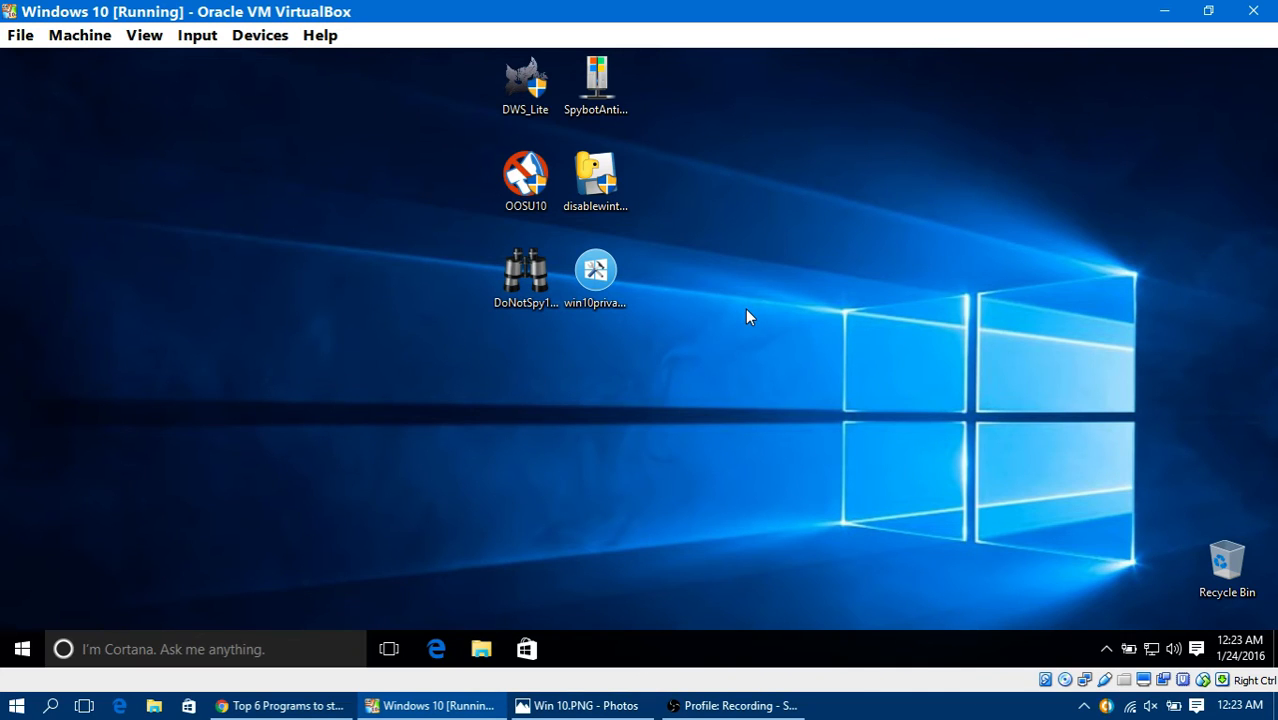
Step: Try to launch DWS_Lite from the virtual machine's desktop, dismissing the User Account Control request
double_click(539, 94)
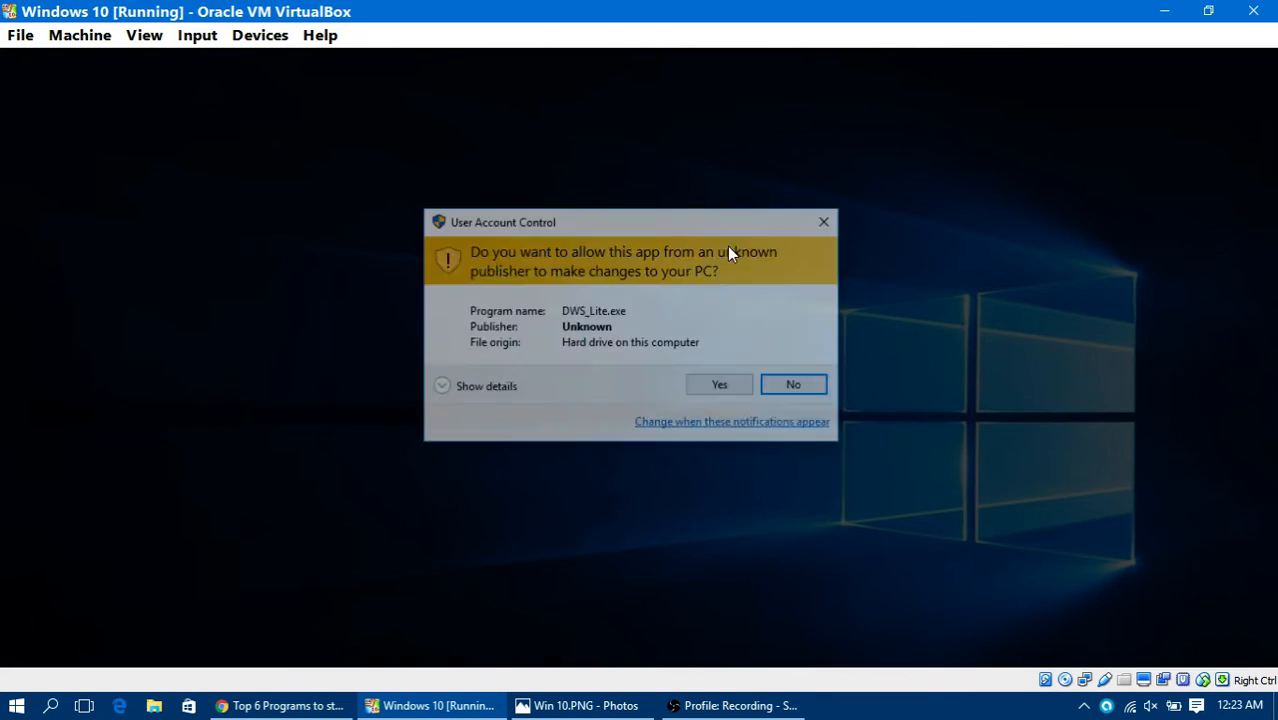
left_click(830, 218)
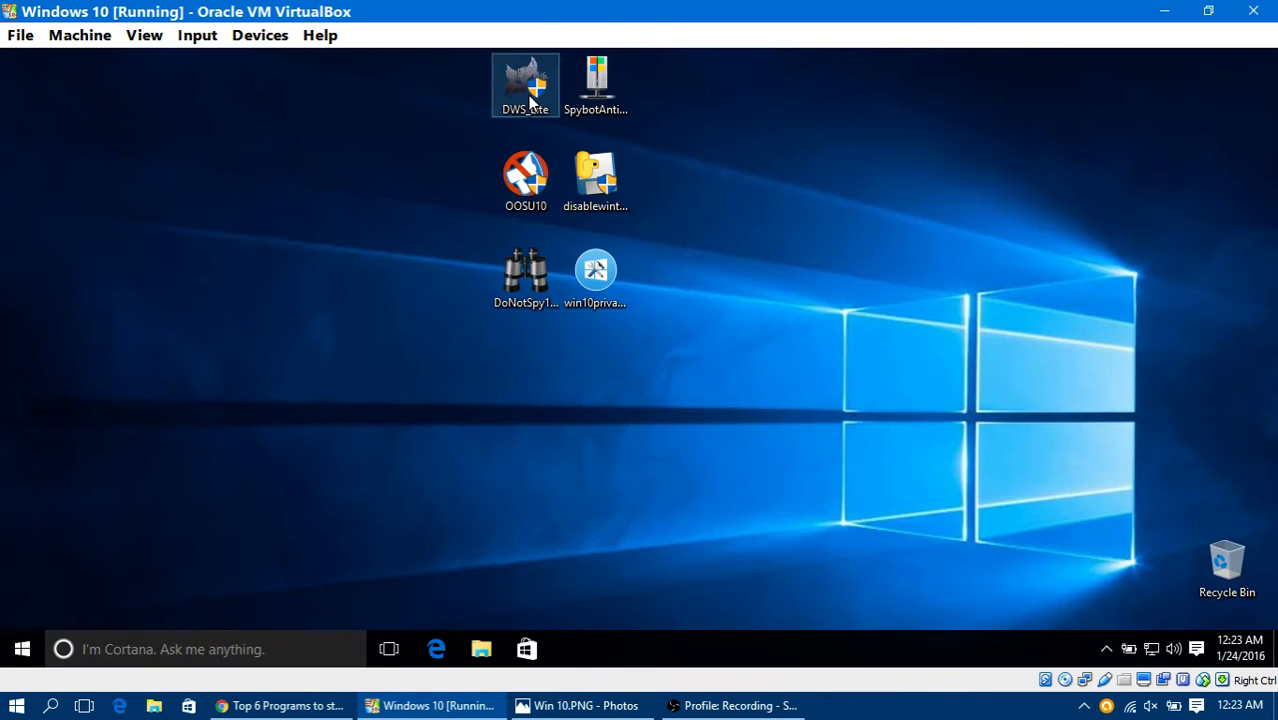
Step: Launch DWS_Lite from the virtual machine's desktop with administrator rights, allowing the User Account Control request
right_click(530, 97)
left_click(575, 134)
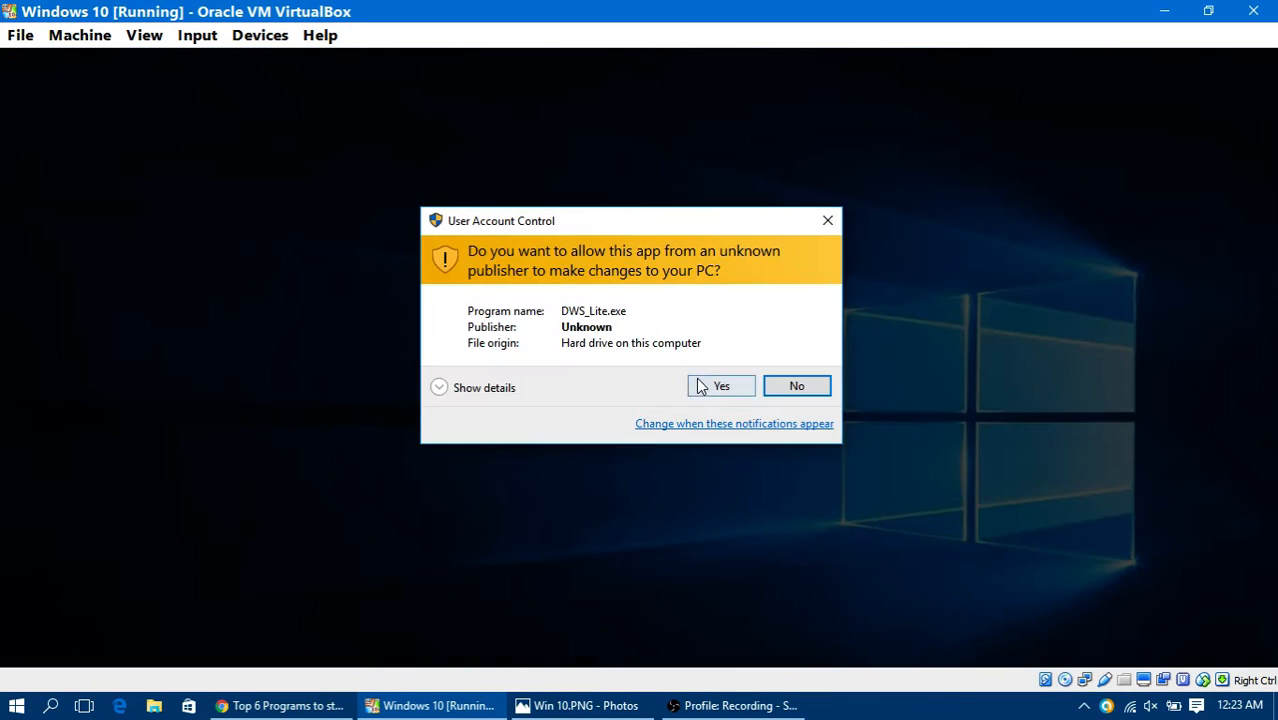
left_click(700, 383)
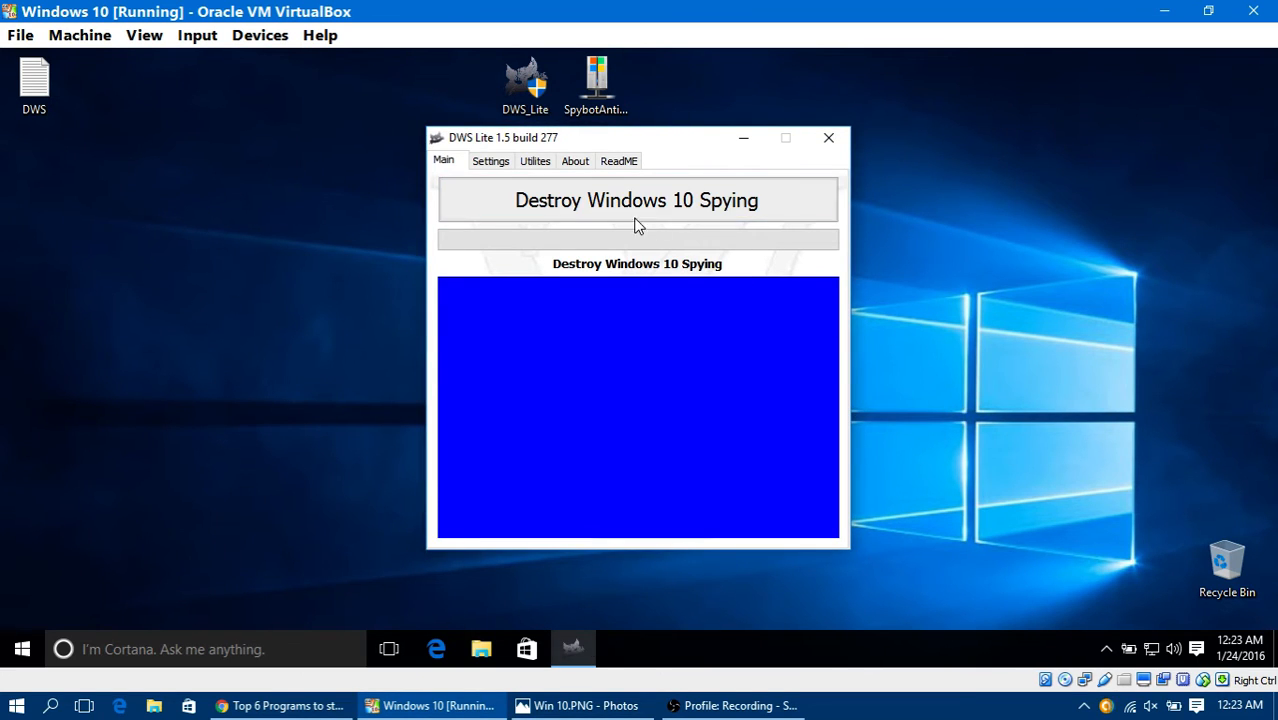
Step: Enable deletion of all listed Windows 10 metro apps in DWS Lite, and review its utilities, about and readme information
left_click(492, 166)
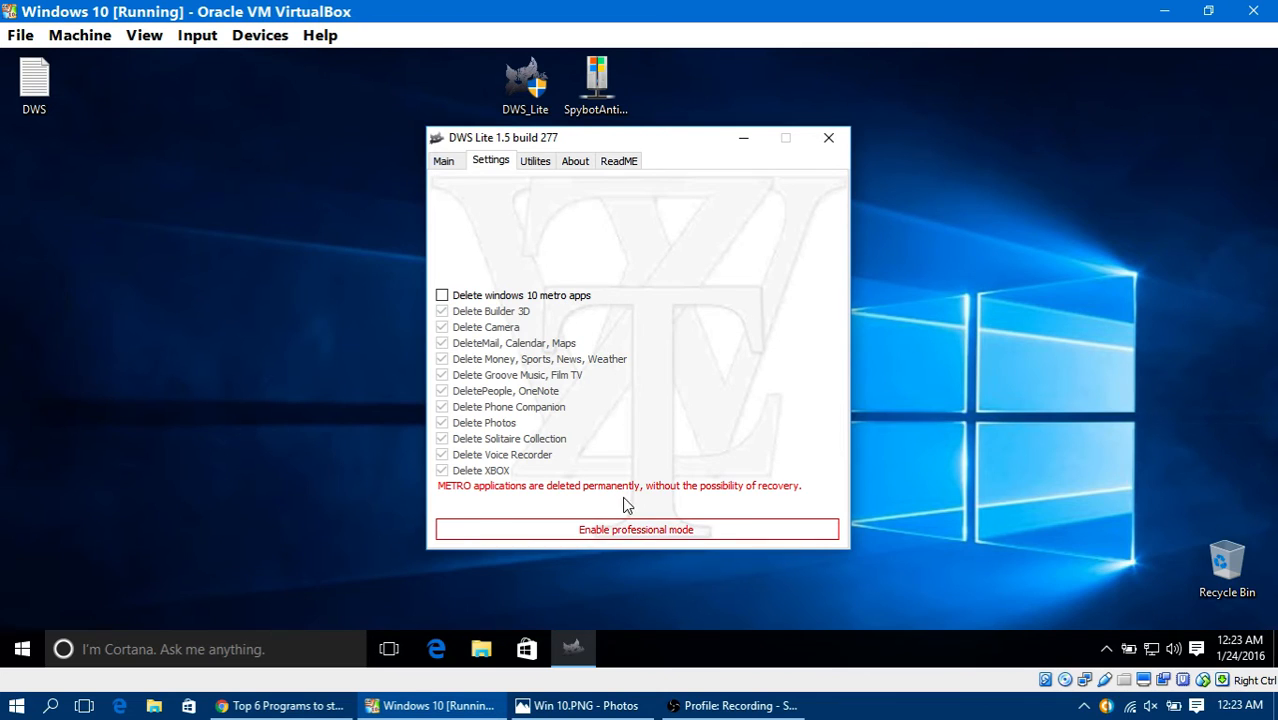
left_click(547, 297)
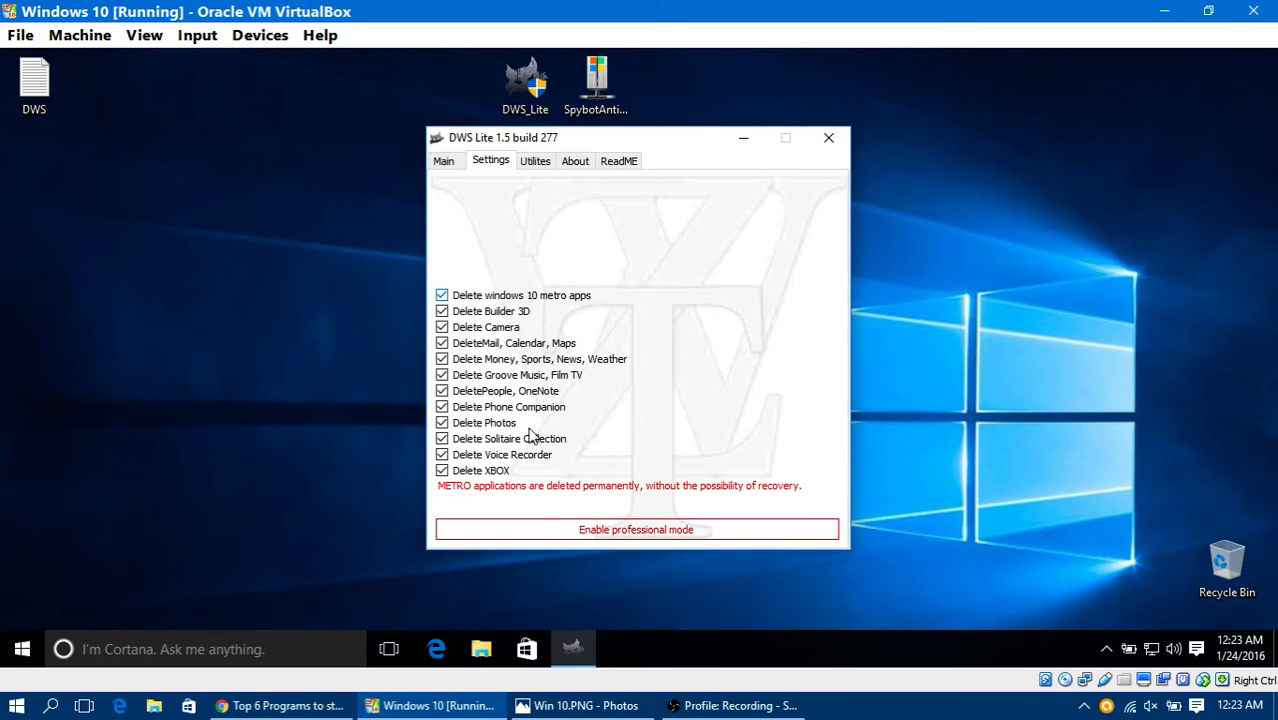
left_click(535, 161)
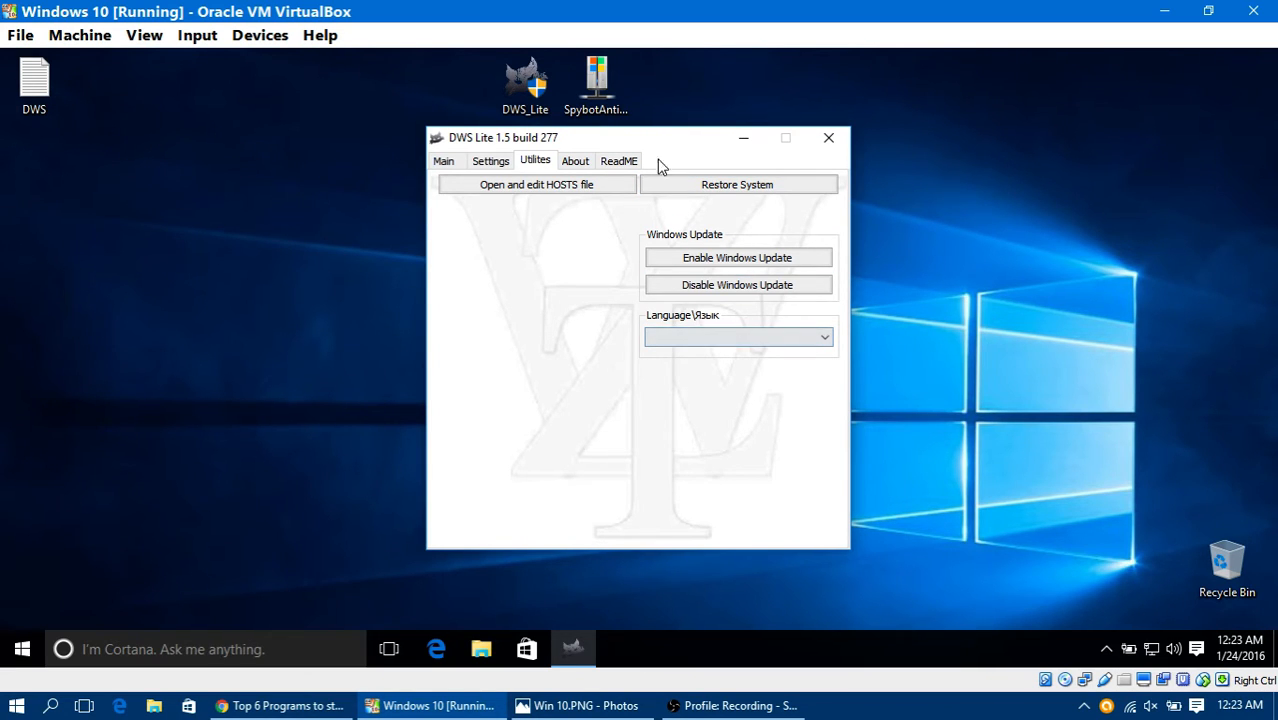
left_click(572, 161)
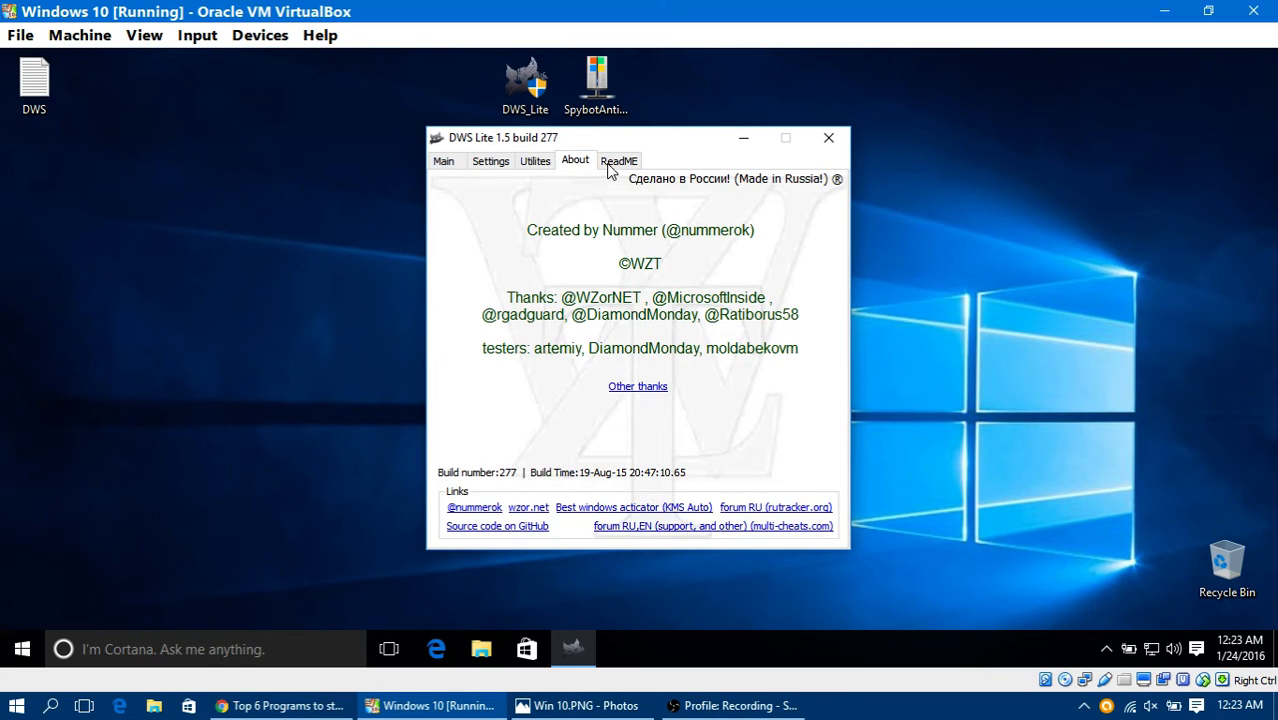
left_click(612, 163)
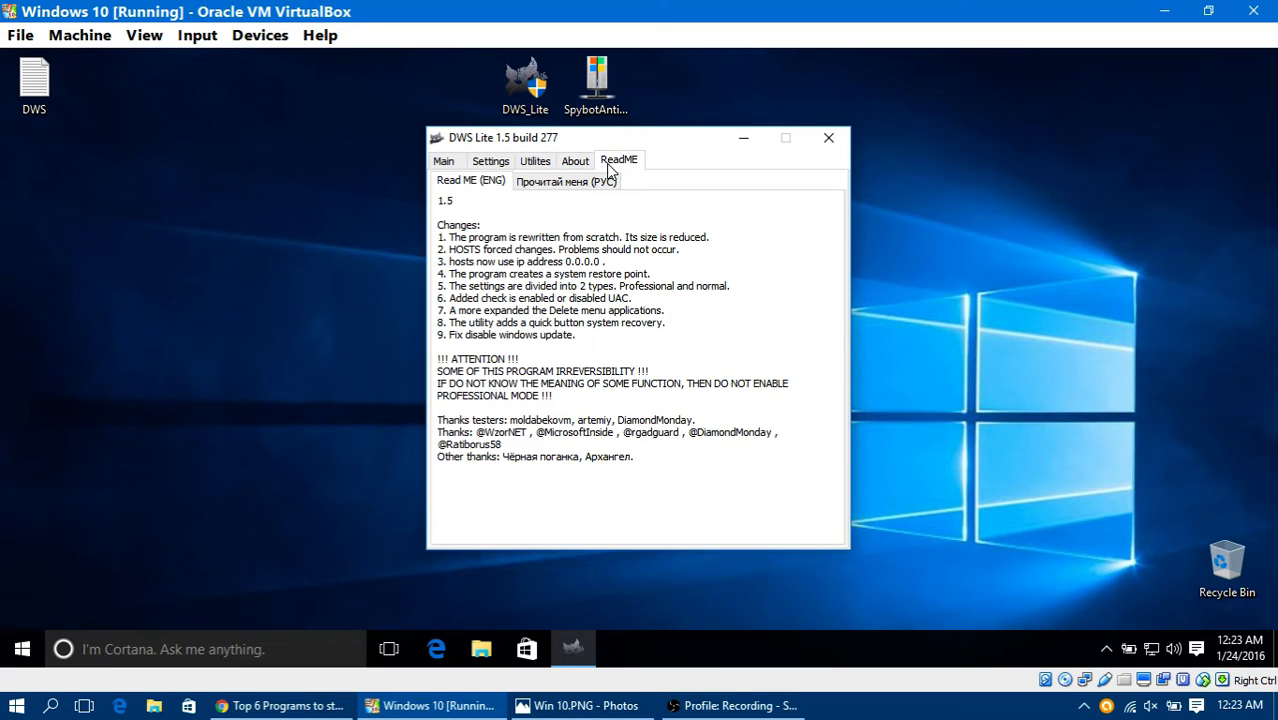
Step: Recheck the metro app deletion settings in DWS Lite and start the Destroy Windows 10 Spying process
left_click(490, 161)
left_click(442, 162)
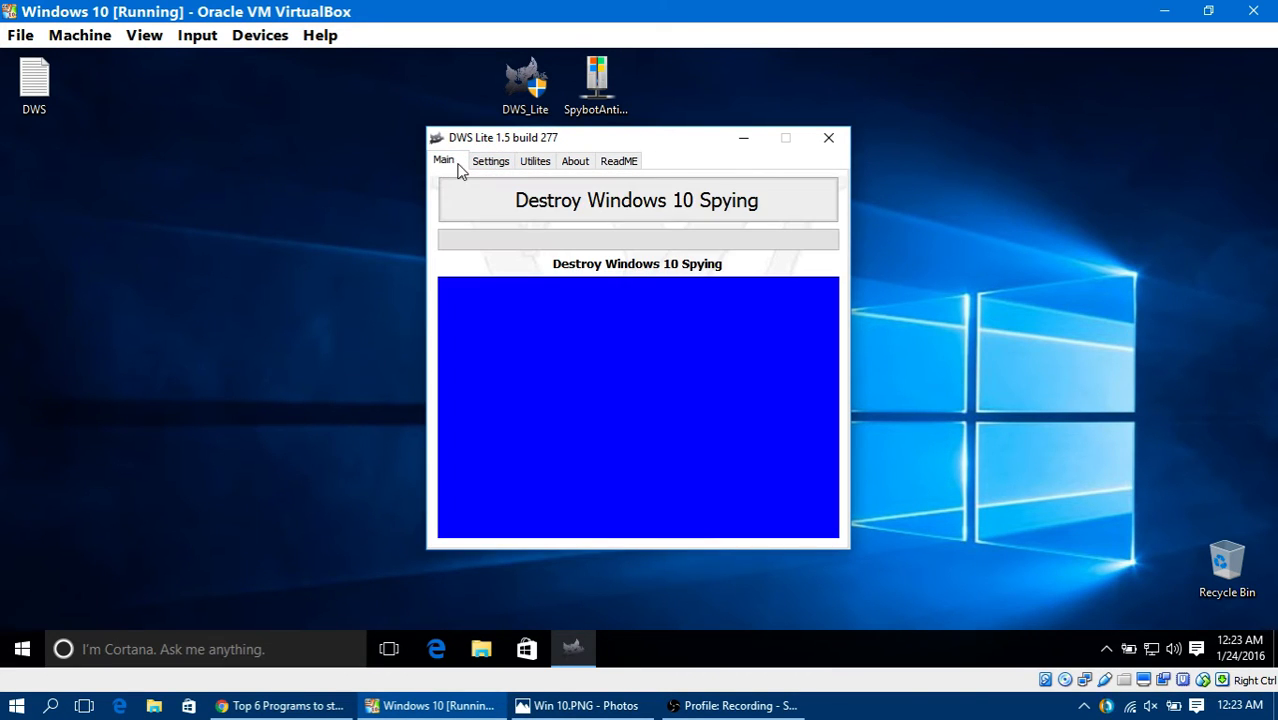
left_click(500, 168)
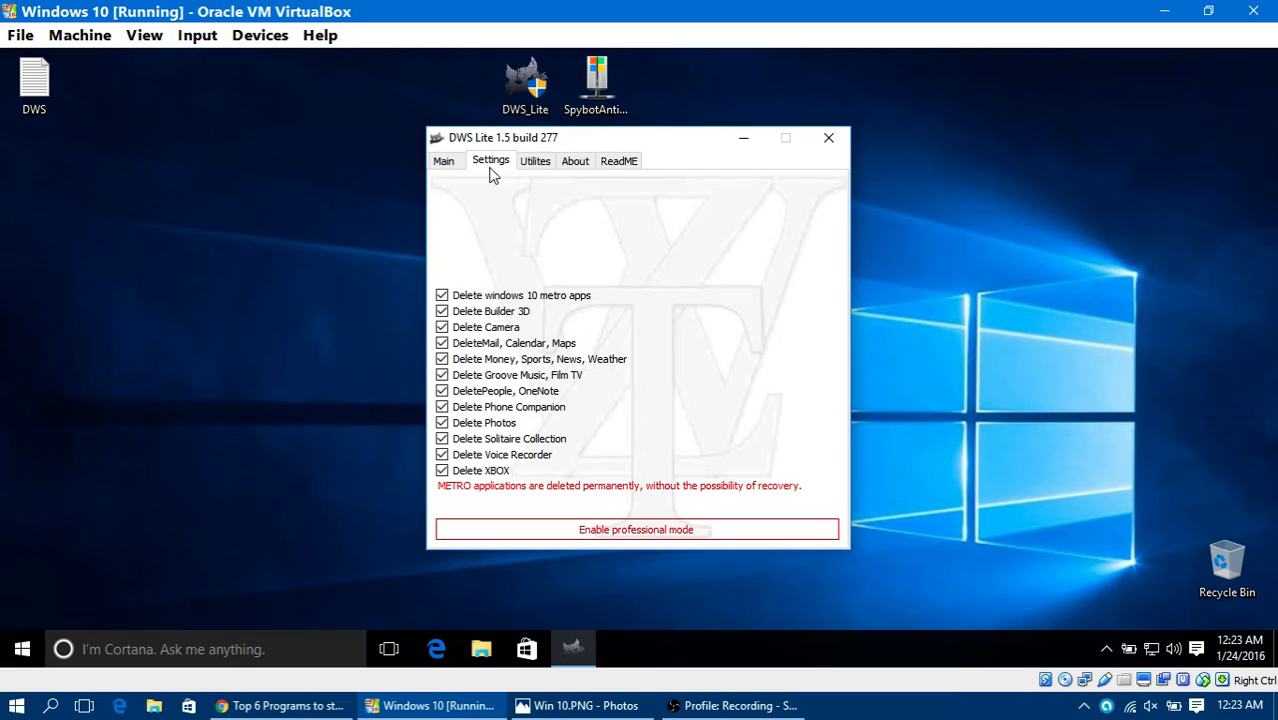
left_click(446, 163)
left_click(515, 201)
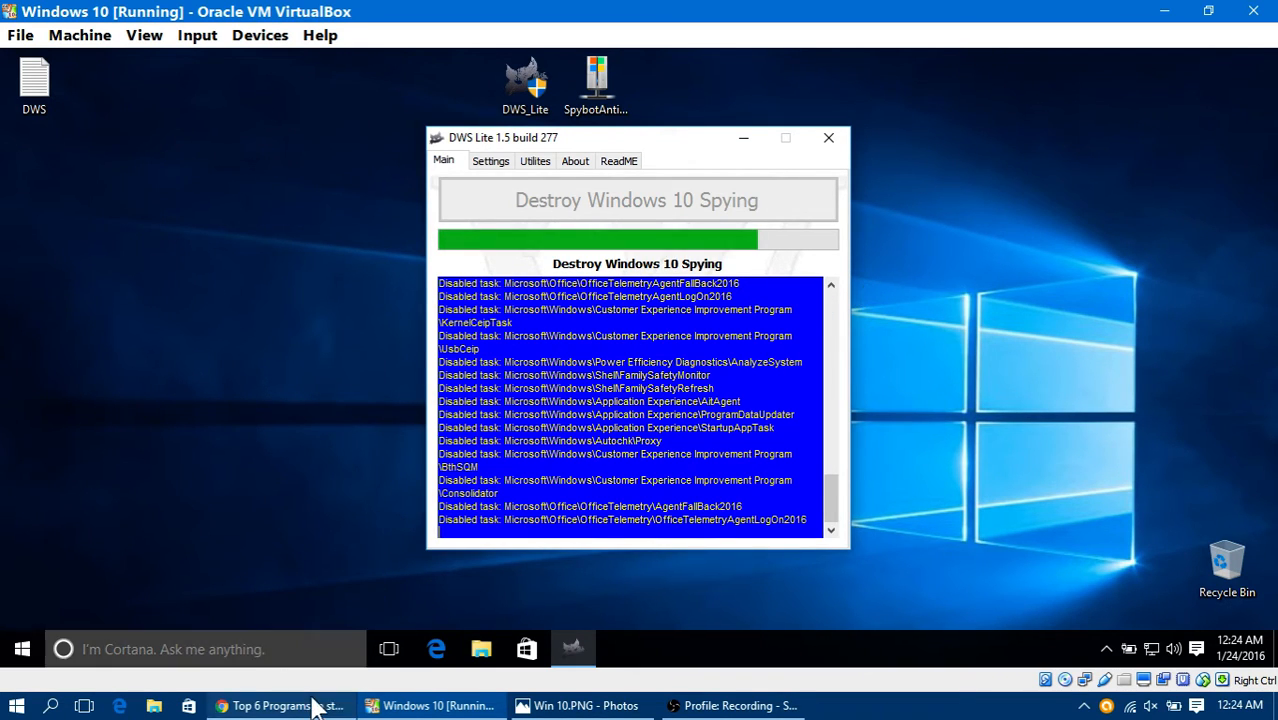
Step: Switch to Chrome and examine the HackRead article's list of Windows 7, 8 and 8.1 spying updates to avoid
left_click(280, 705)
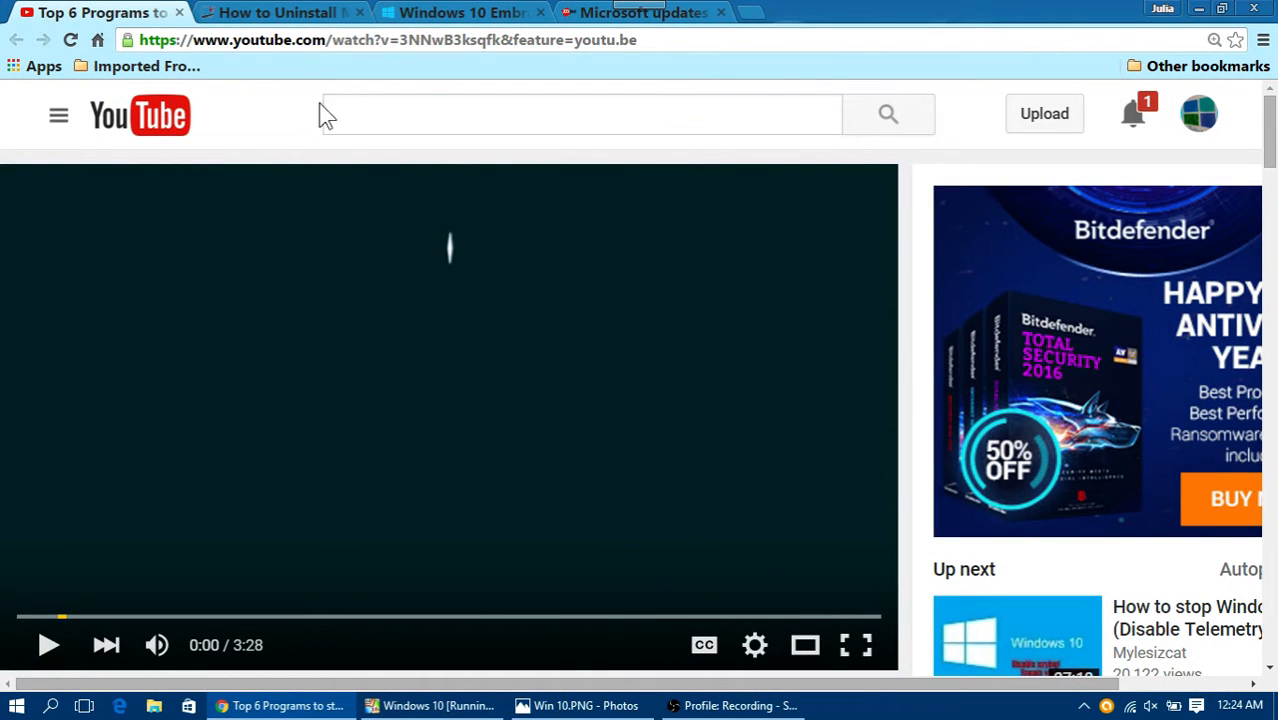
left_click(290, 20)
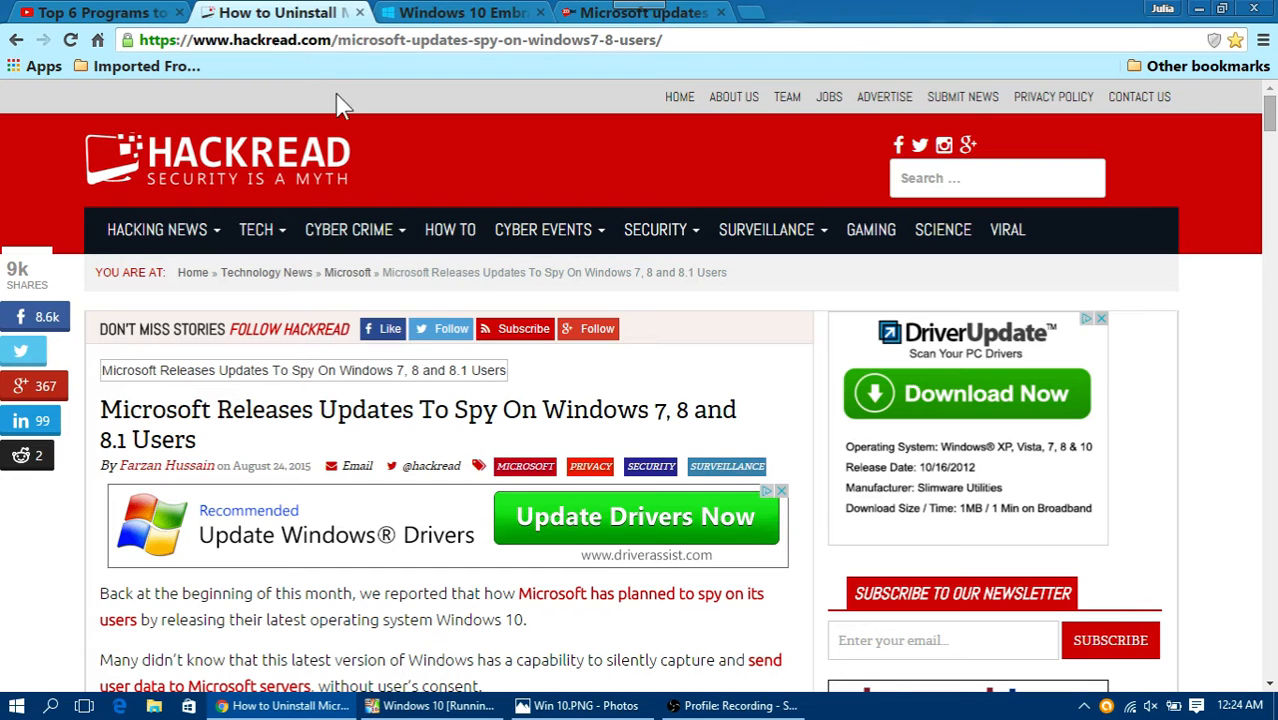
scroll(362, 362, "down", 2)
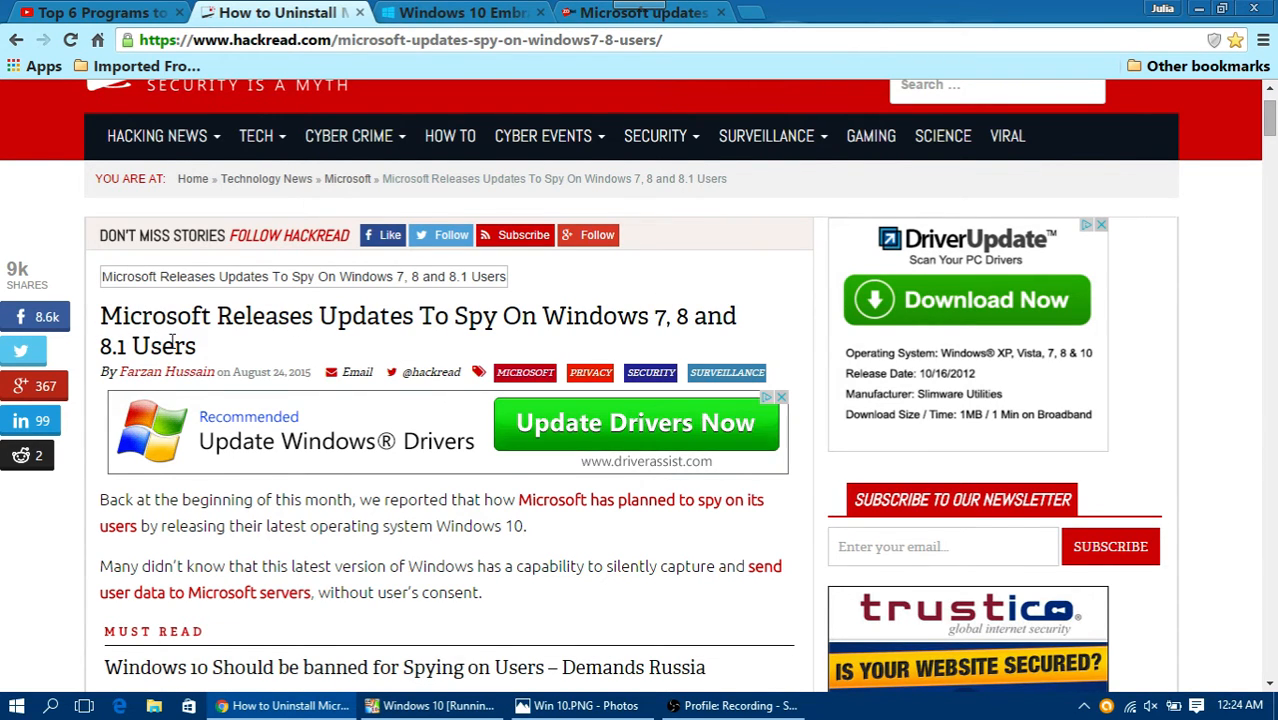
scroll(177, 359, "down", 10)
scroll(197, 345, "down", 5)
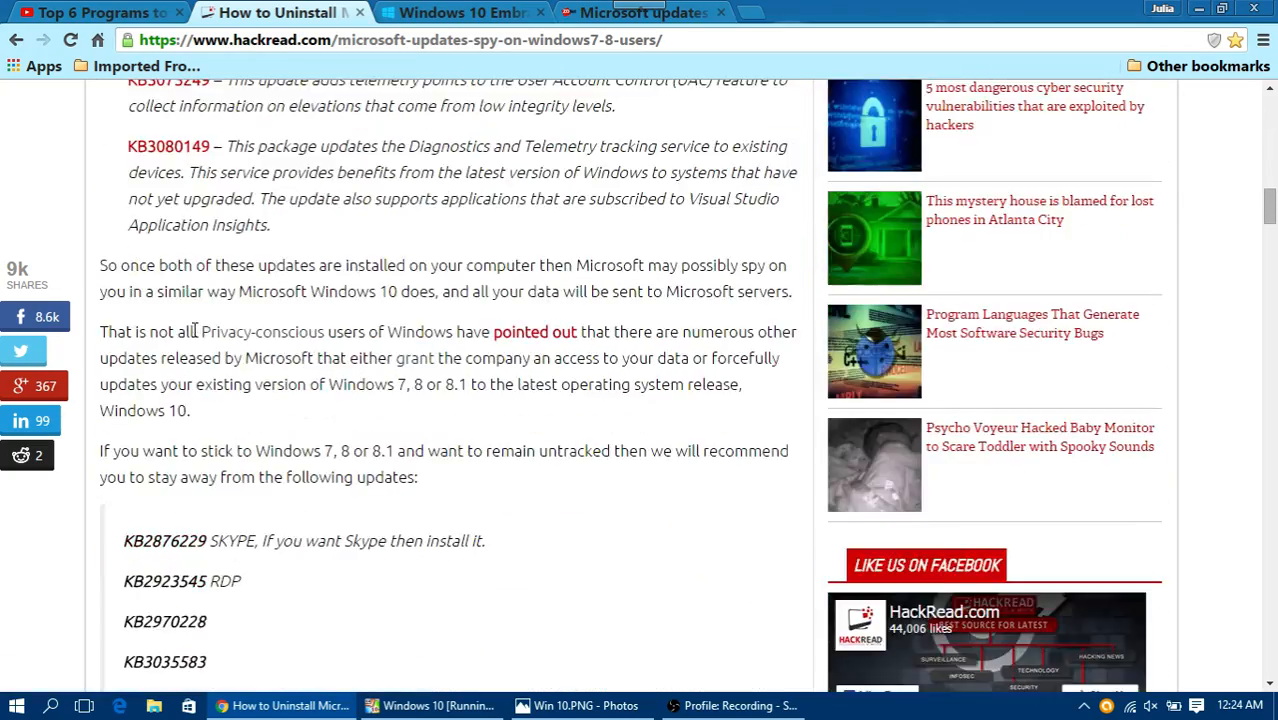
scroll(200, 336, "up", 5)
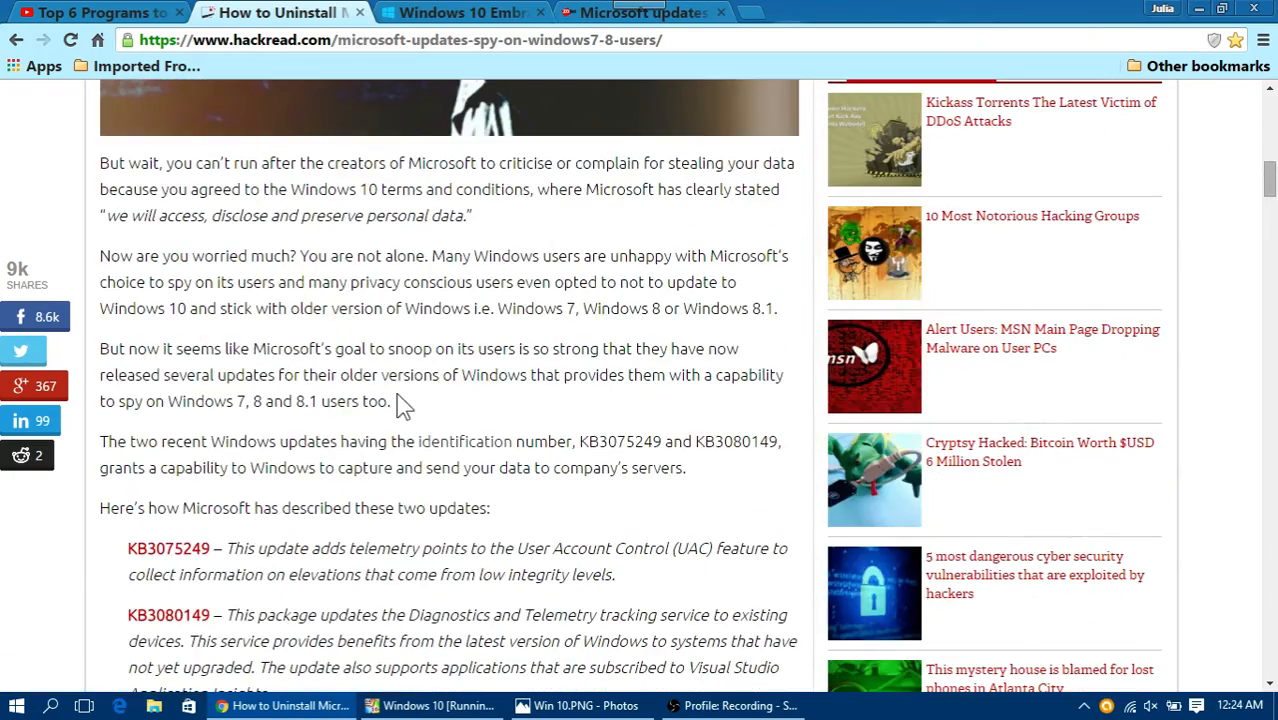
scroll(393, 385, "down", 3)
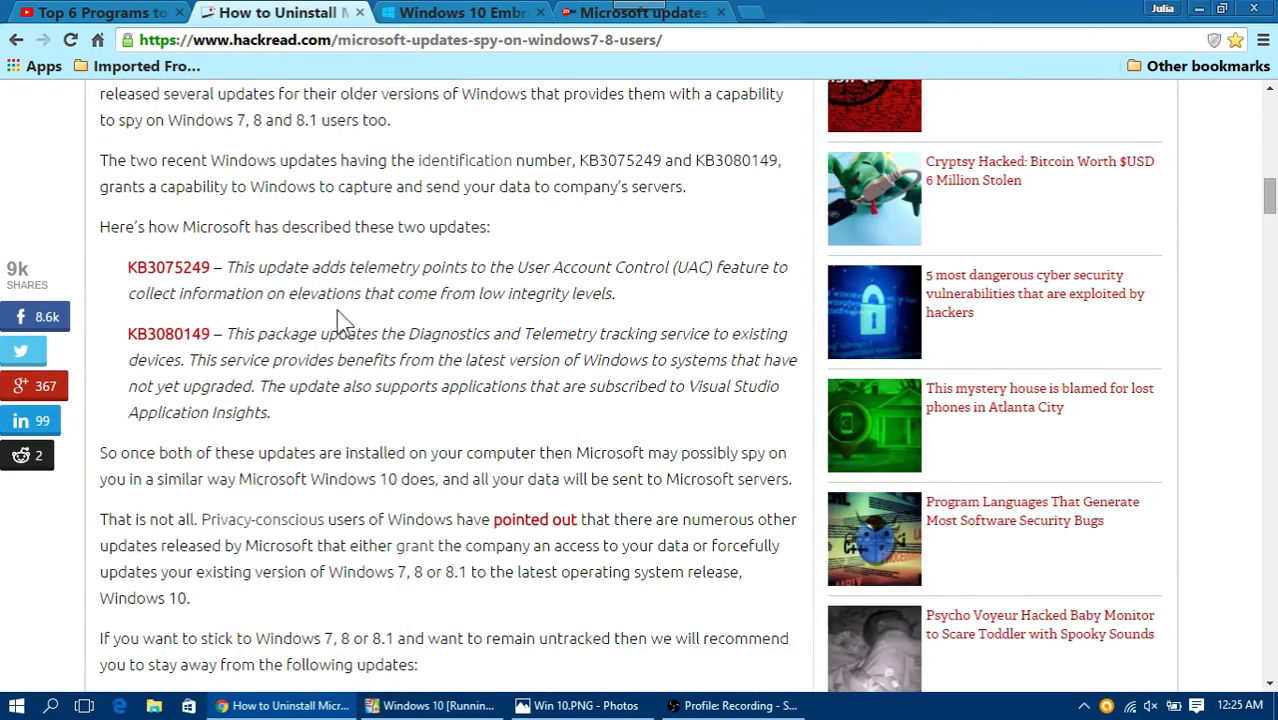
scroll(336, 310, "down", 6)
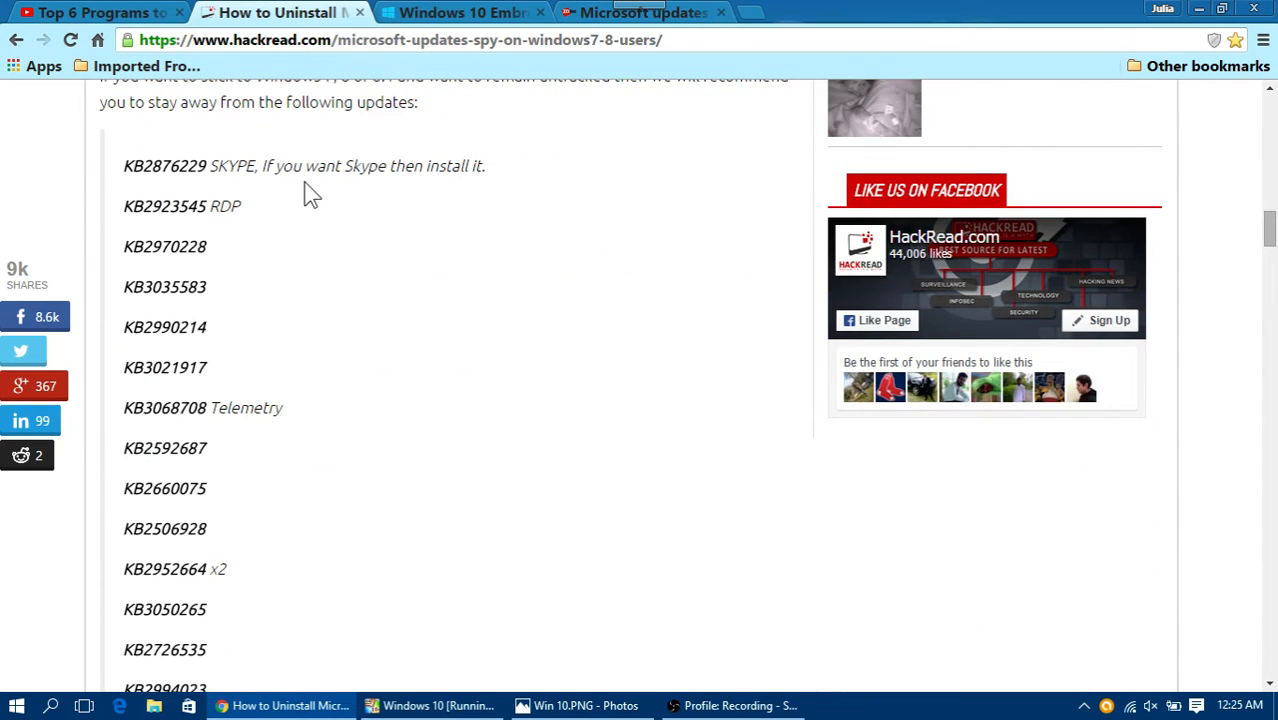
scroll(309, 190, "down", 4)
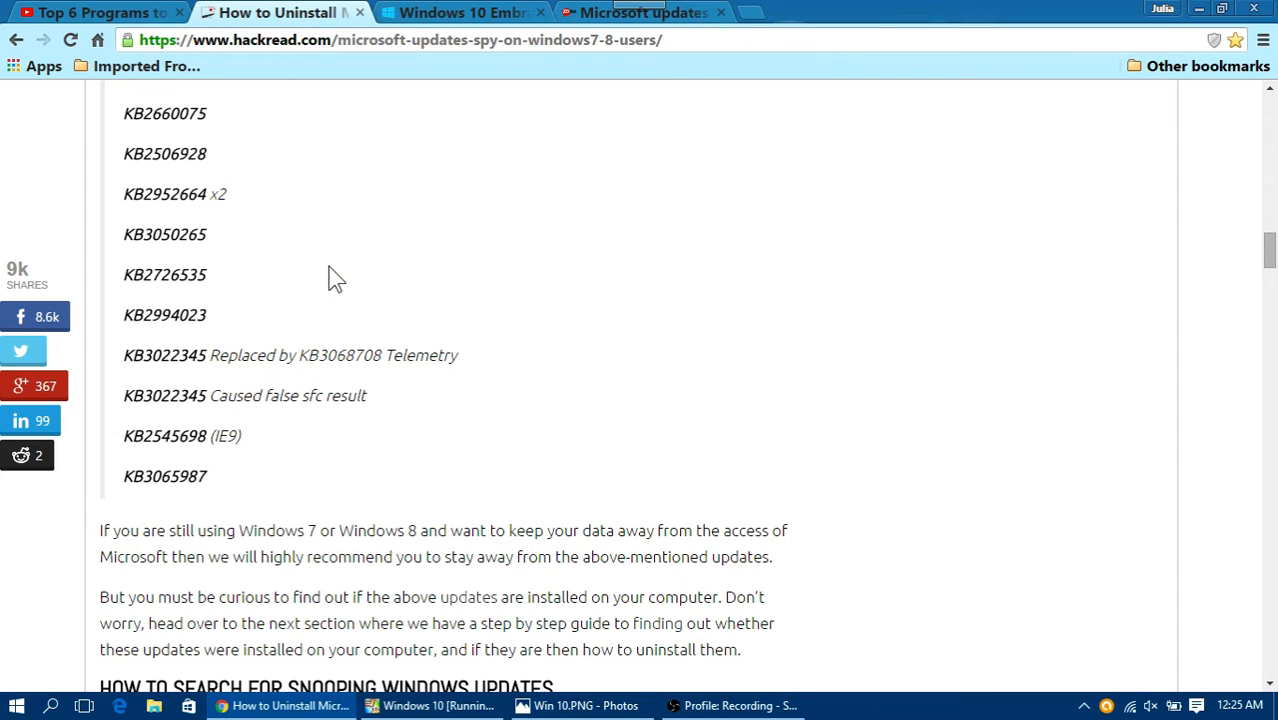
scroll(380, 447, "up", 5)
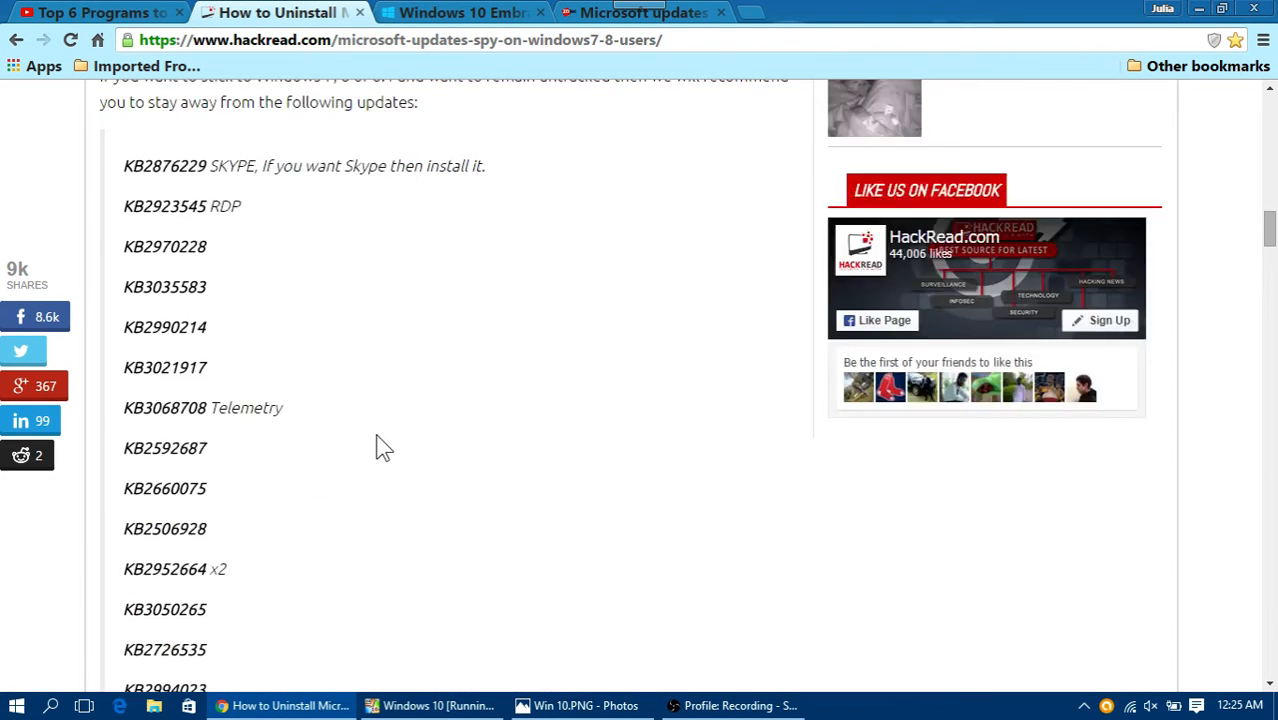
scroll(391, 436, "down", 4)
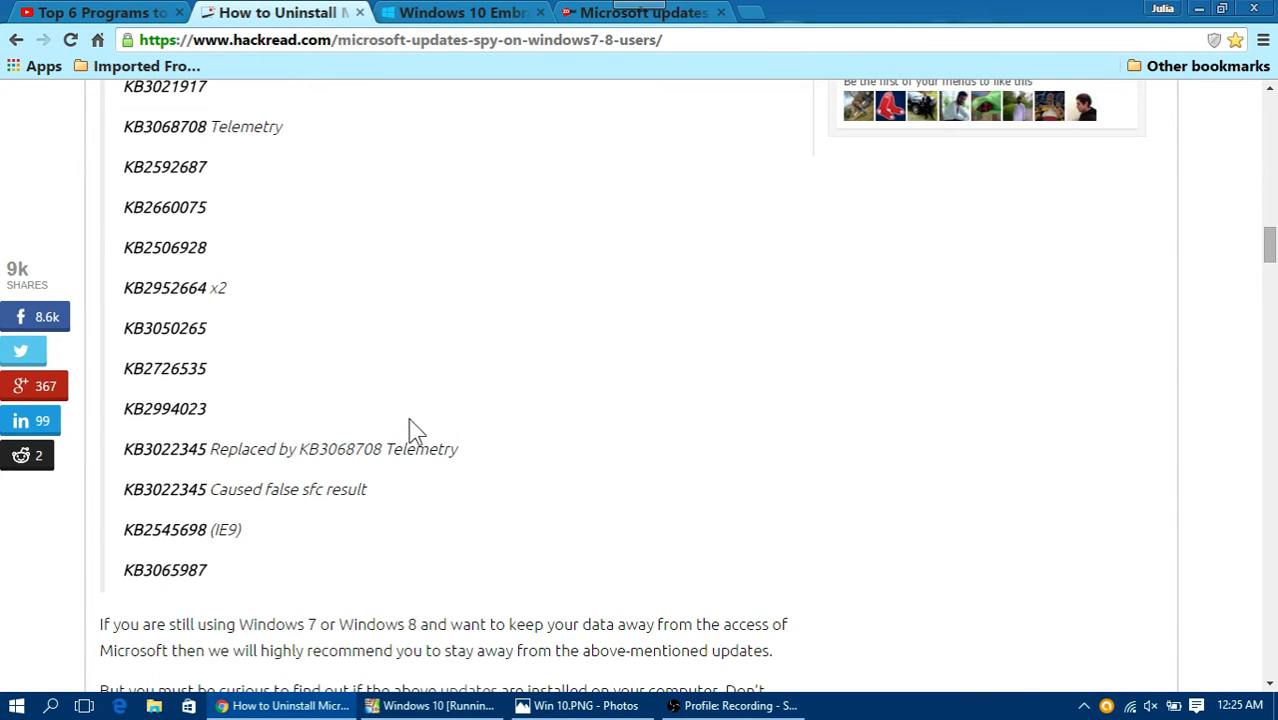
scroll(408, 428, "down", 3)
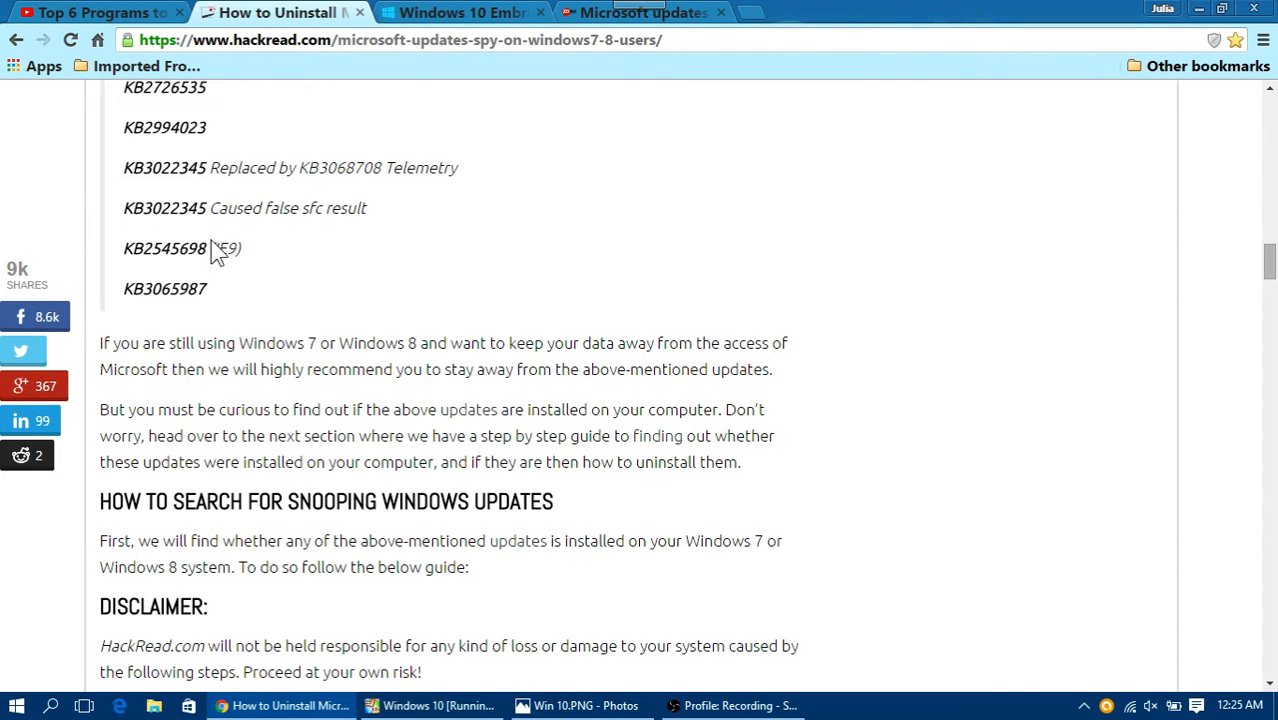
Step: Read the HackRead article's command-line instructions for finding and uninstalling the snooping Windows updates
scroll(330, 270, "down", 1)
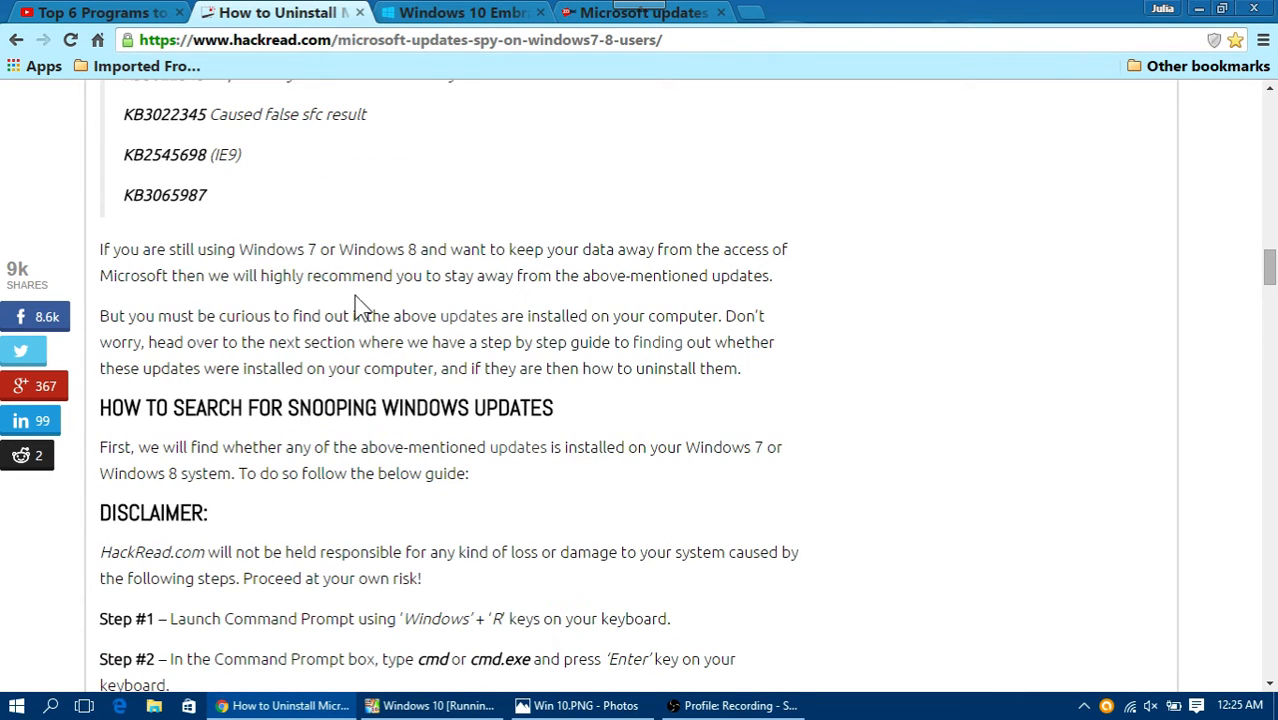
scroll(356, 300, "down", 2)
scroll(358, 300, "down", 3)
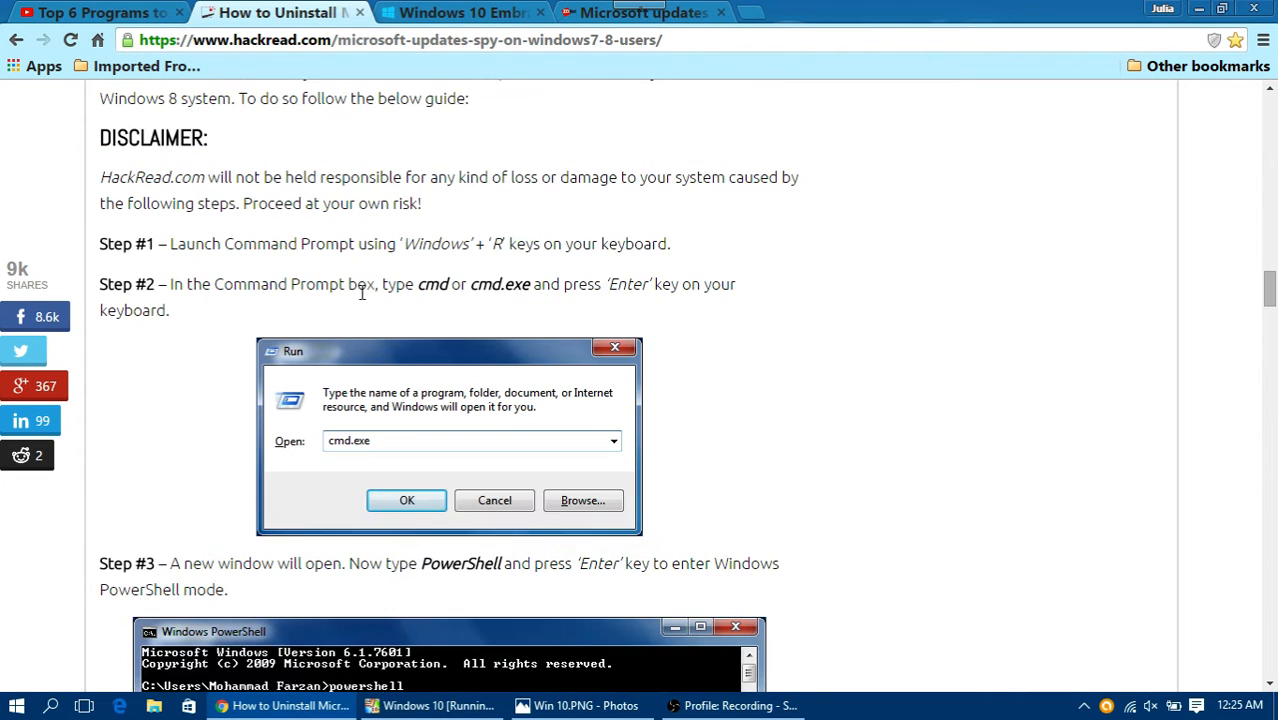
scroll(366, 294, "down", 3)
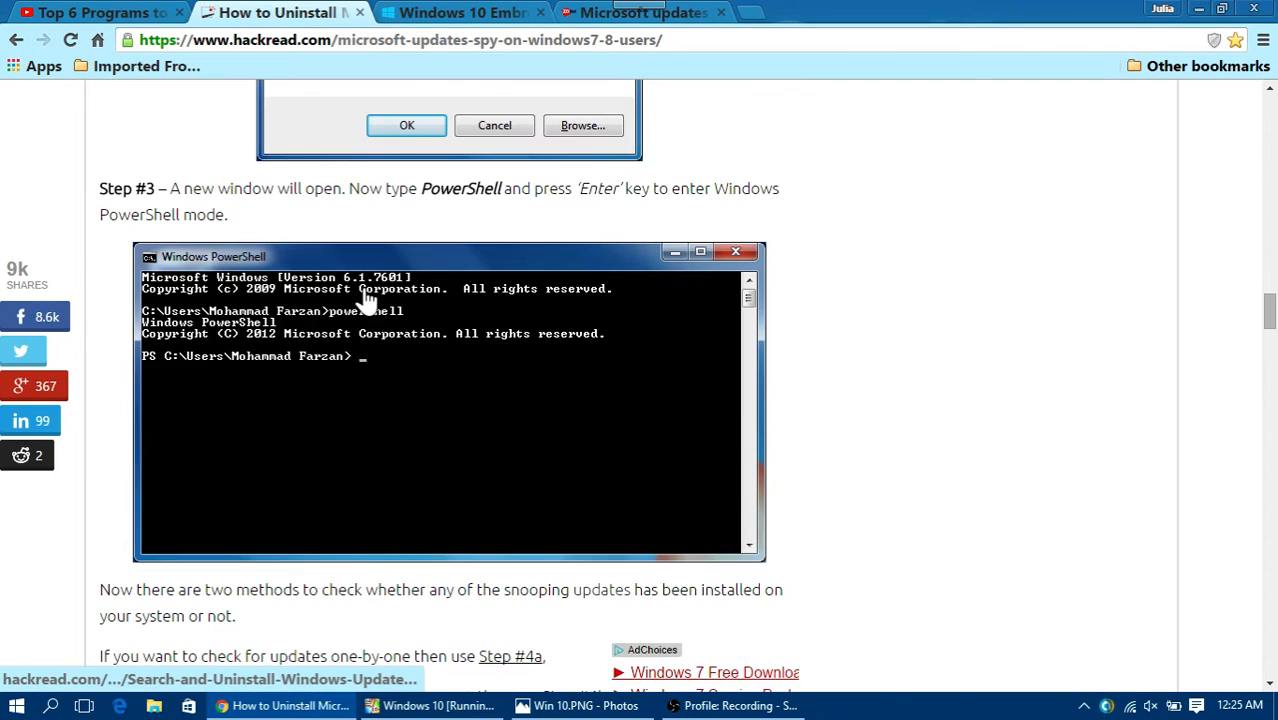
scroll(536, 434, "down", 3)
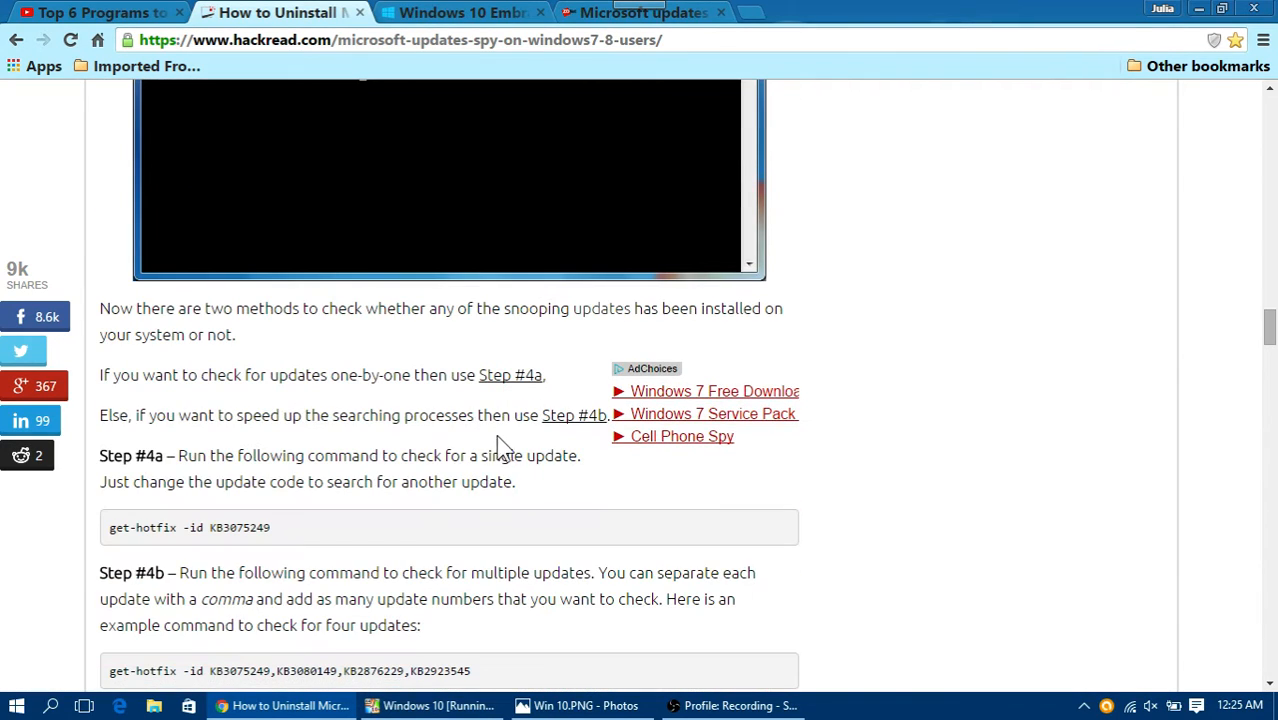
scroll(490, 438, "down", 7)
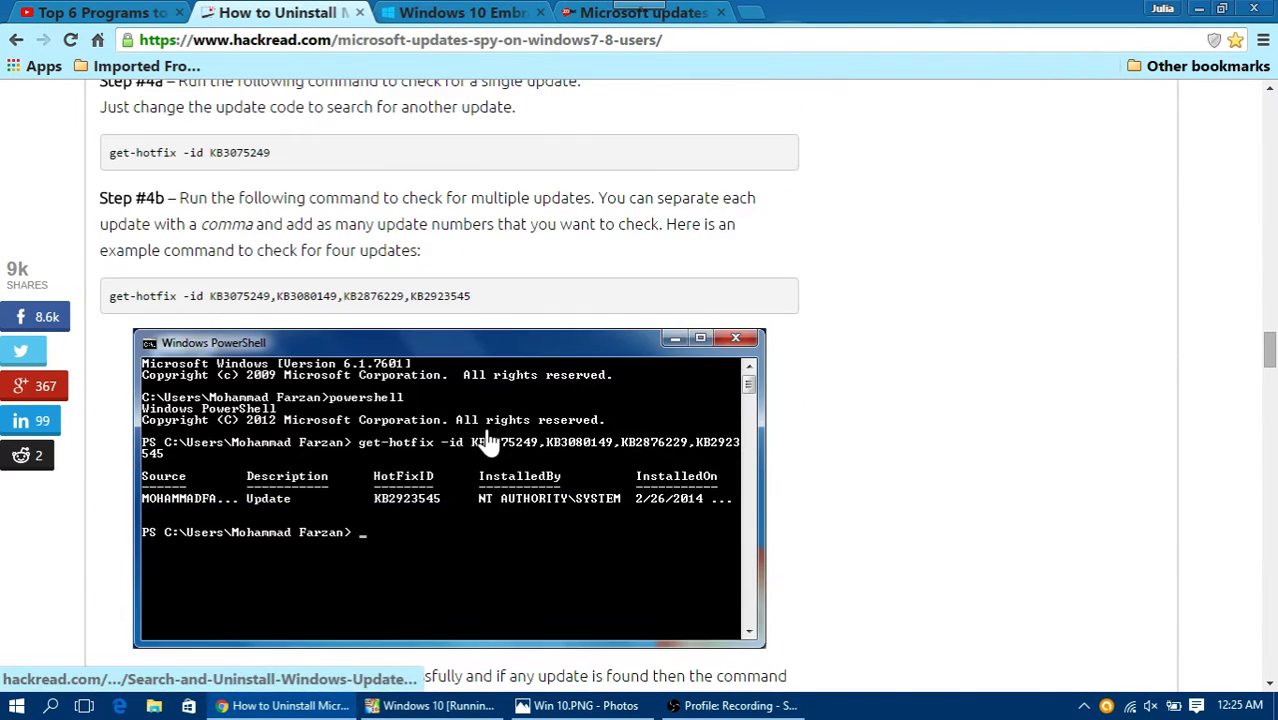
scroll(489, 426, "down", 10)
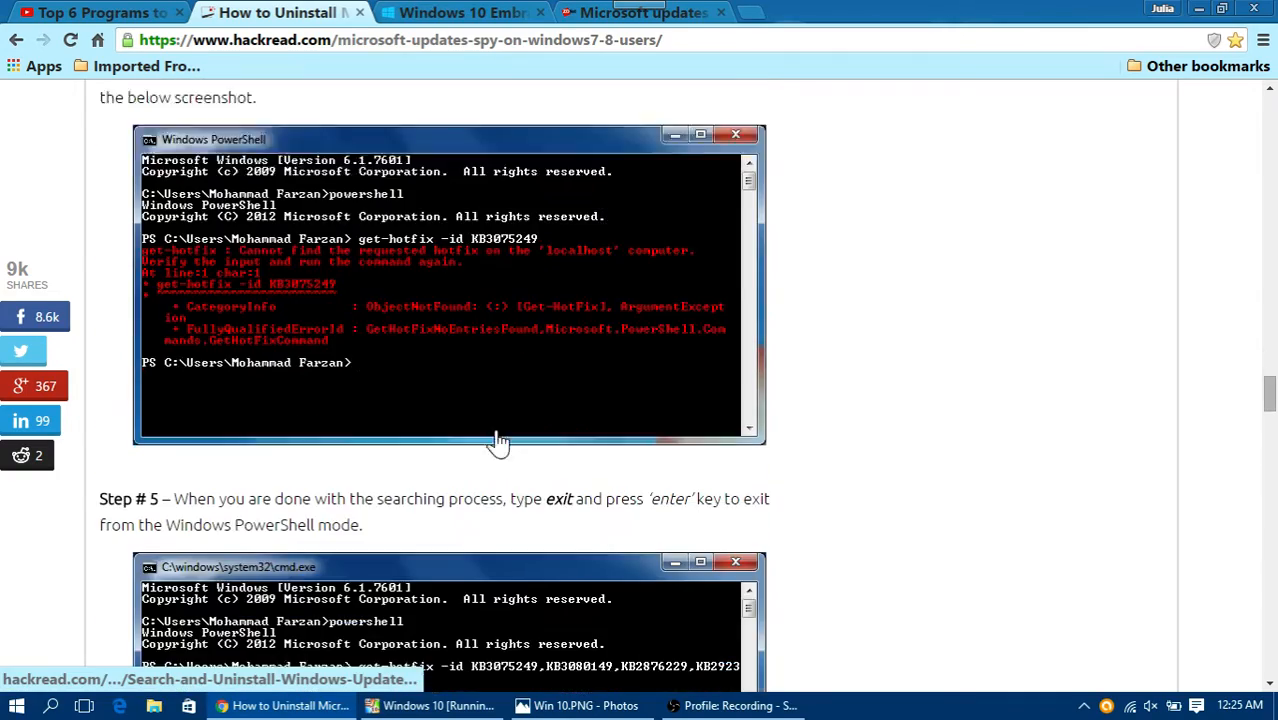
scroll(495, 429, "down", 7)
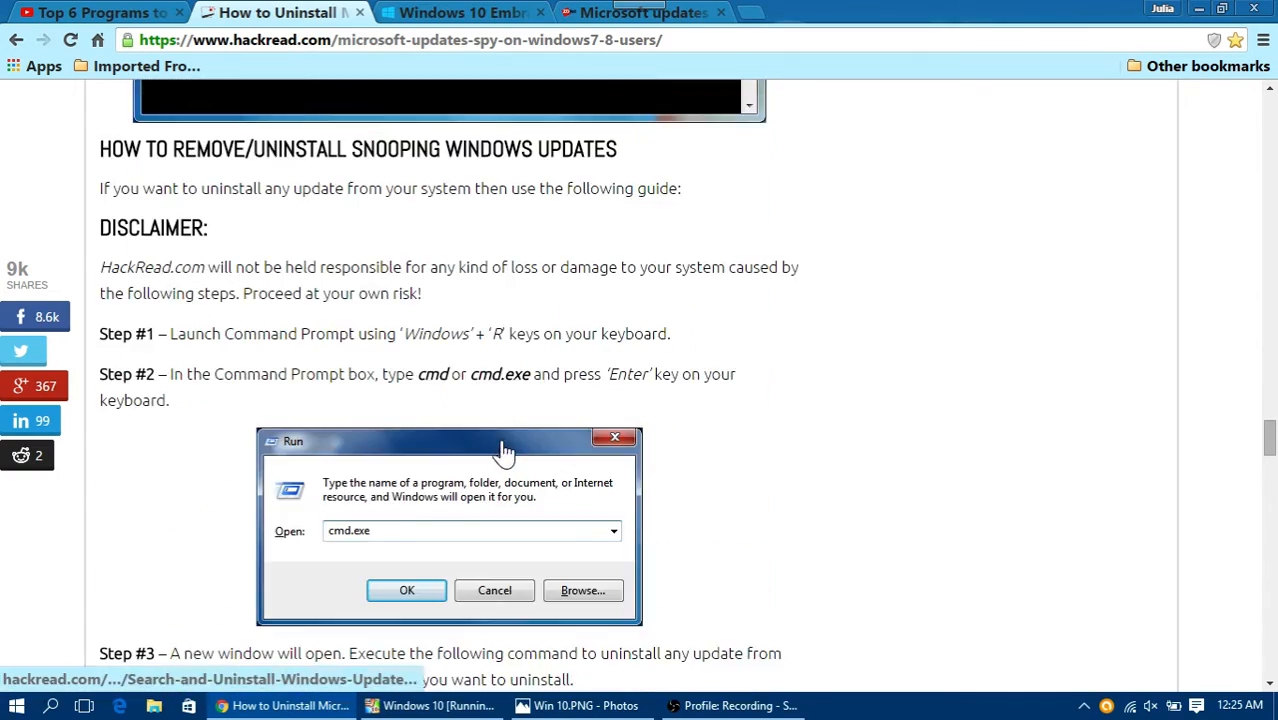
Step: Return to the HackRead article's list of KB update numbers and look through it again
scroll(492, 430, "up", 20)
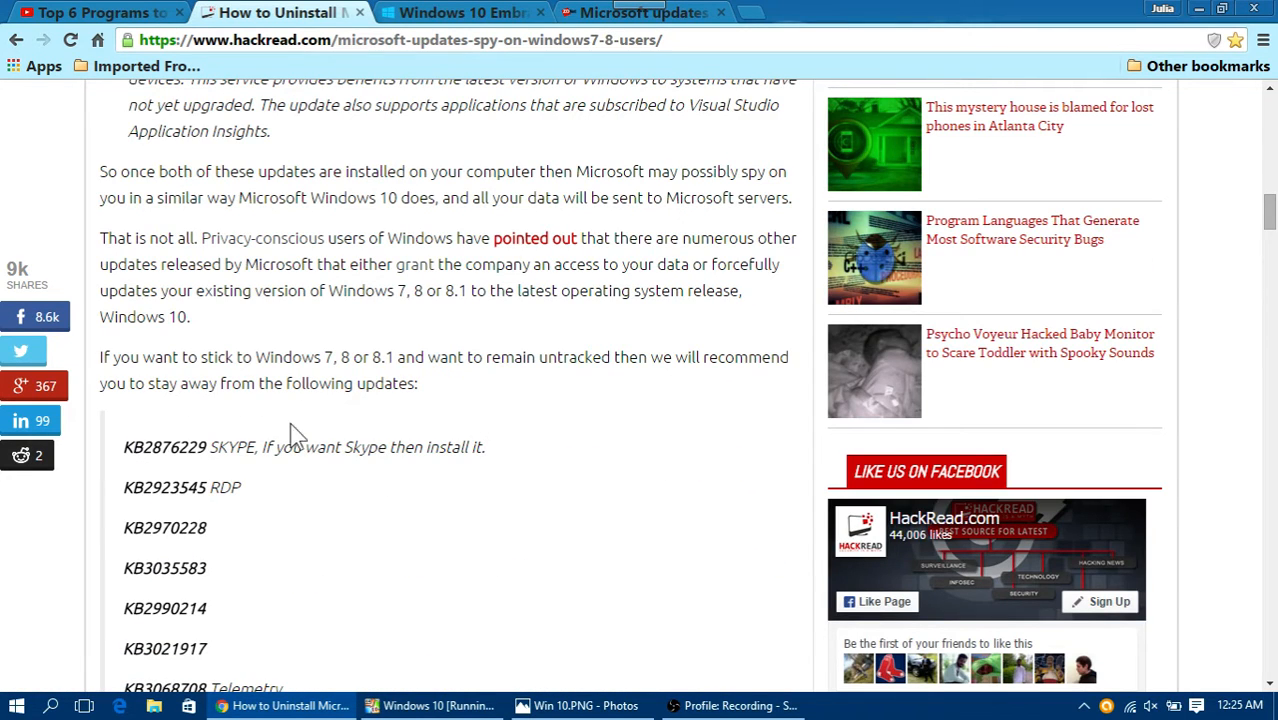
scroll(300, 435, "down", 5)
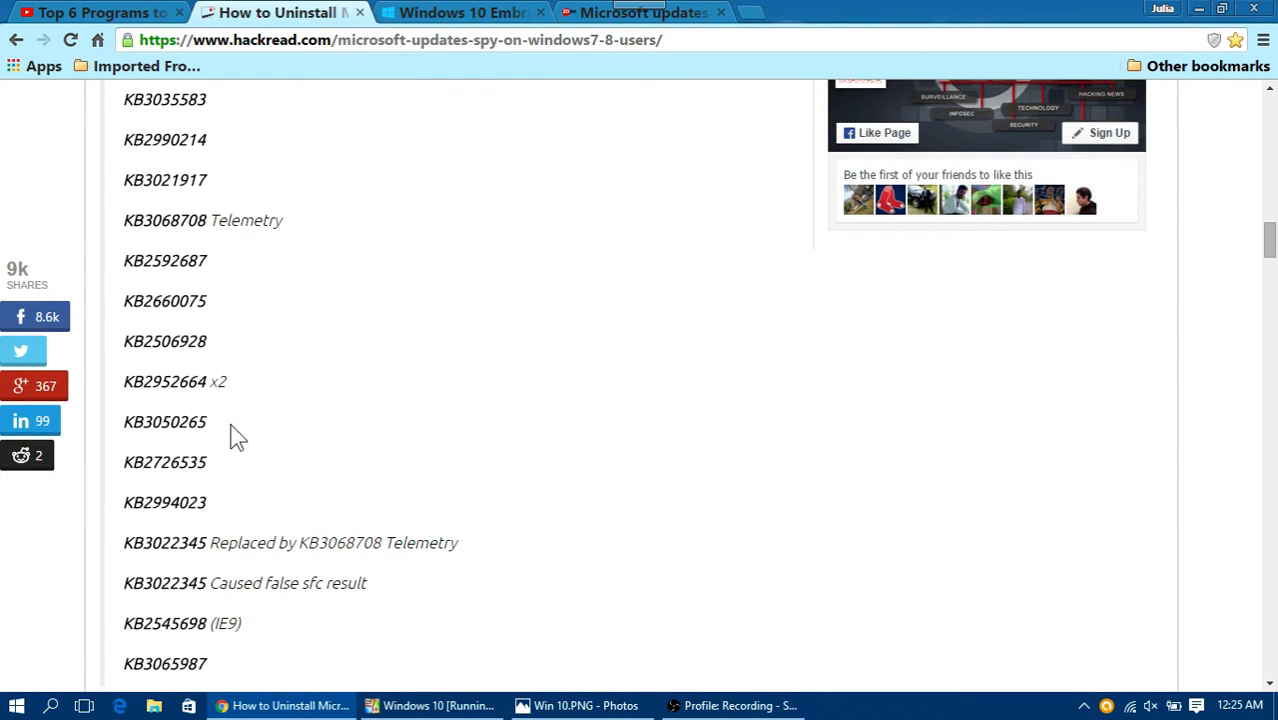
scroll(60, 626, "up", 1)
scroll(60, 626, "up", 5)
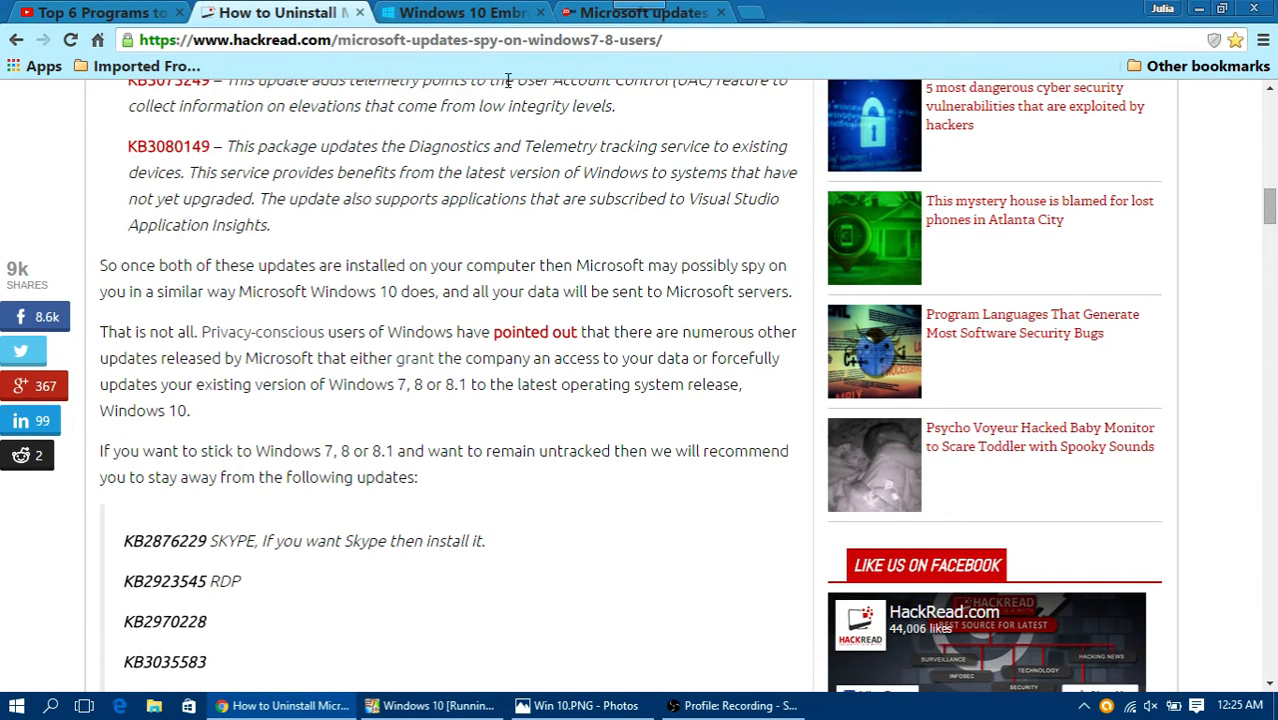
Step: Check the Windows 7 and 8.1 support end date for Skylake devices in the Windows blog post, and open ZDNet's support policy article
left_click(478, 14)
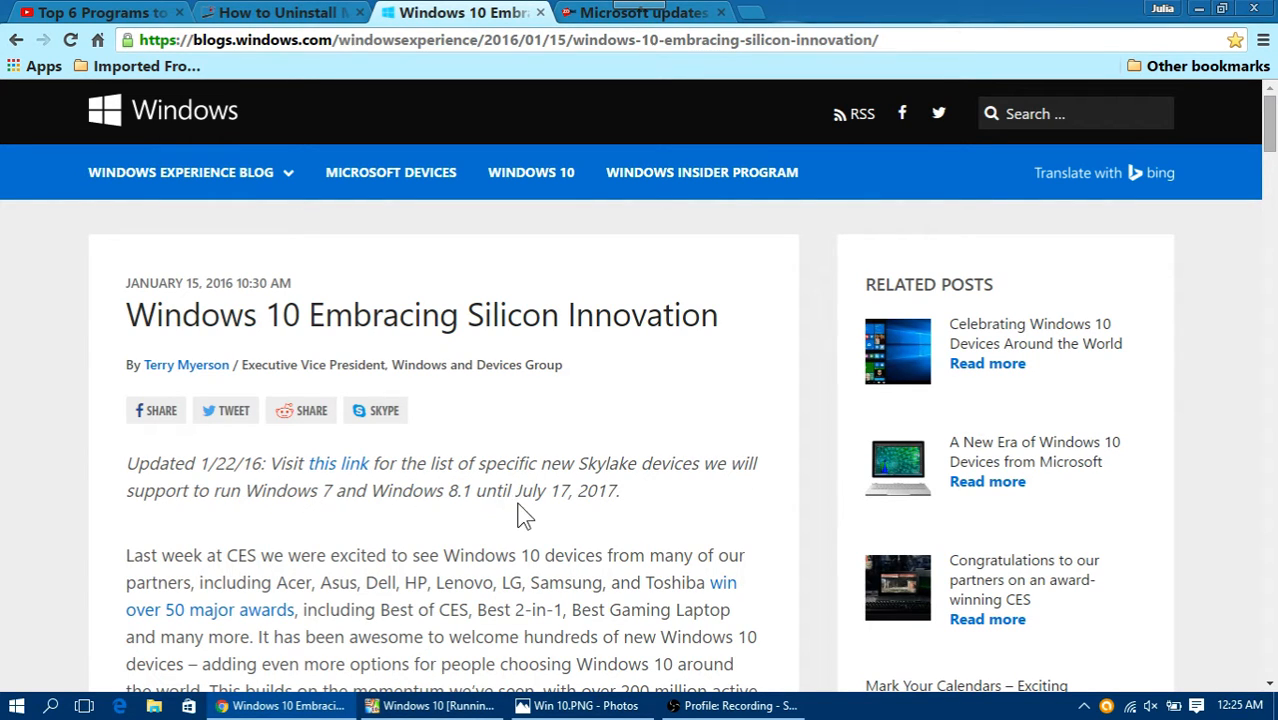
left_click_drag(514, 490, 637, 500)
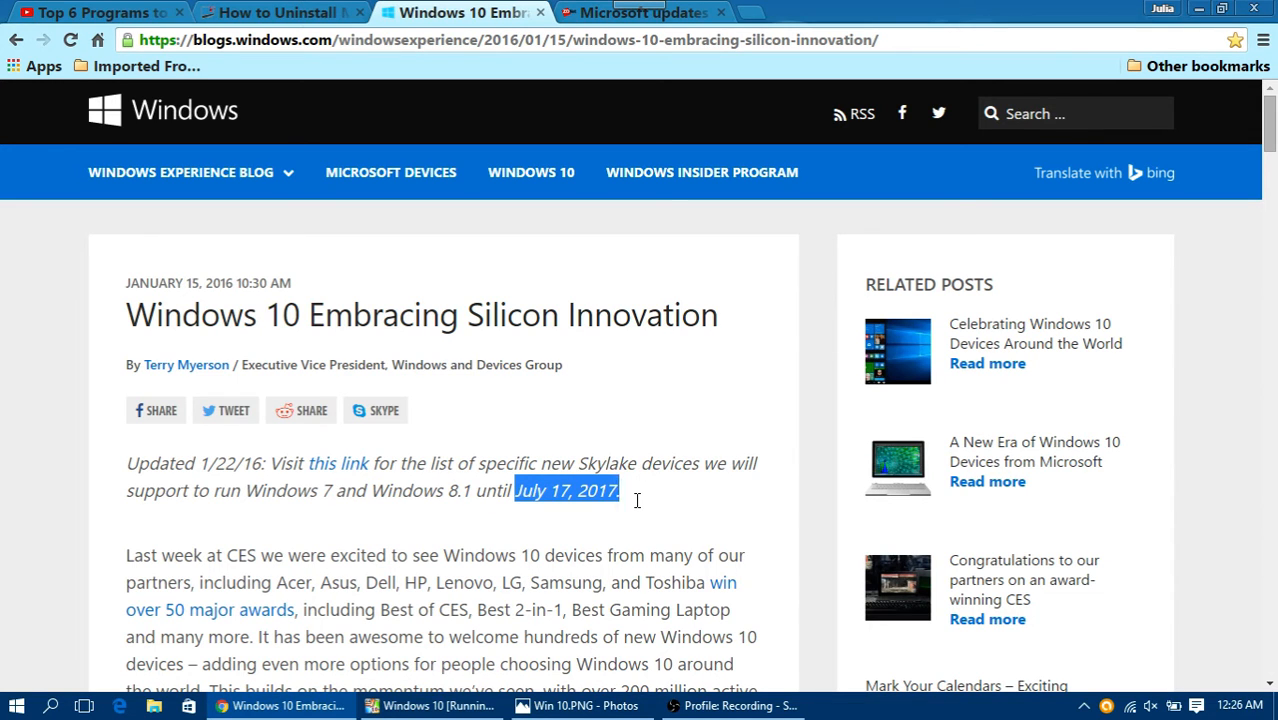
left_click(658, 500)
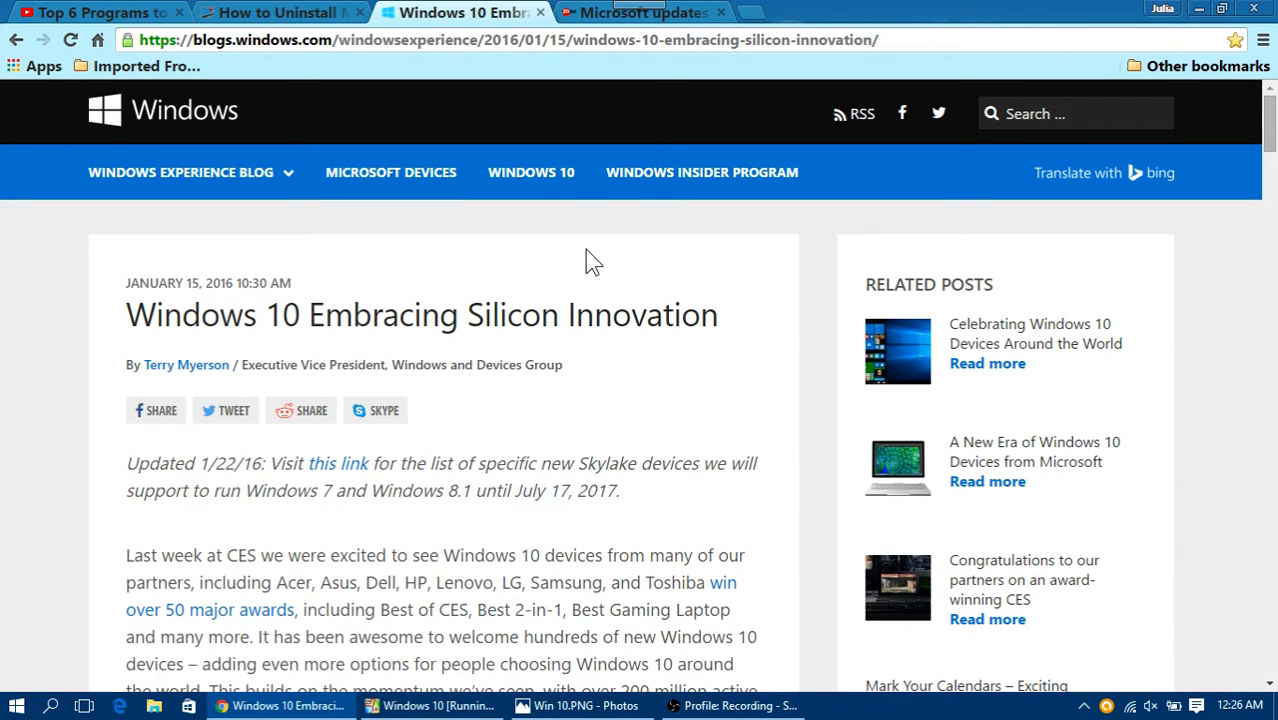
left_click(578, 14)
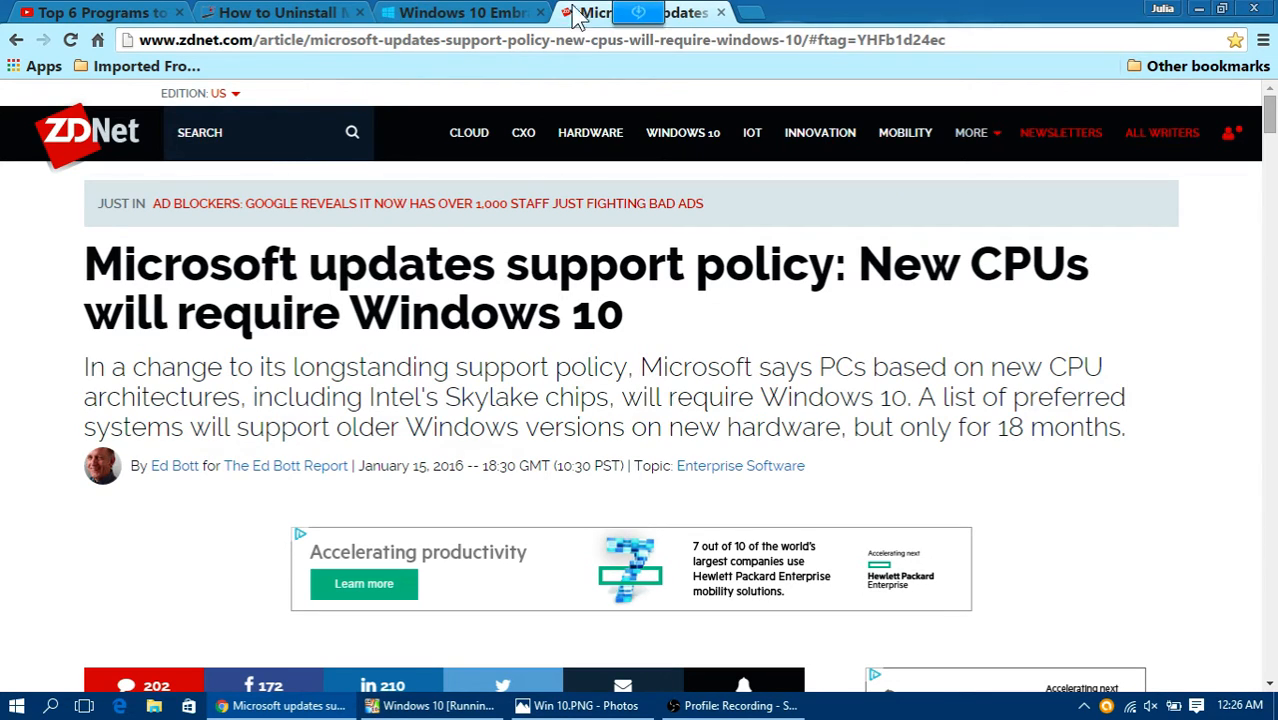
Step: Read through the Windows blog post on silicon innovation, including its section on the commitment to Windows 7 and Windows 8.1 customers
left_click(455, 12)
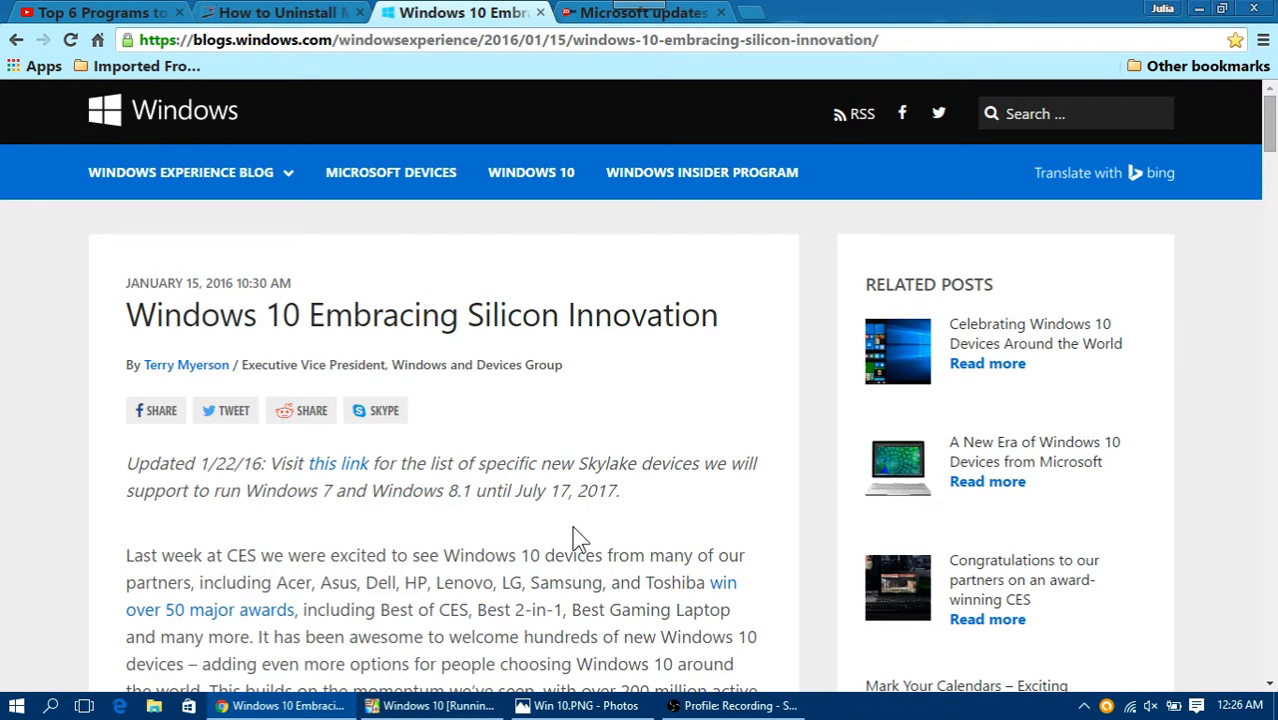
left_click(610, 12)
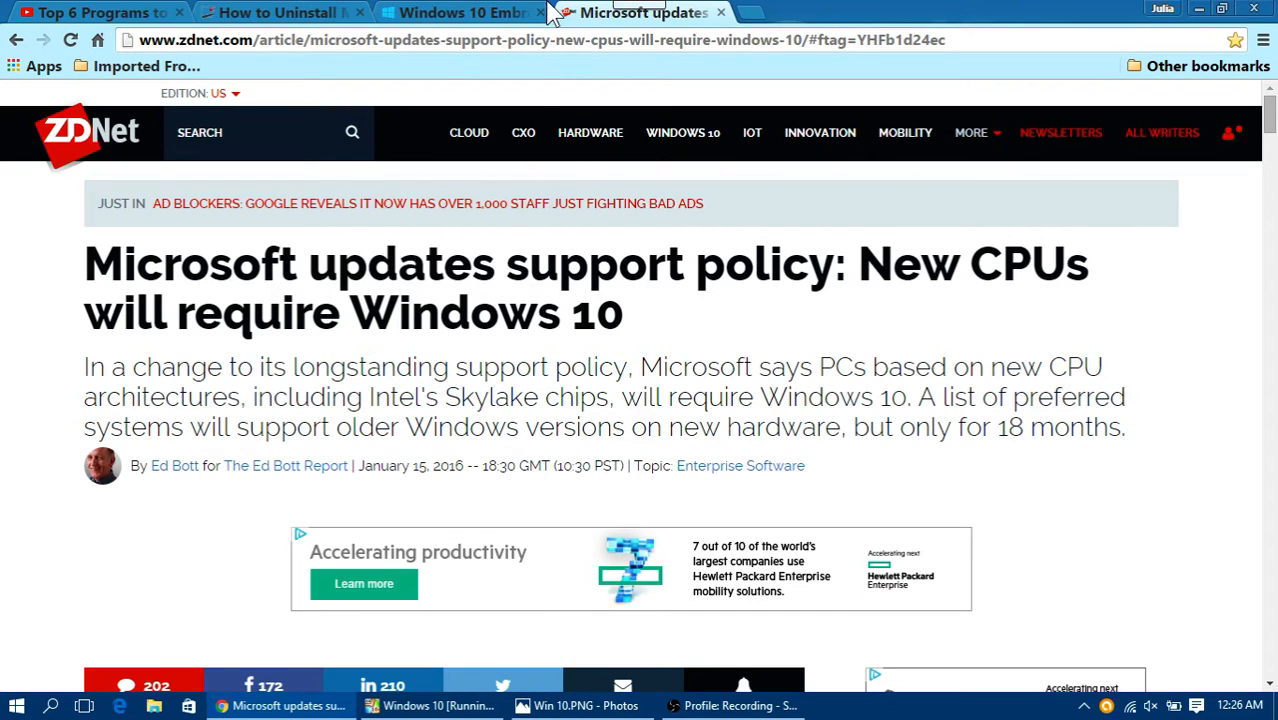
left_click(466, 14)
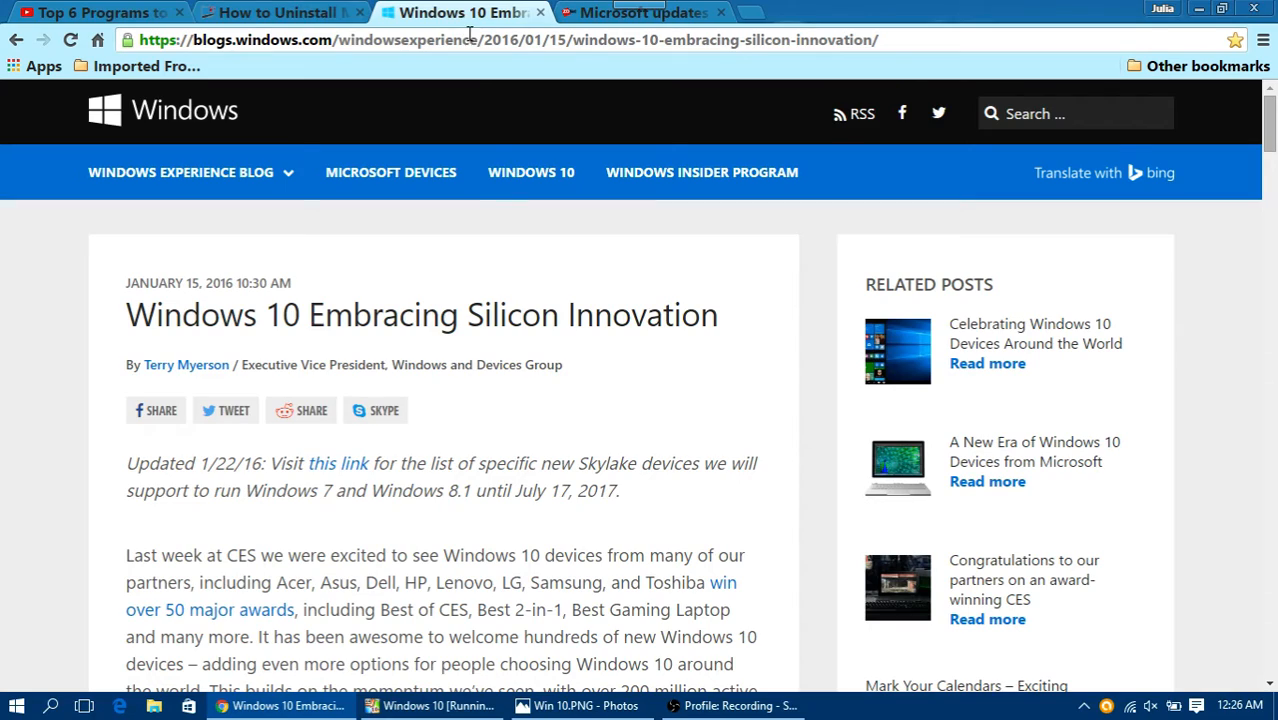
scroll(533, 300, "down", 3)
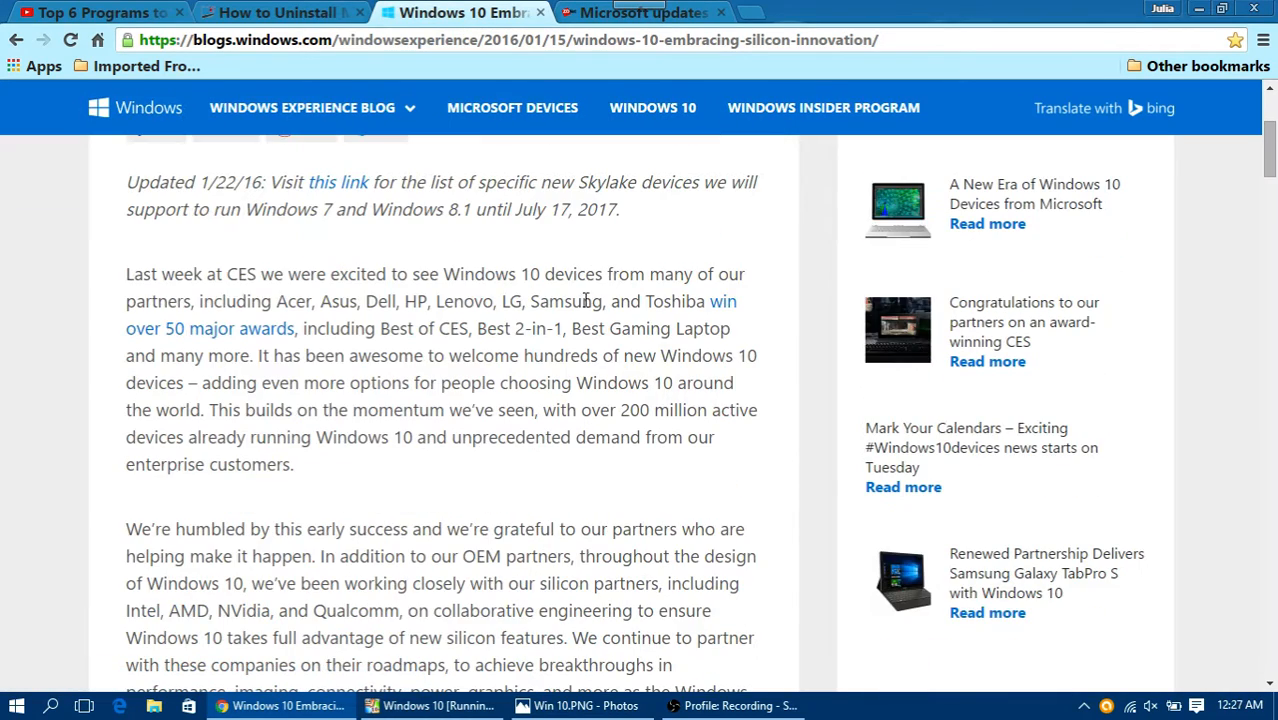
scroll(770, 455, "down", 6)
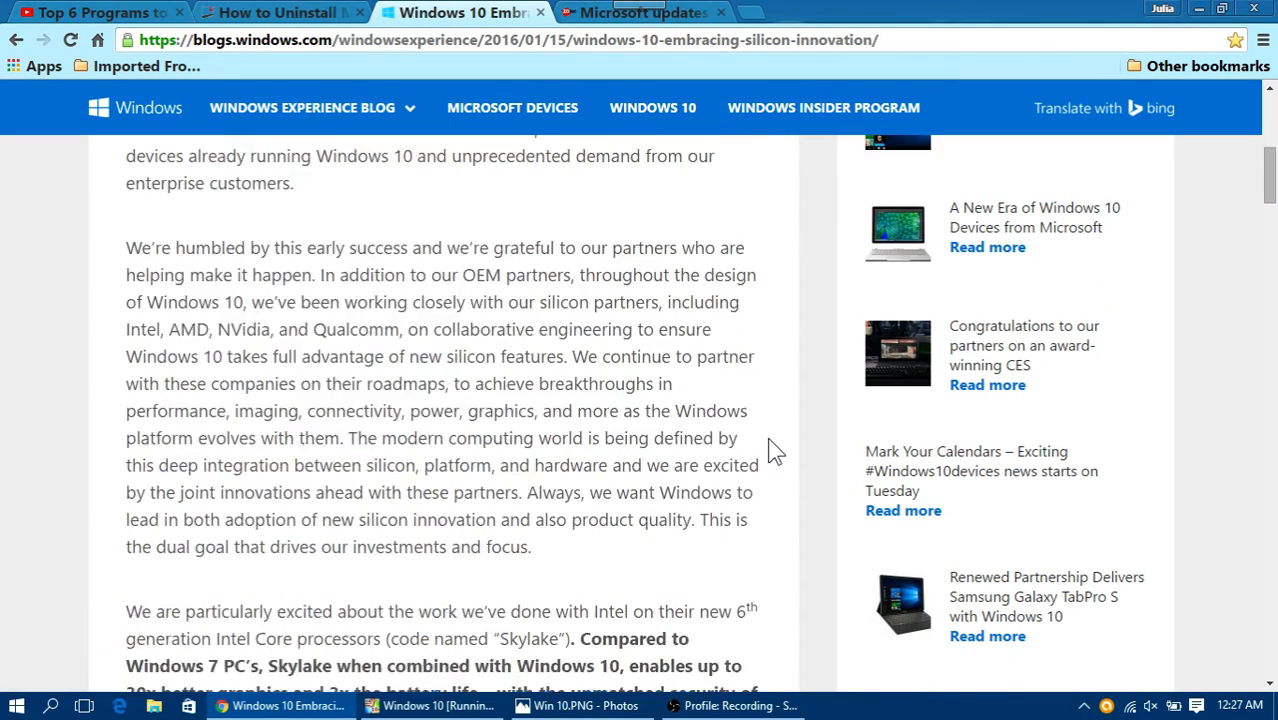
scroll(775, 452, "down", 1)
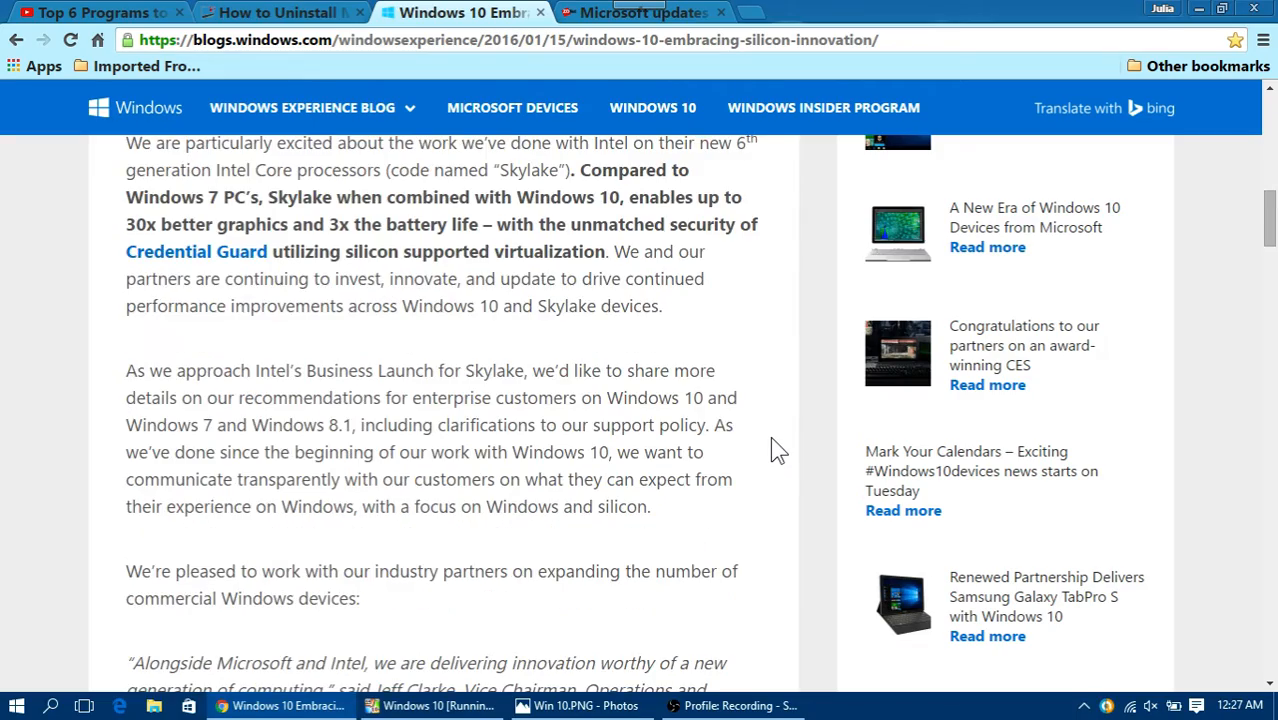
scroll(770, 436, "down", 6)
scroll(771, 432, "down", 3)
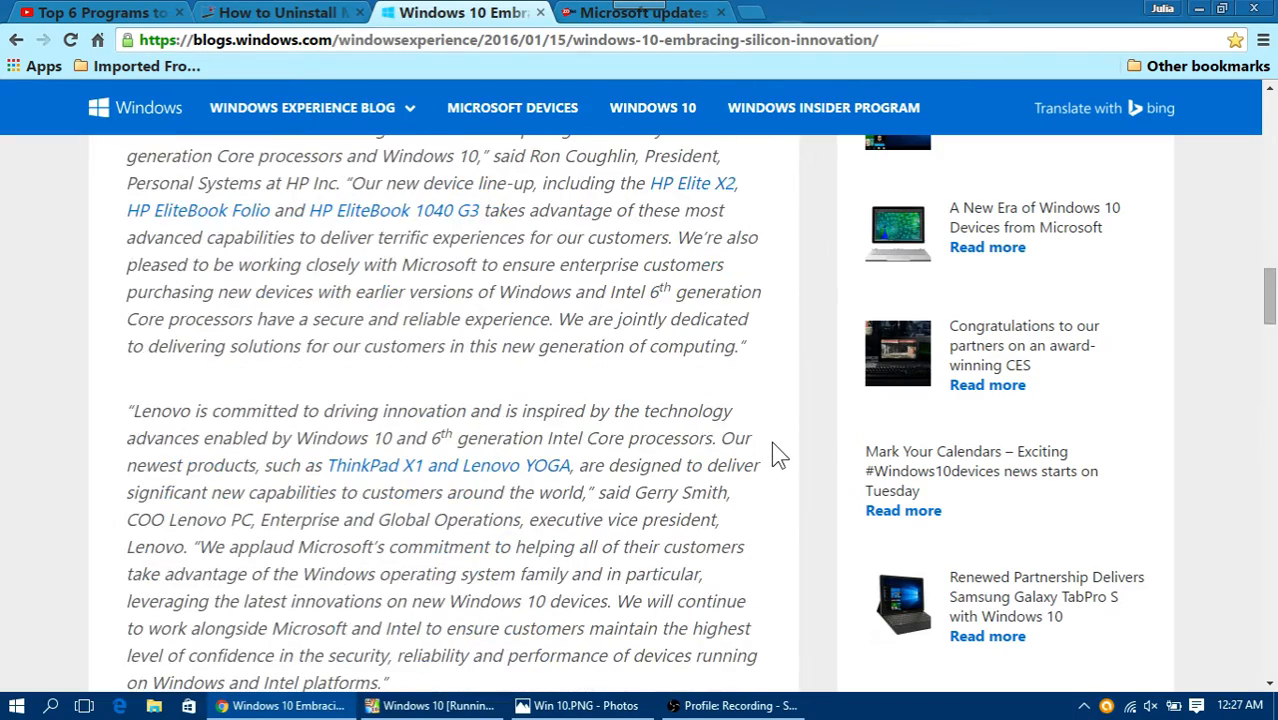
scroll(771, 443, "down", 8)
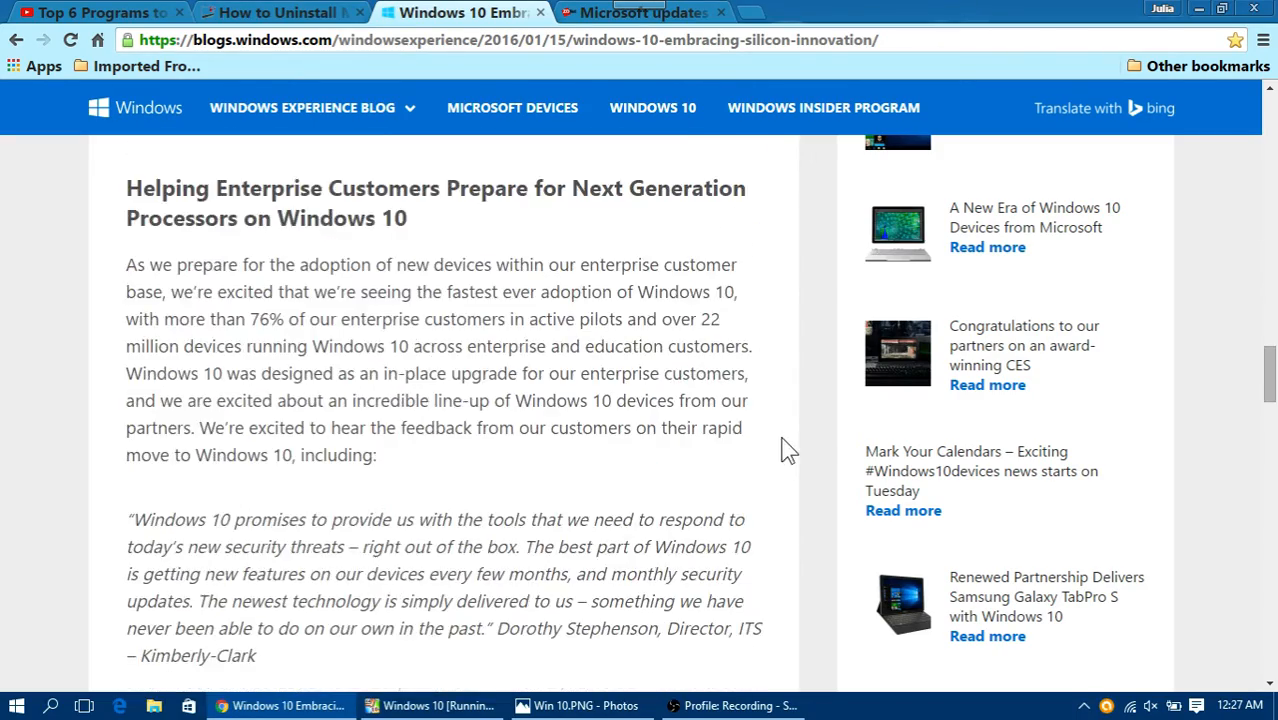
scroll(787, 451, "down", 4)
scroll(787, 451, "down", 10)
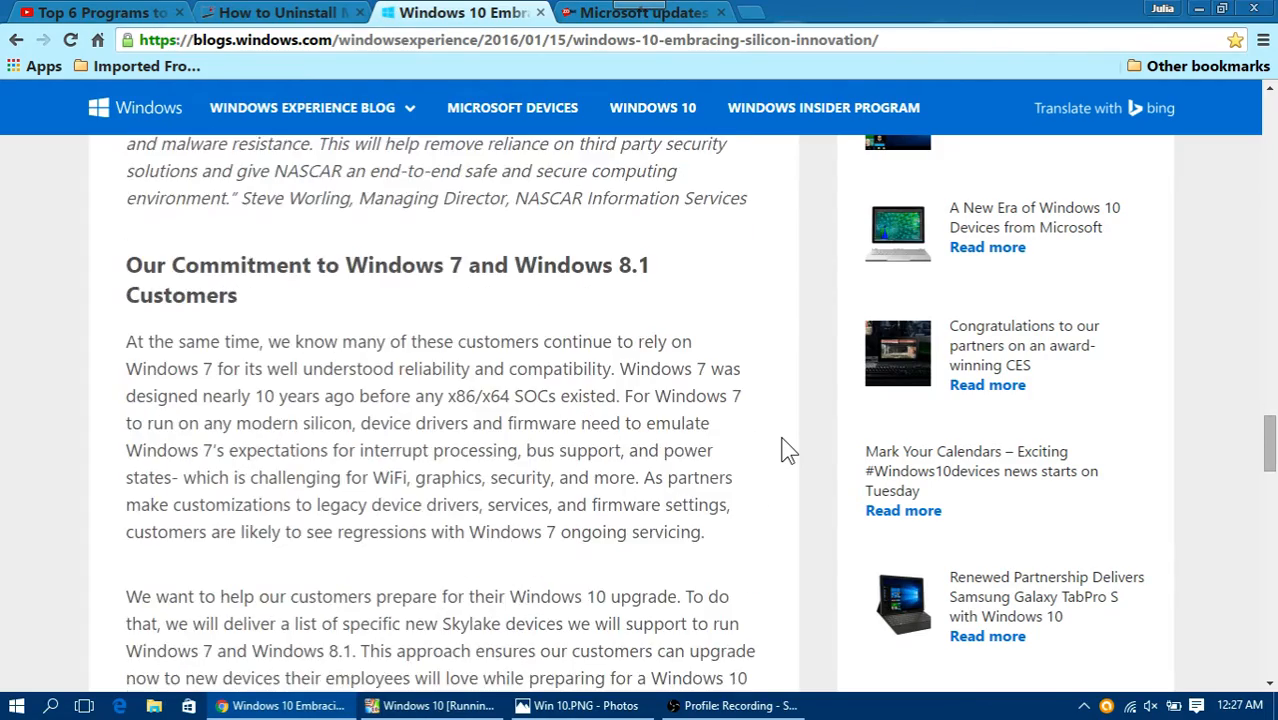
scroll(787, 451, "down", 12)
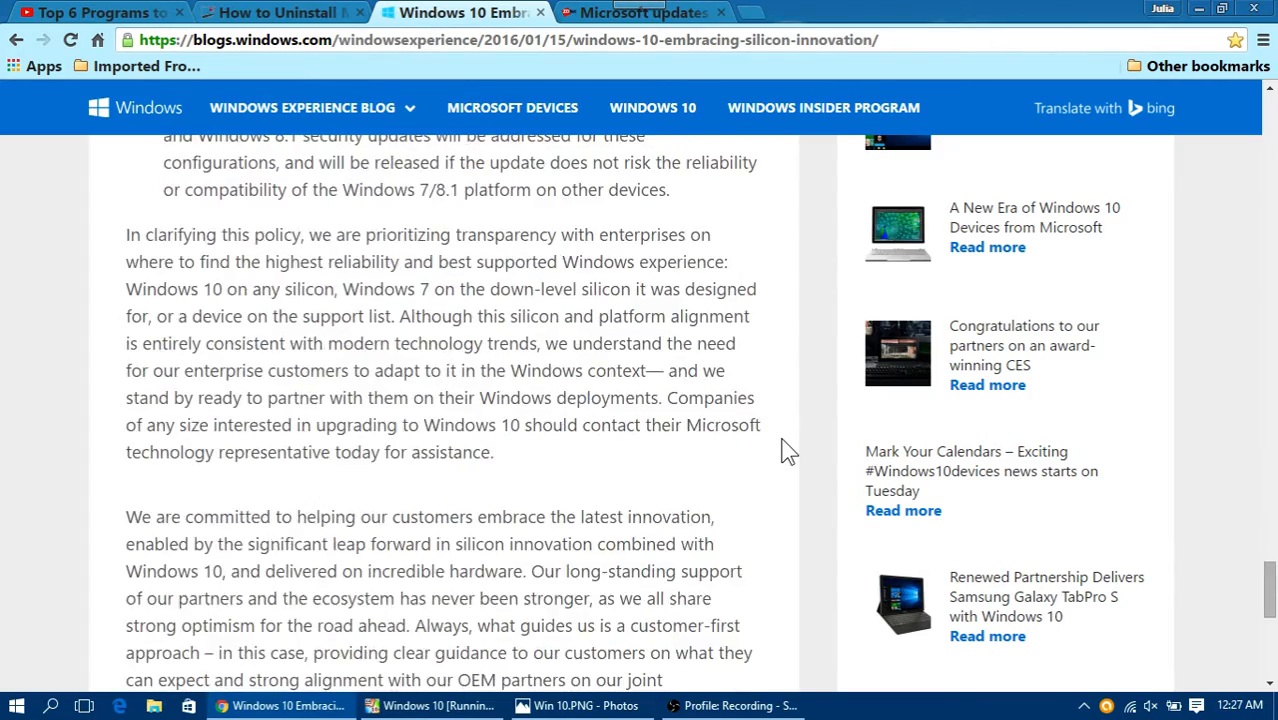
Step: Skim ZDNet's article on the new CPU support policy down to its comments, dismissing the newsletter sign-up banner
left_click(600, 14)
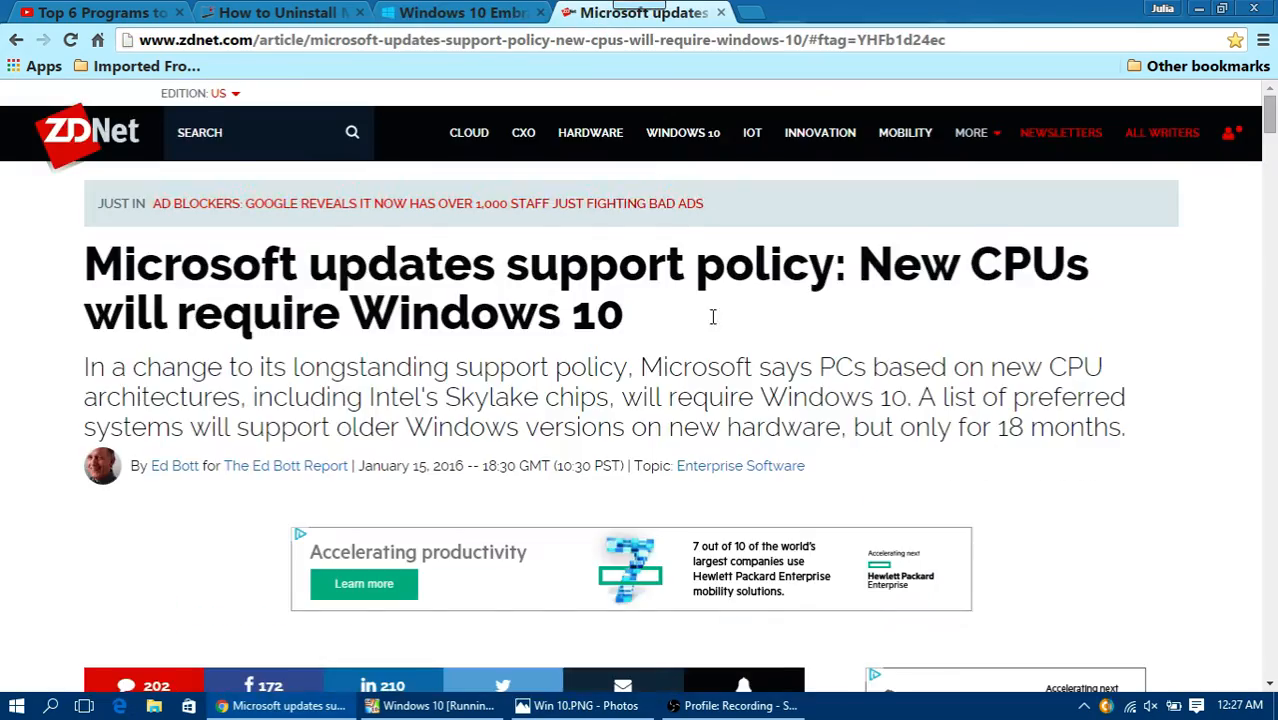
scroll(713, 334, "down", 10)
scroll(714, 334, "down", 2)
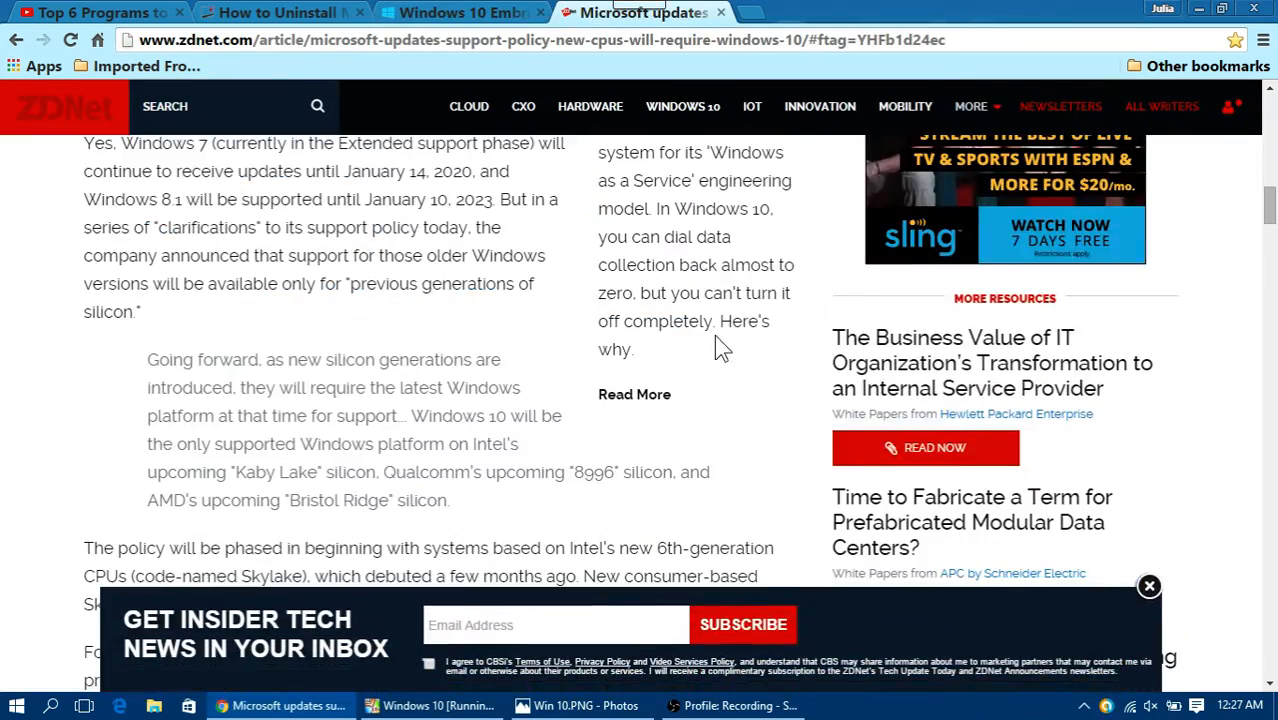
left_click(1149, 586)
scroll(799, 482, "down", 10)
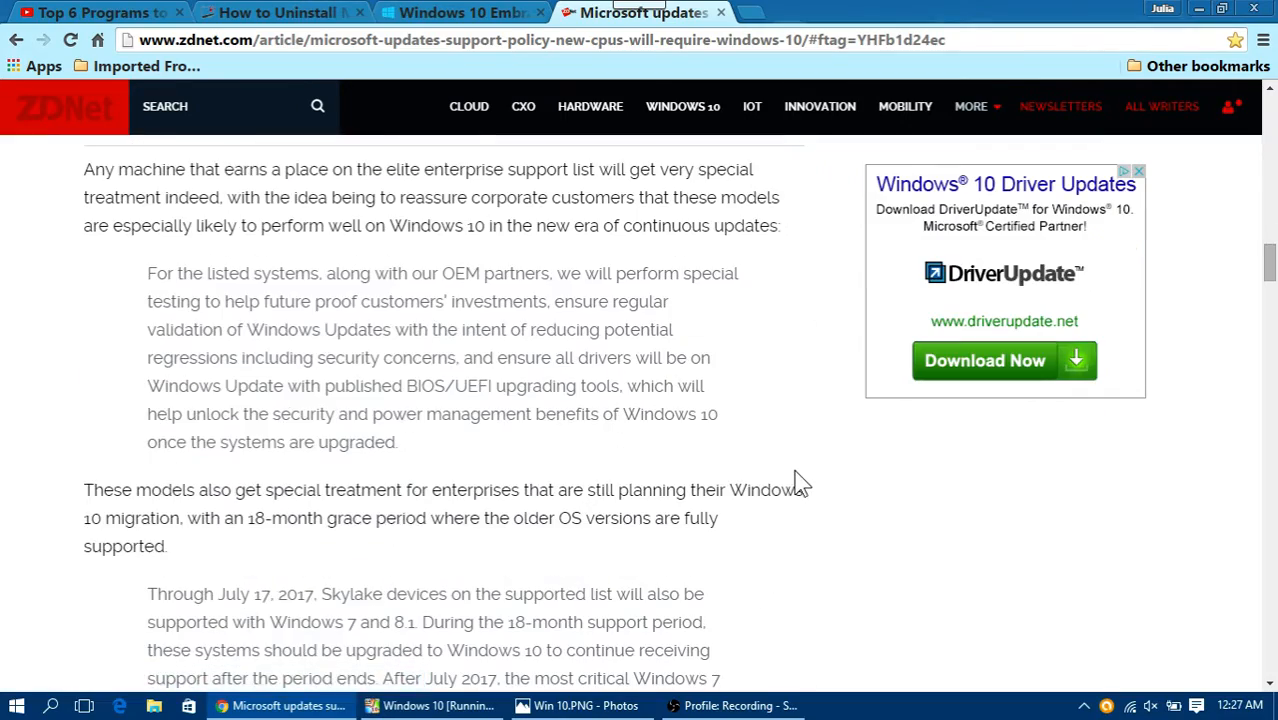
scroll(800, 483, "down", 9)
scroll(800, 493, "down", 6)
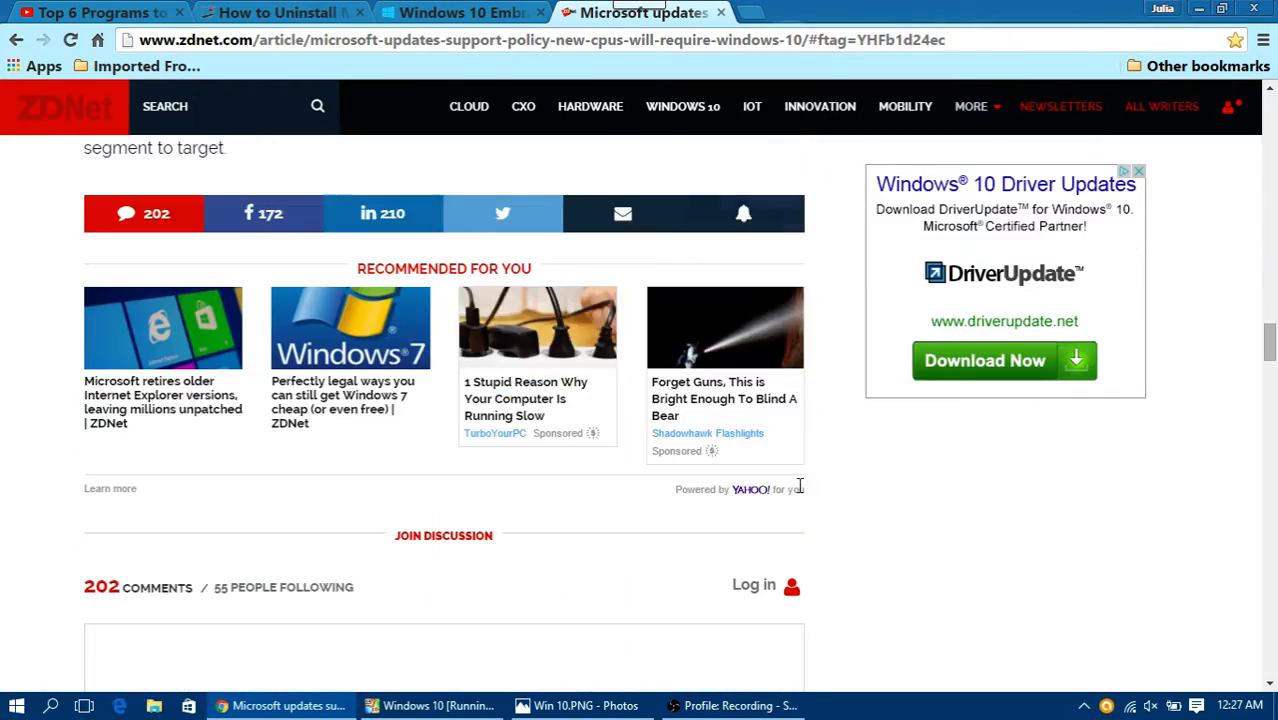
scroll(800, 495, "up", 20)
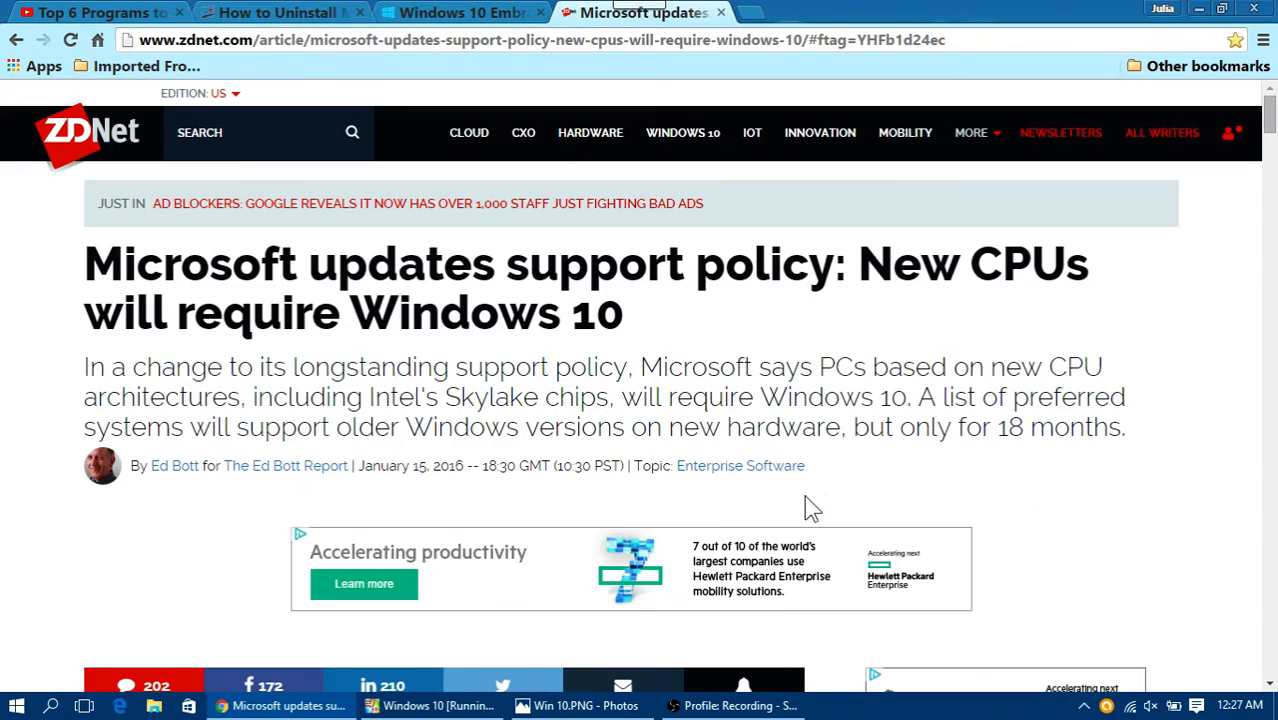
Step: Switch to the Windows 10 virtual machine and check DWS Lite's progress and the app tiles on the Start menu
left_click(435, 705)
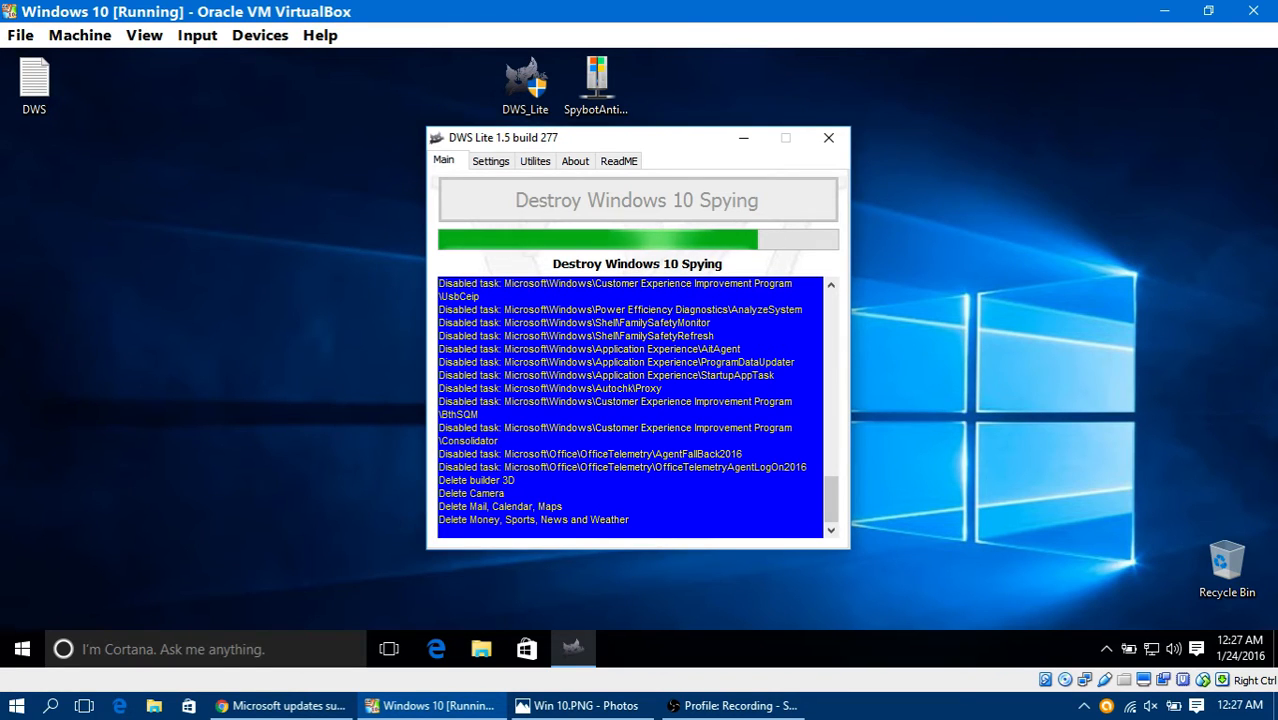
left_click(22, 649)
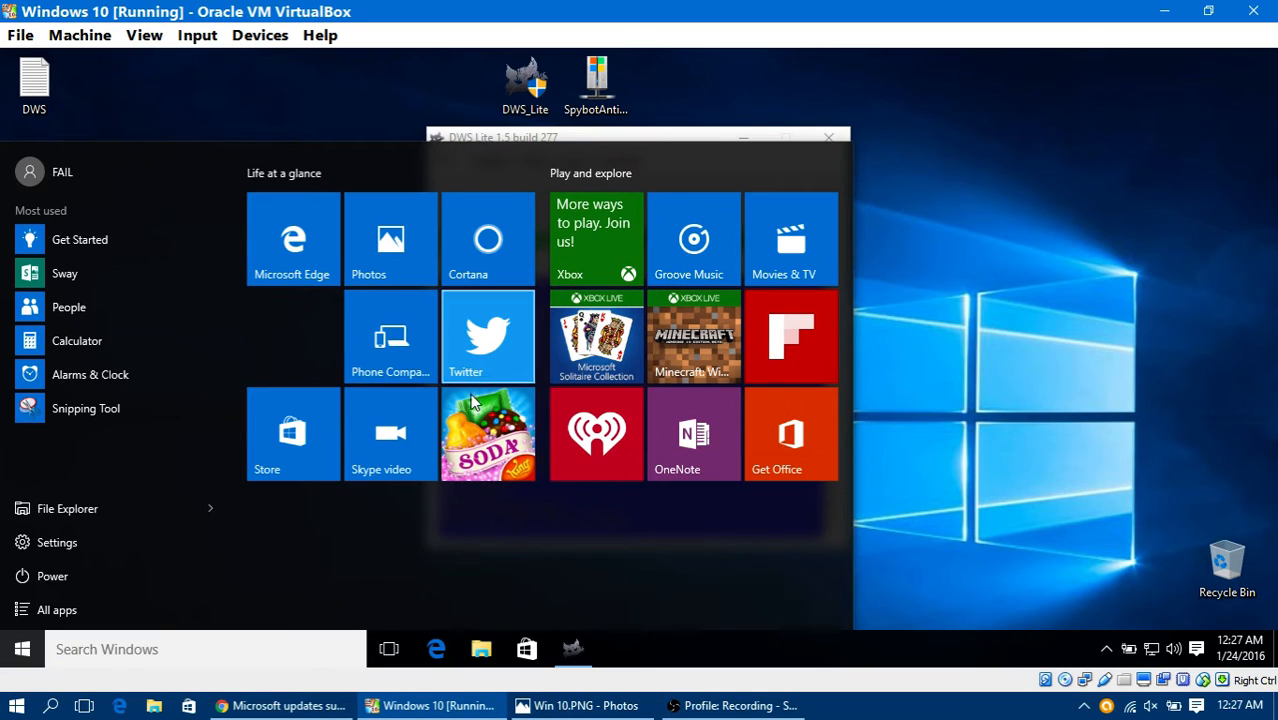
left_click(855, 442)
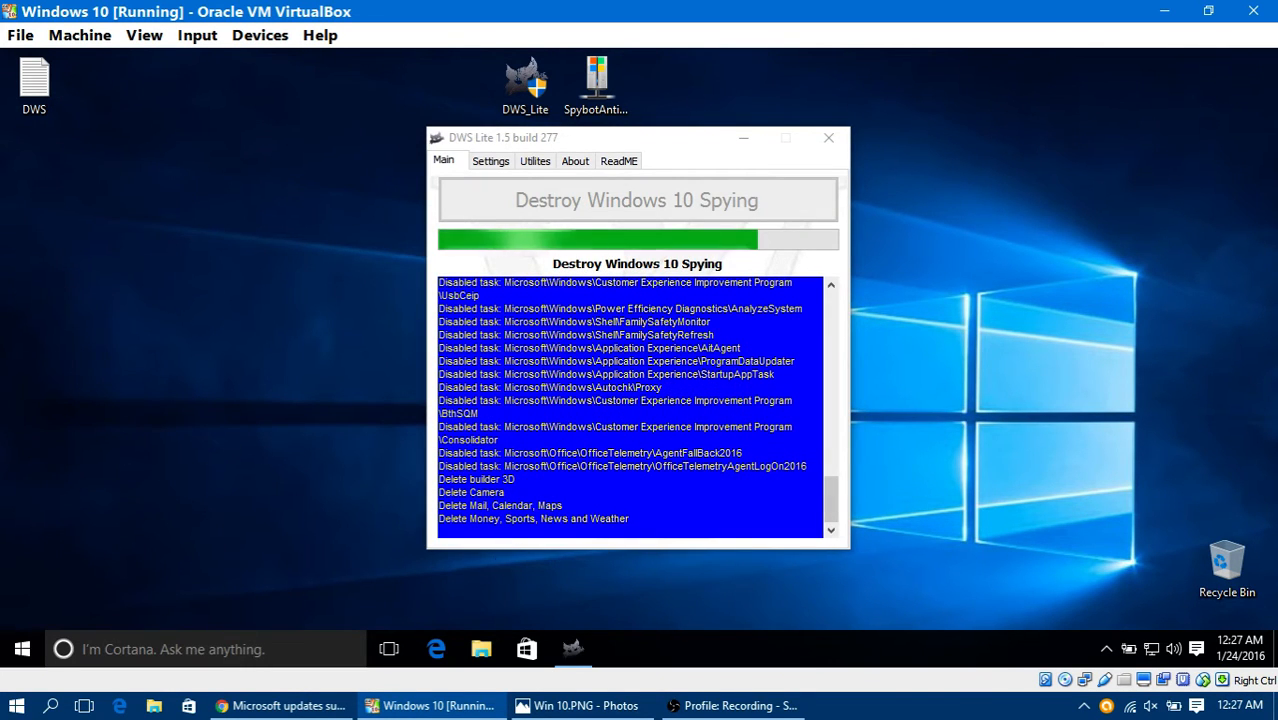
Step: Find Candy Crush Soda Saga in the virtual machine's full app list and pin it to Start
left_click(5, 645)
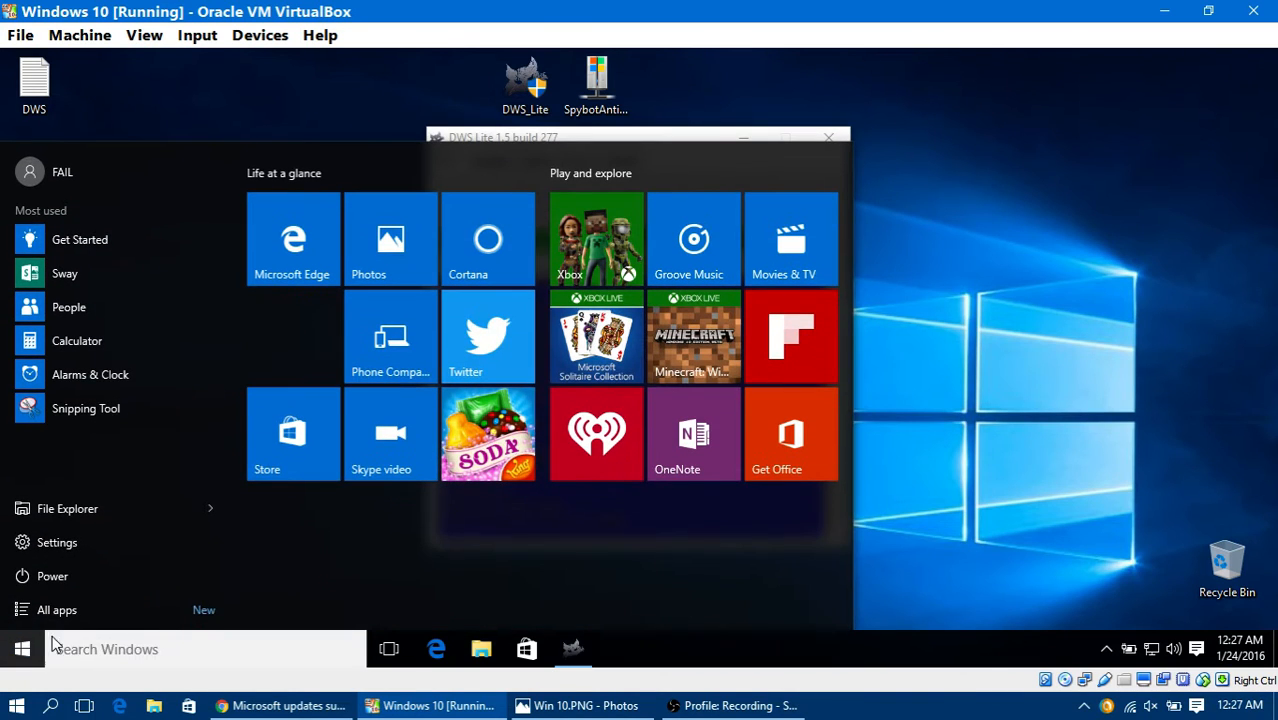
left_click(137, 609)
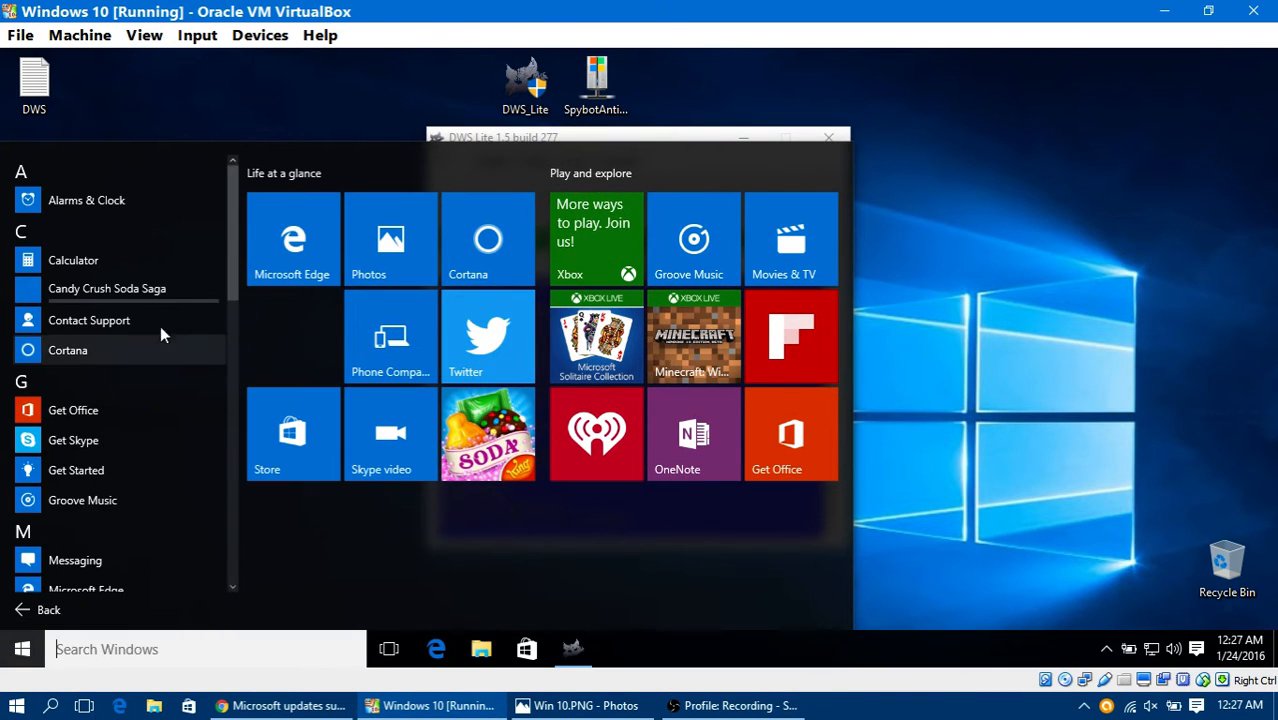
right_click(146, 280)
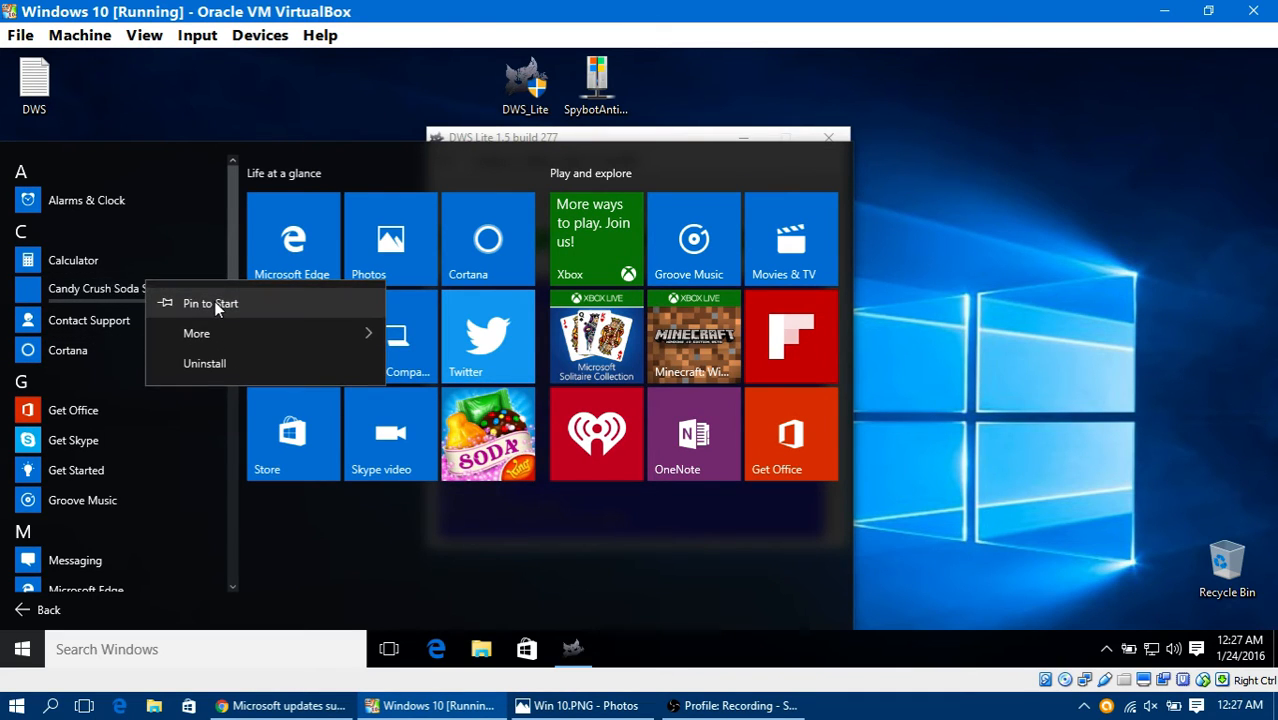
left_click(214, 301)
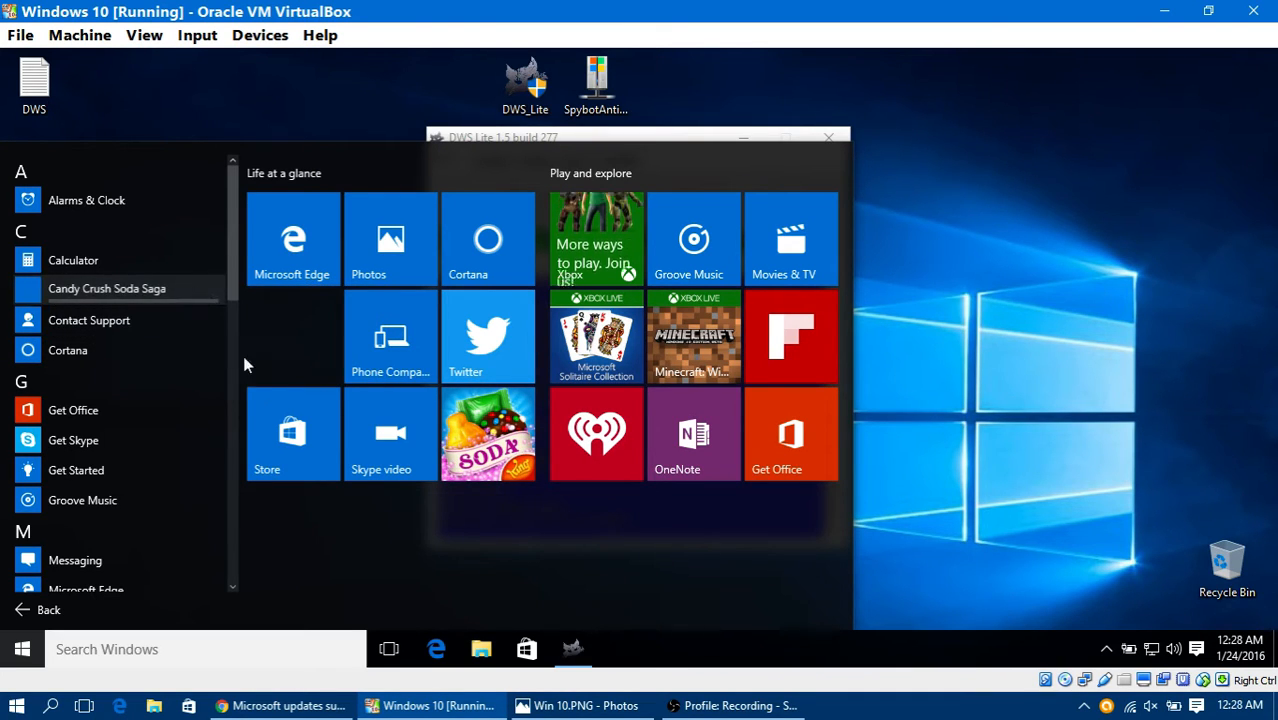
right_click(197, 288)
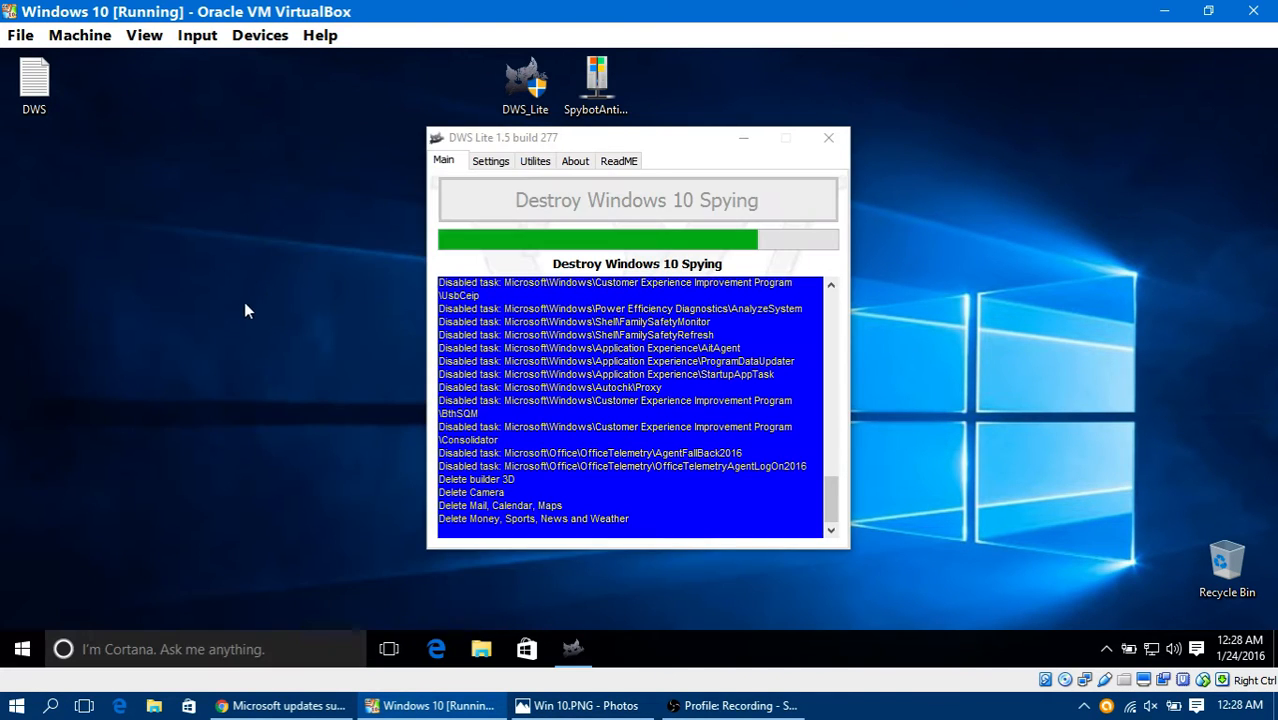
Step: Look through the virtual machine's full app list for remaining preinstalled apps such as Twitter, and close the Start menu
left_click(20, 652)
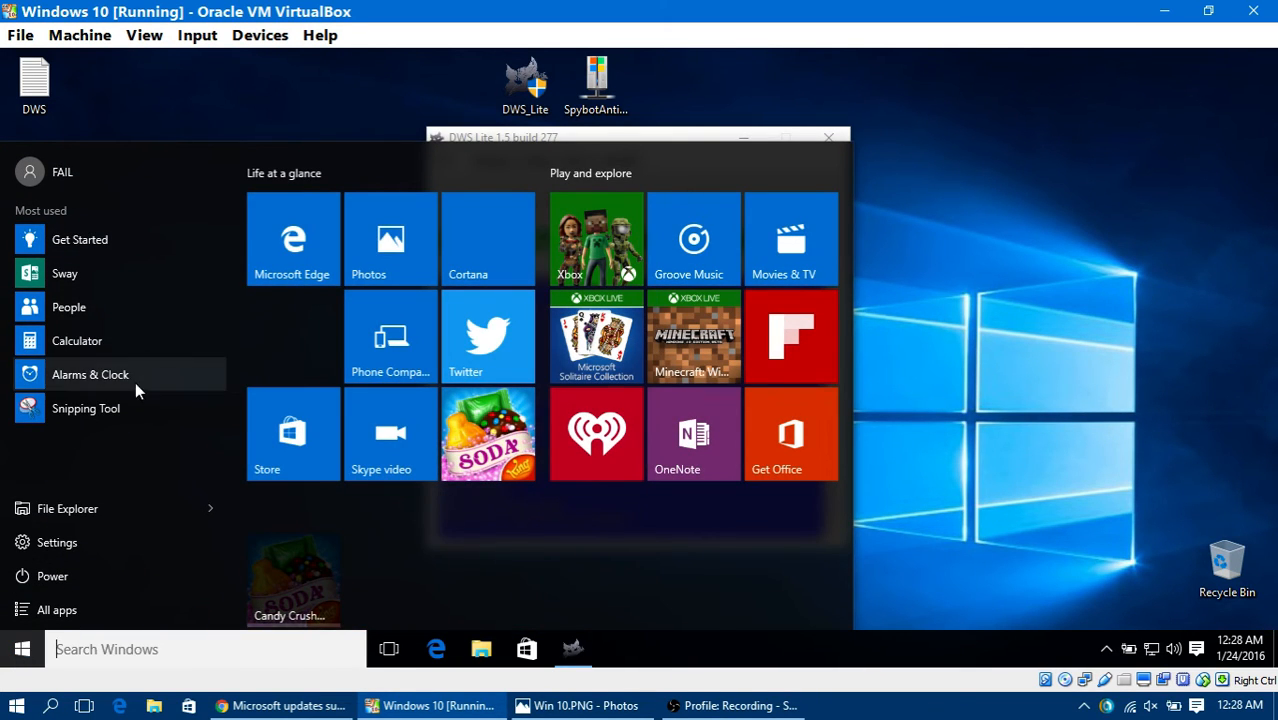
left_click(60, 609)
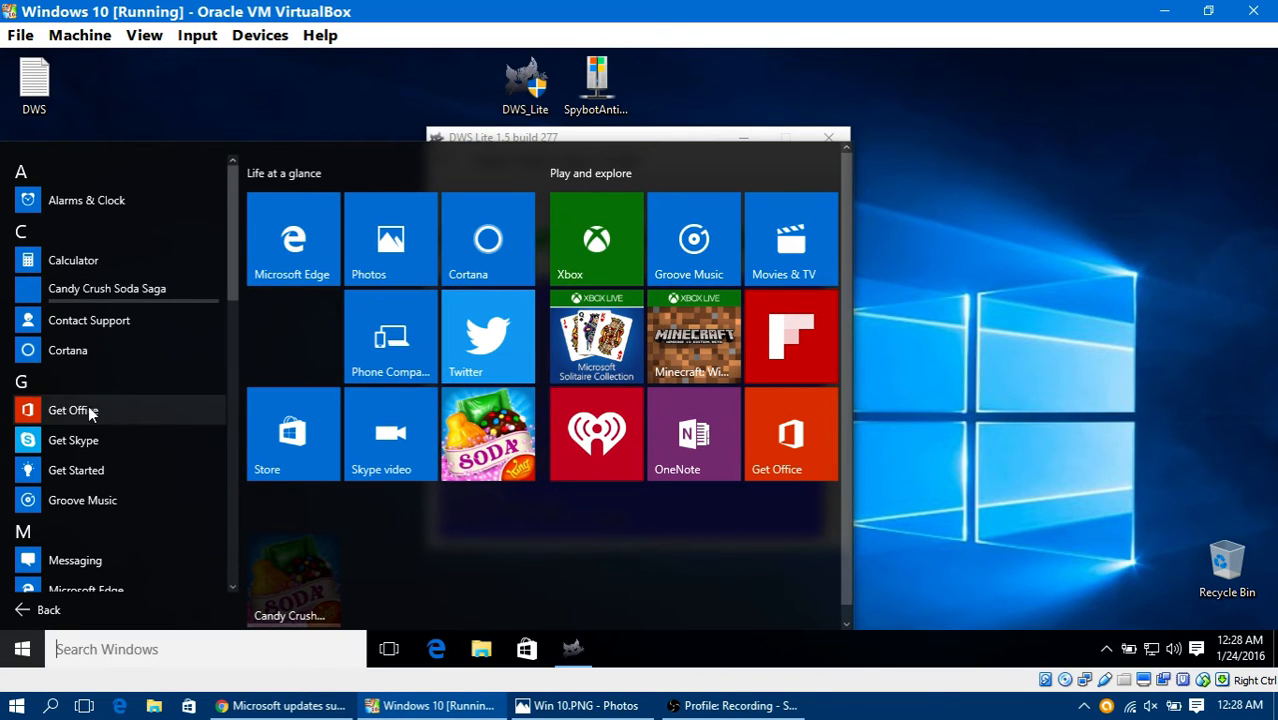
scroll(178, 370, "down", 5)
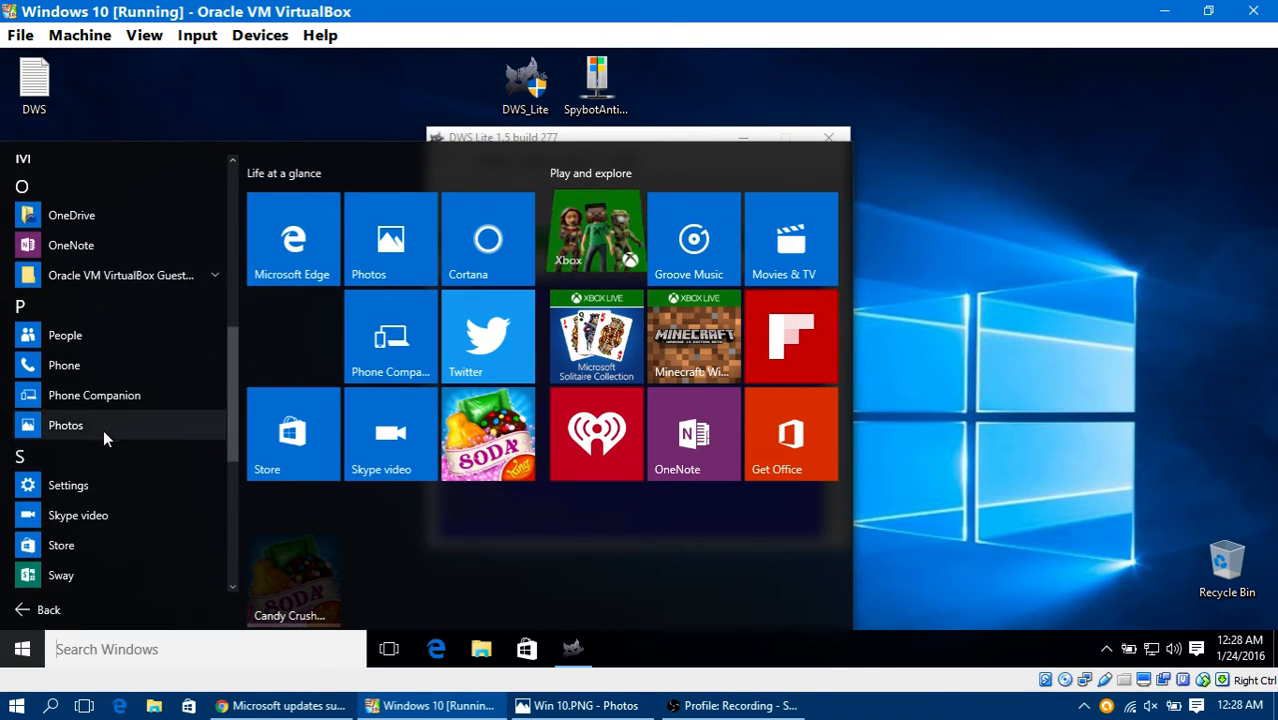
scroll(103, 429, "down", 3)
scroll(128, 442, "down", 2)
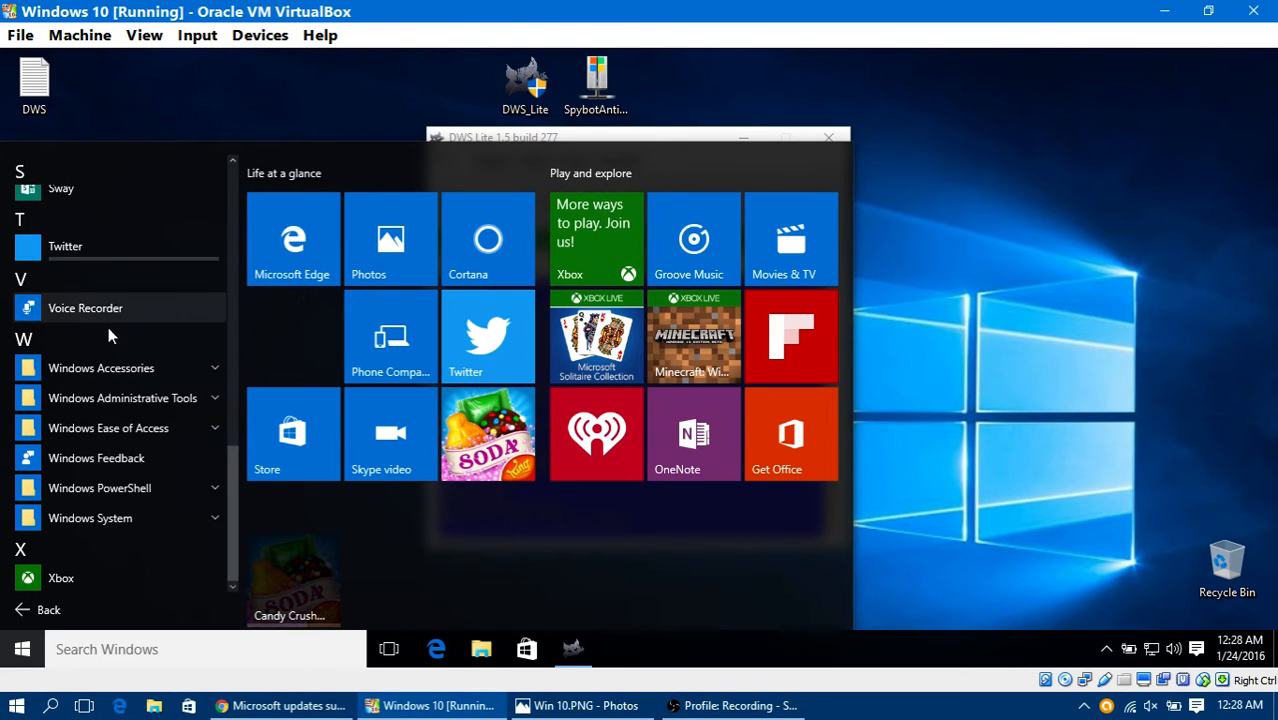
right_click(163, 247)
left_click(424, 463)
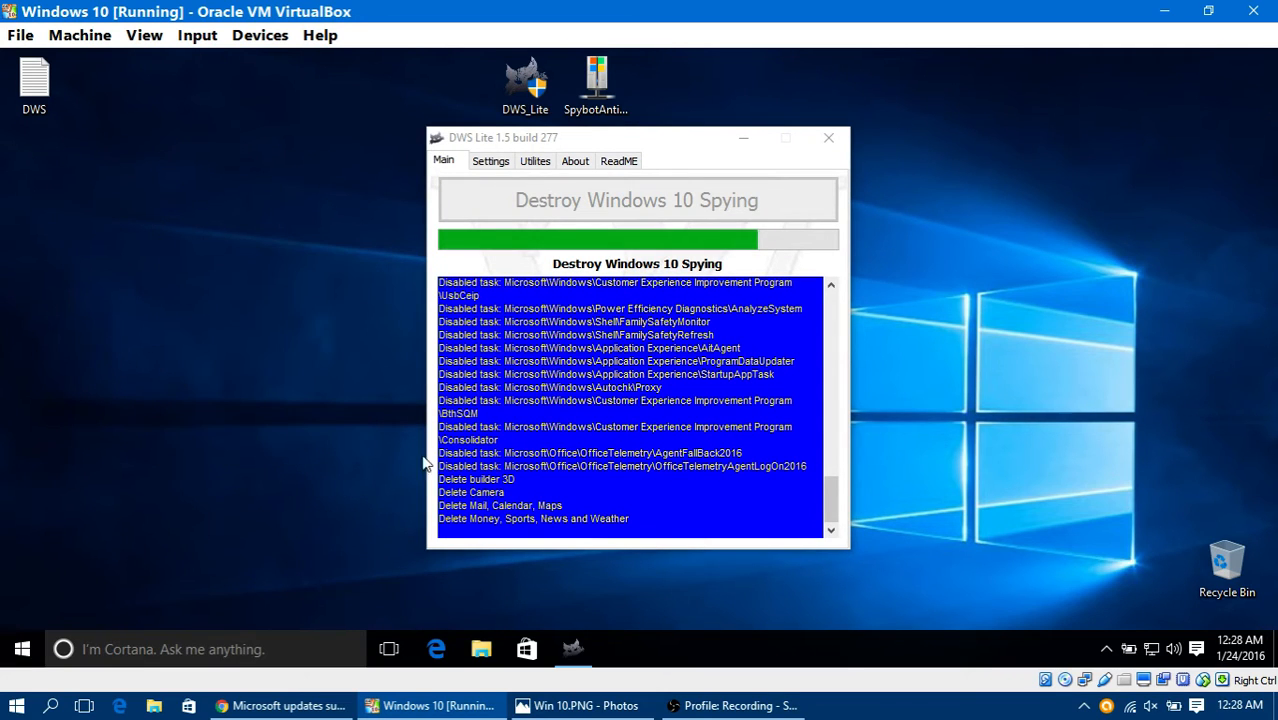
Step: Minimize DWS Lite and launch the Spybot Anti-Beacon installer with English as the setup language
left_click(737, 132)
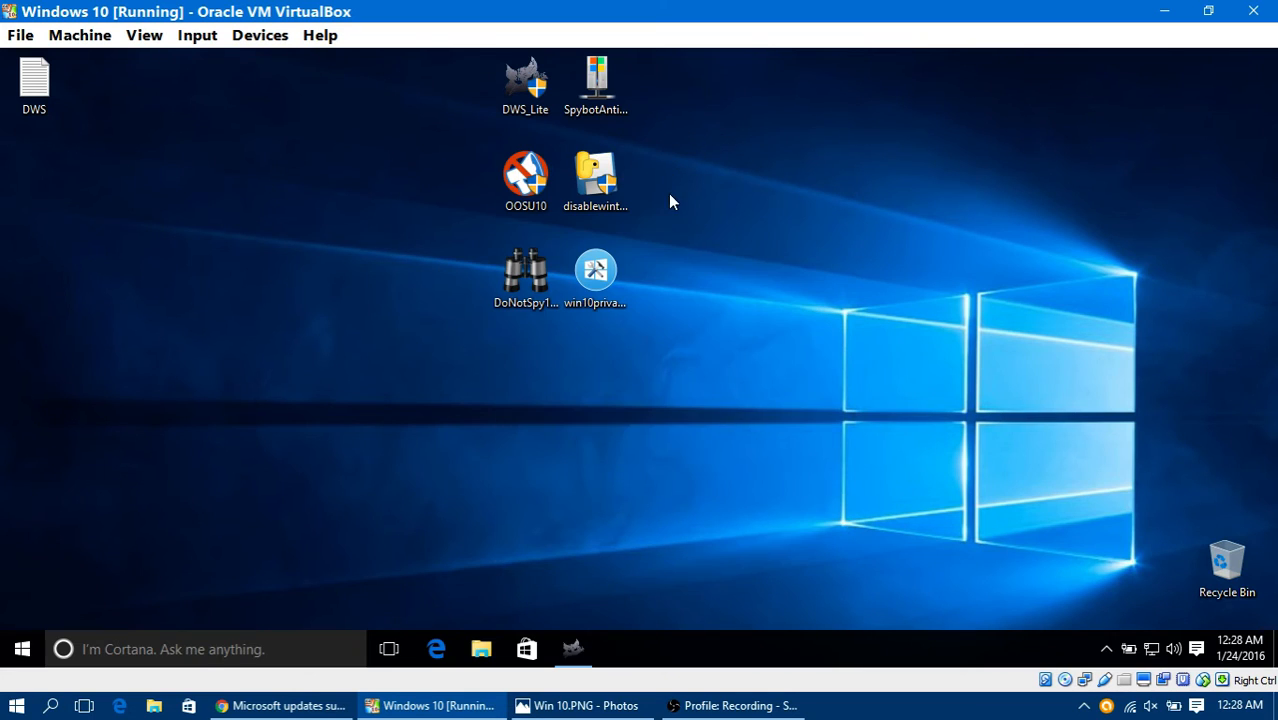
double_click(594, 105)
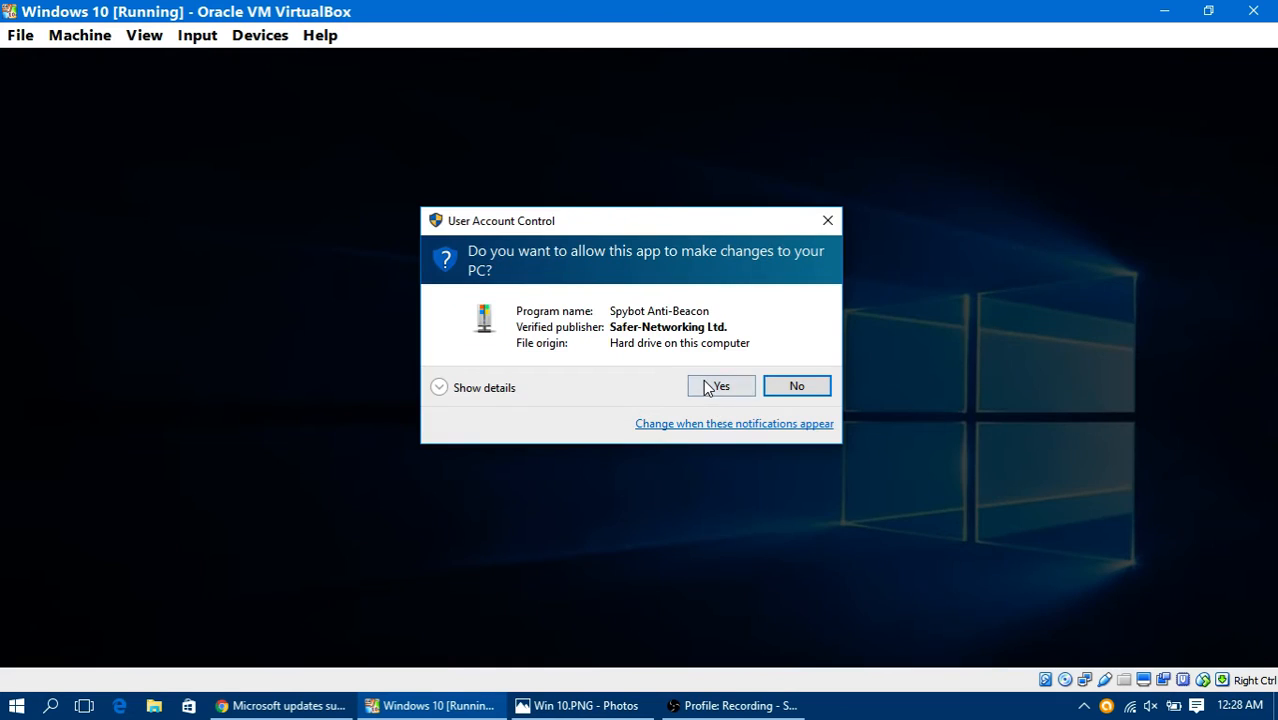
left_click(706, 381)
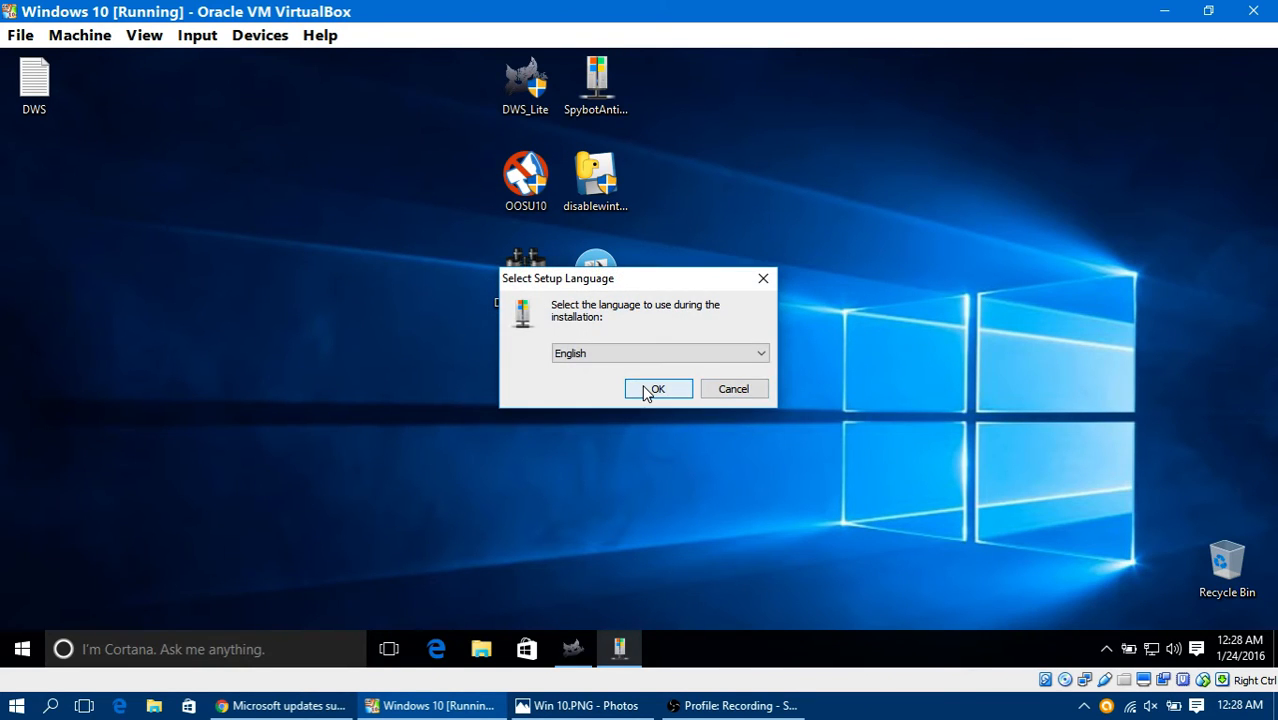
left_click(647, 391)
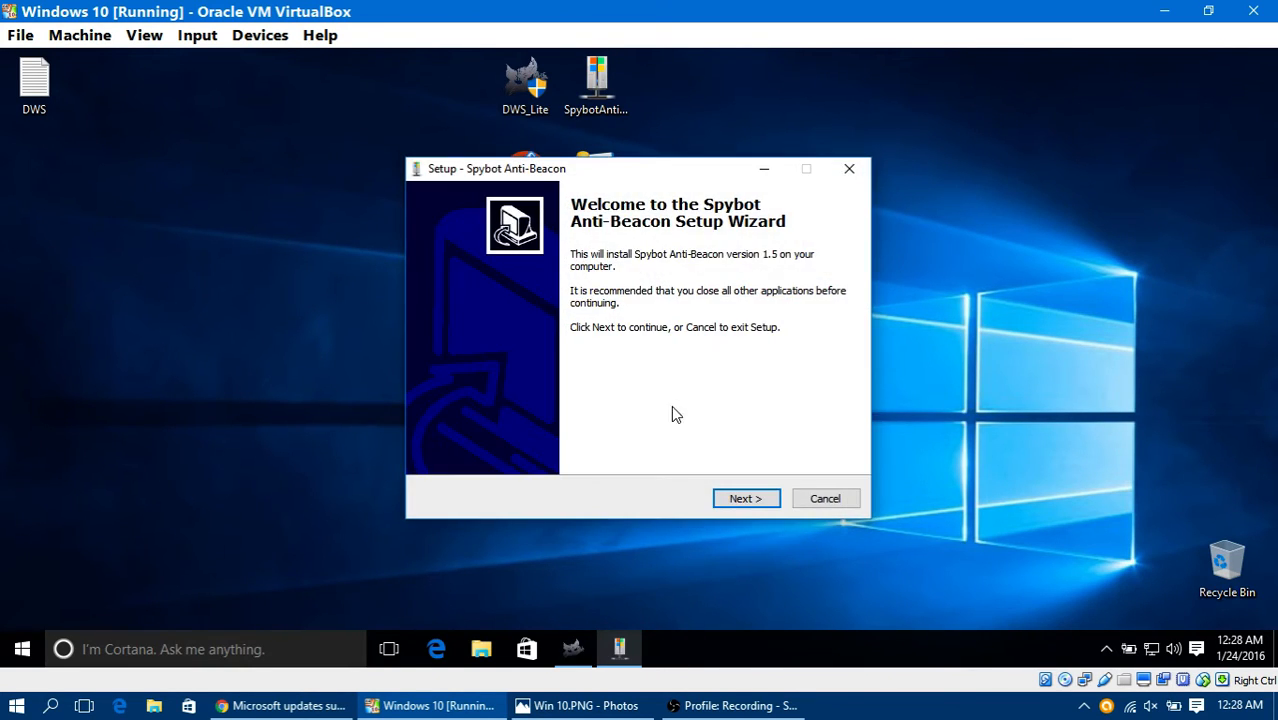
Step: Accept the Spybot Anti-Beacon license agreement and keep the default location, desktop icon and immunization refresh after each restart
left_click(745, 498)
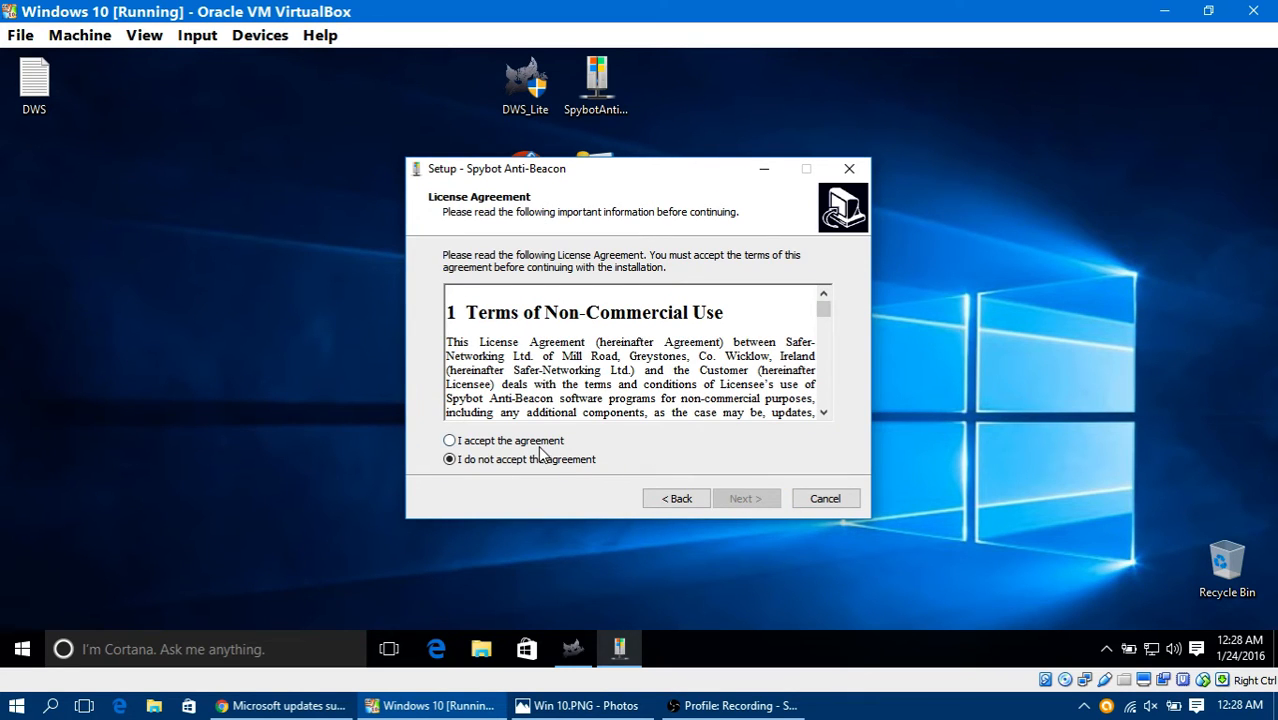
left_click(542, 443)
left_click(745, 498)
left_click(748, 500)
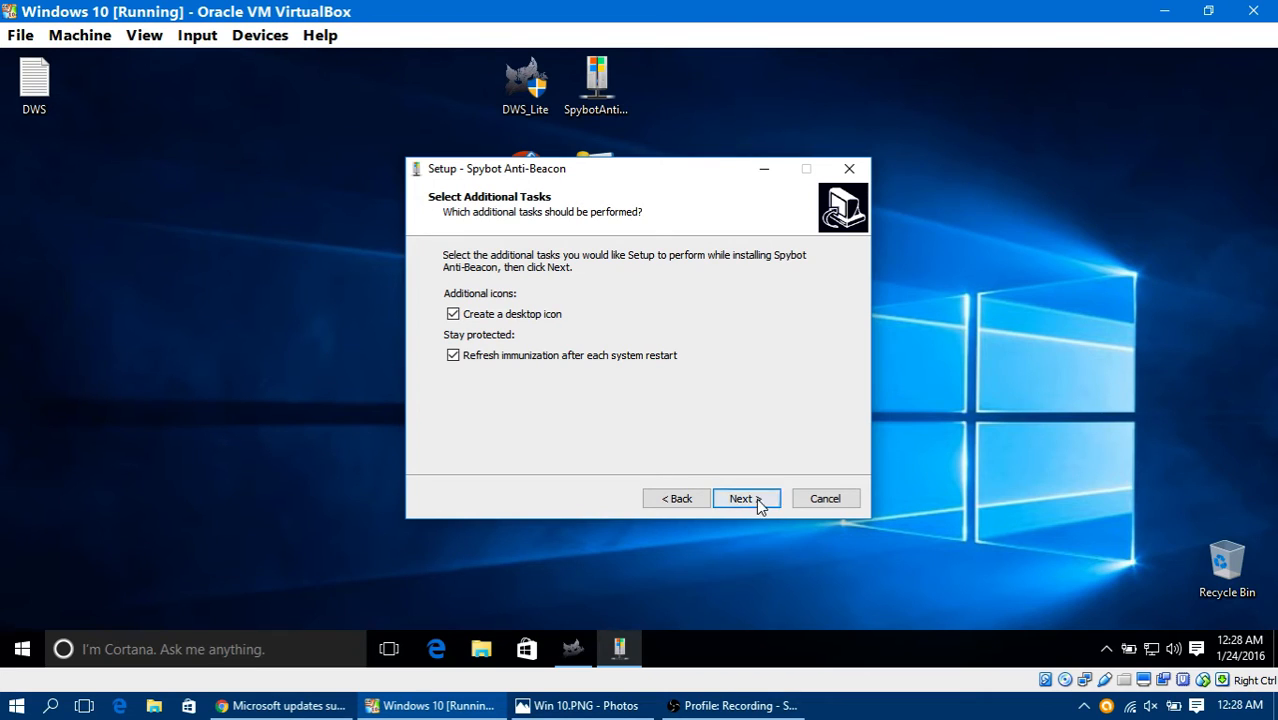
left_click(766, 507)
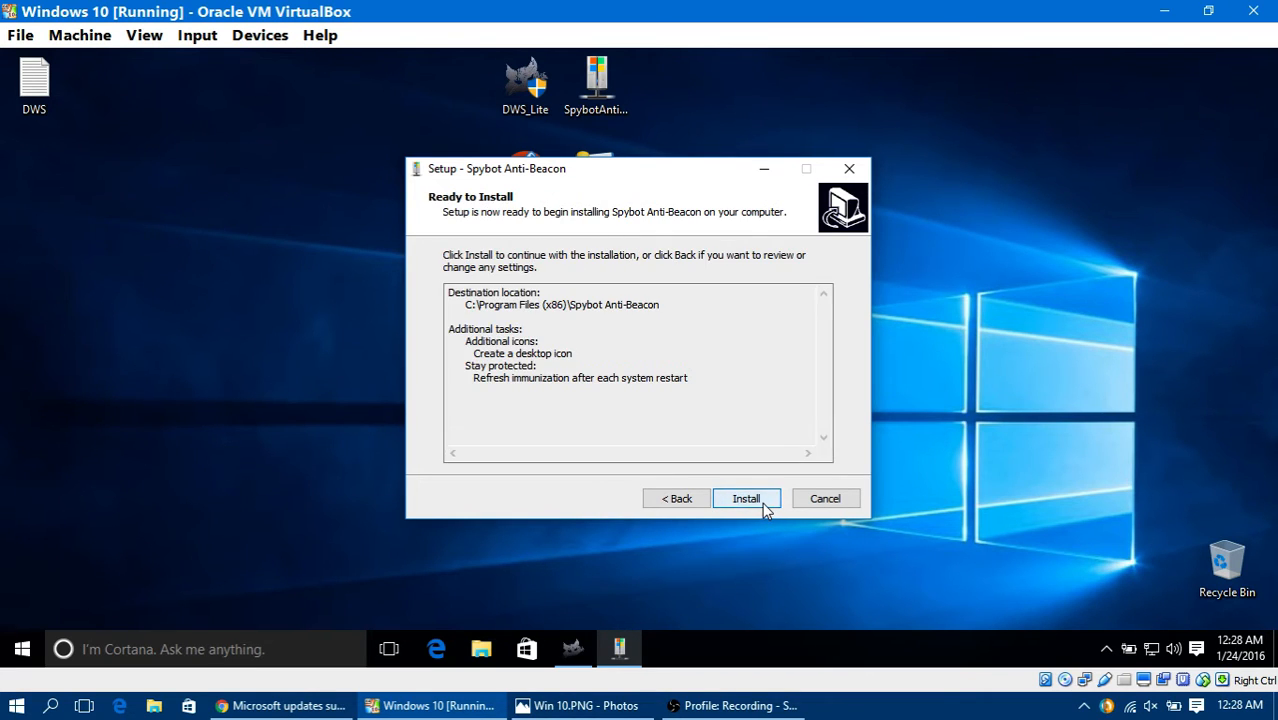
Step: Install Spybot Anti-Beacon, finish the setup with the program launching, and allow it to make changes to the PC
left_click(762, 502)
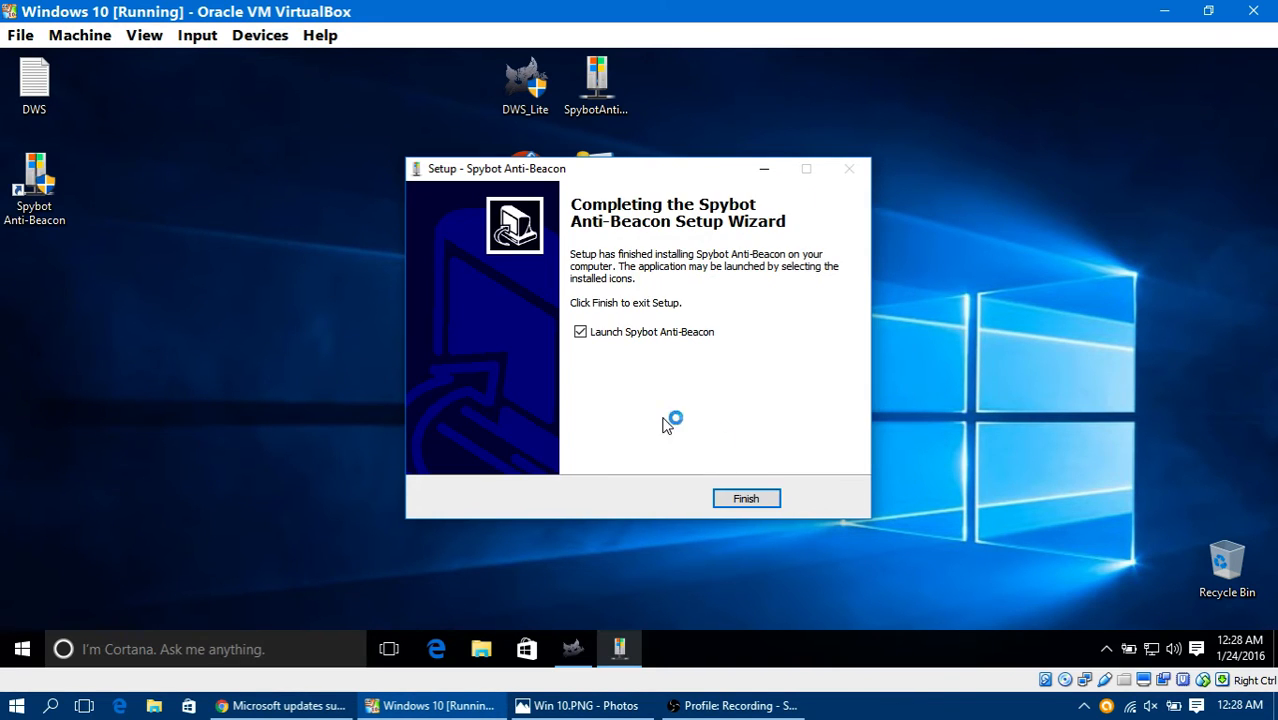
left_click(745, 500)
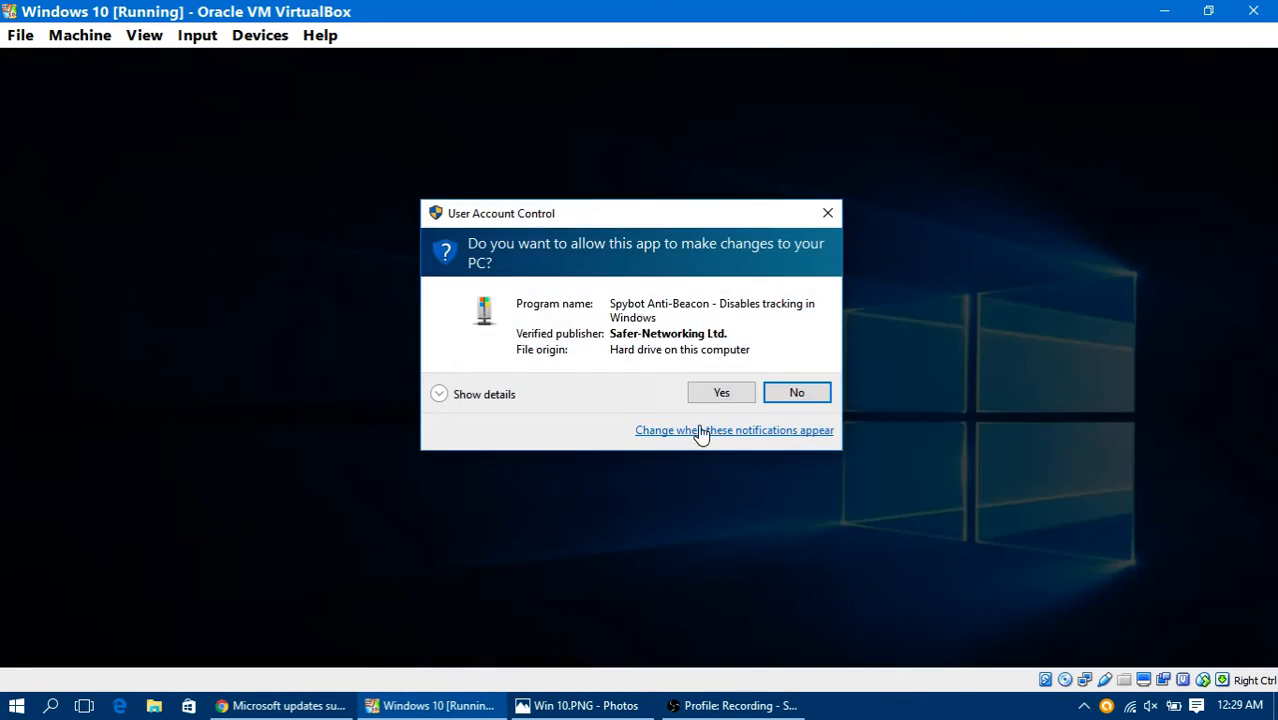
left_click(727, 395)
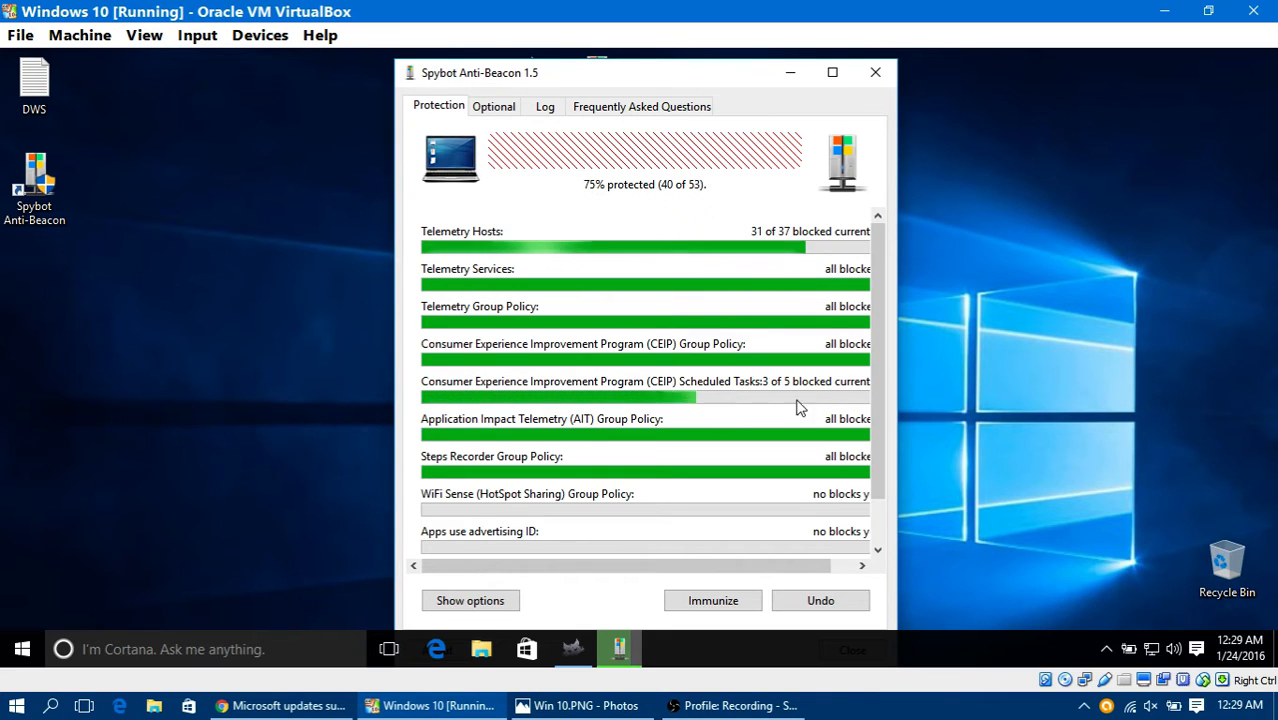
Step: Maximize Spybot Anti-Beacon and immunize the system against all the listed telemetry and tracking items
scroll(896, 490, "down", 1)
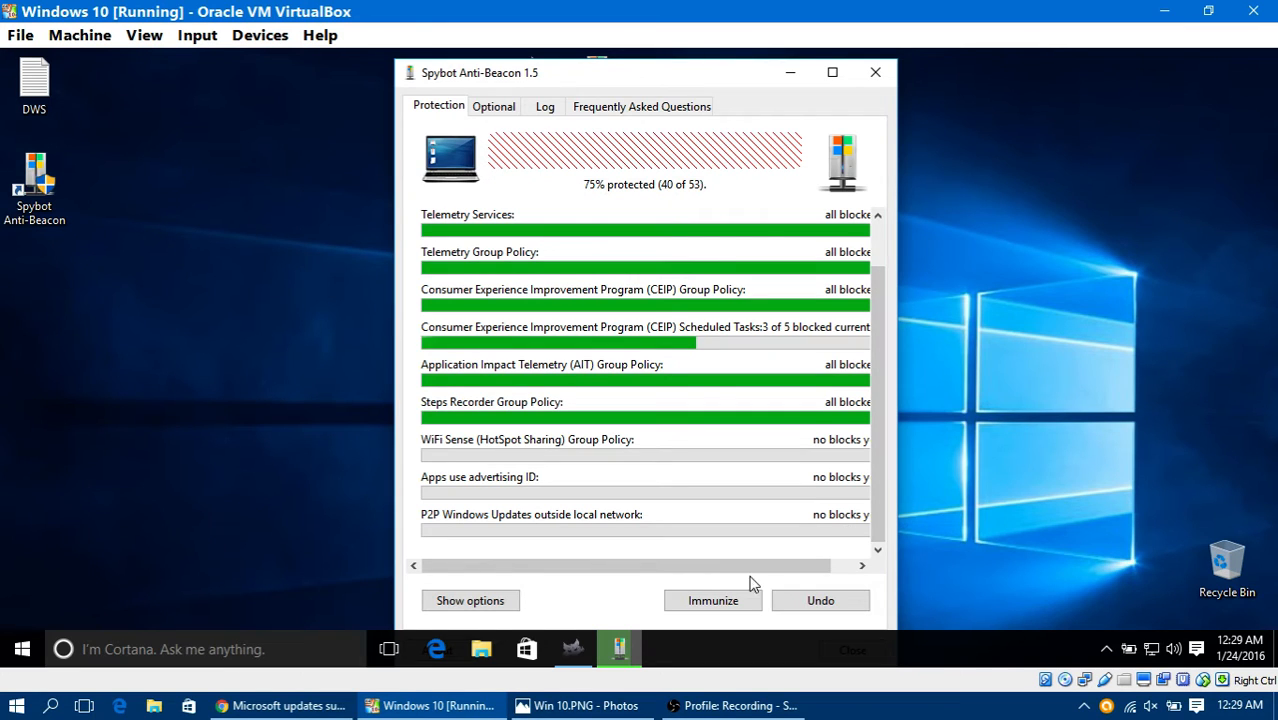
left_click(832, 72)
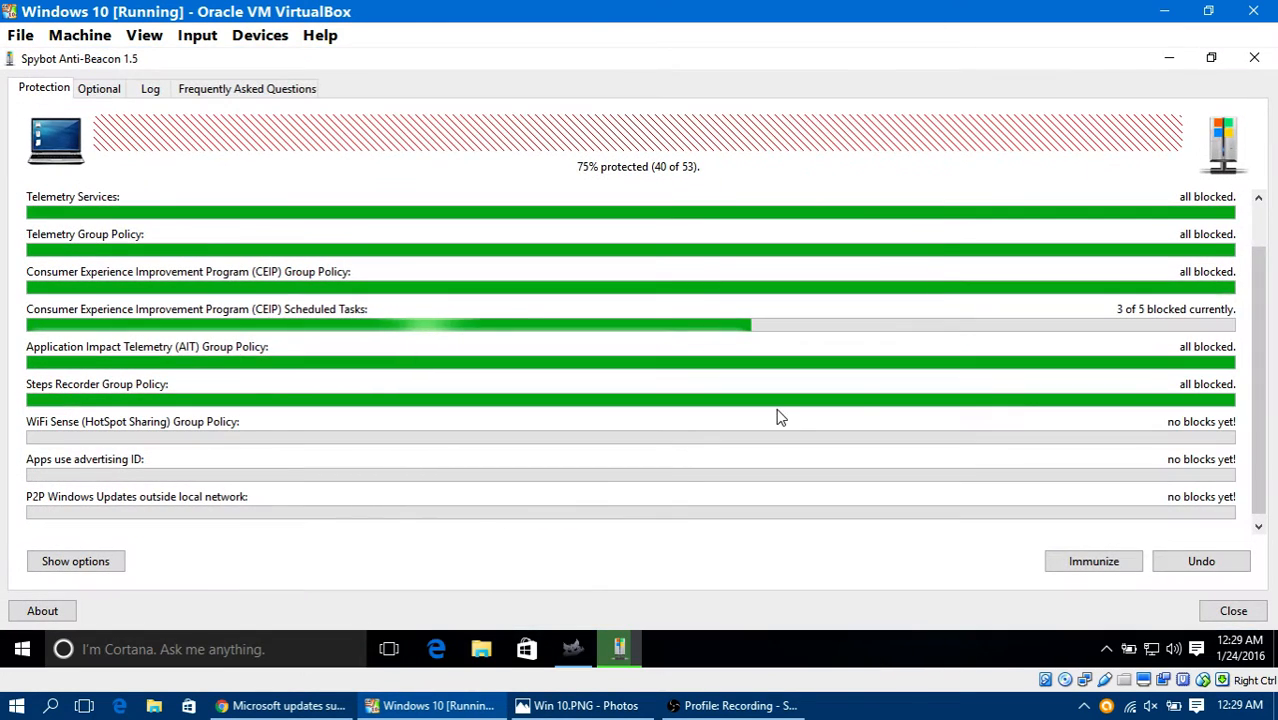
left_click(1092, 563)
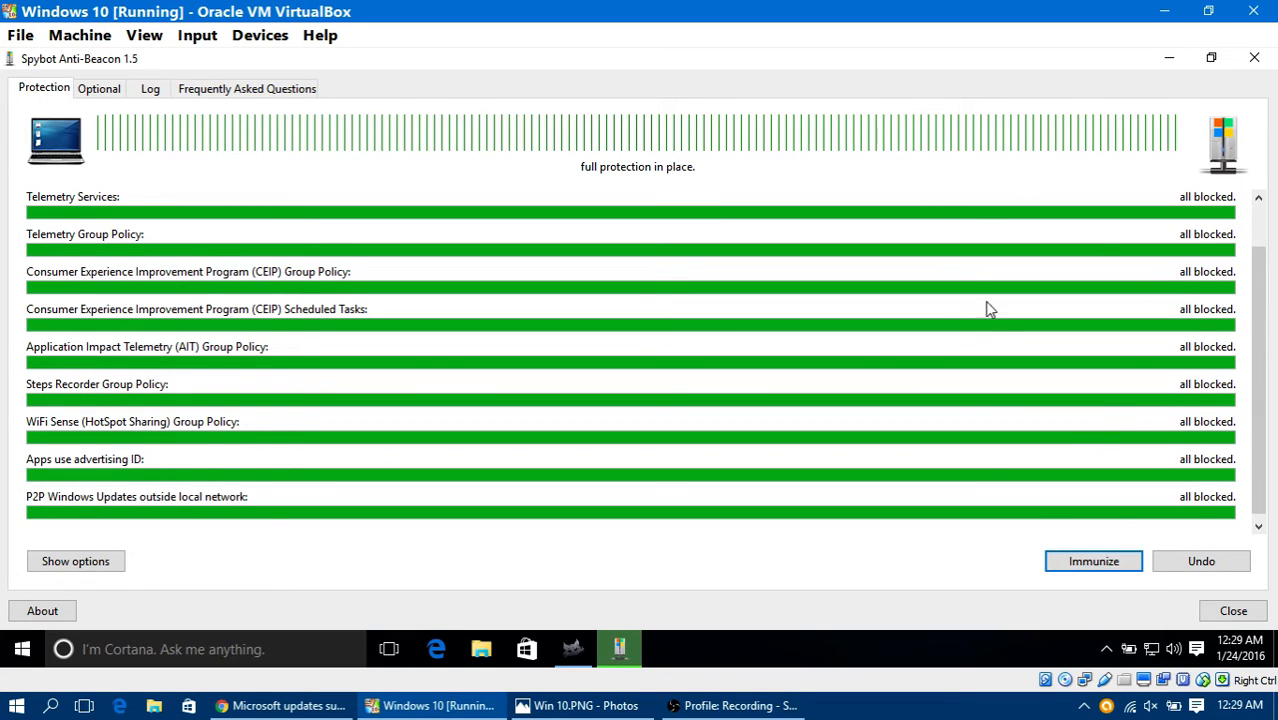
Step: Apply the optional blocks for Web Search, Cortana, OneDrive service and policy, Bing IPs, extensive telemetry hosts, and Office 2013 and 2016 telemetry
left_click(90, 90)
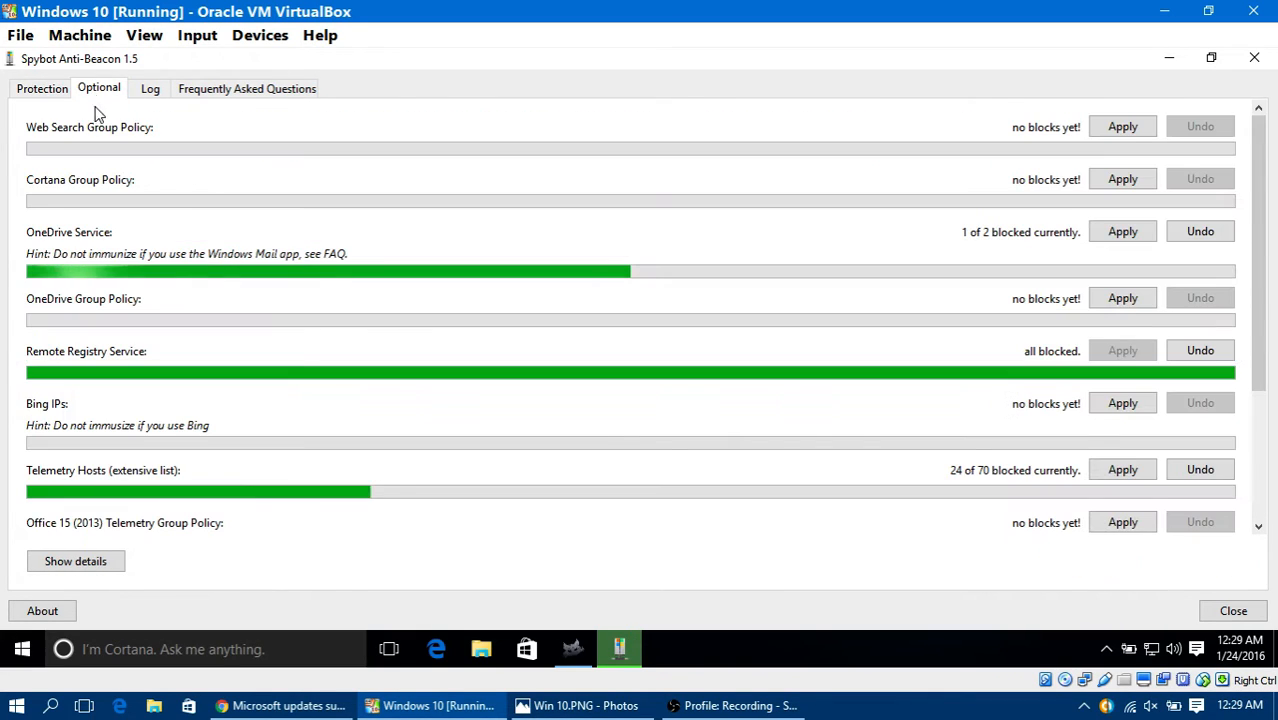
left_click(1118, 134)
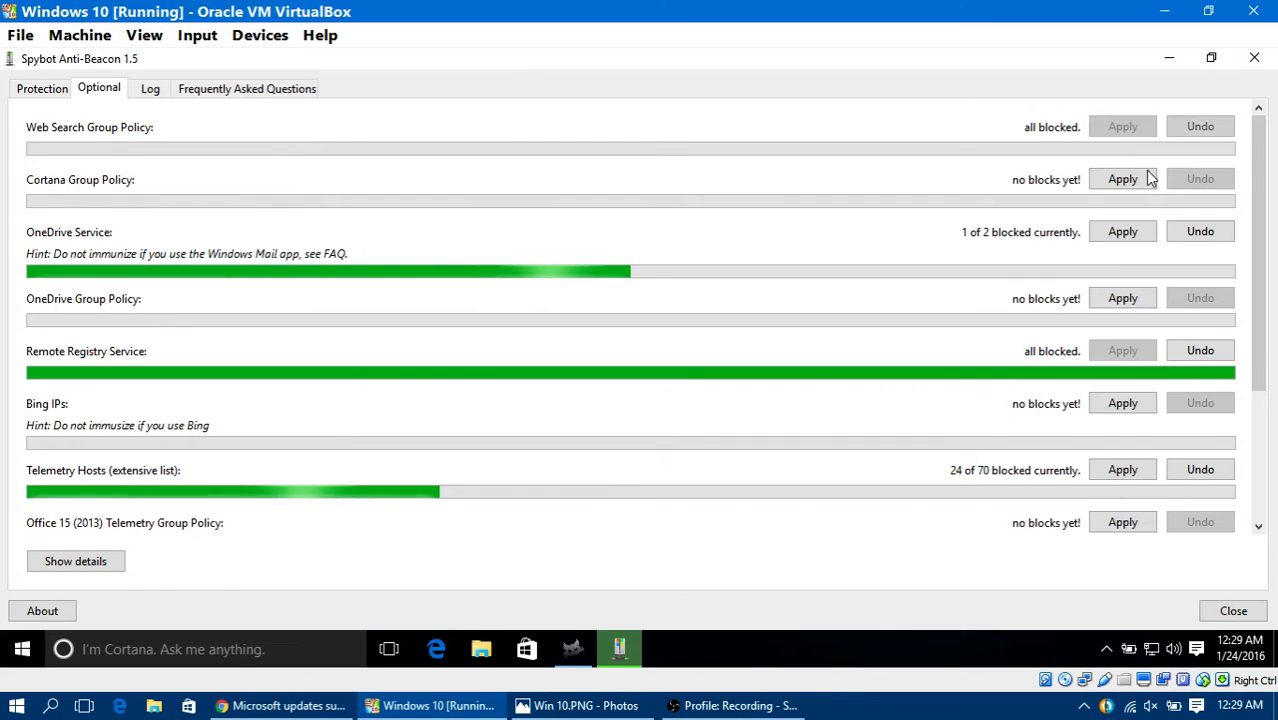
left_click(1134, 184)
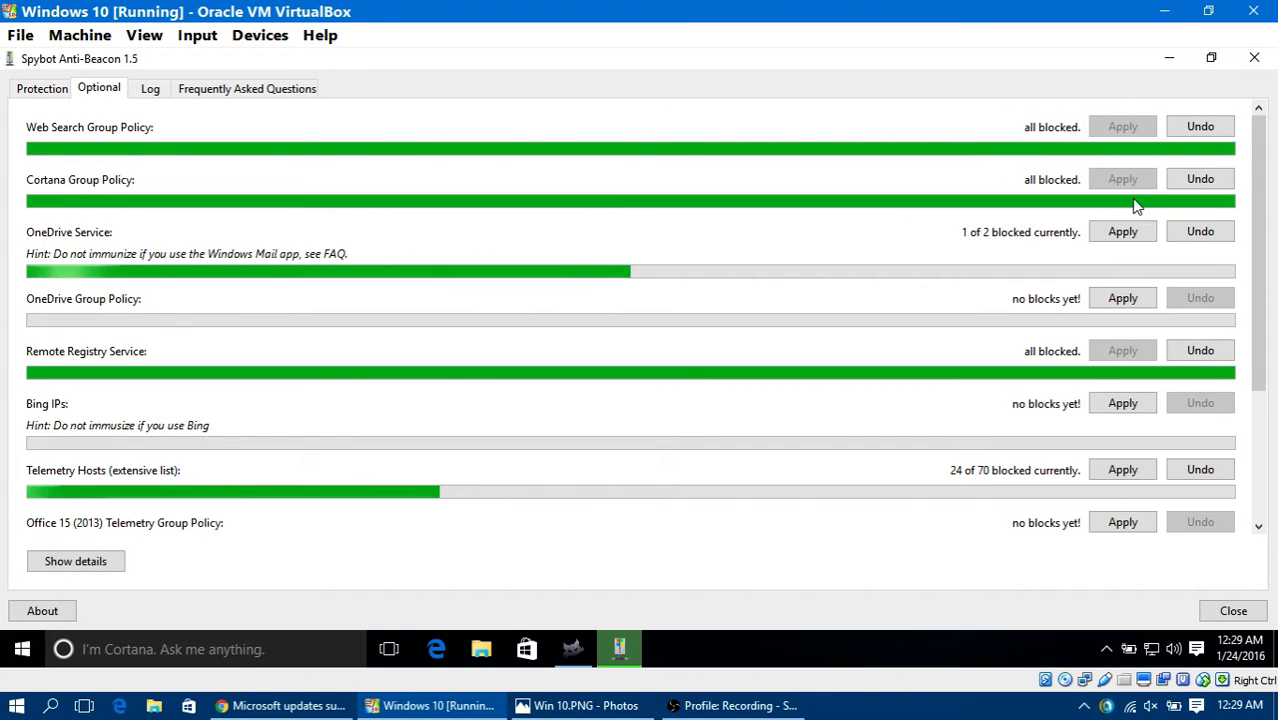
left_click(1138, 240)
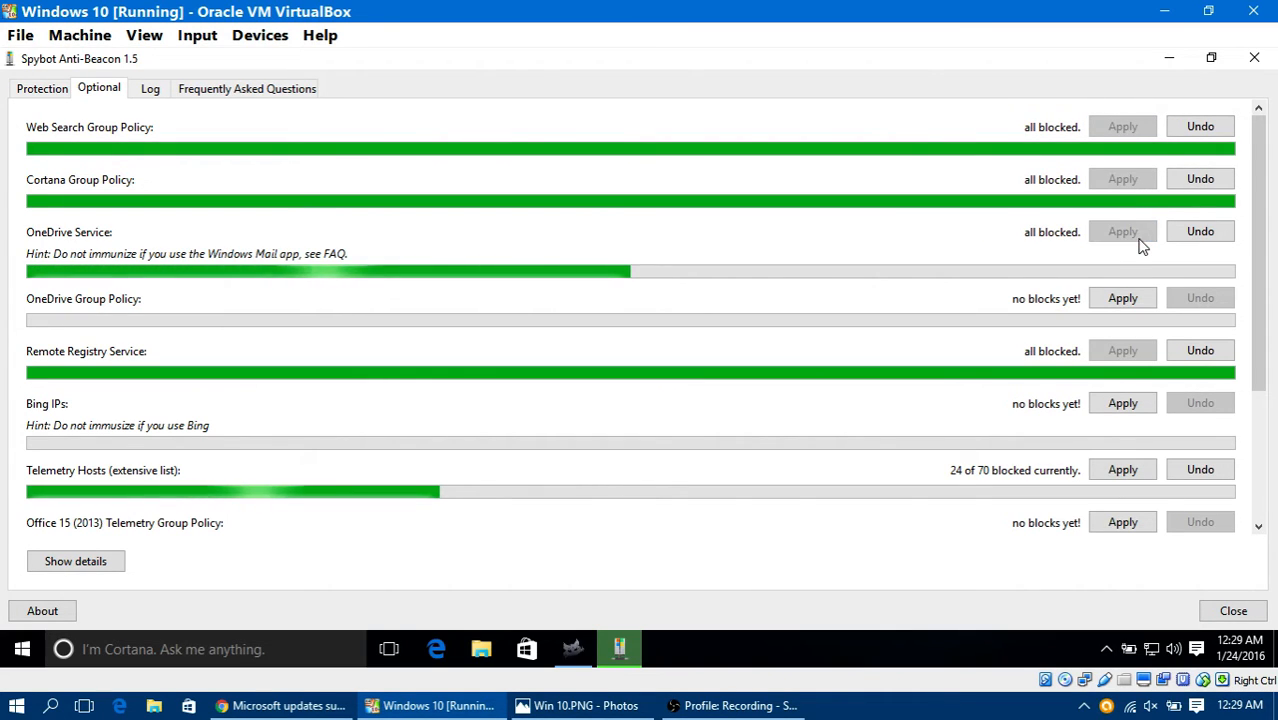
left_click(1126, 300)
left_click(1124, 404)
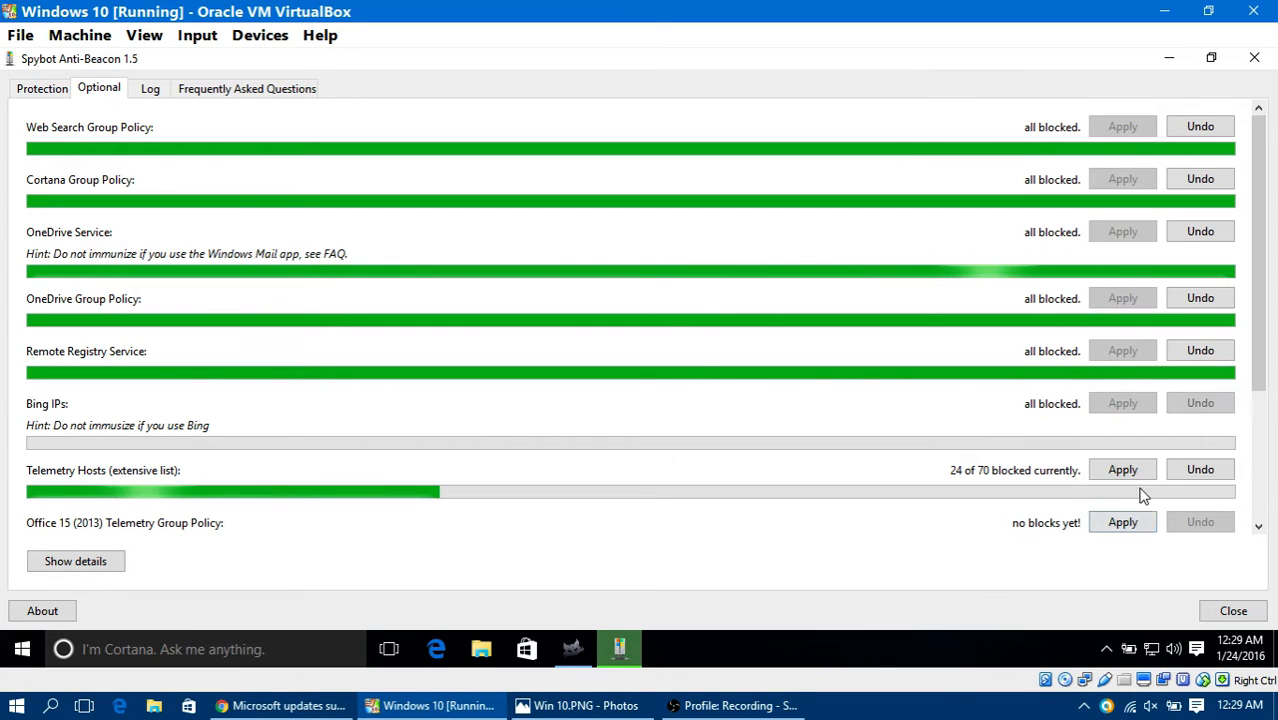
left_click(1122, 470)
left_click(1128, 528)
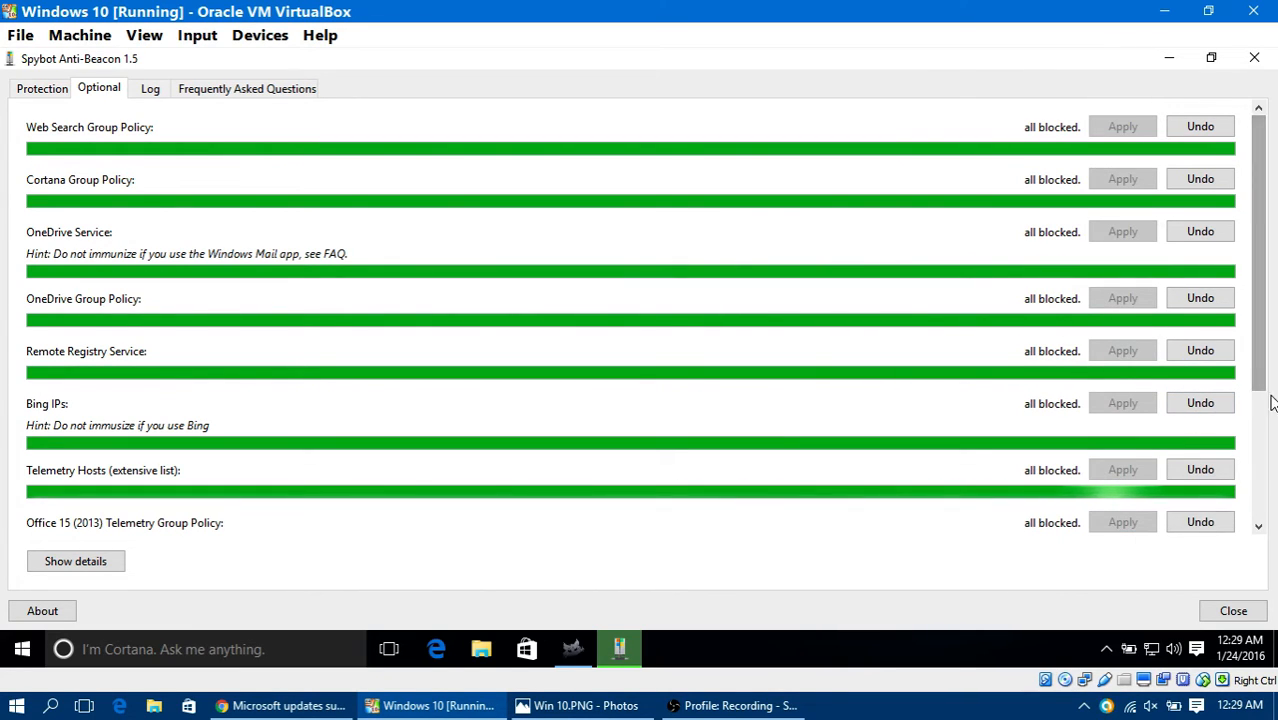
left_click_drag(1258, 391, 1198, 508)
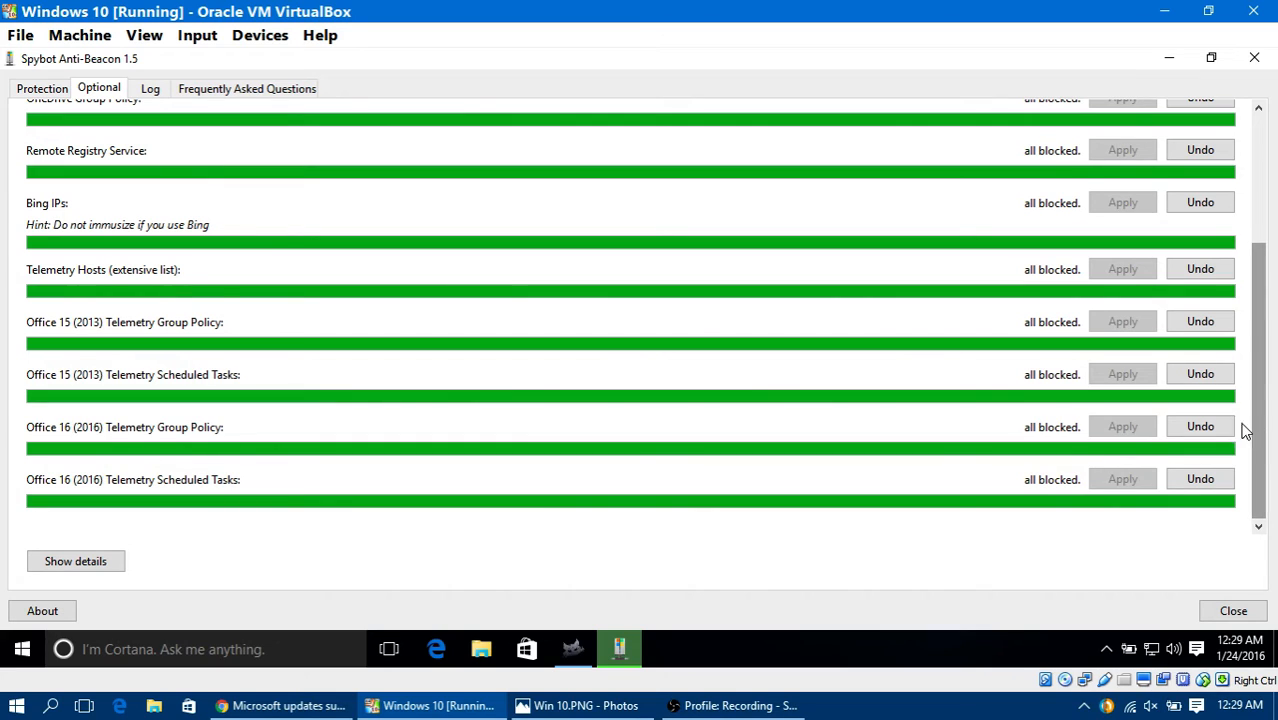
scroll(1222, 322, "up", 3)
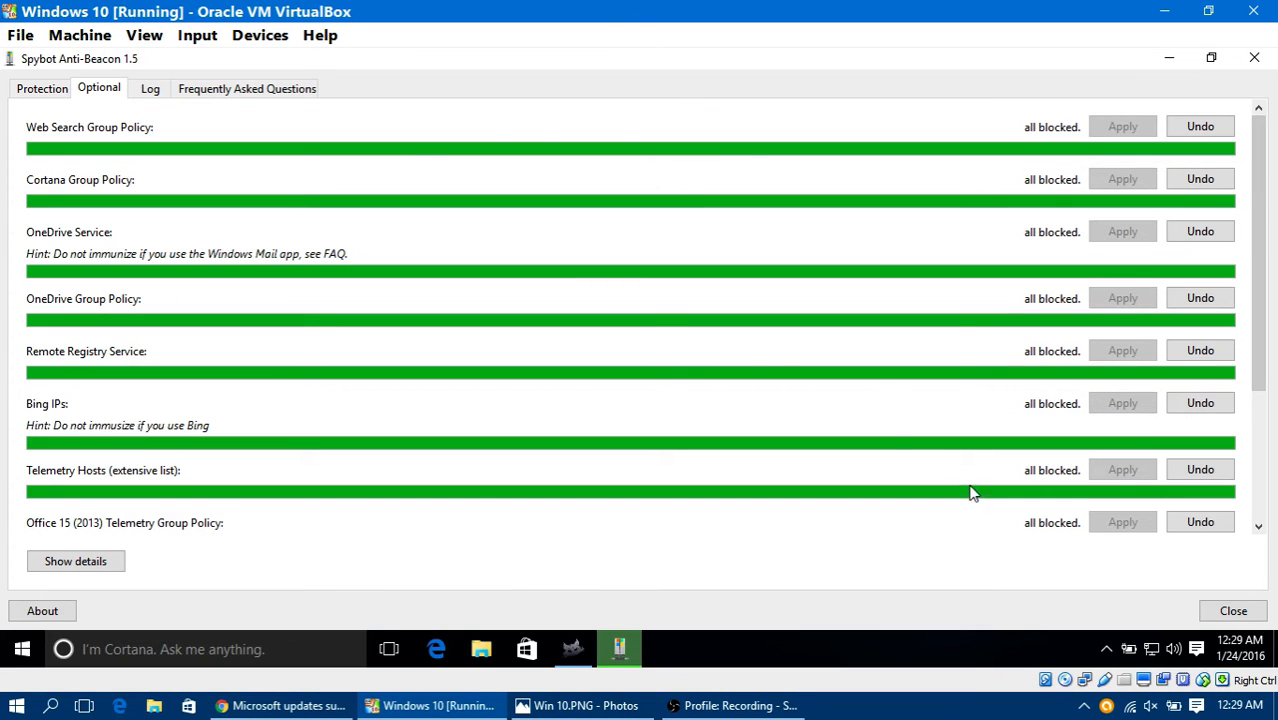
Step: Check the Spybot Anti-Beacon log and the protection overview, and close the program
left_click(151, 90)
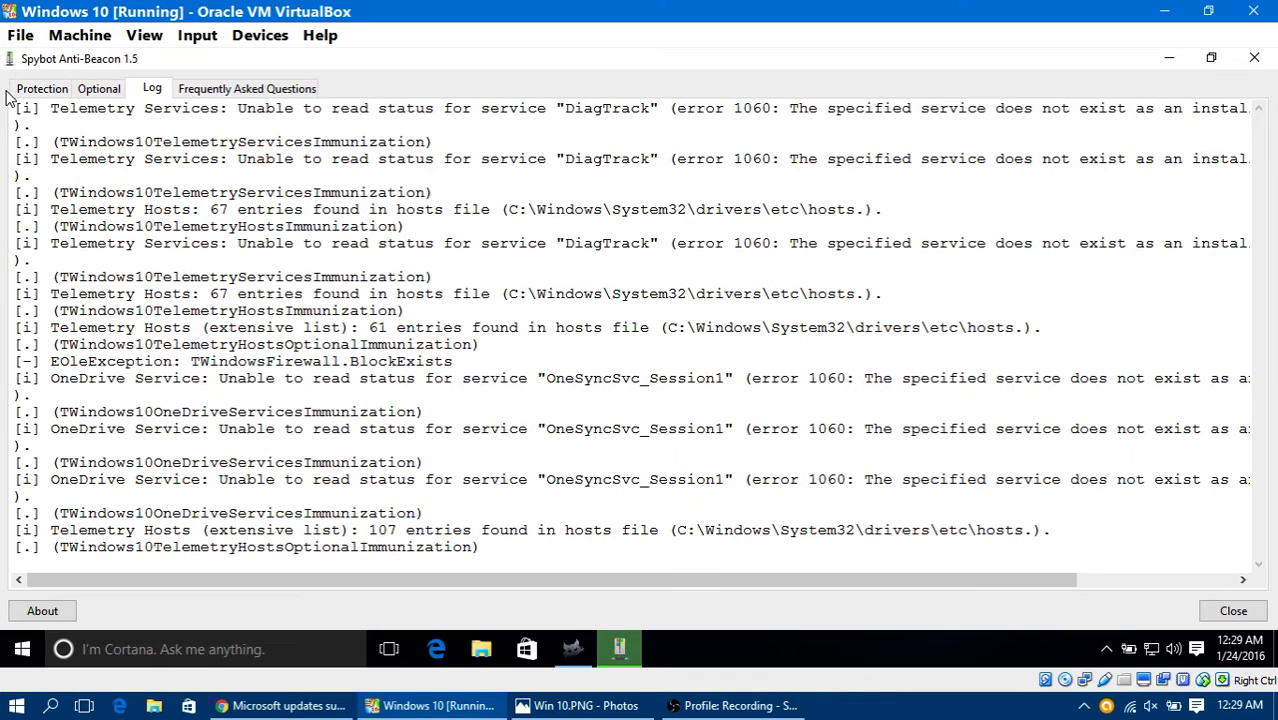
left_click(55, 88)
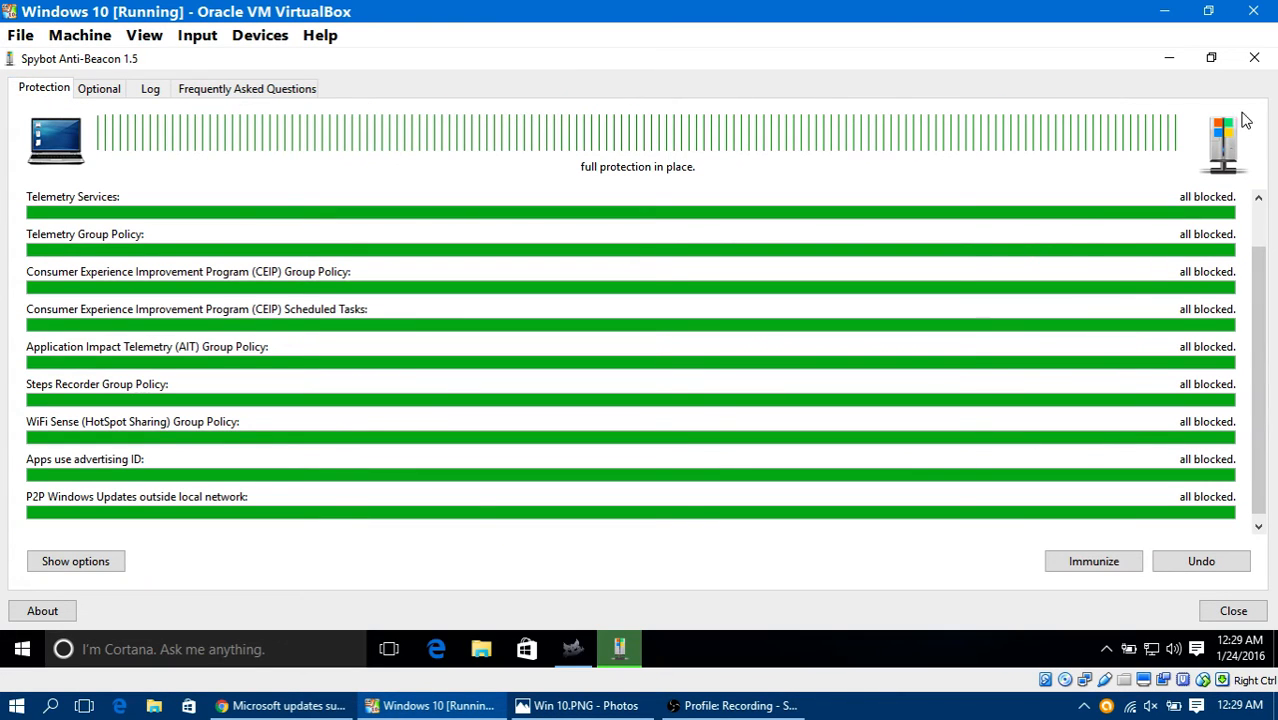
left_click(1254, 57)
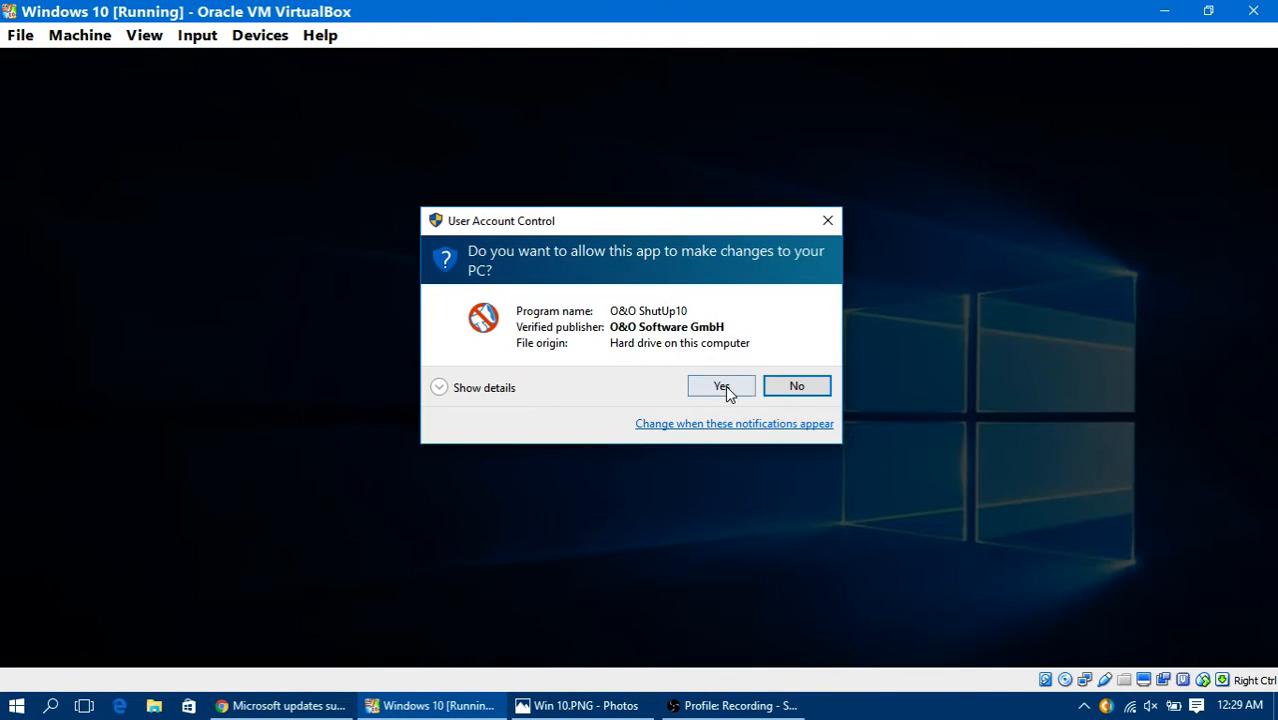
Step: Allow O&O ShutUp10 to run and apply all recommended settings, continuing without a system restore point
left_click(727, 388)
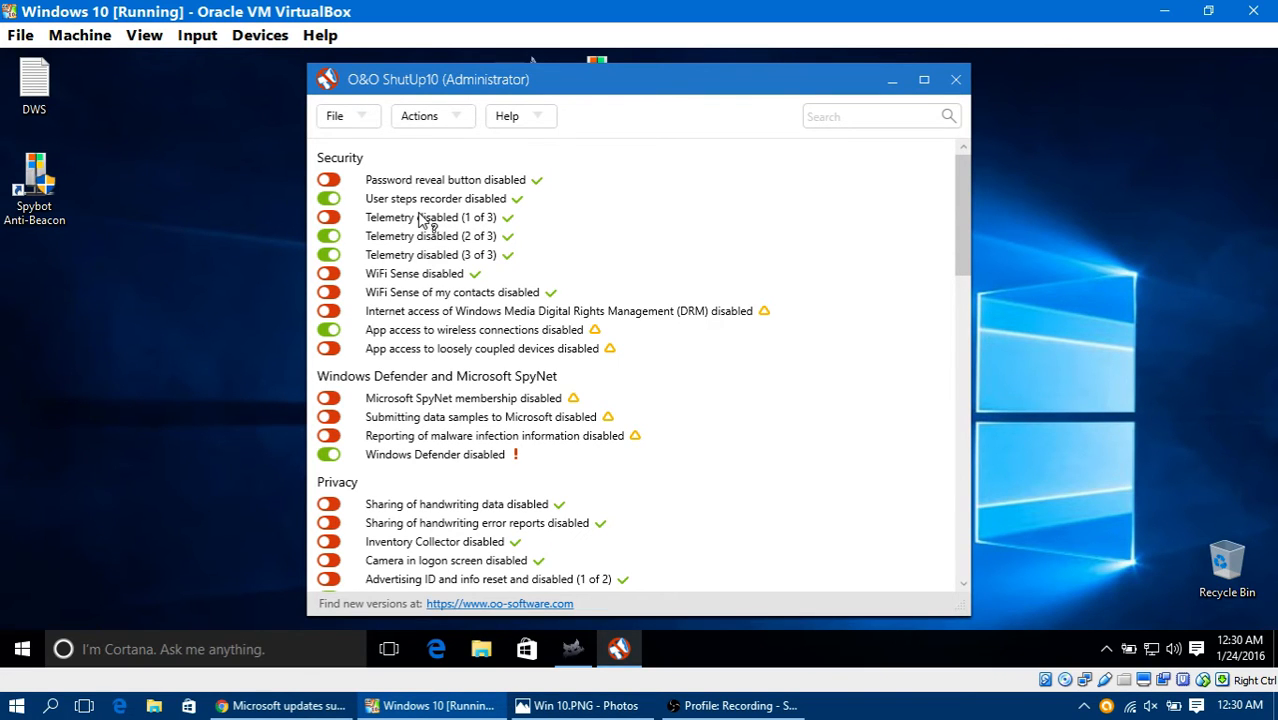
scroll(598, 440, "down", 7)
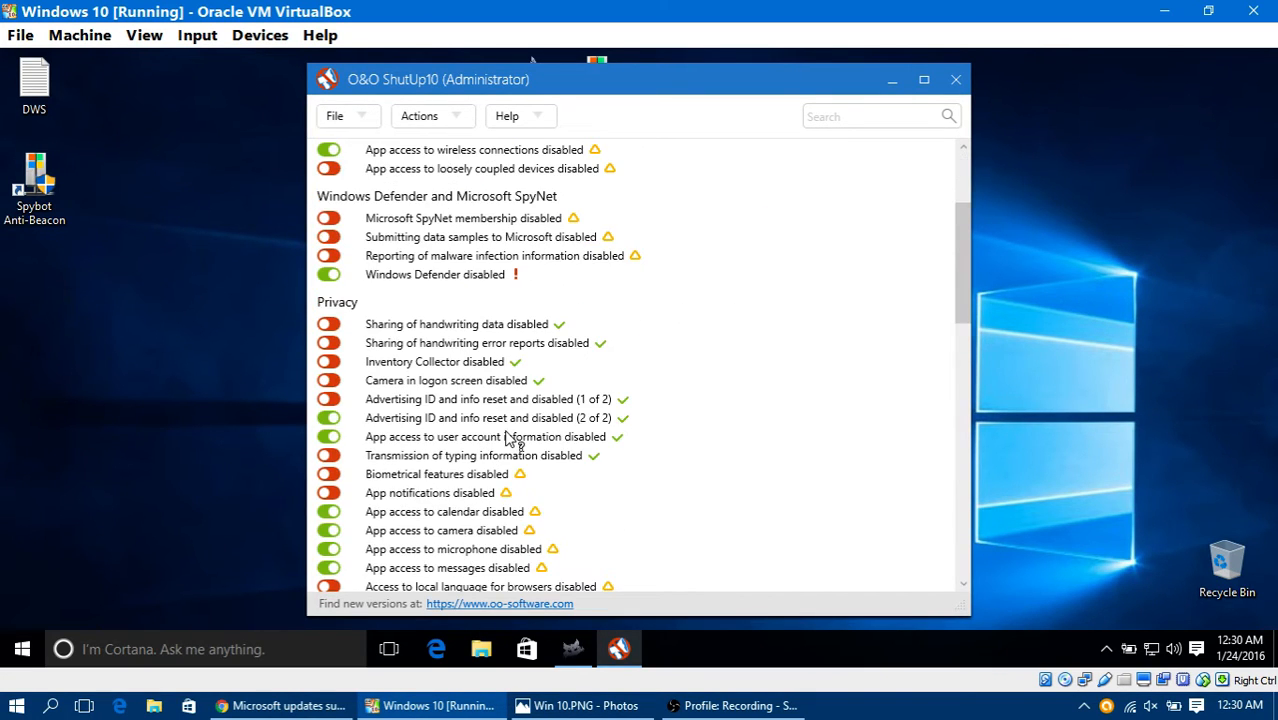
scroll(632, 450, "up", 7)
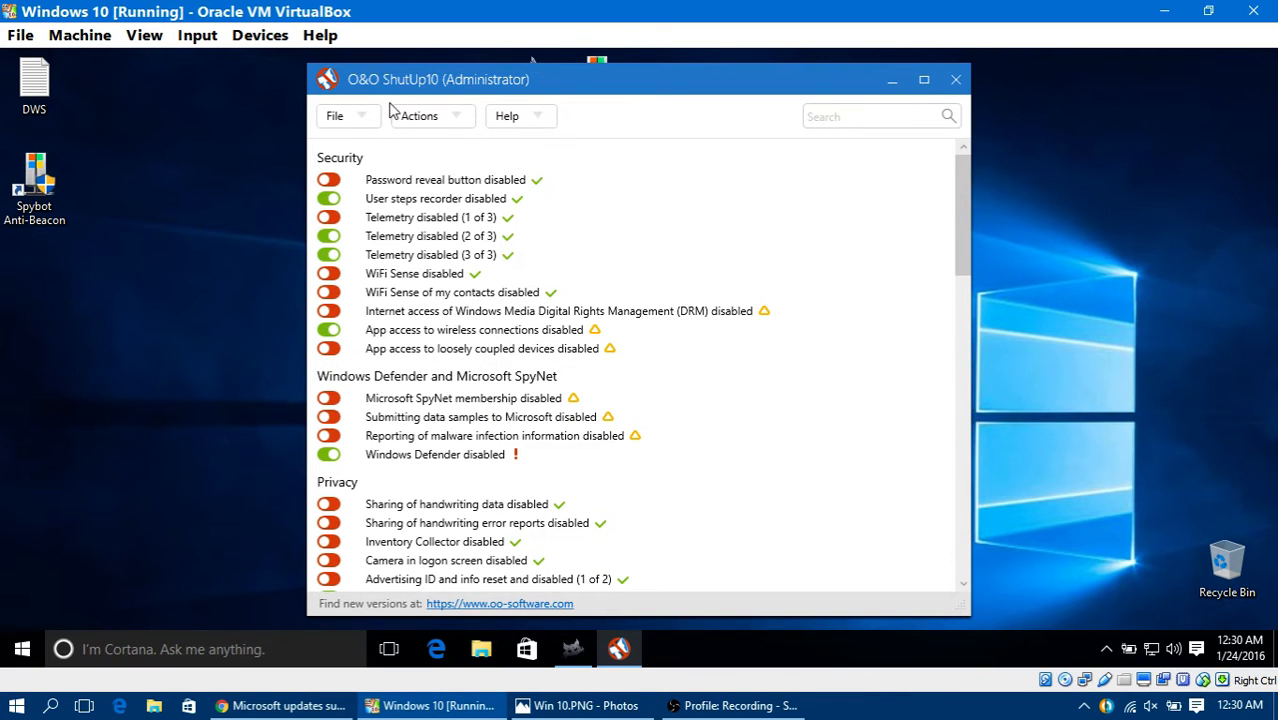
left_click(445, 118)
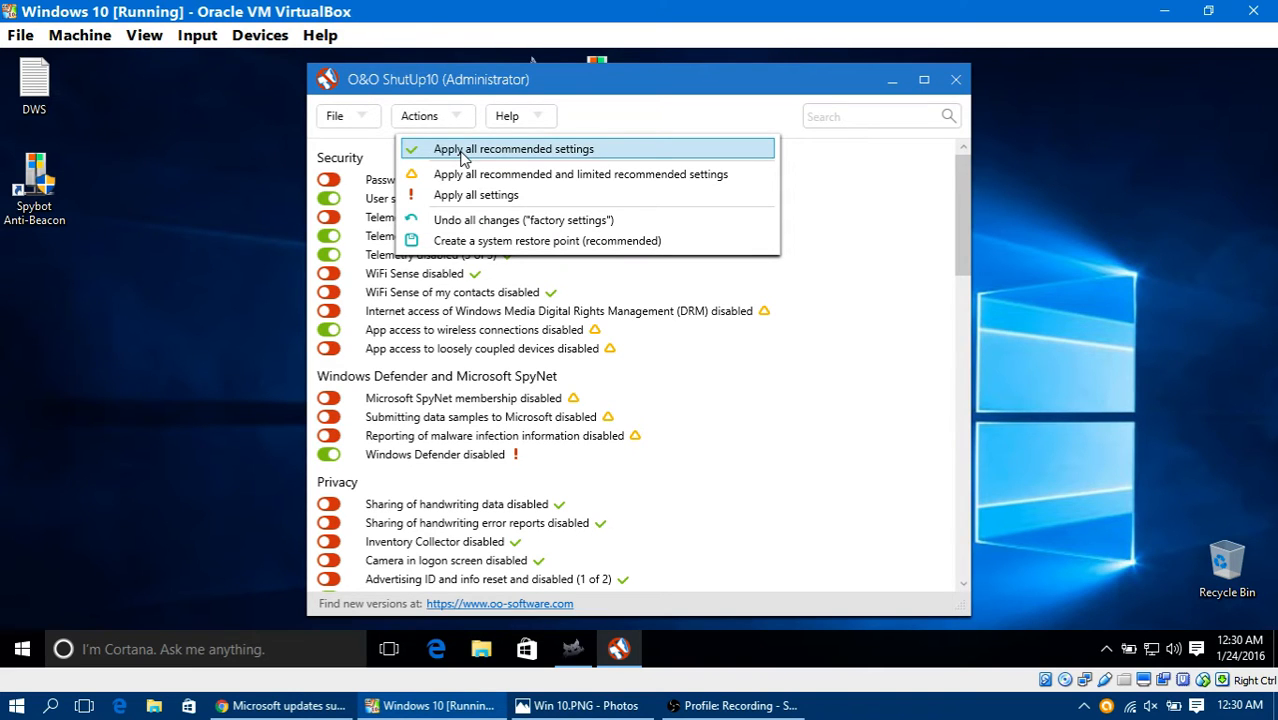
left_click(463, 157)
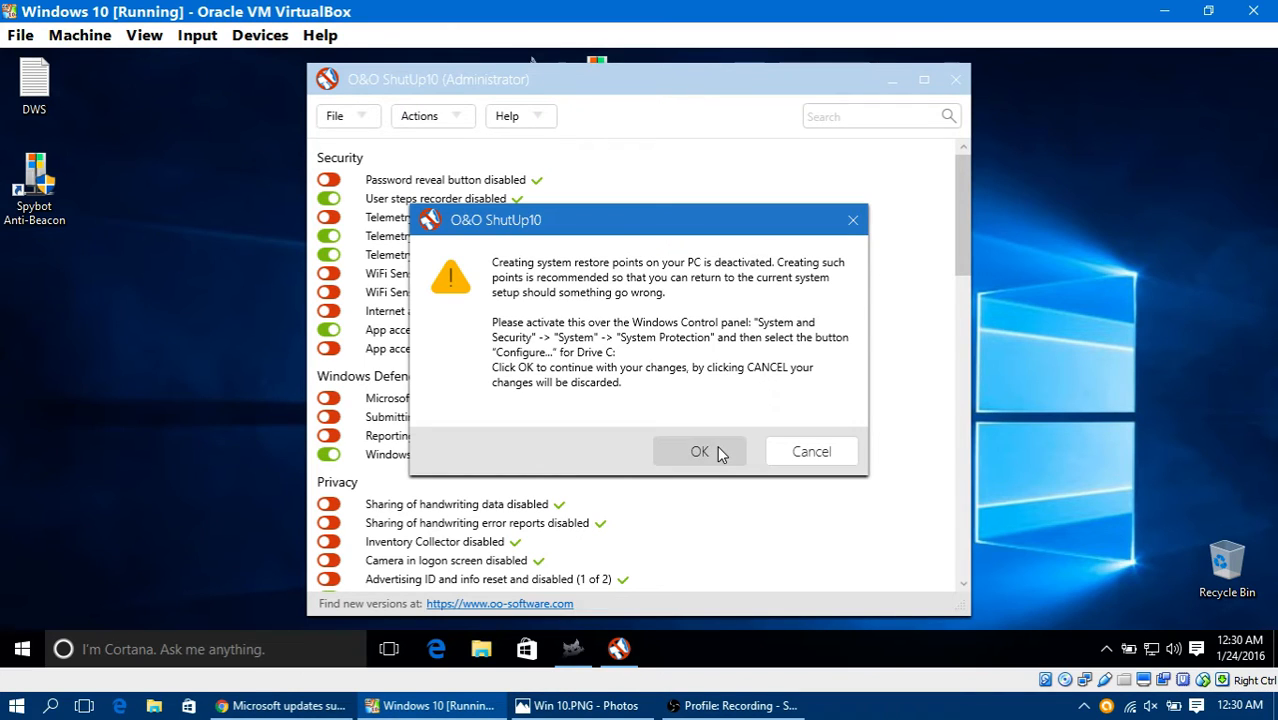
left_click(718, 448)
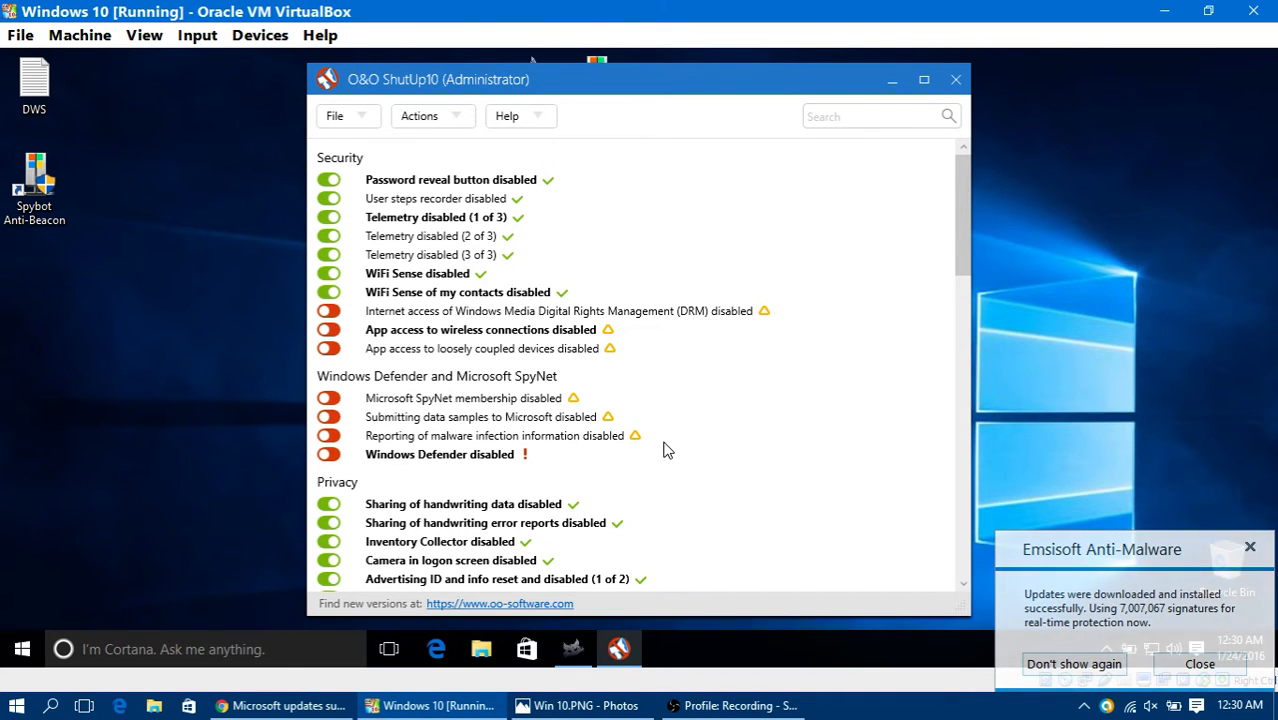
Step: Look through the O&O ShutUp10 settings from Security down to Windows Update, close the program and acknowledge the restart notice
scroll(650, 448, "down", 1)
scroll(440, 410, "down", 2)
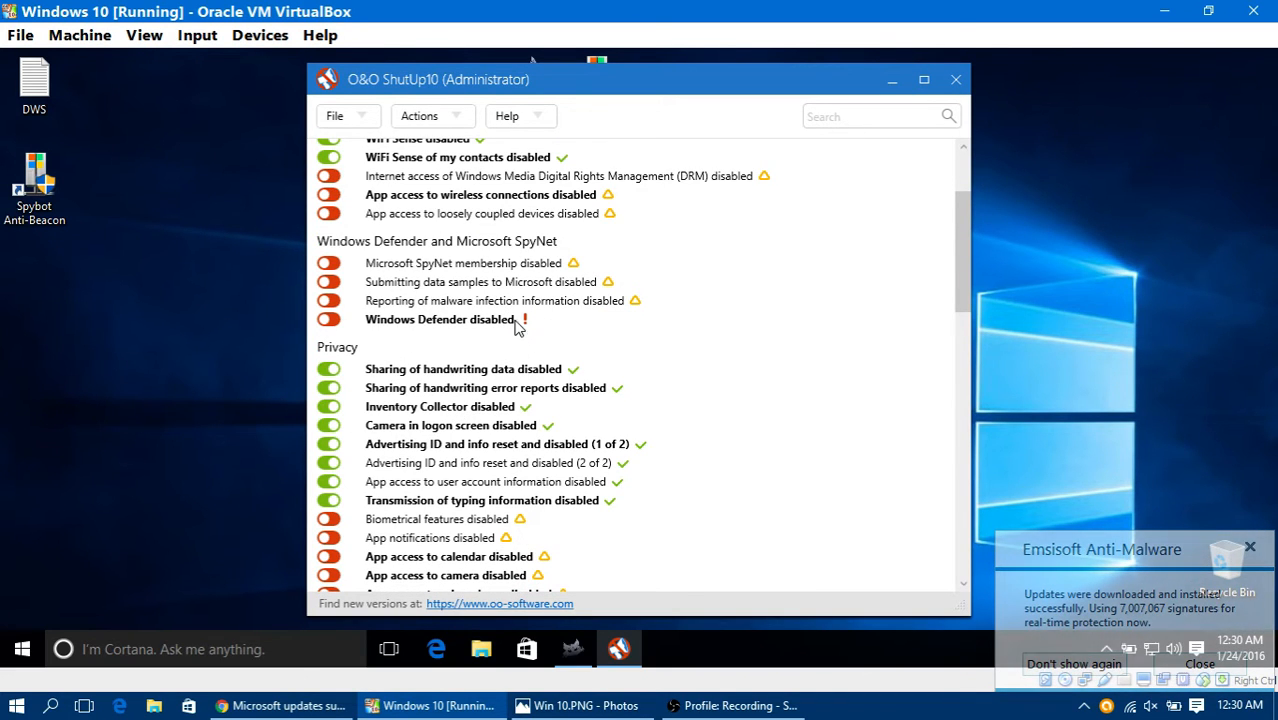
scroll(570, 330, "down", 2)
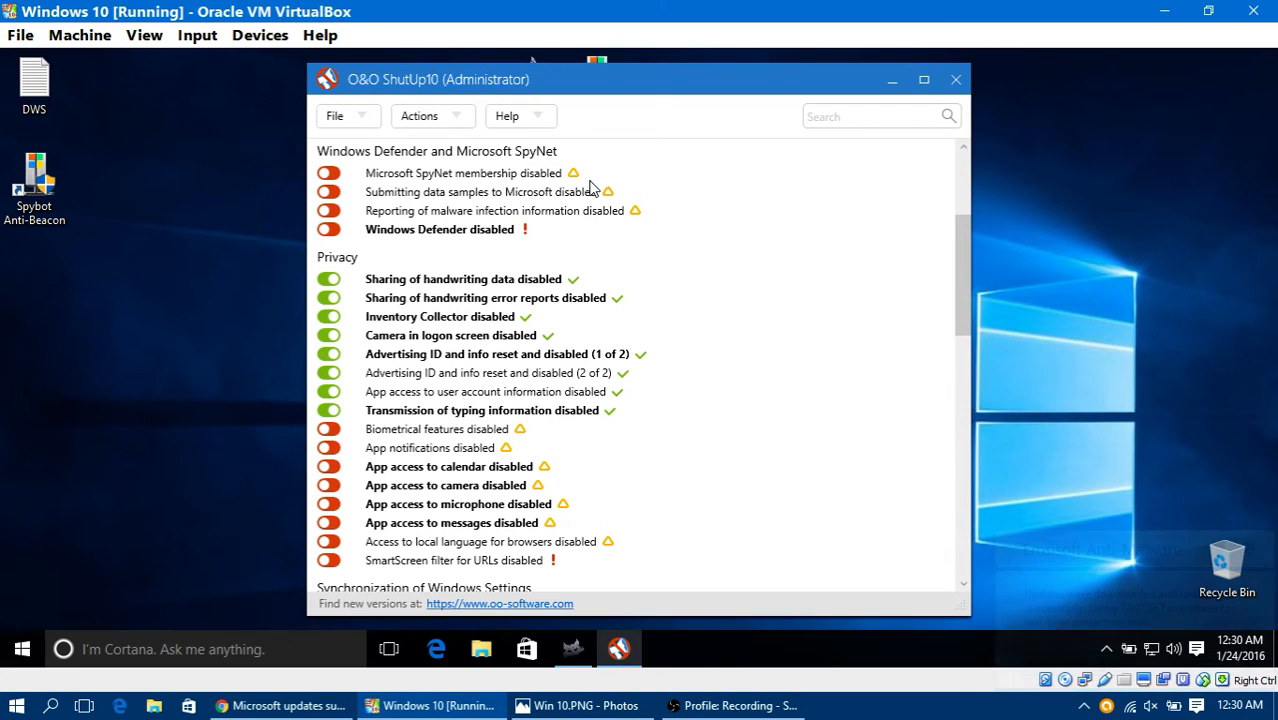
scroll(584, 358, "down", 1)
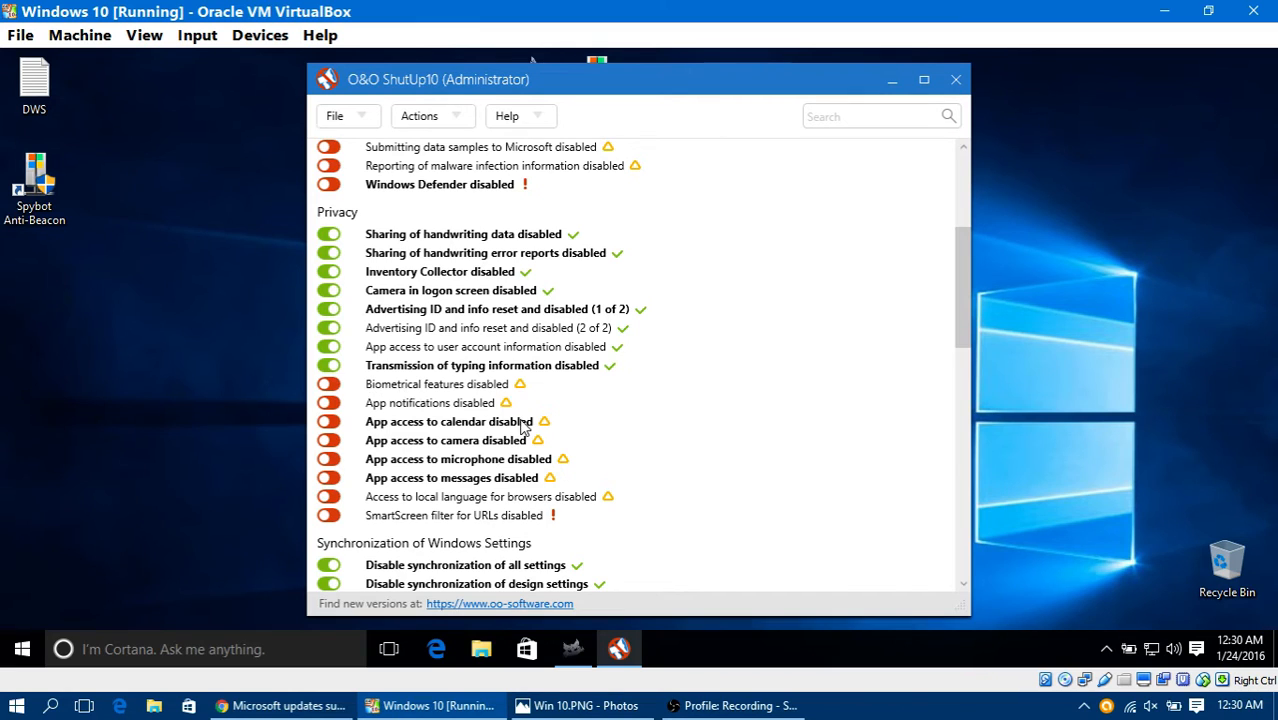
scroll(610, 400, "down", 1)
scroll(580, 445, "down", 3)
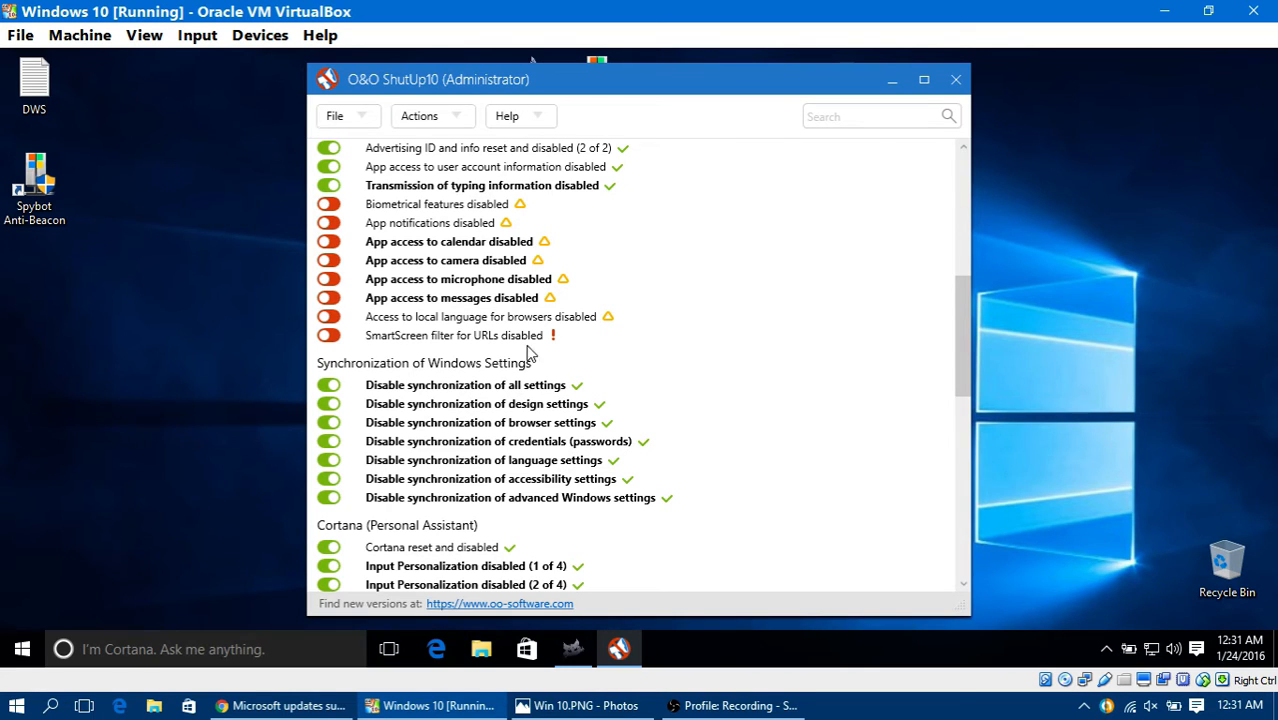
scroll(594, 357, "down", 3)
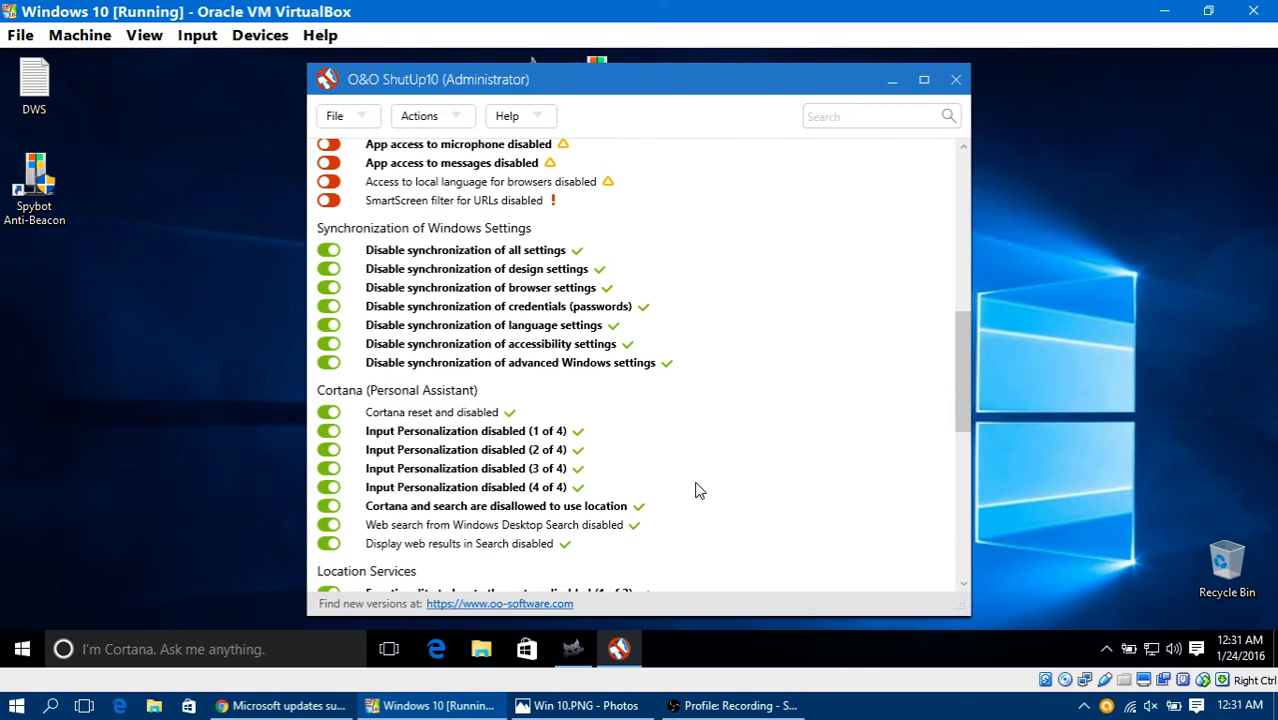
scroll(680, 490, "down", 3)
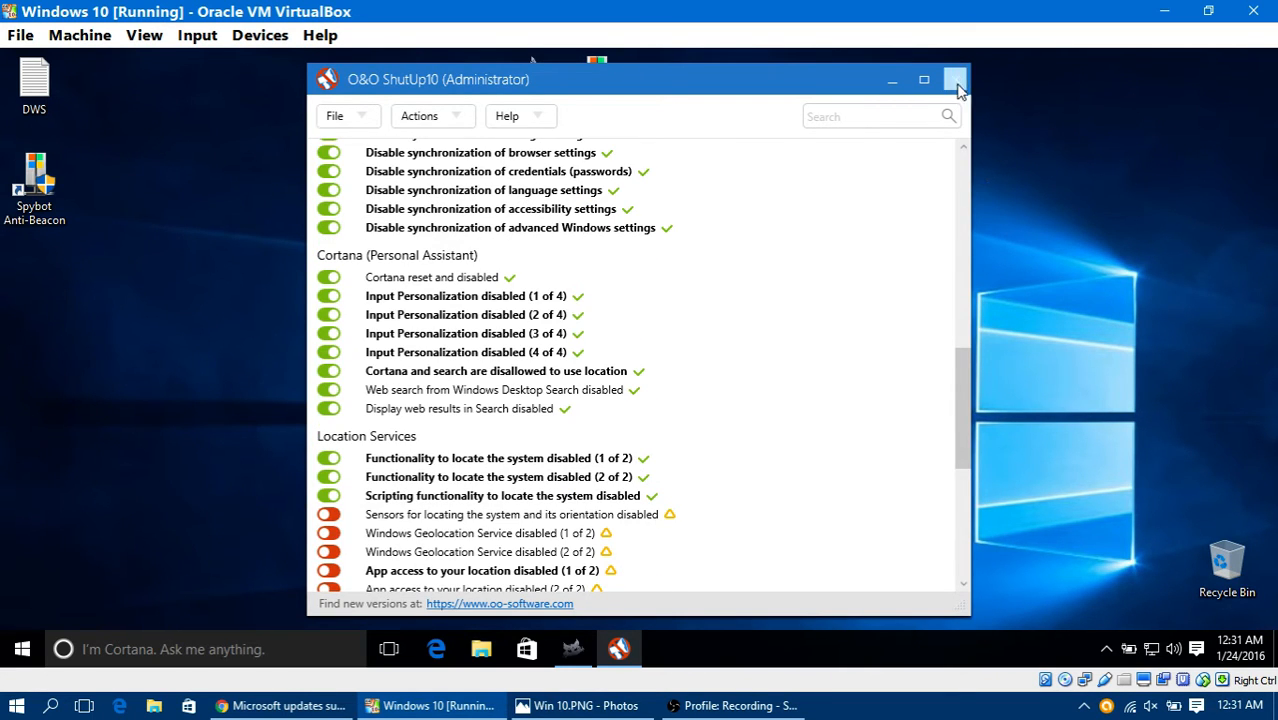
scroll(837, 258, "down", 7)
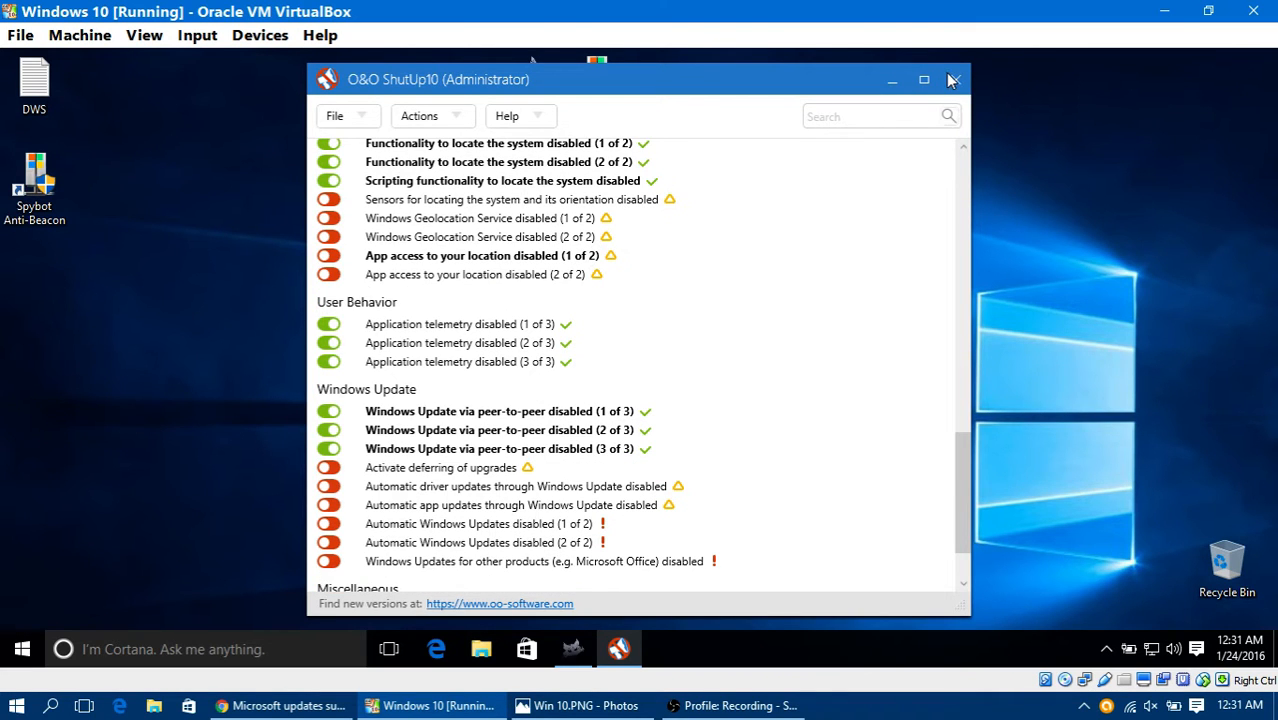
left_click(951, 80)
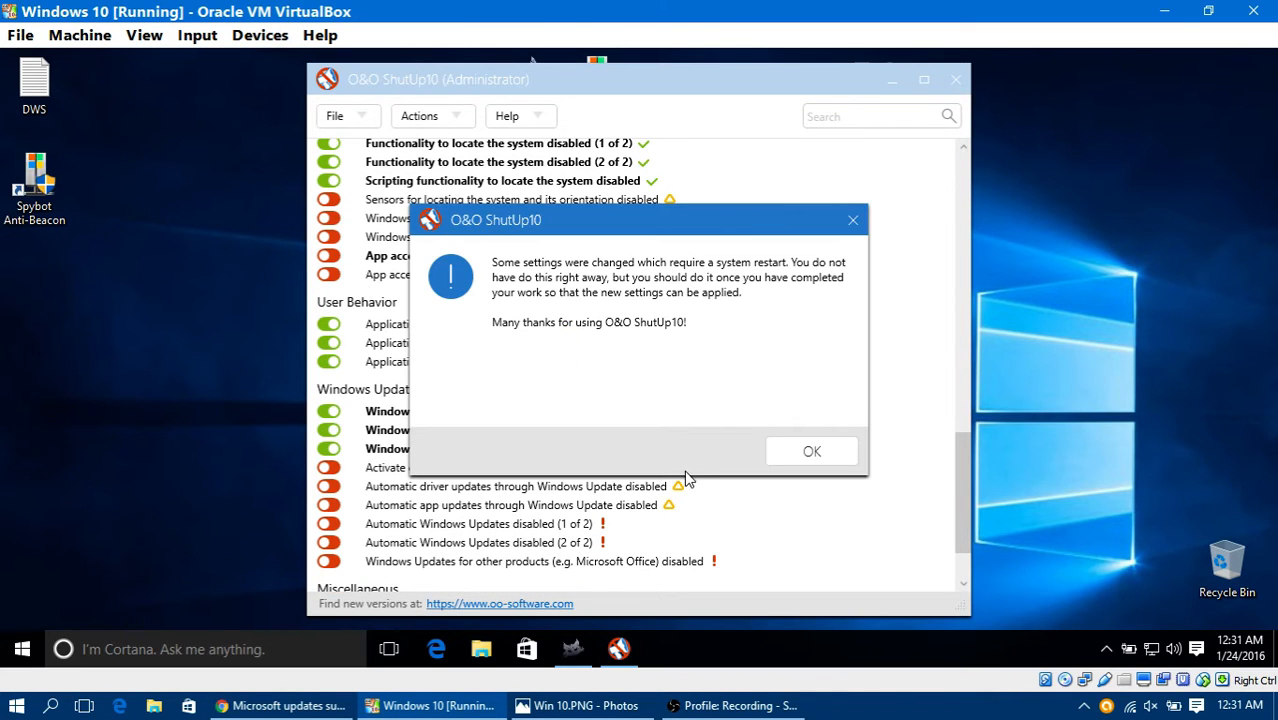
left_click(801, 462)
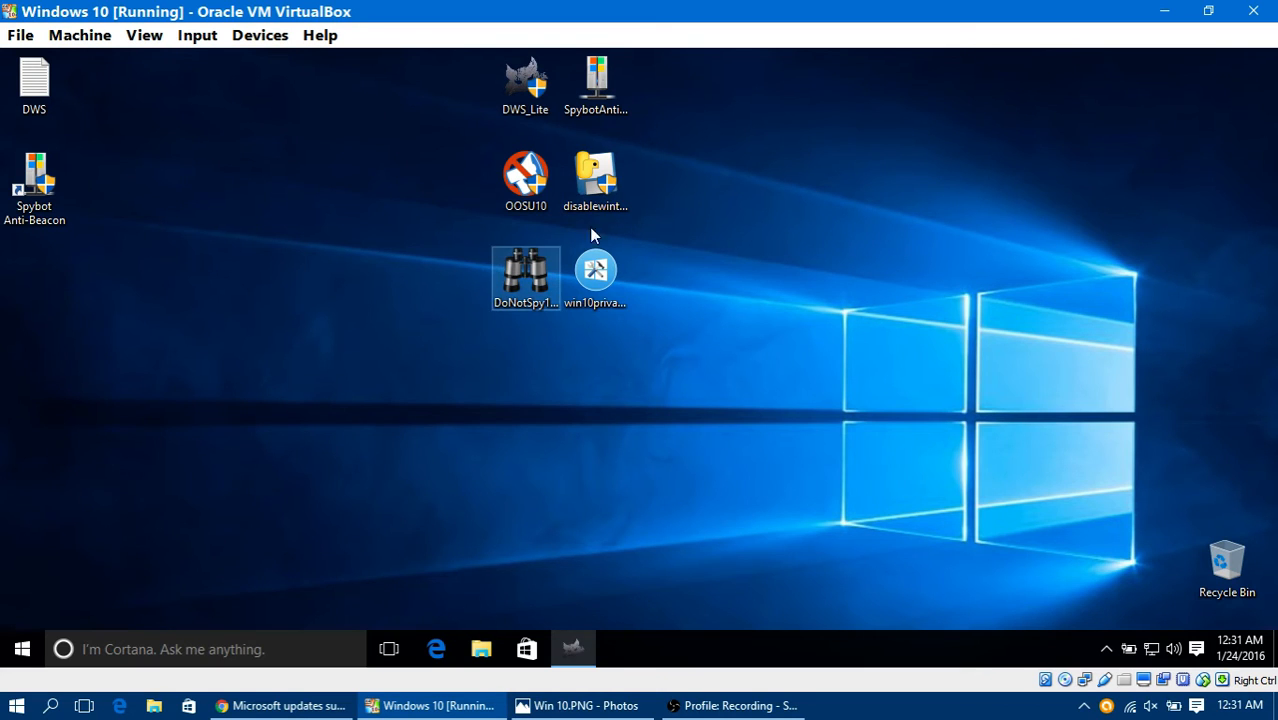
Step: Allow disablewintracking to run and enable every privacy option from Services and Telemetry to Uninstall OneDrive
double_click(592, 195)
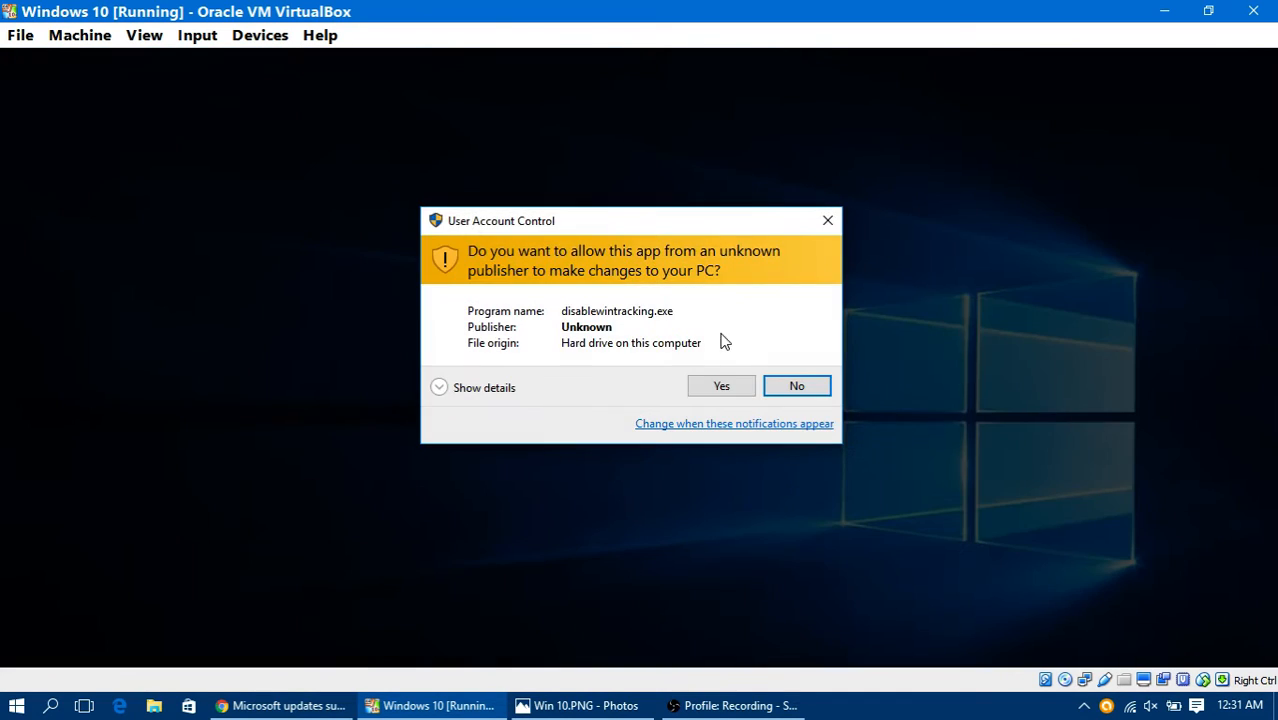
left_click(718, 390)
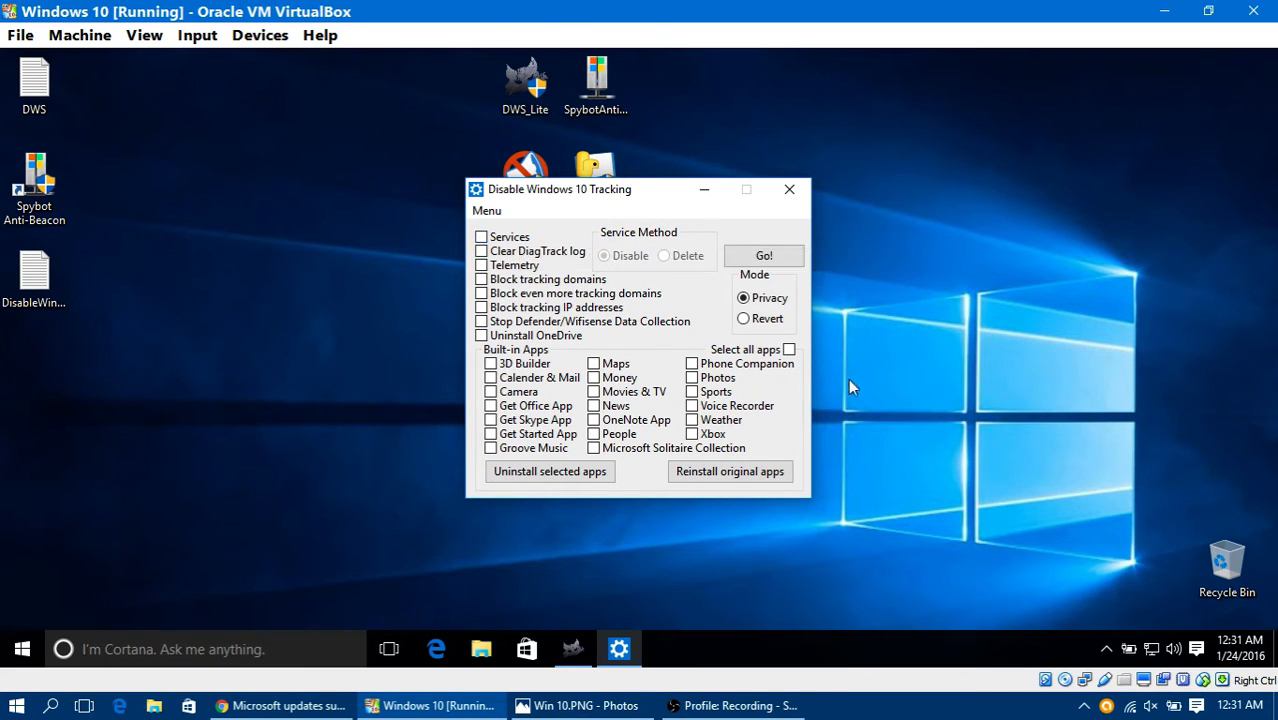
left_click(513, 239)
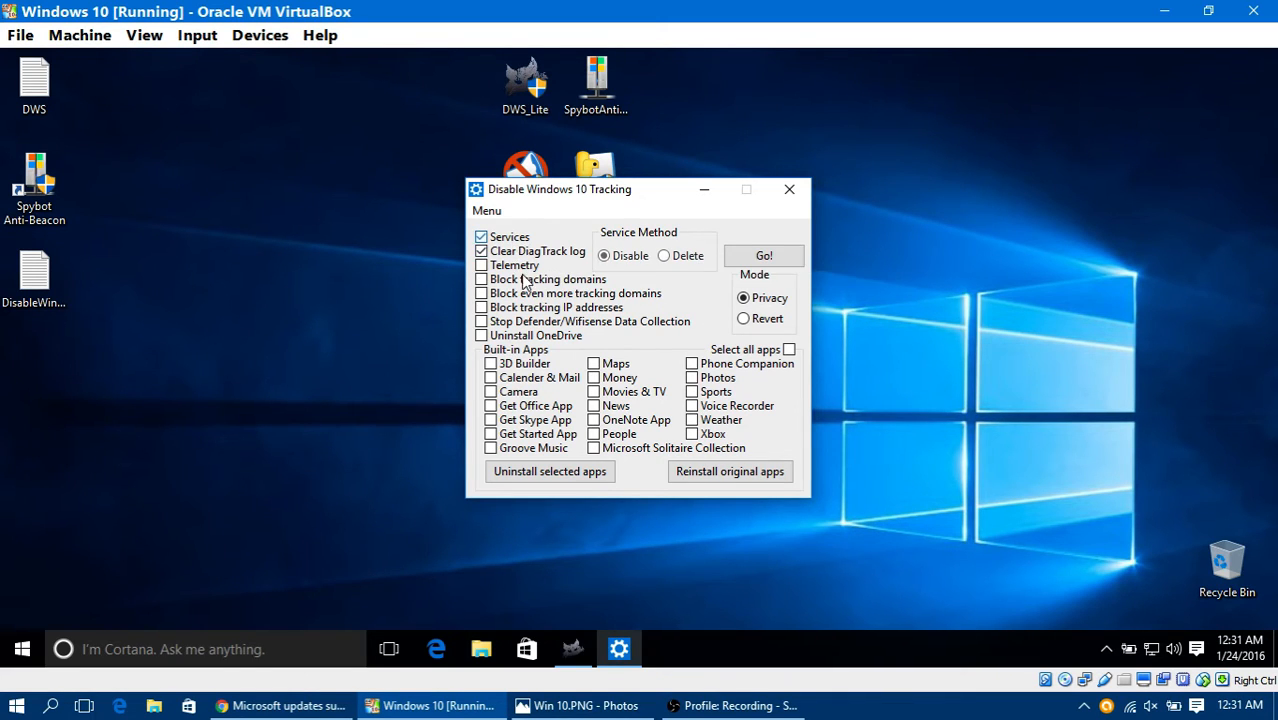
left_click(514, 266)
left_click(530, 252)
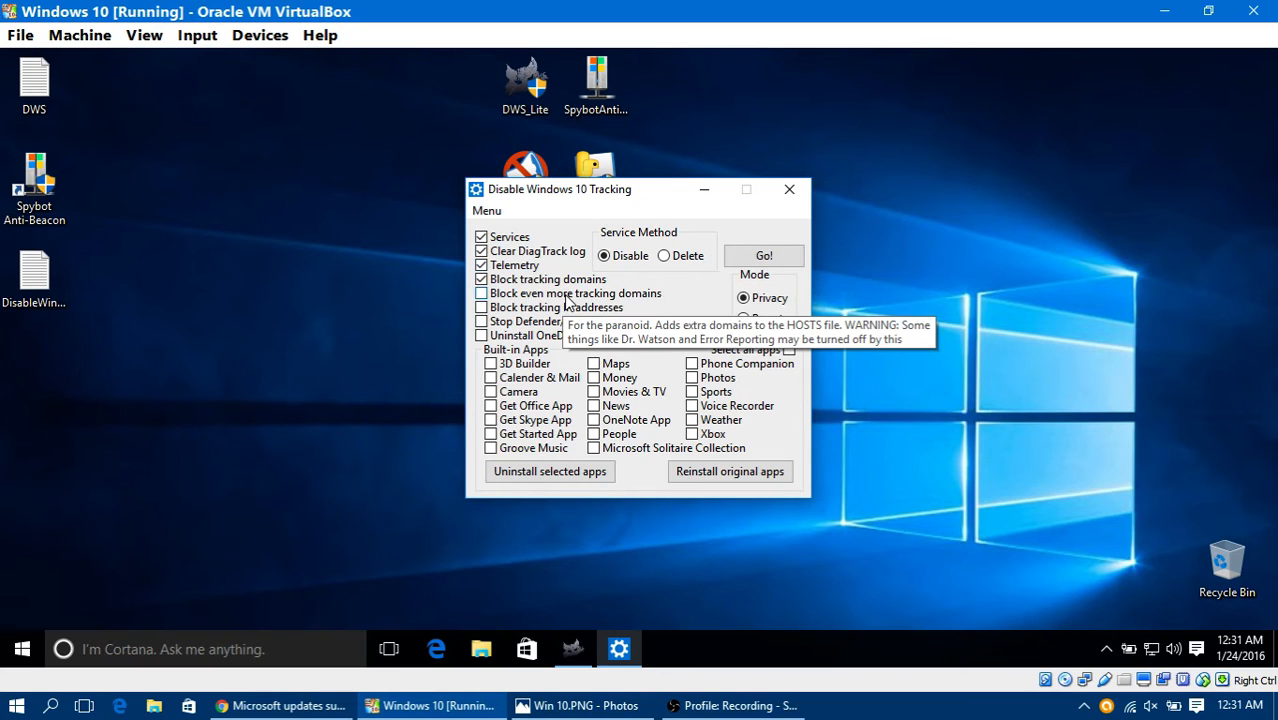
left_click(566, 295)
left_click(566, 309)
left_click(566, 322)
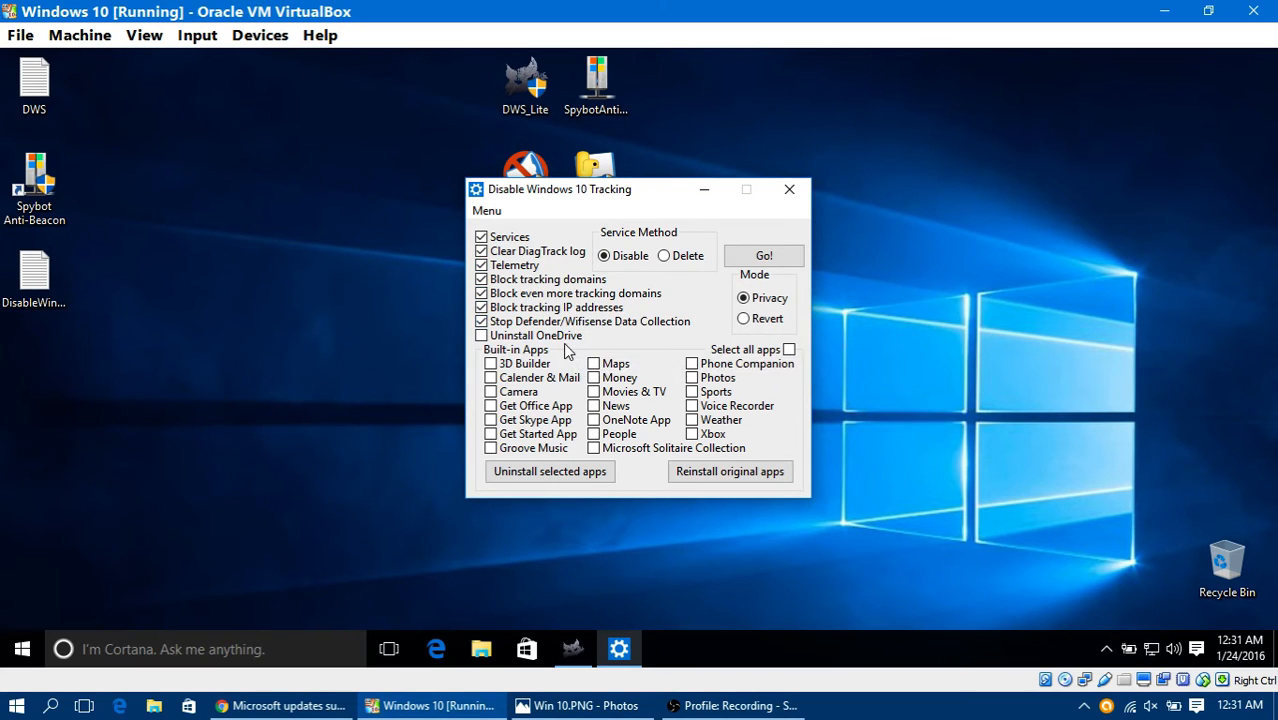
left_click(558, 339)
Step: Select all the built-in apps, from 3D Builder through Xbox, in Disable Windows 10 Tracking
left_click(528, 366)
left_click(527, 379)
left_click(530, 393)
left_click(535, 407)
left_click(538, 421)
left_click(536, 434)
left_click(535, 449)
left_click(634, 450)
left_click(620, 424)
left_click(617, 406)
left_click(619, 378)
left_click(616, 364)
left_click(630, 392)
left_click(624, 437)
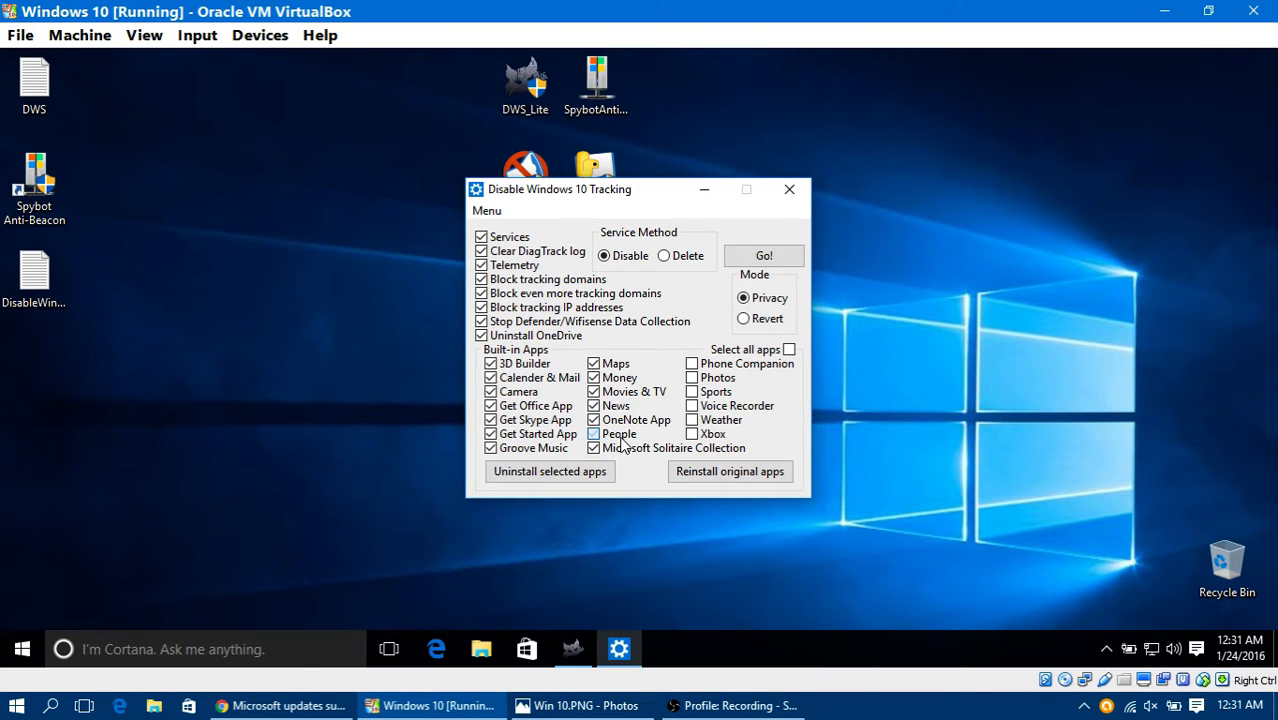
left_click(727, 436)
left_click(735, 410)
left_click(733, 392)
left_click(730, 379)
left_click(735, 365)
left_click(693, 421)
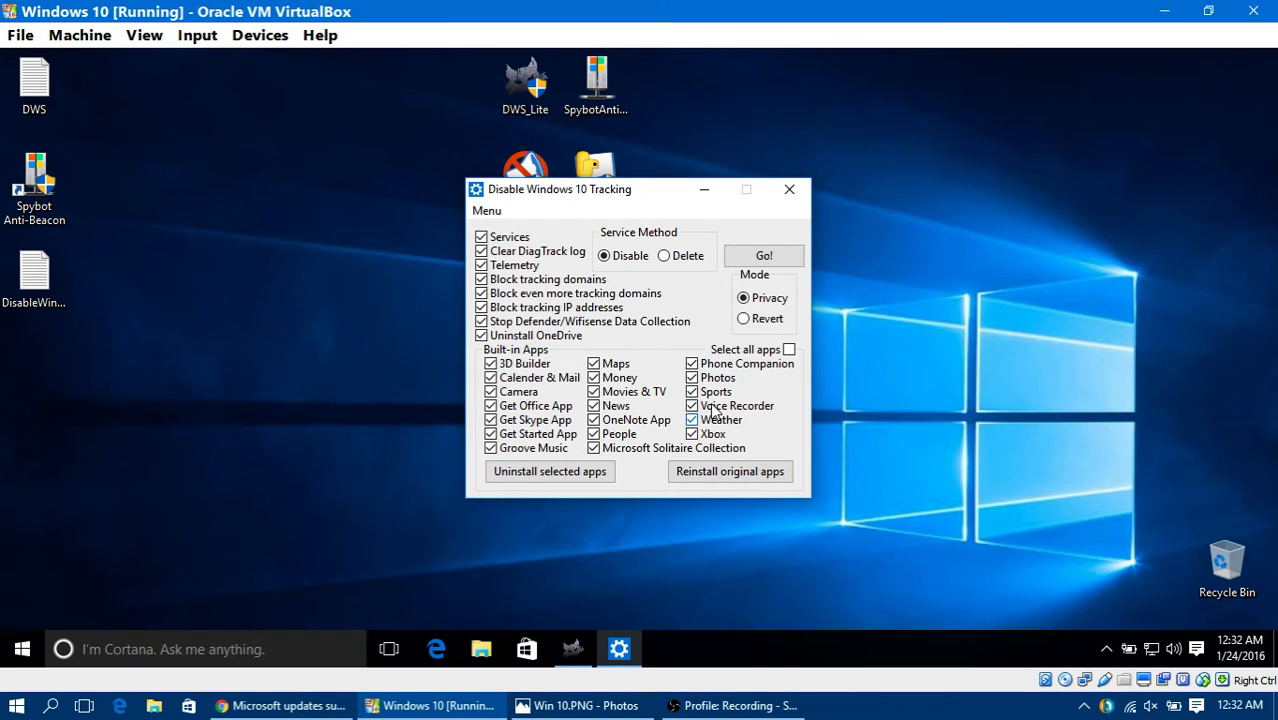
left_click(789, 350)
Step: Apply the selected tracking options in Privacy mode with the Disable service method, and dismiss the console output
left_click(766, 256)
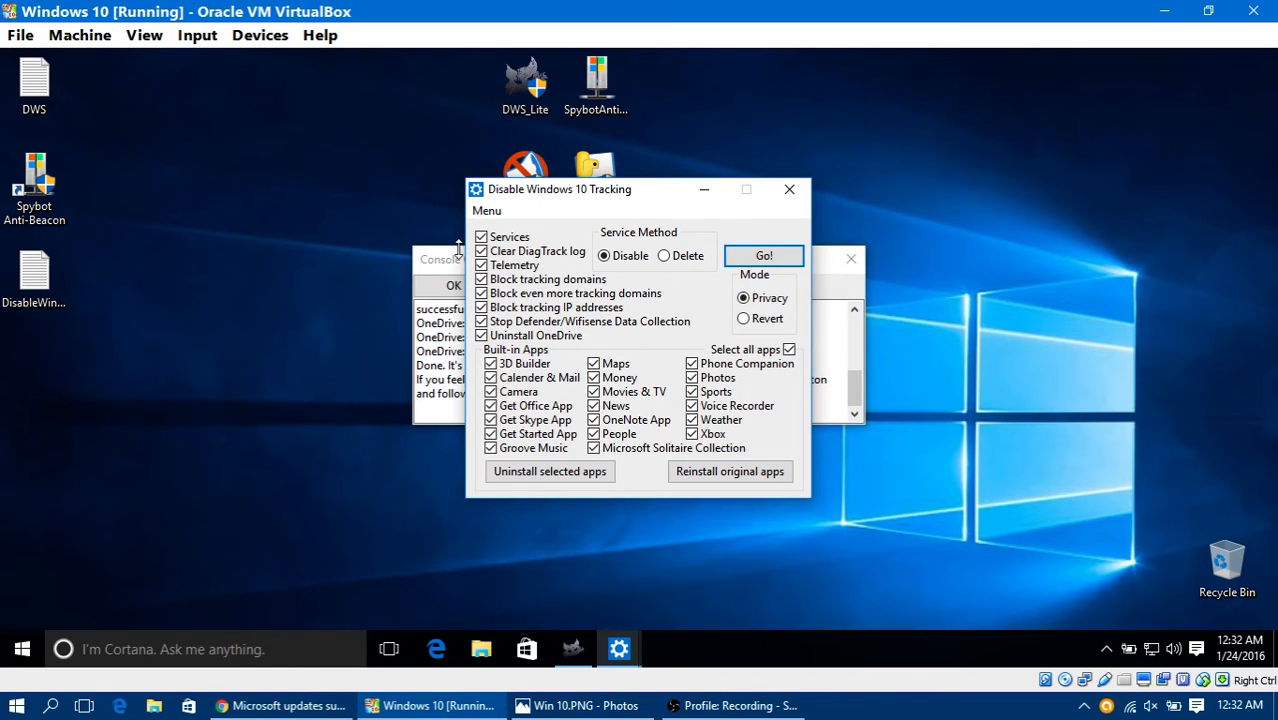
left_click(433, 264)
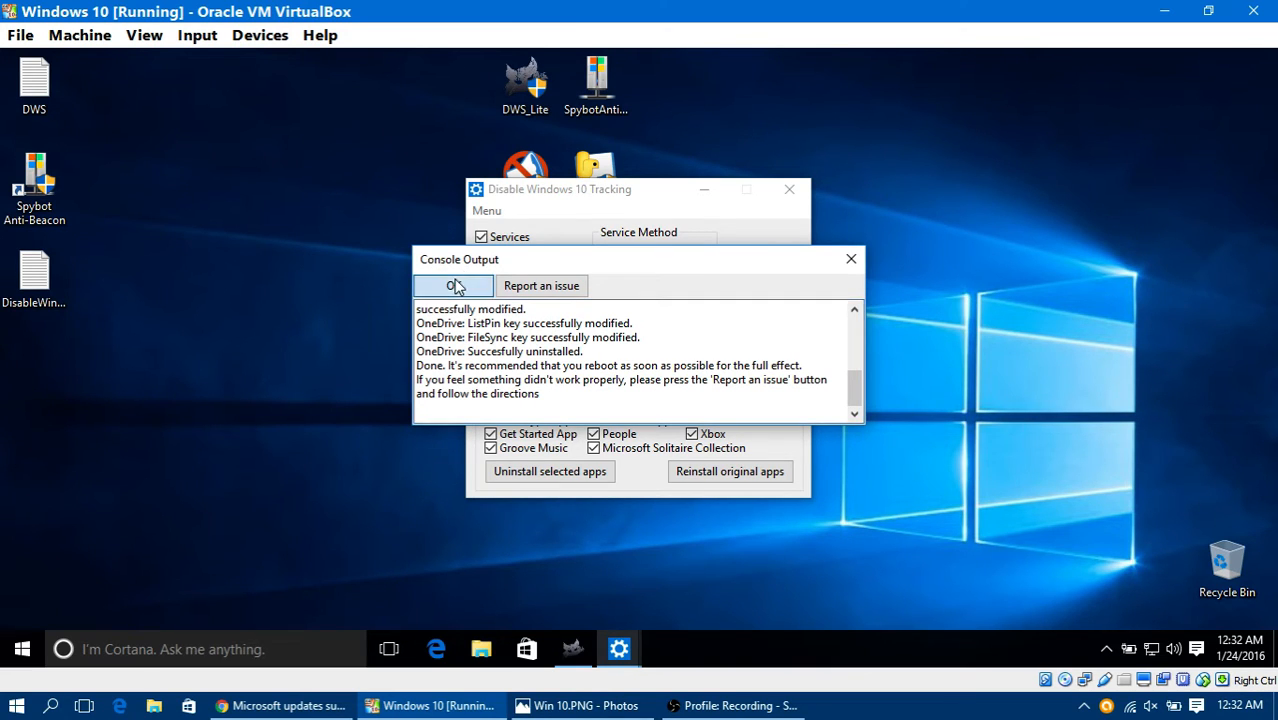
left_click(454, 285)
Step: Check the DWS Lite progress log and look through its Settings, Utilites, About and ReadME pages, leaving the program minimized
left_click(576, 652)
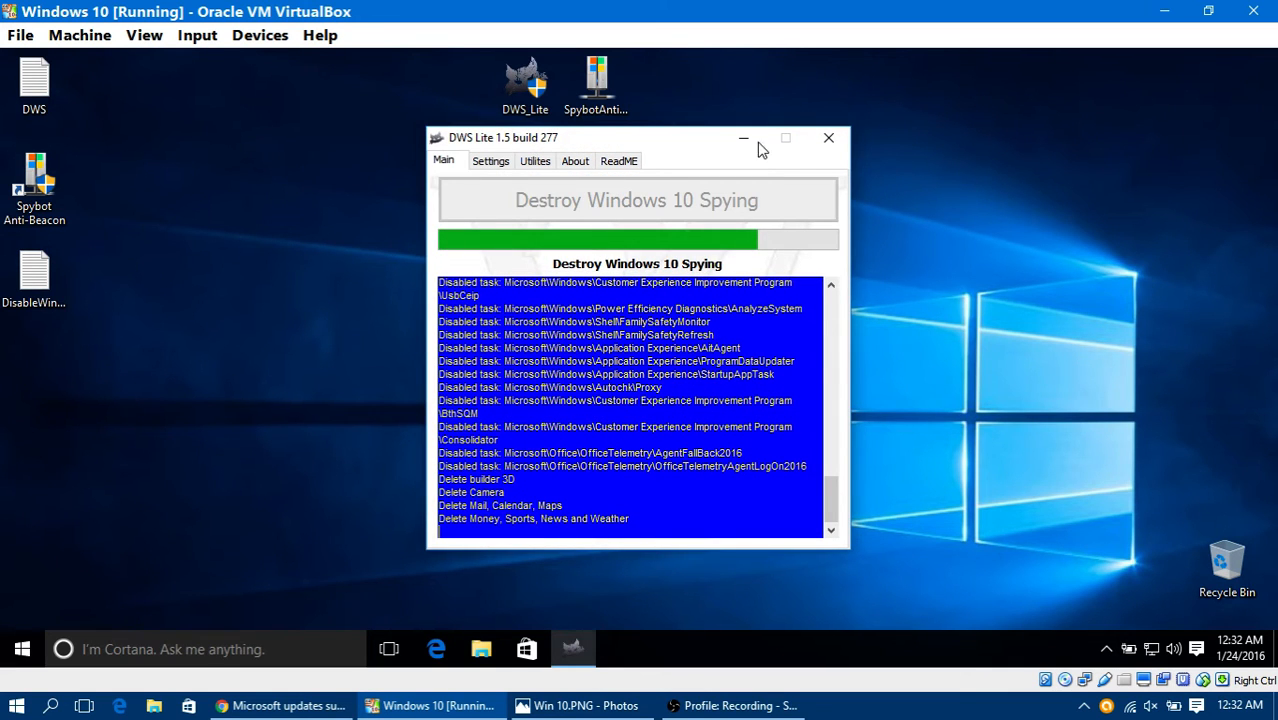
left_click(490, 161)
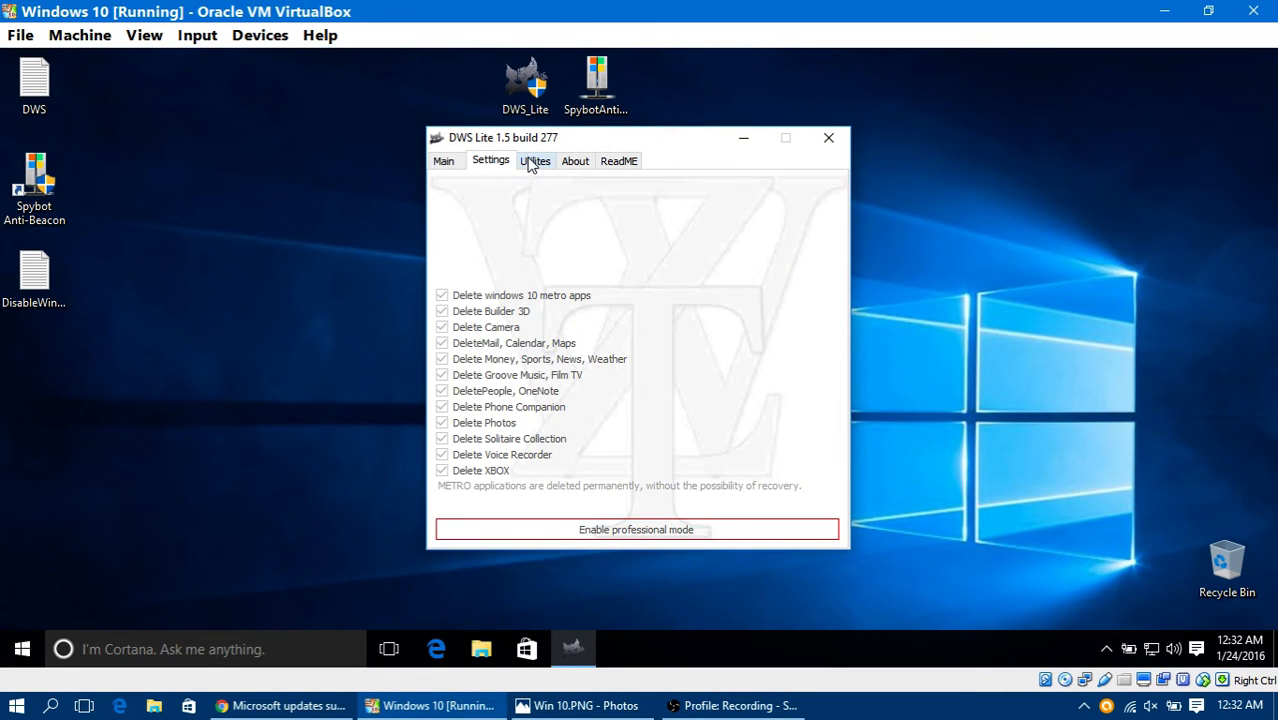
left_click(533, 163)
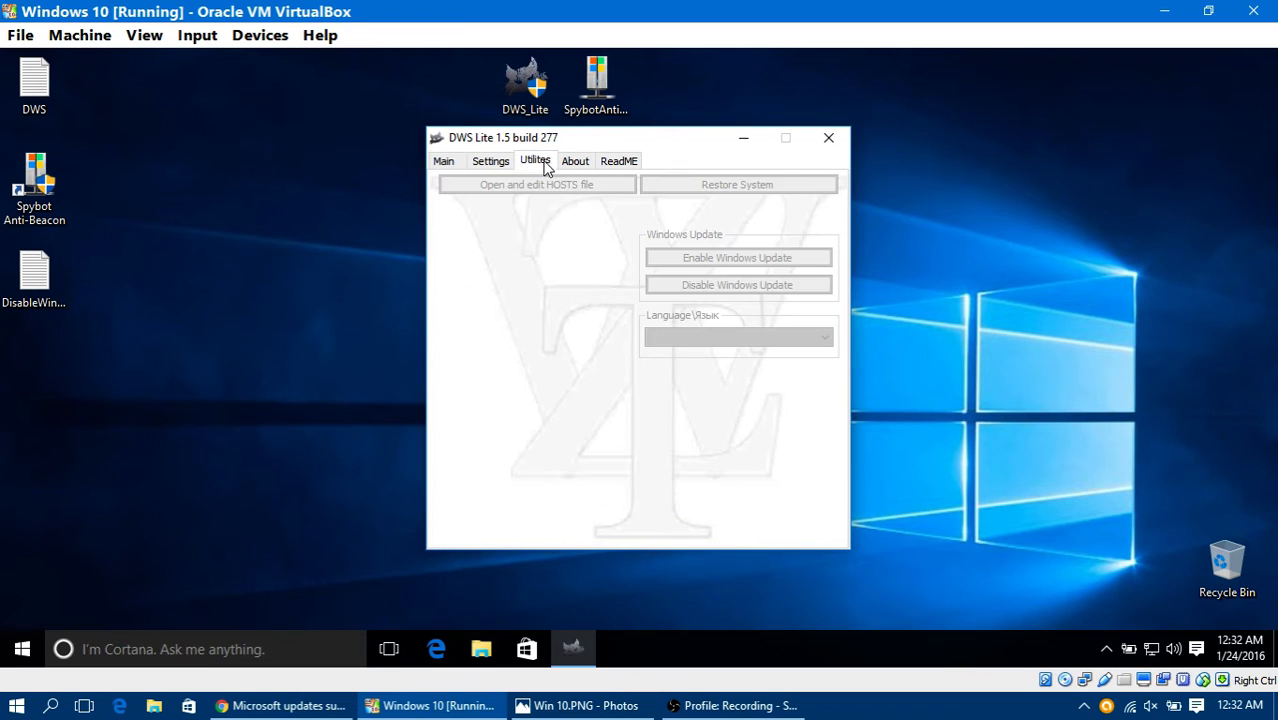
left_click(575, 161)
left_click(490, 162)
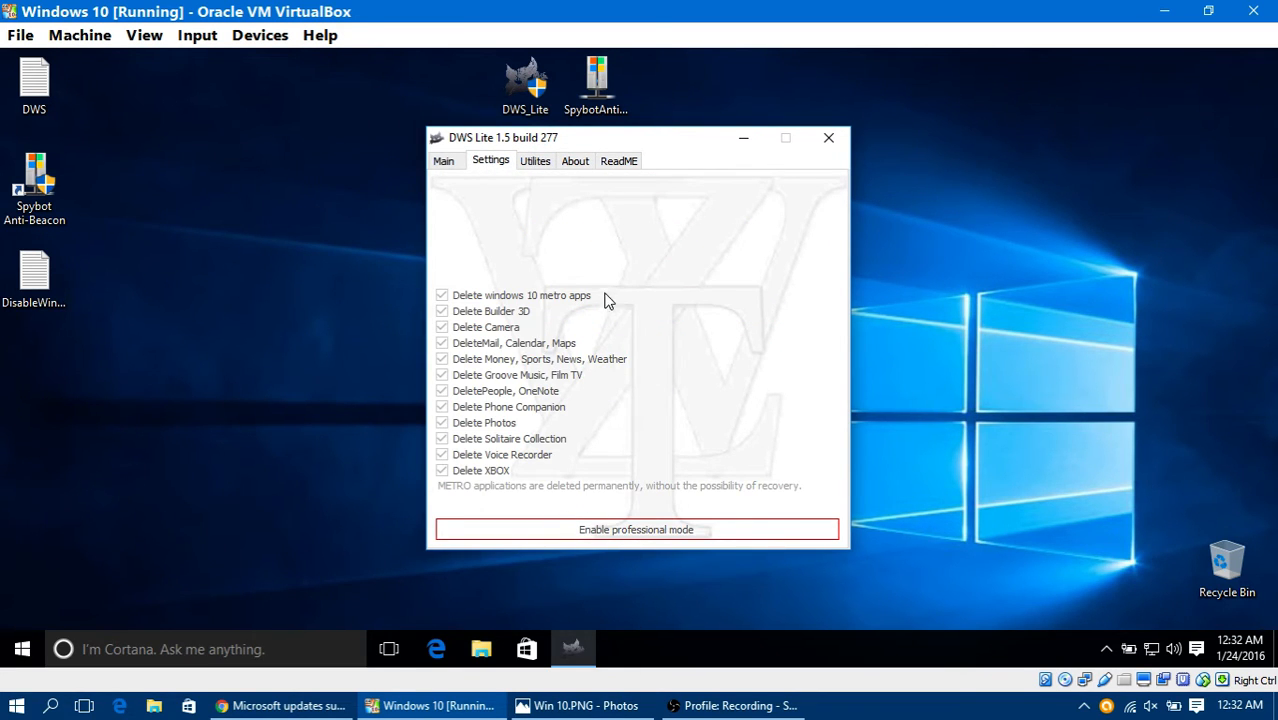
left_click(532, 163)
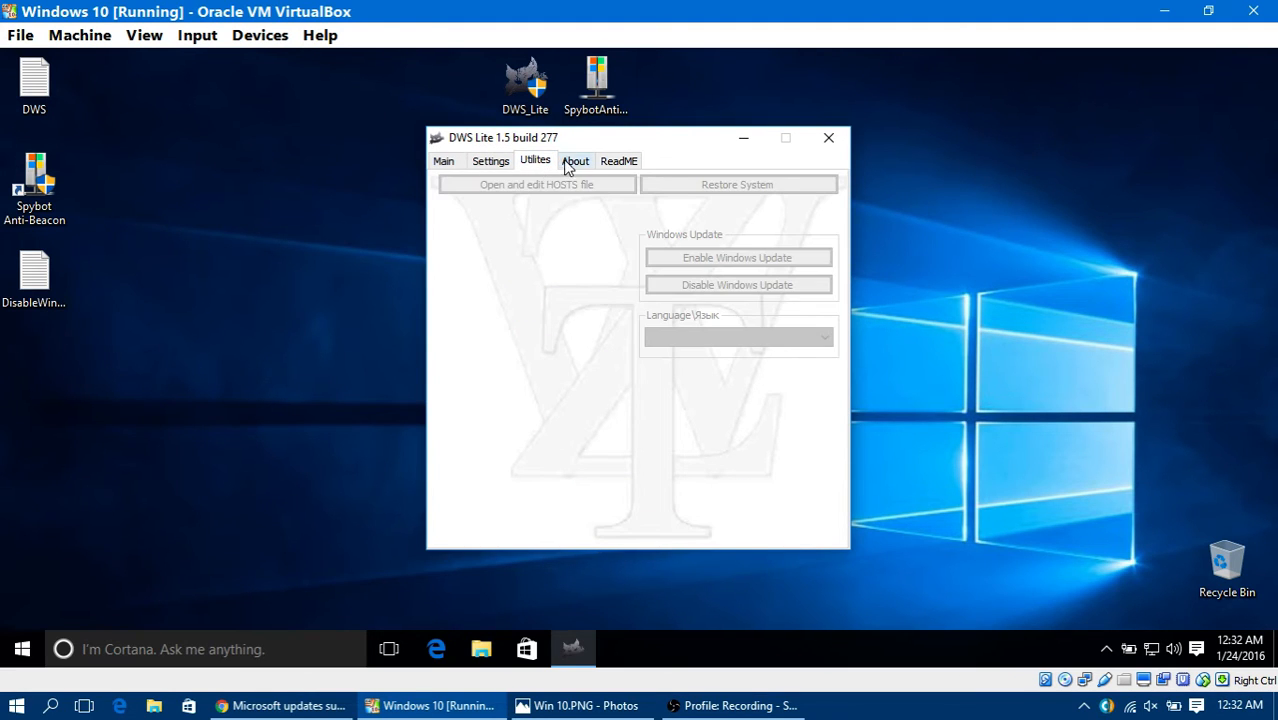
left_click(575, 161)
left_click(625, 163)
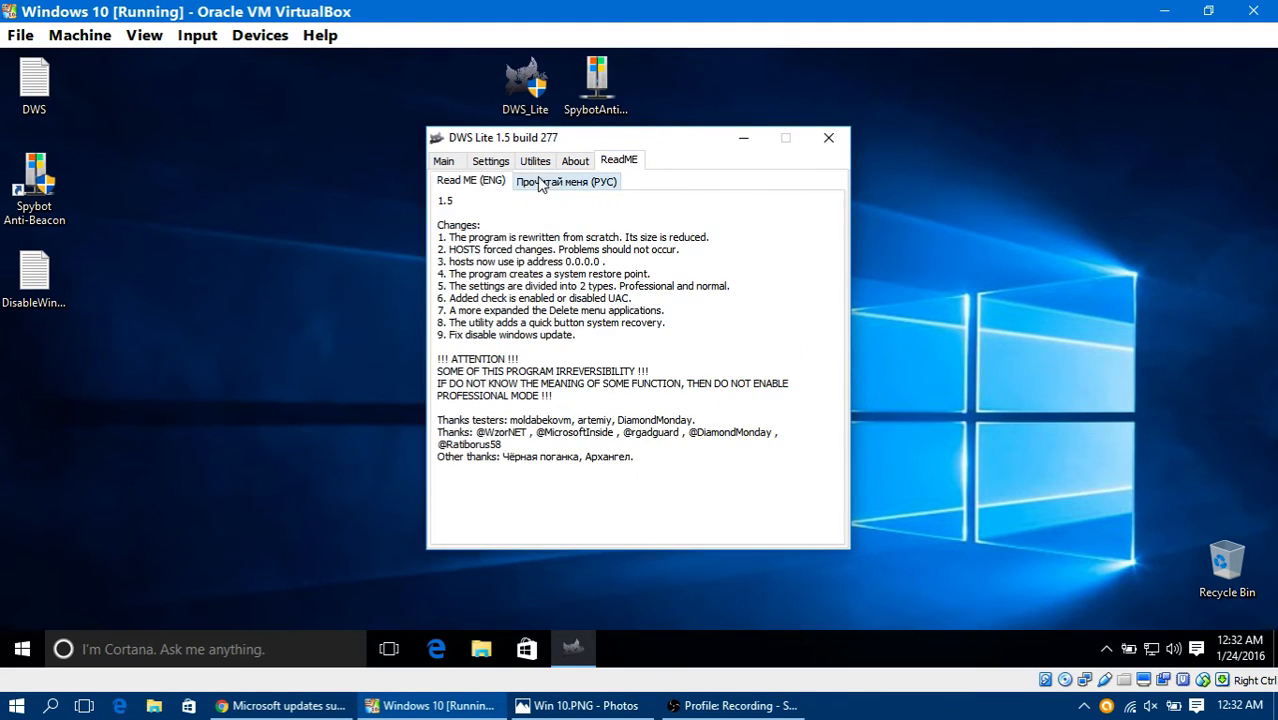
left_click(533, 162)
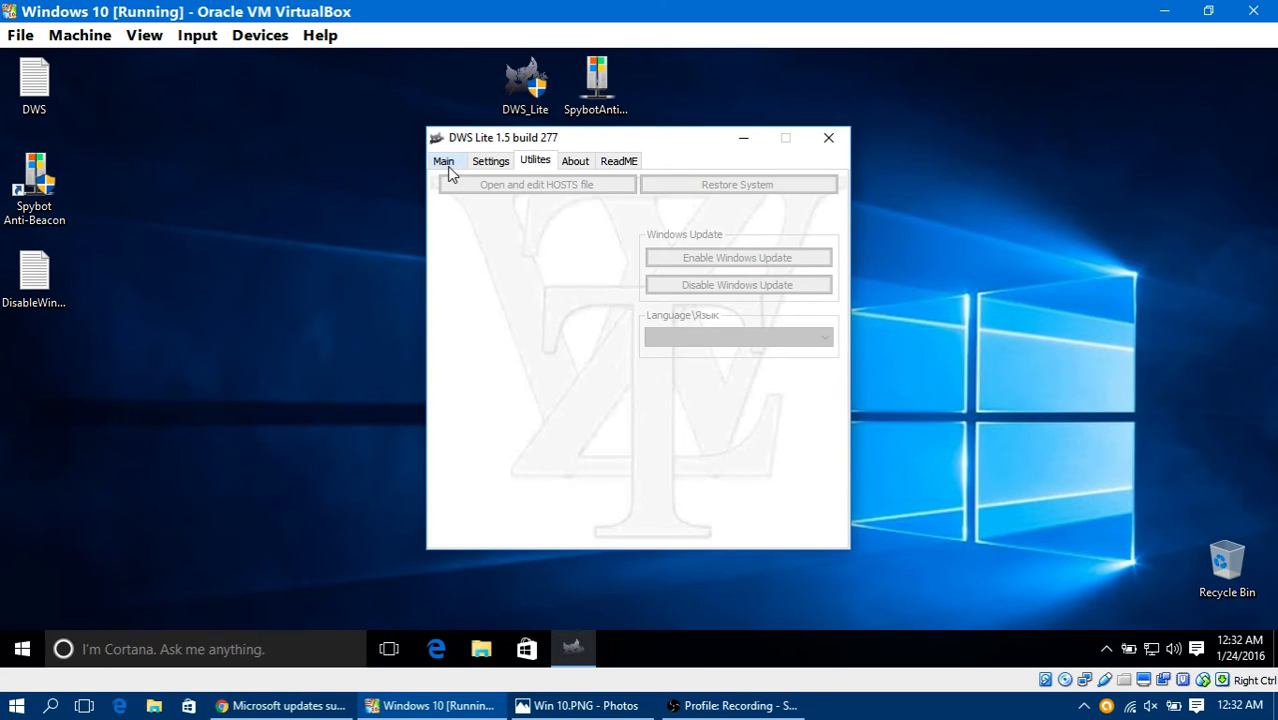
left_click(445, 163)
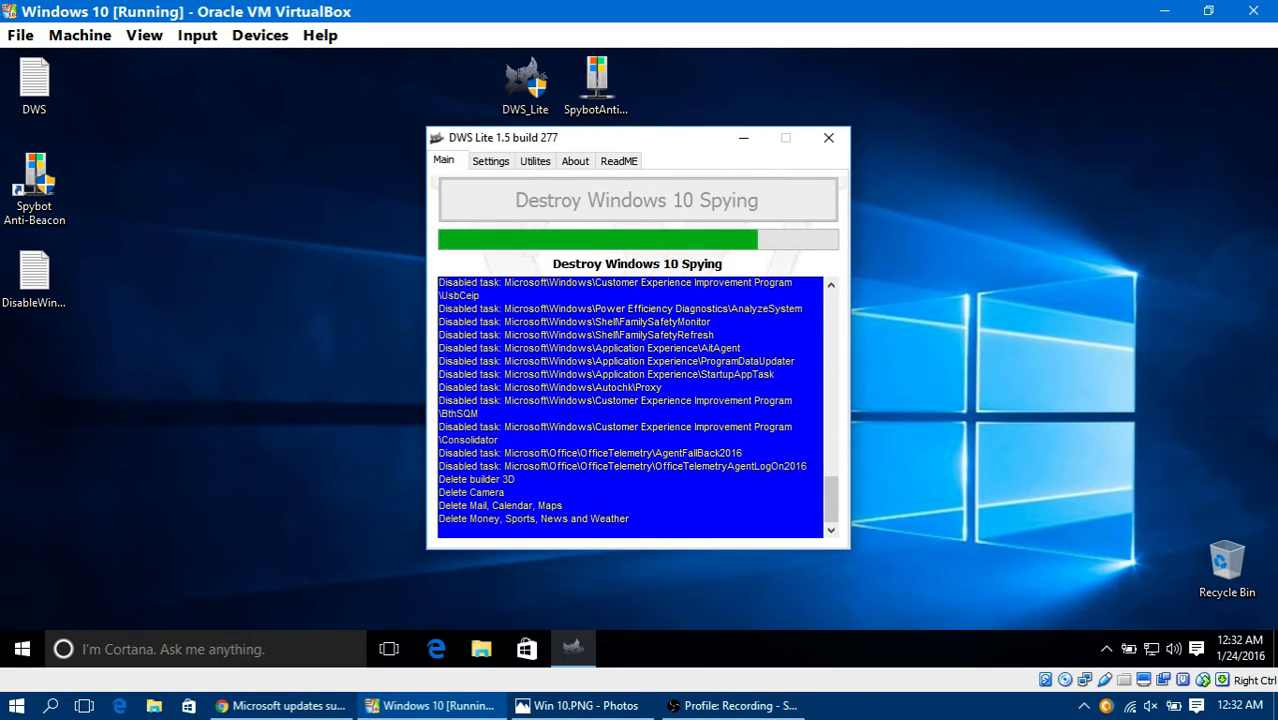
left_click(482, 167)
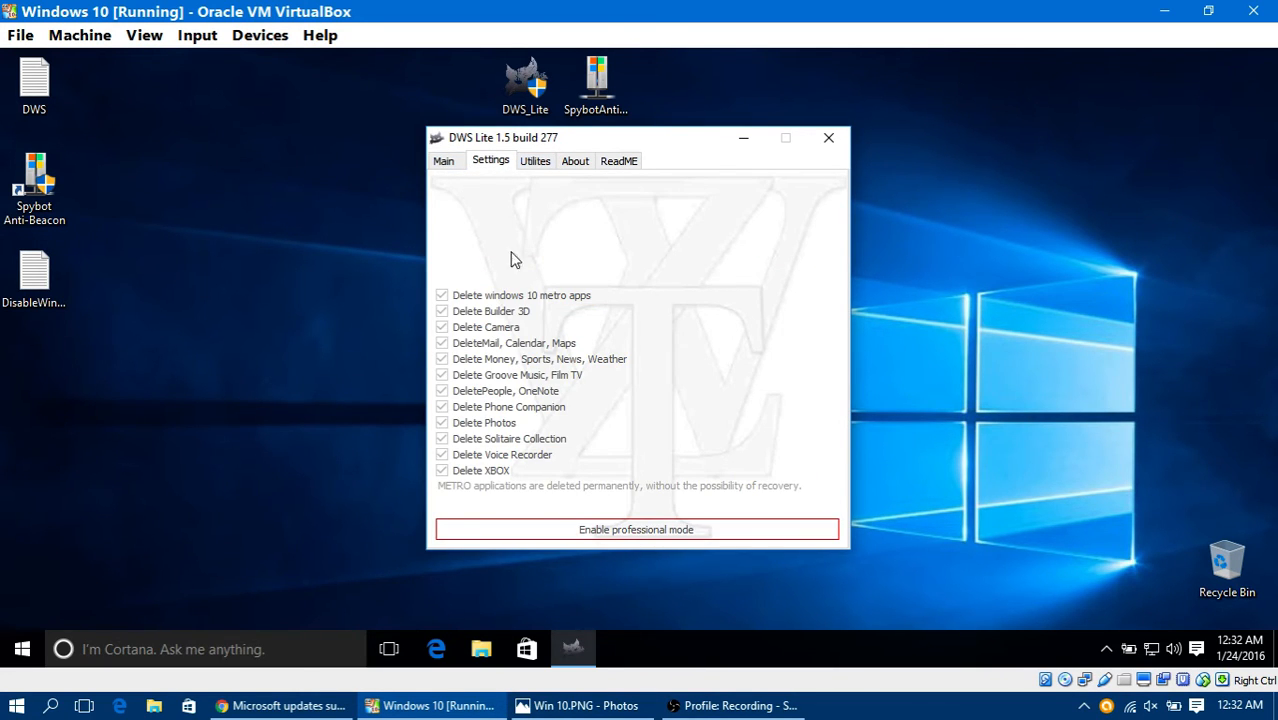
left_click(446, 162)
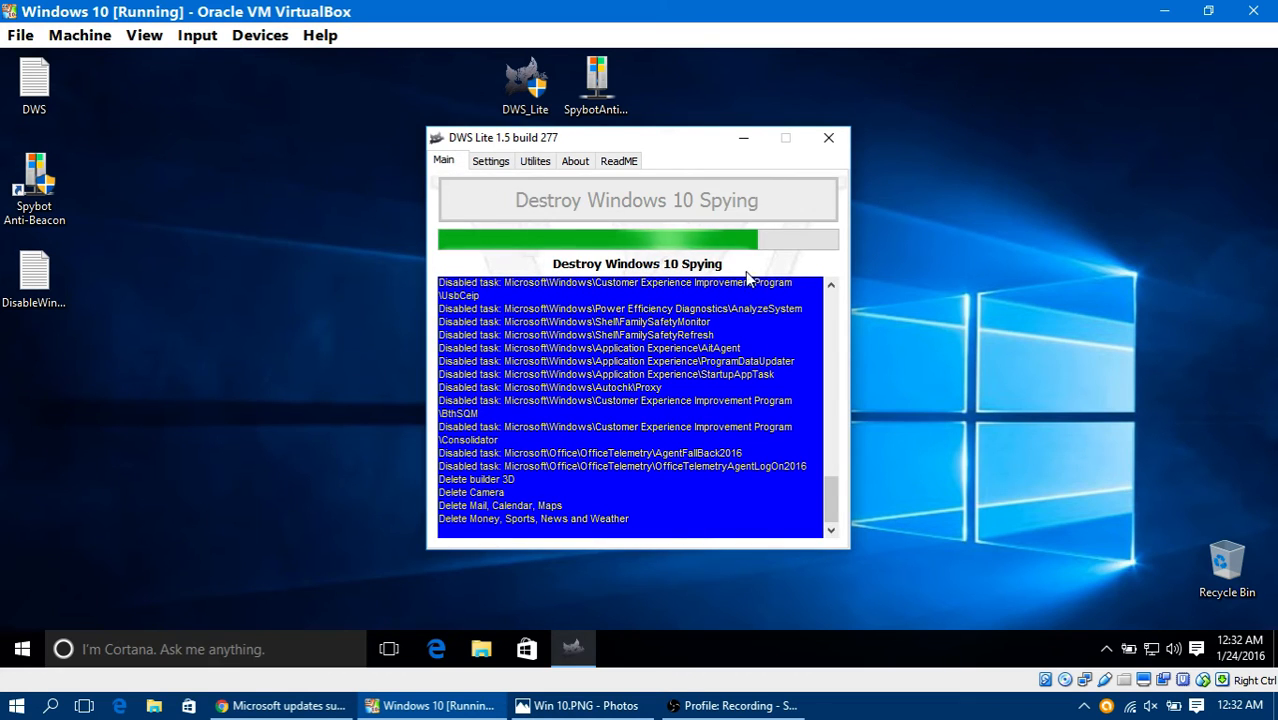
left_click(739, 129)
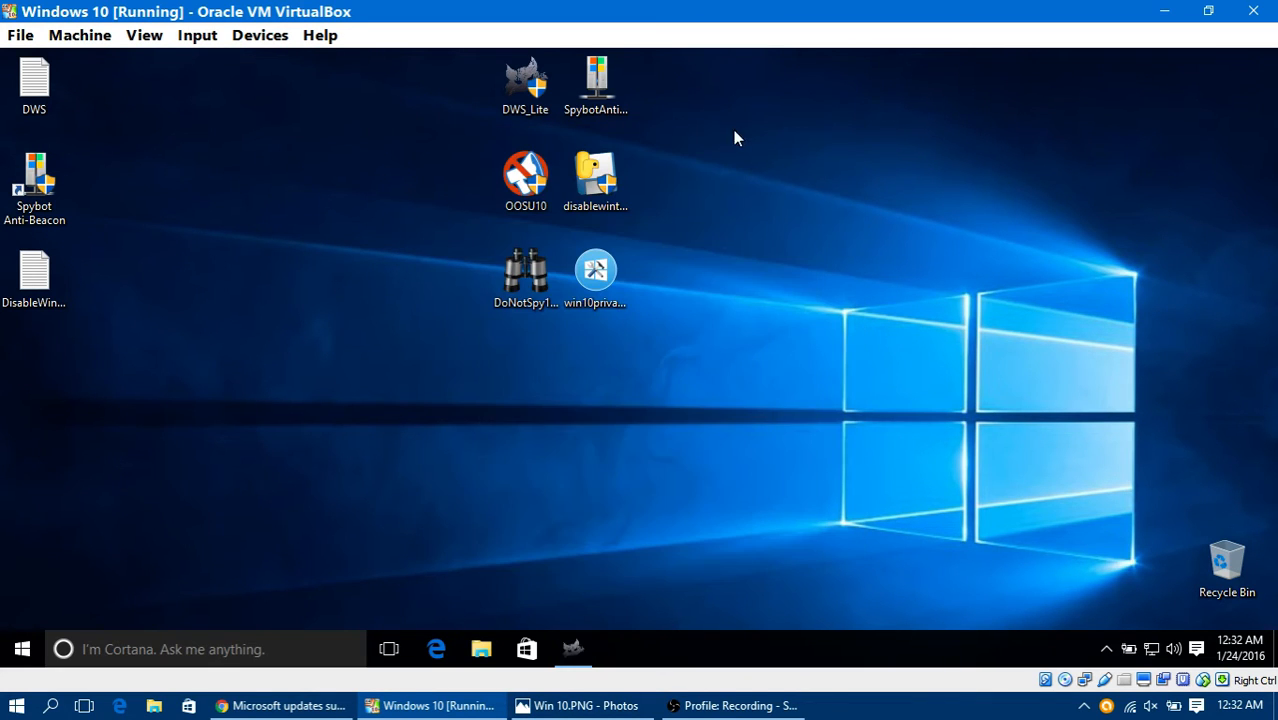
Step: Start the DoNotSpy10 installer in English, accept the license agreement, and keep the default folders and desktop icon
right_click(528, 258)
left_click(600, 292)
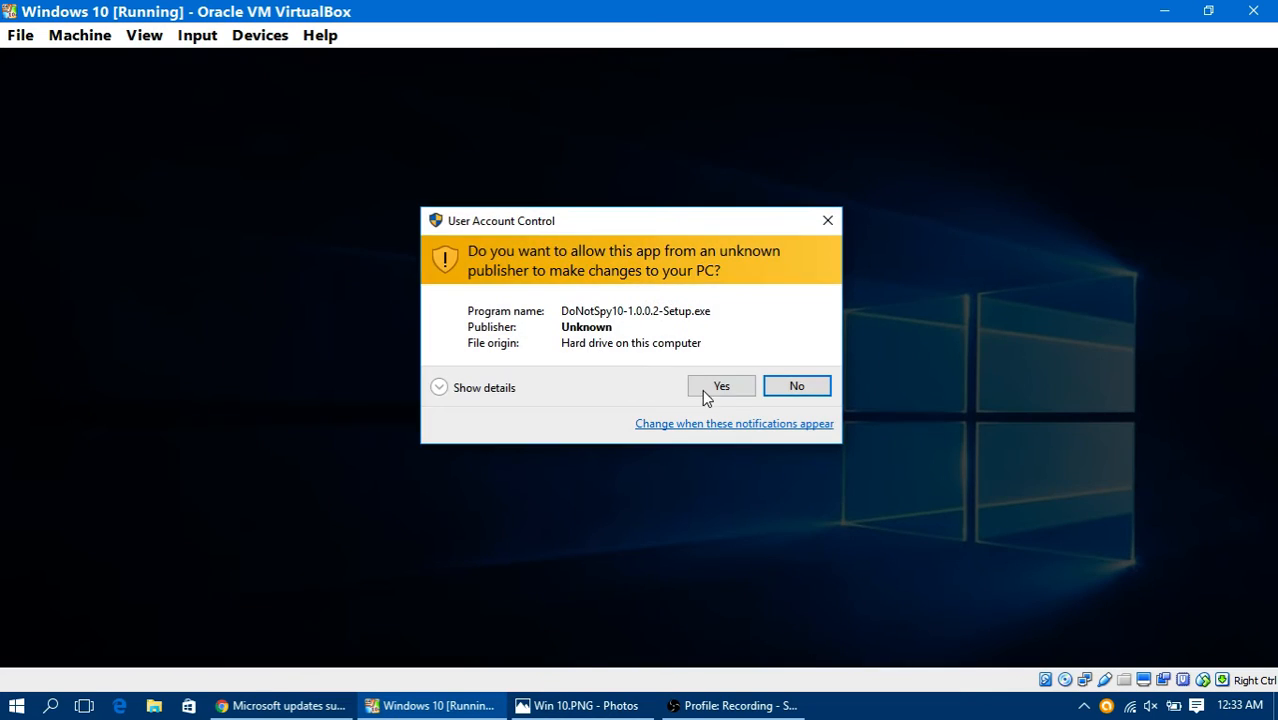
left_click(704, 384)
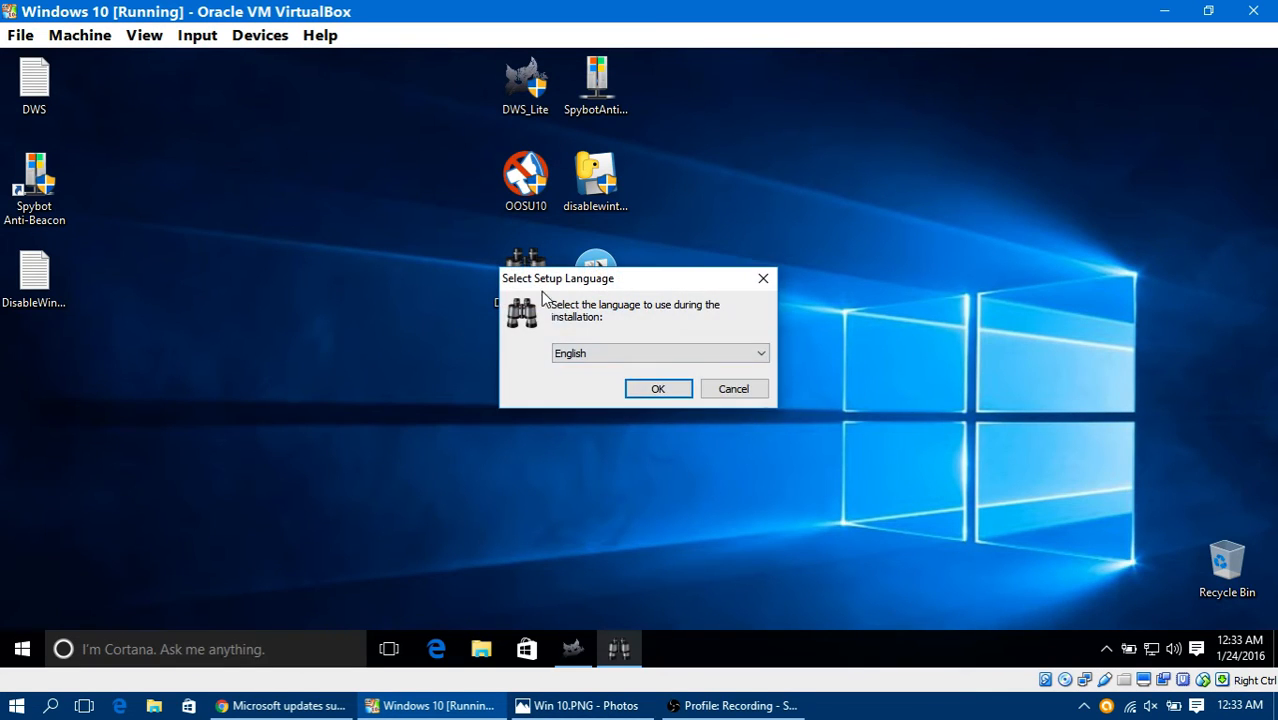
left_click(659, 389)
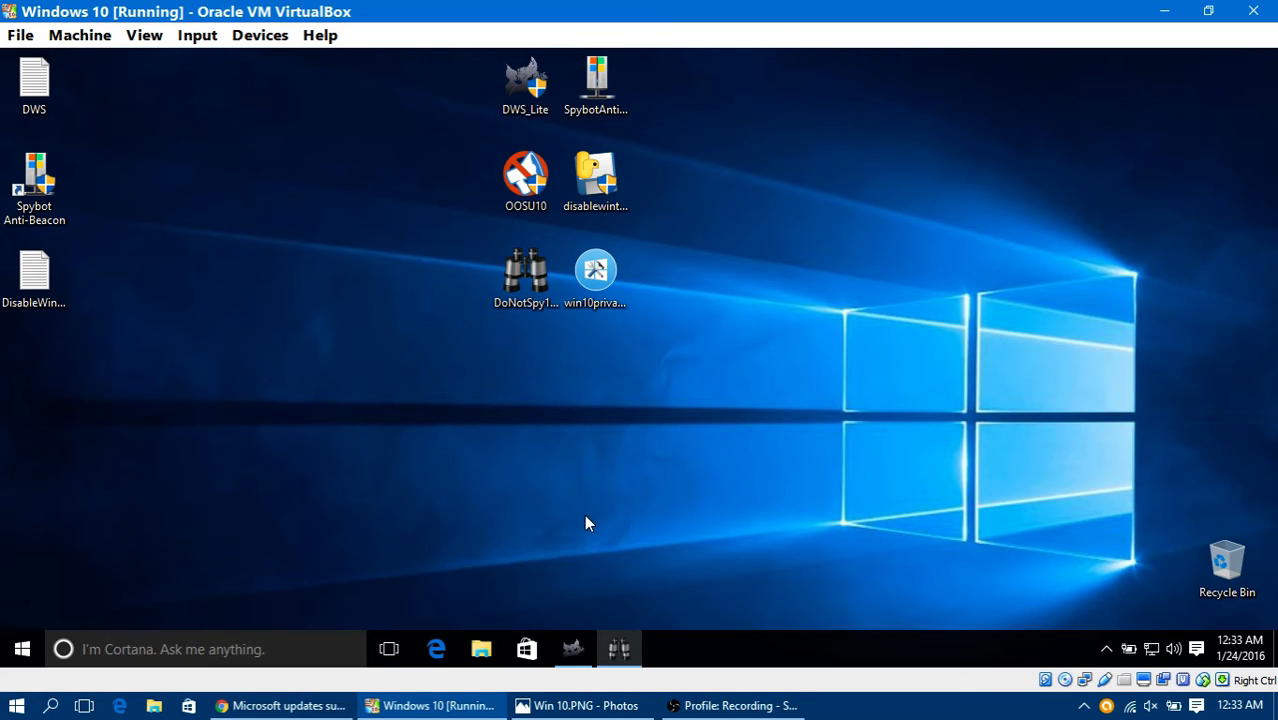
left_click(744, 499)
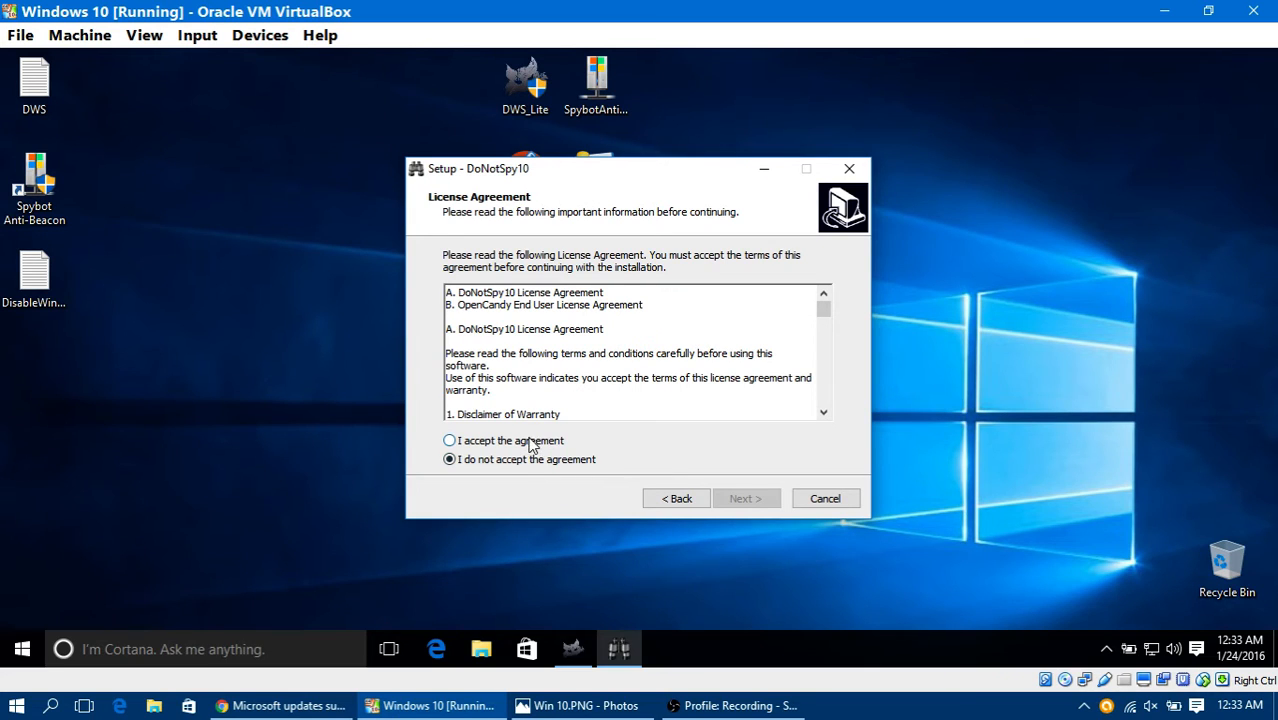
left_click(530, 444)
left_click(746, 499)
left_click(746, 499)
left_click(748, 500)
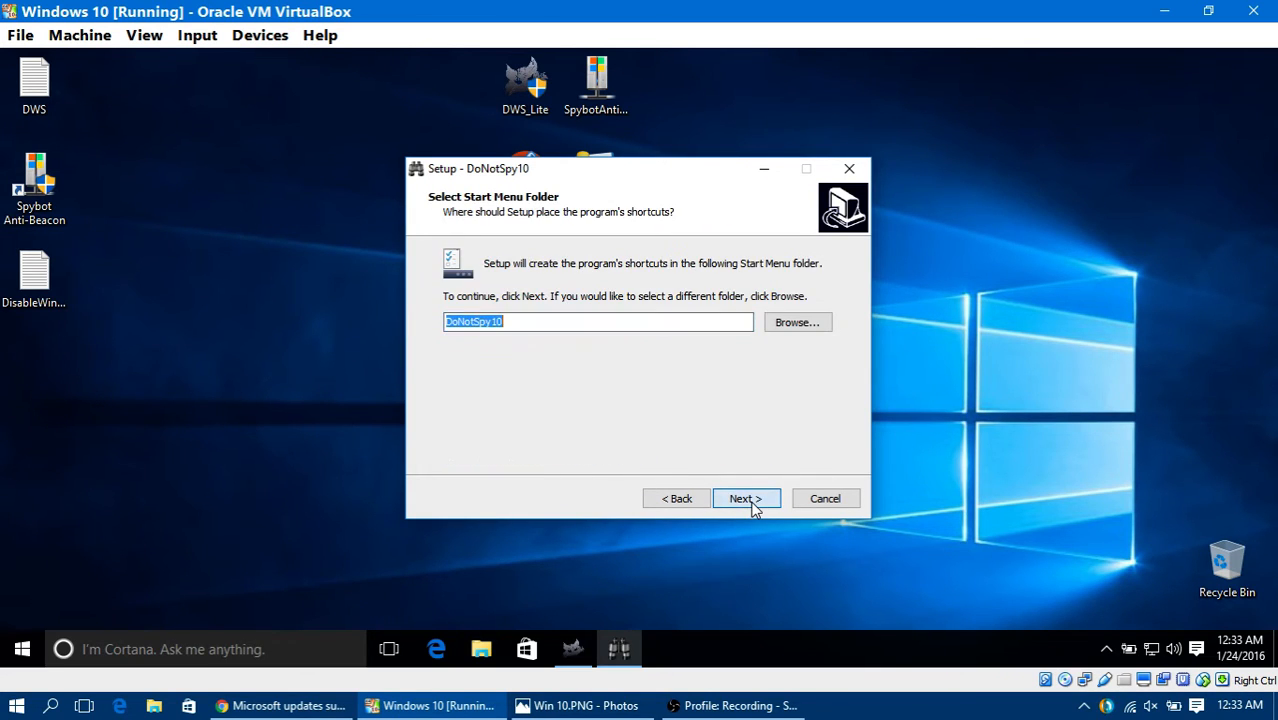
left_click(748, 500)
left_click(752, 502)
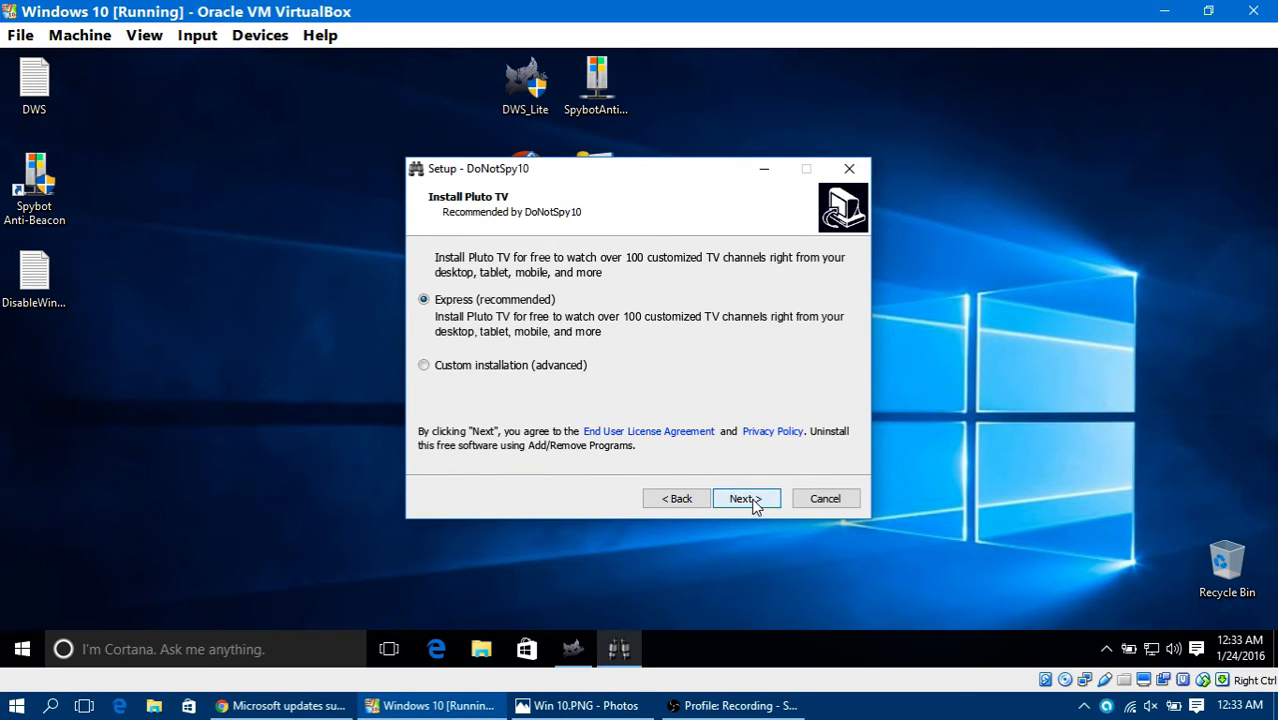
Step: Decline the bundled Pluto TV and TuneUp Utilities offers, and complete the DoNotSpy10 installation with the launch option kept on
left_click(524, 367)
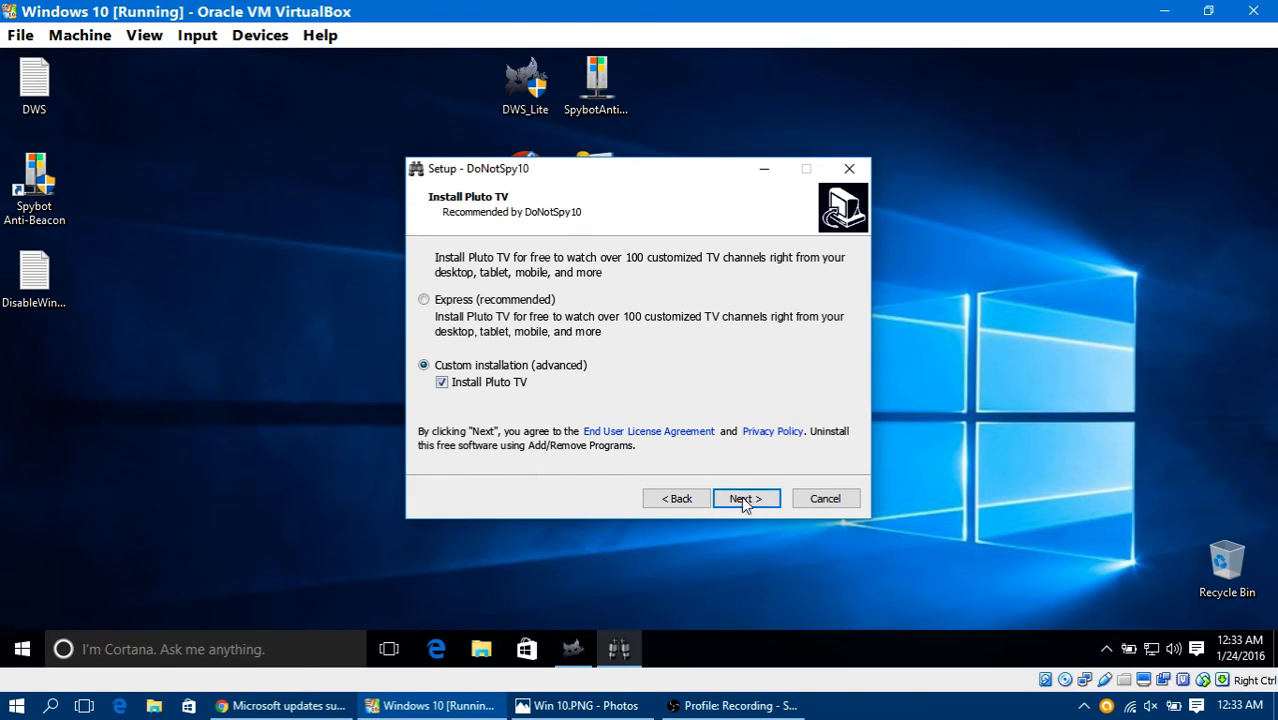
left_click(463, 384)
left_click(742, 498)
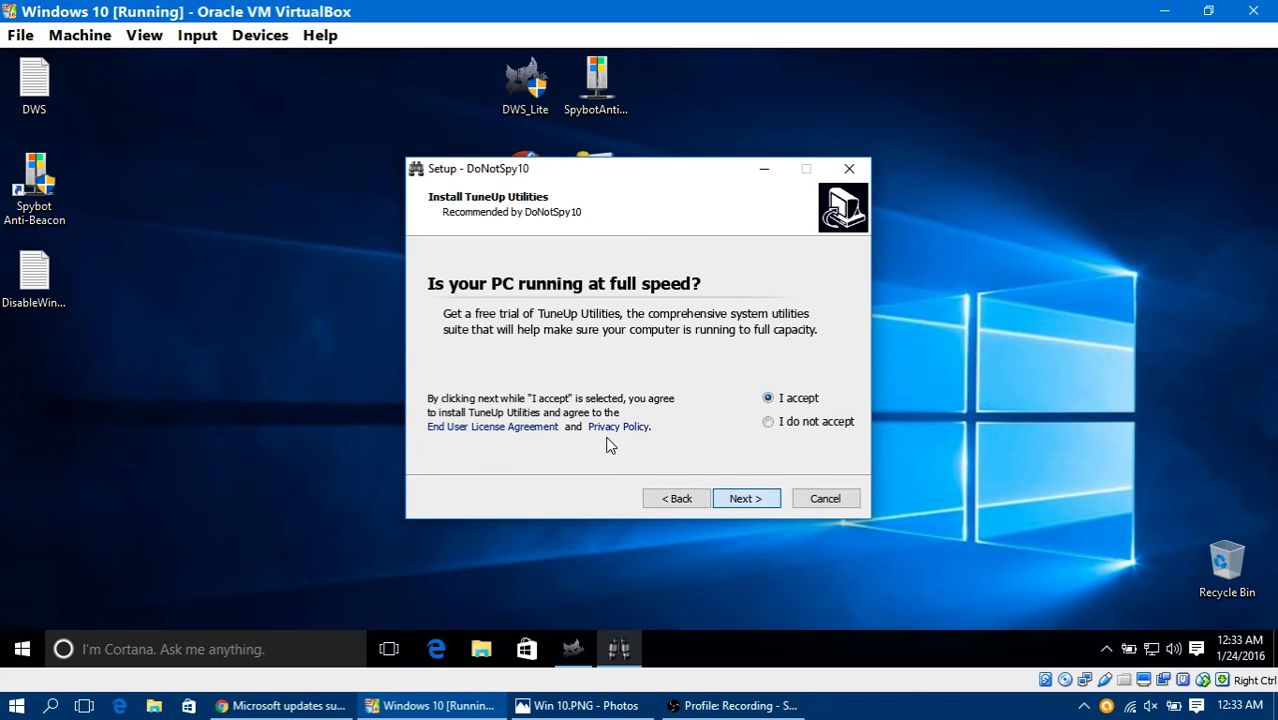
left_click(821, 423)
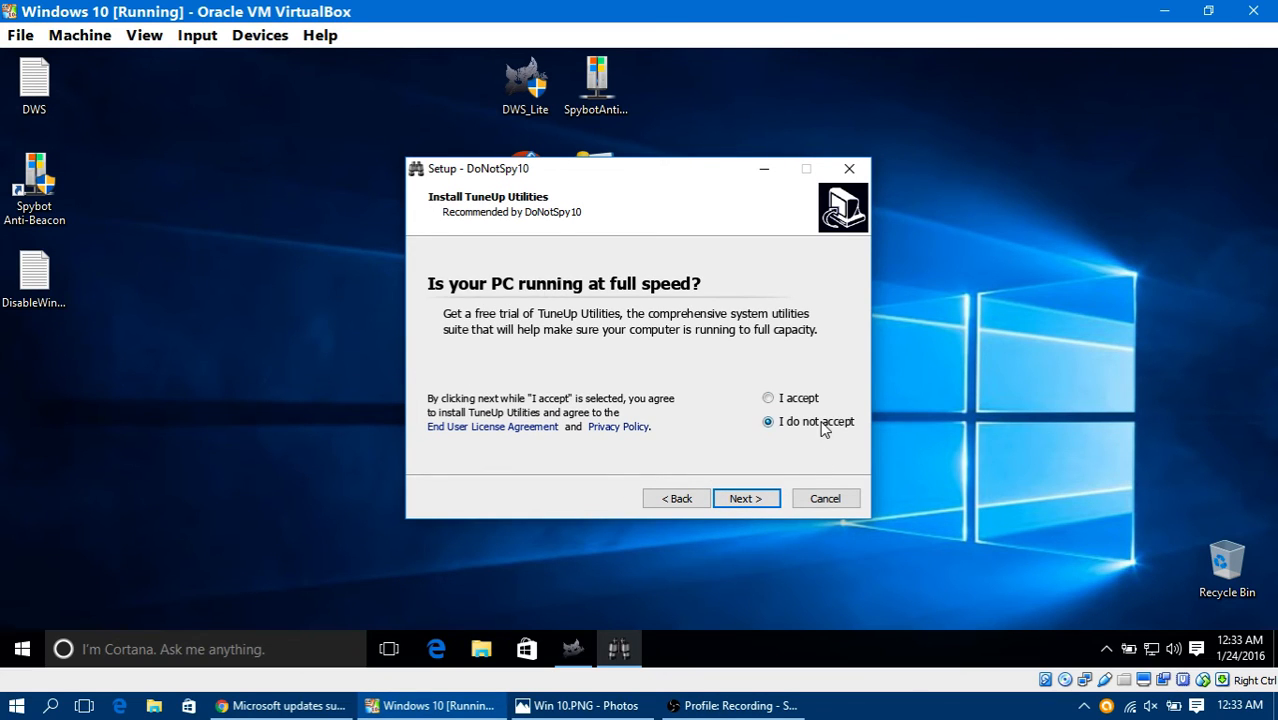
left_click(752, 500)
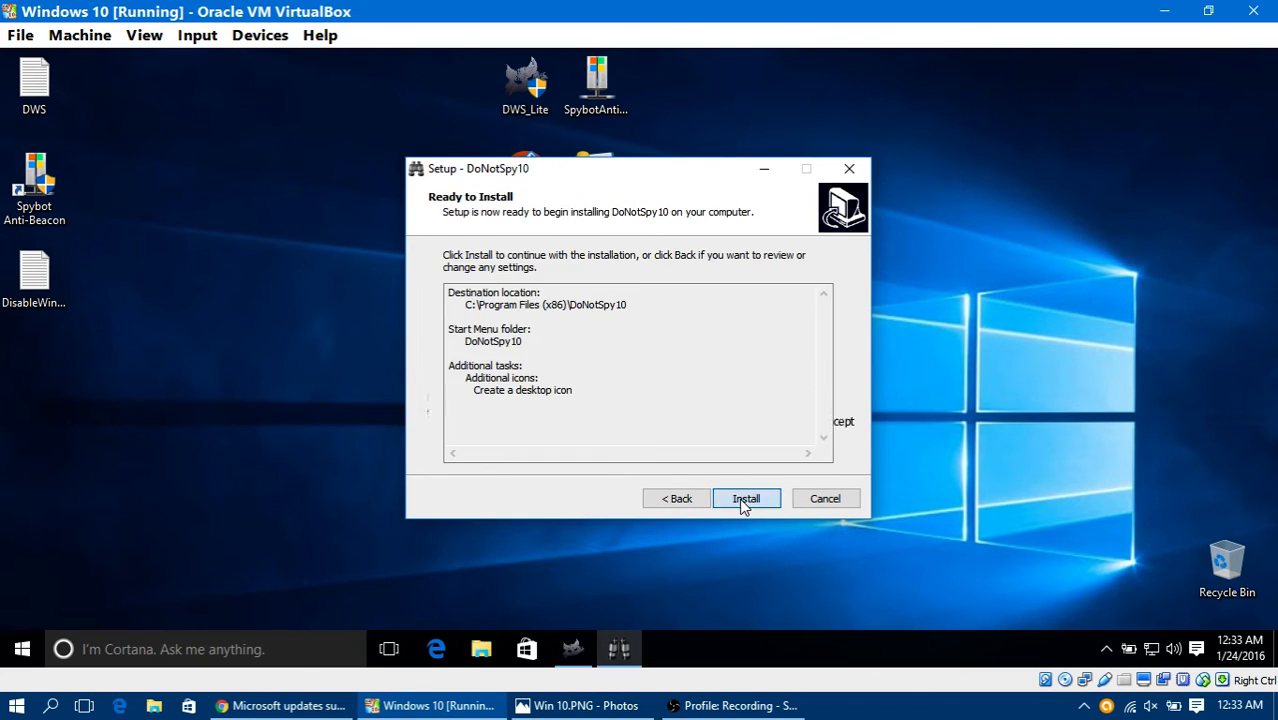
left_click(745, 499)
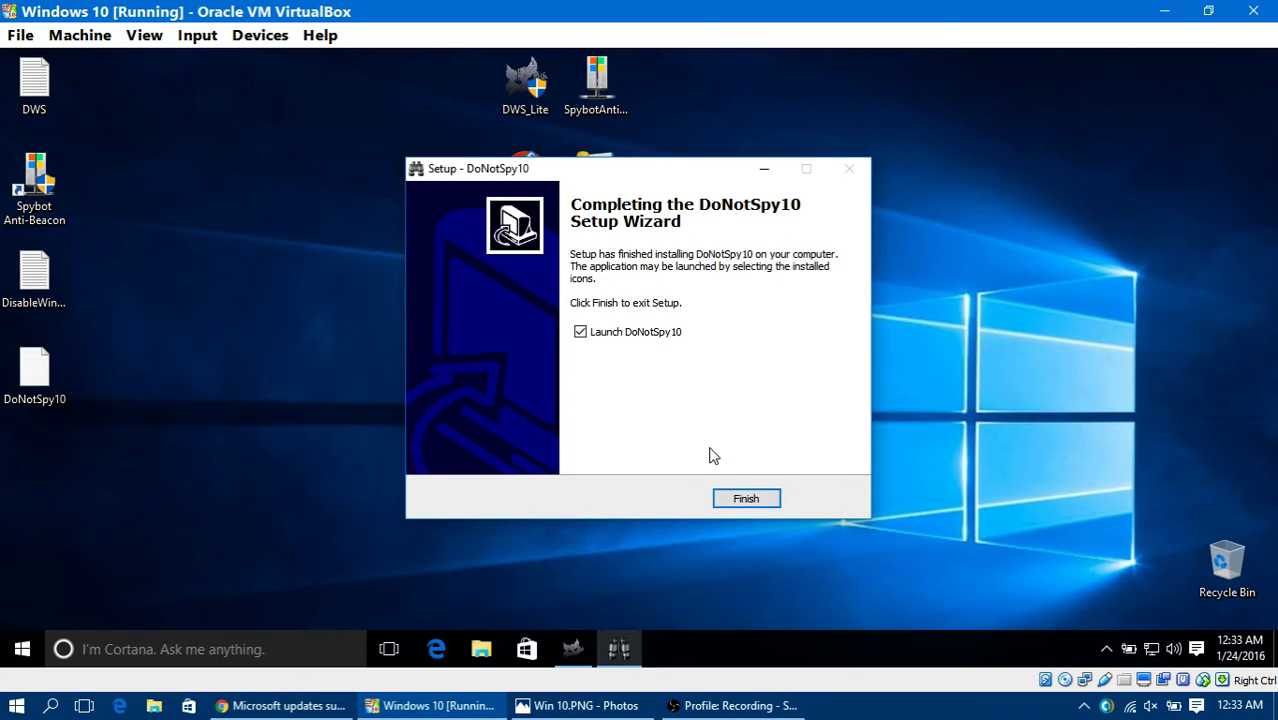
left_click(745, 503)
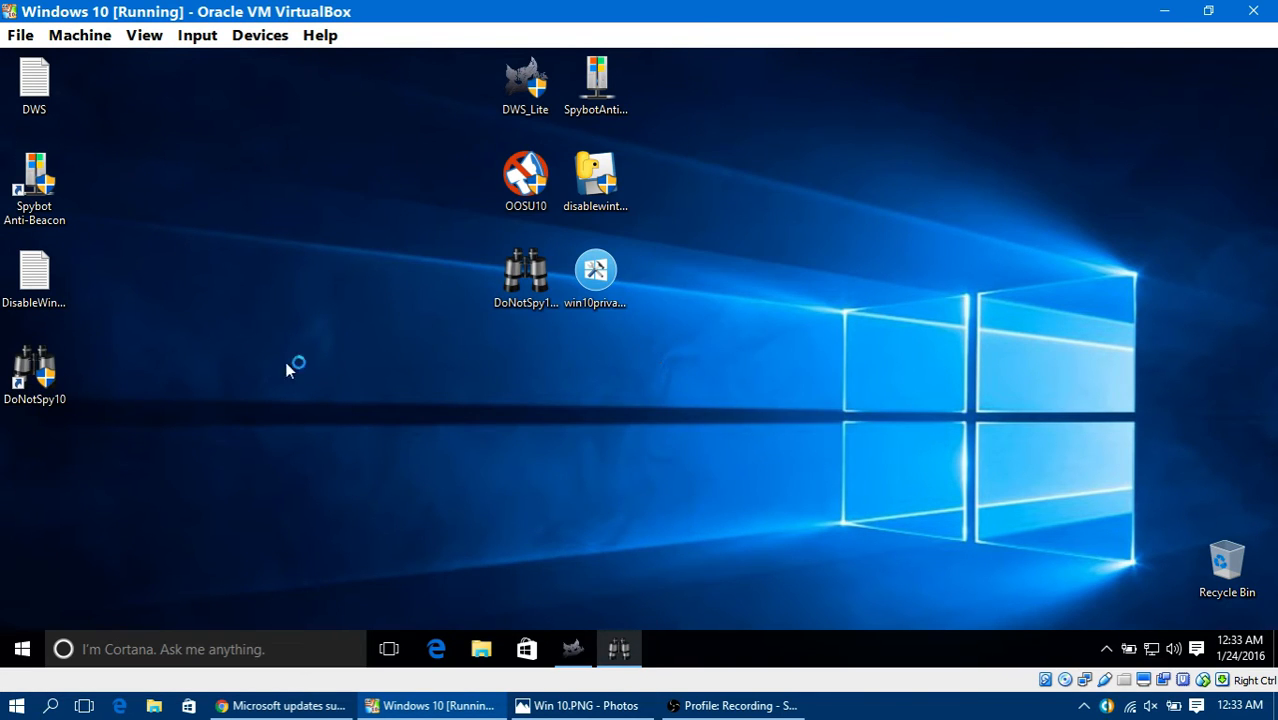
Step: Move the DoNotSpy10 shortcut below the DoNotSpy10 installer icon, run it as administrator, and decline creating a restore point
left_click_drag(55, 383, 550, 390)
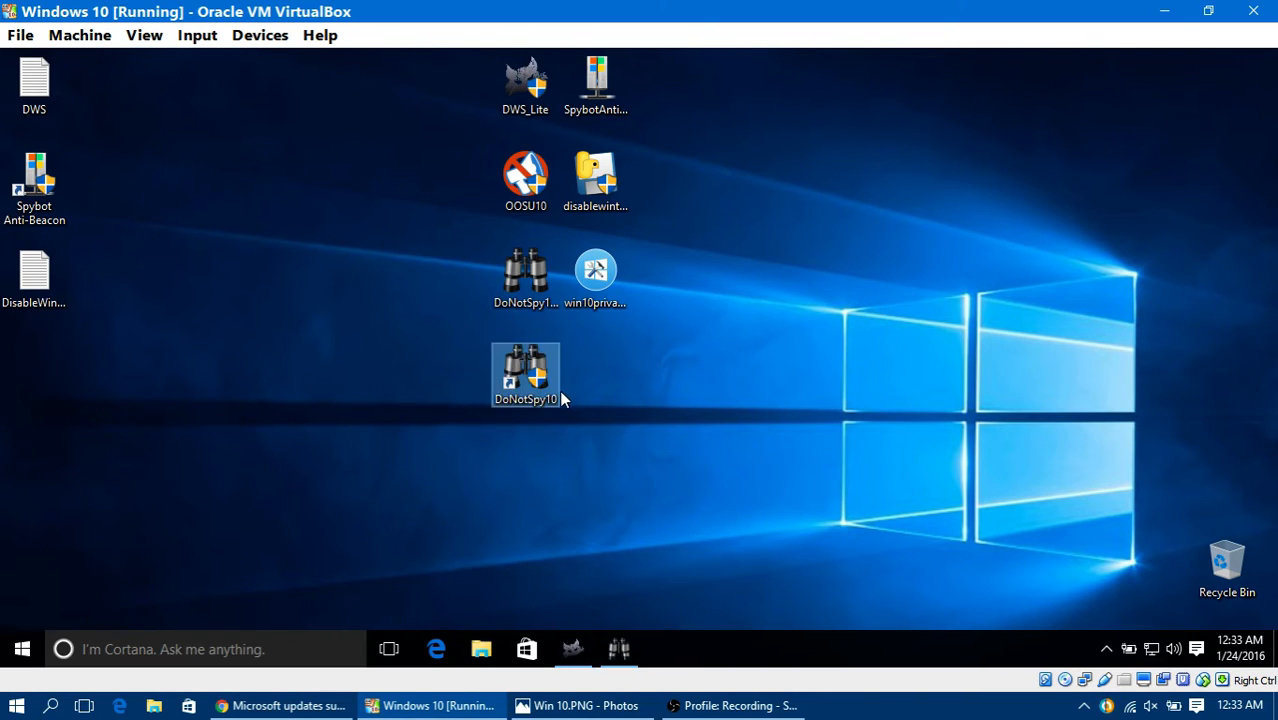
right_click(523, 378)
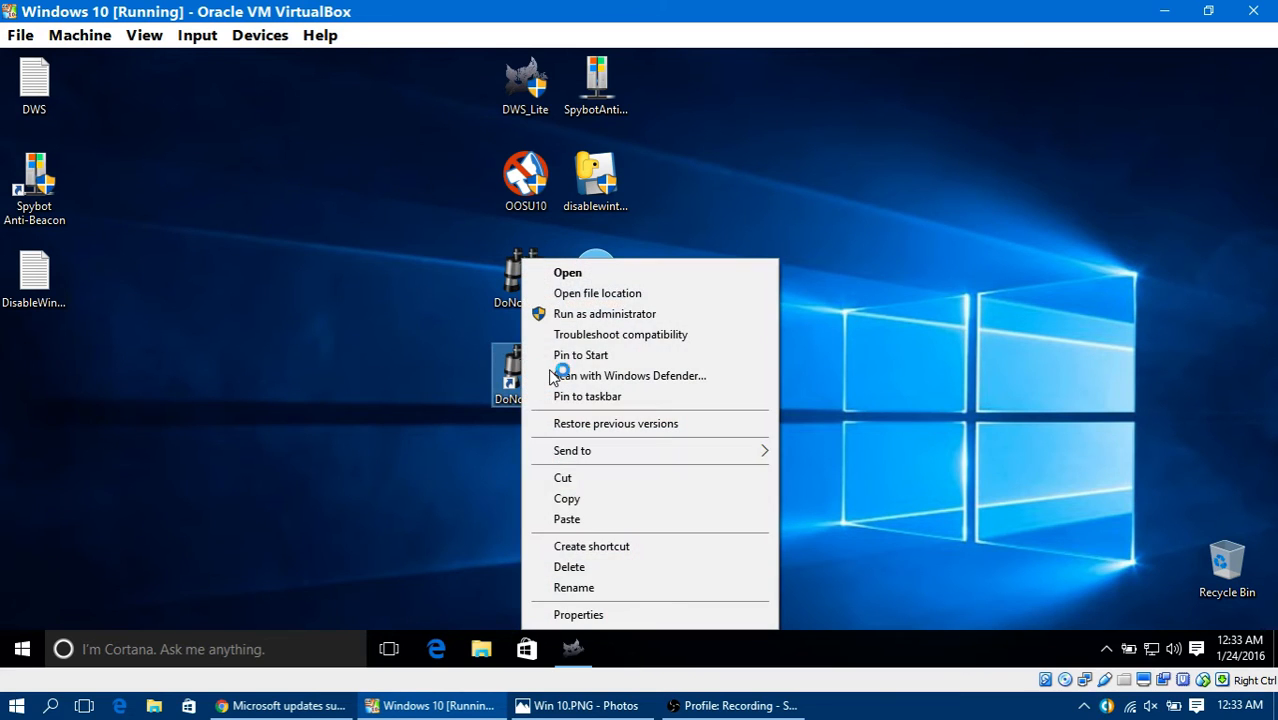
left_click(600, 316)
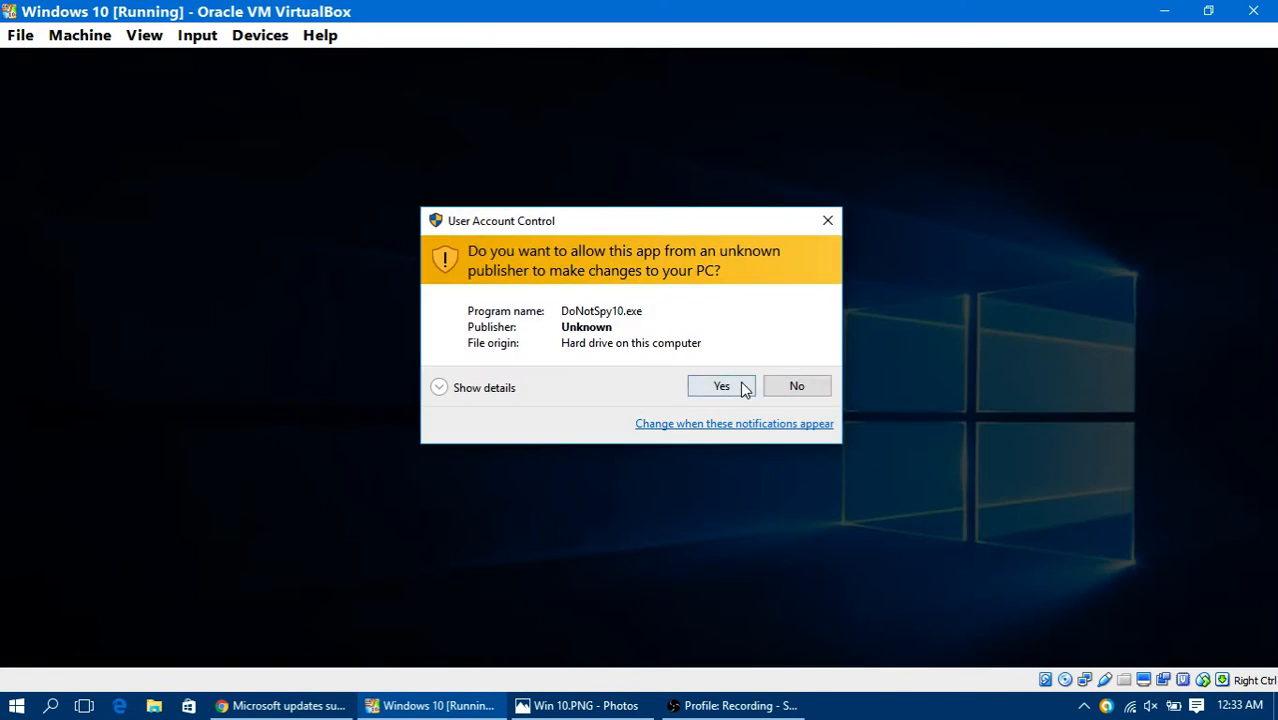
left_click(740, 389)
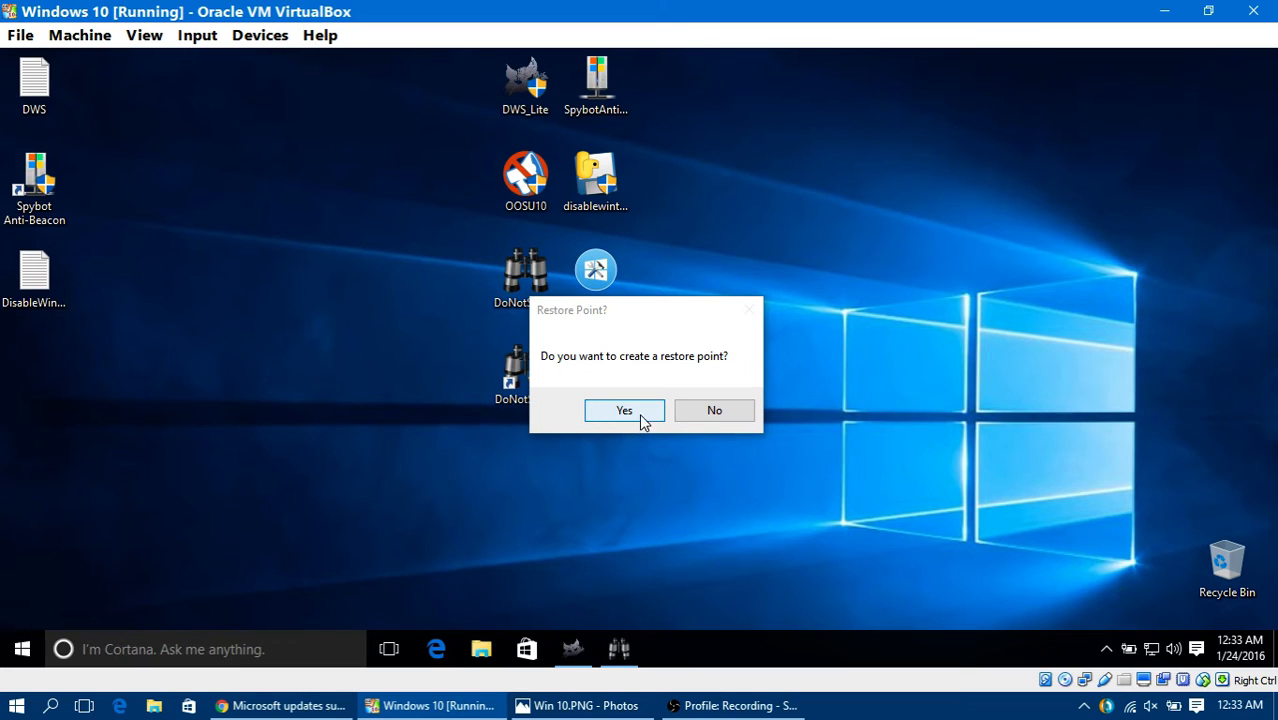
left_click(718, 412)
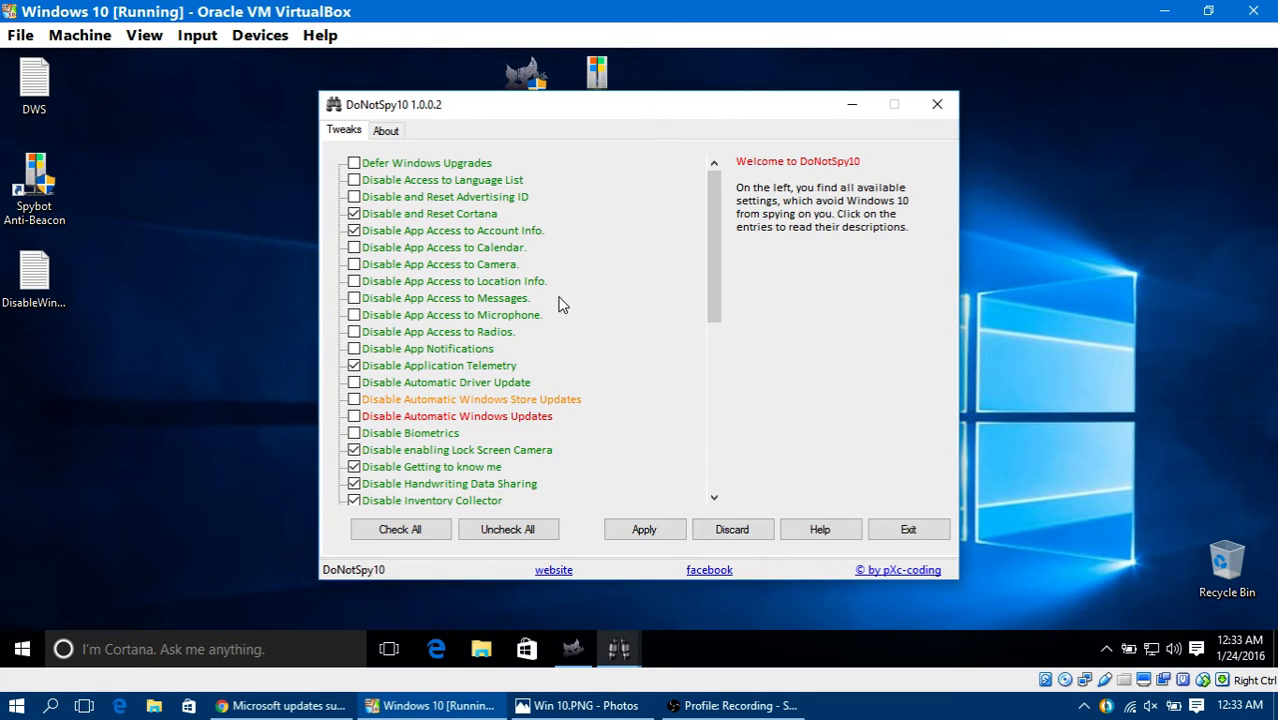
Step: Select and apply all DoNotSpy10 tweaks, and close both open instances of the program, declining the second restore point
left_click(355, 163)
left_click(354, 180)
scroll(428, 390, "down", 1)
left_click(437, 531)
scroll(530, 448, "down", 7)
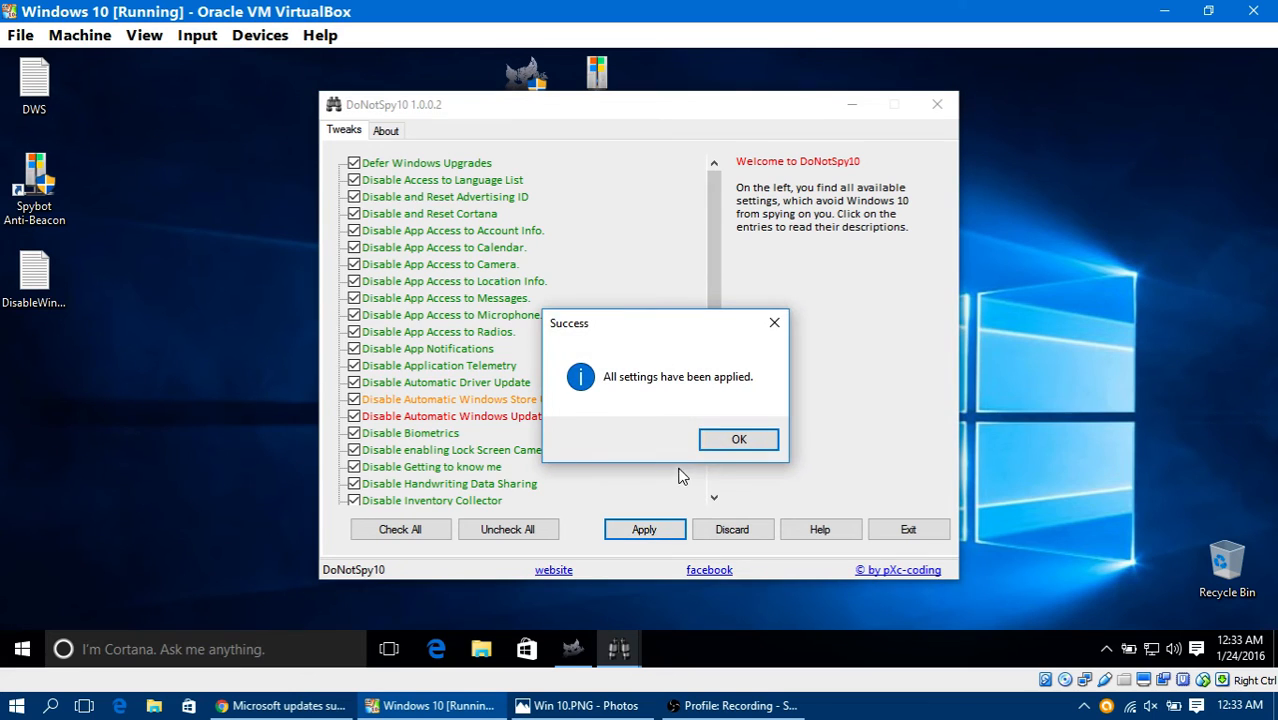
left_click(737, 440)
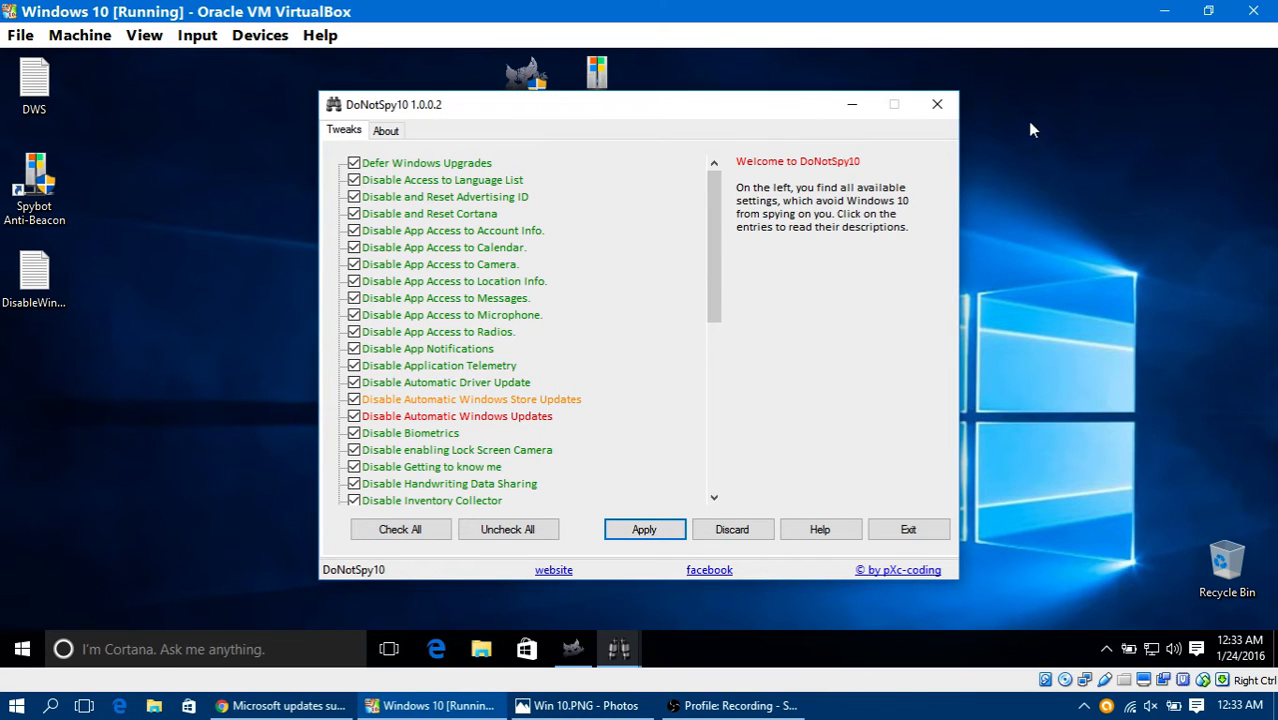
left_click(937, 104)
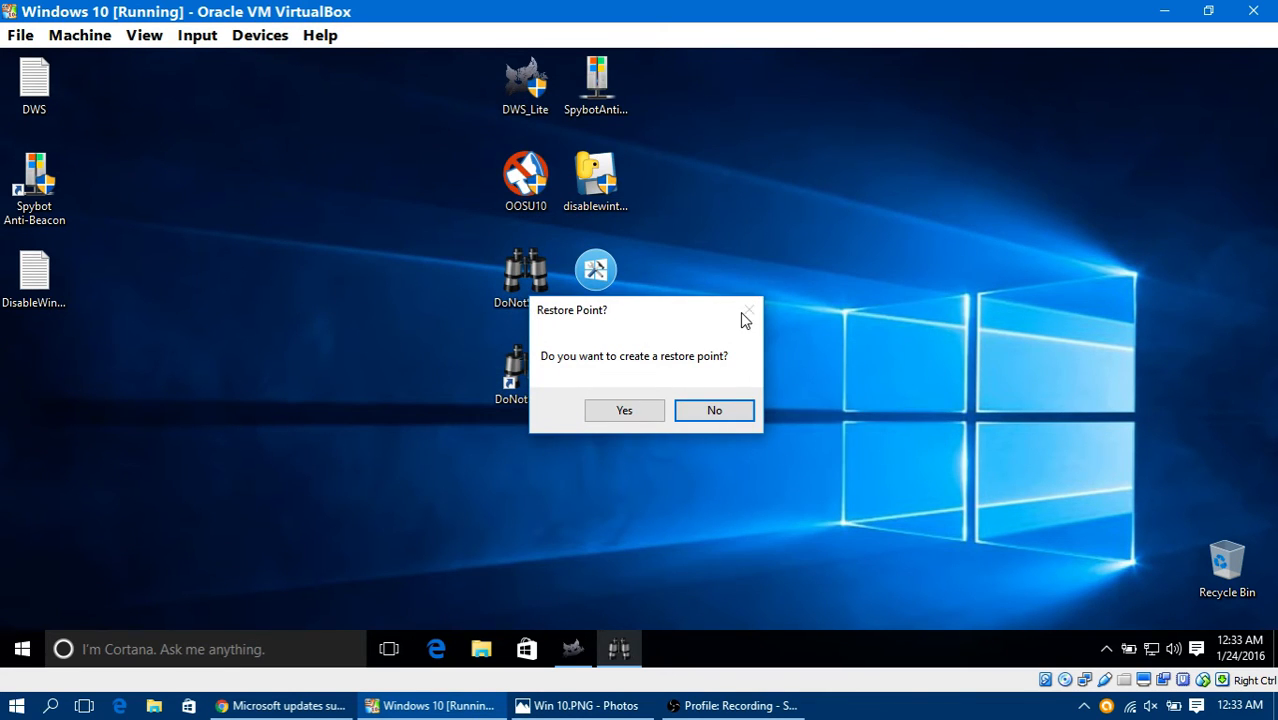
left_click(717, 412)
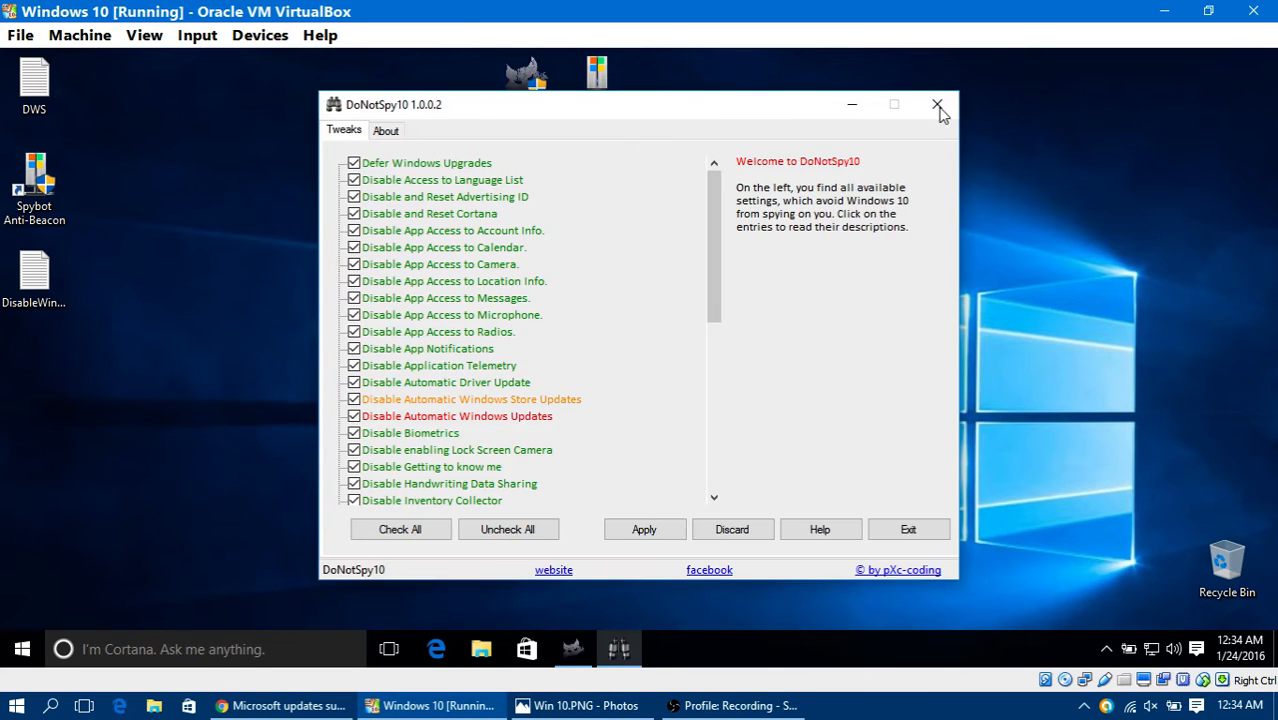
left_click(937, 104)
Step: Run win10privacyfix as administrator, dismiss its notice, check the system's privacy state, and close the tool
right_click(612, 260)
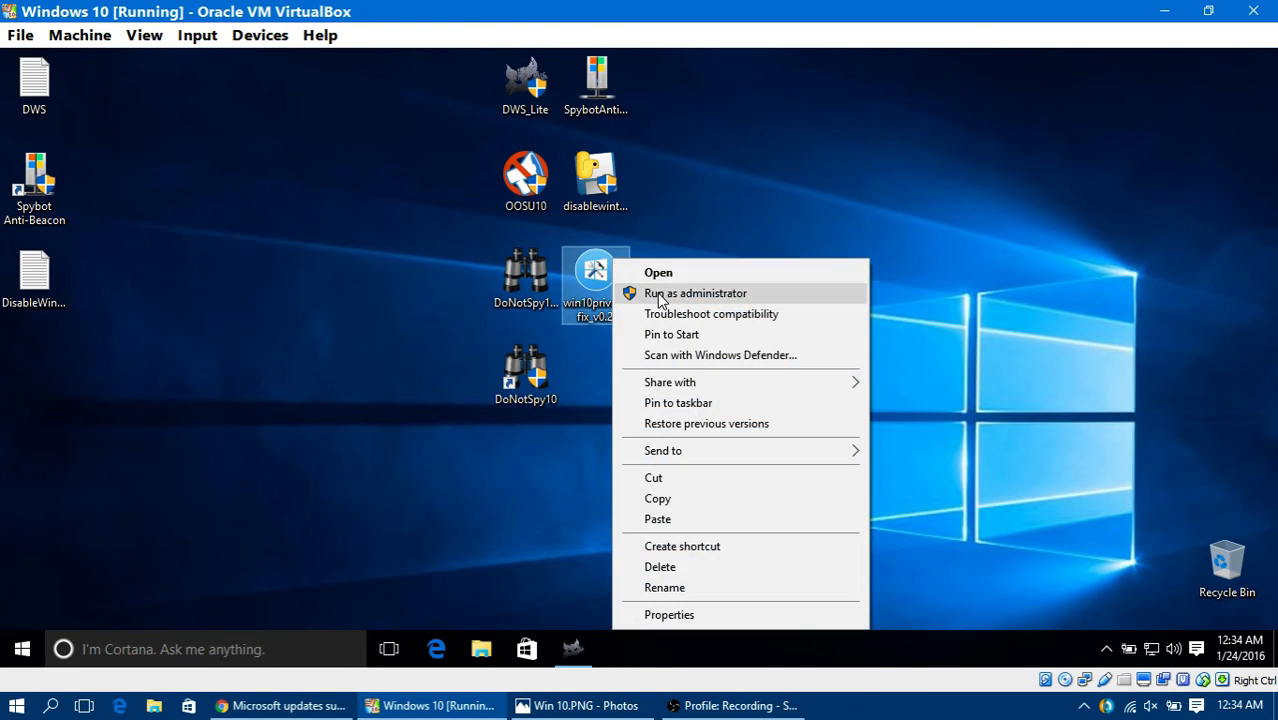
left_click(658, 295)
left_click(730, 386)
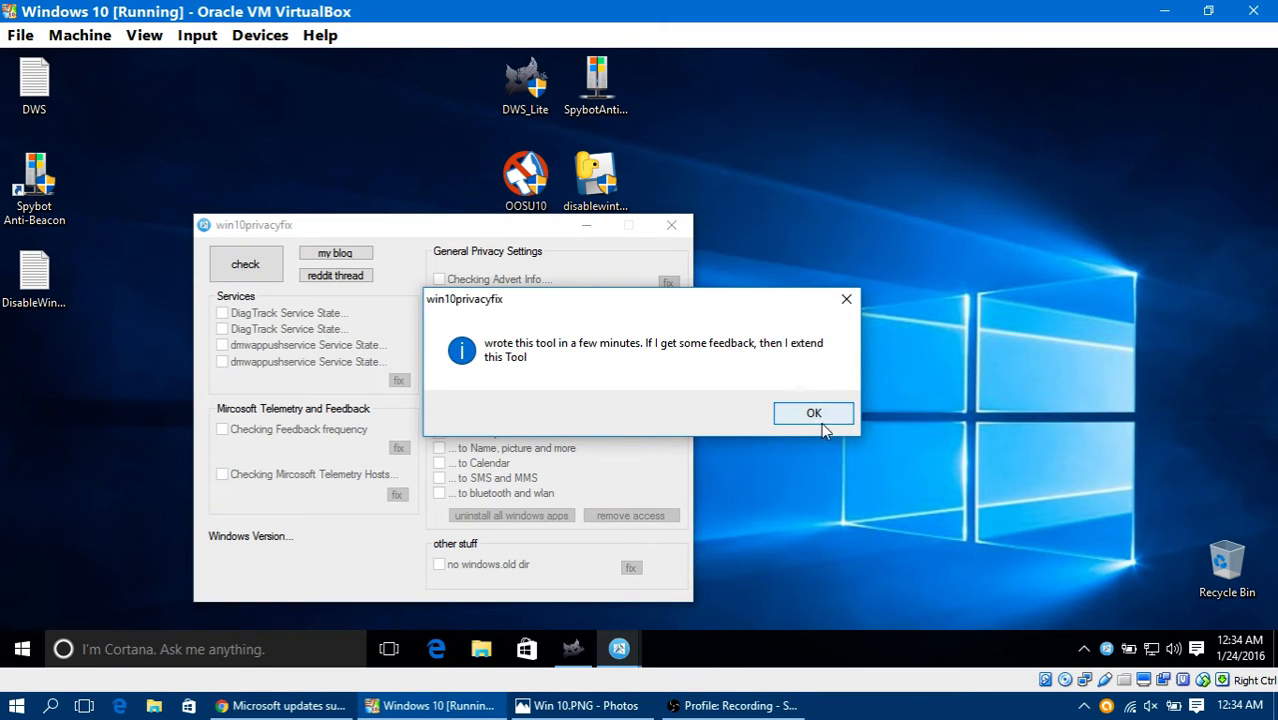
left_click(814, 415)
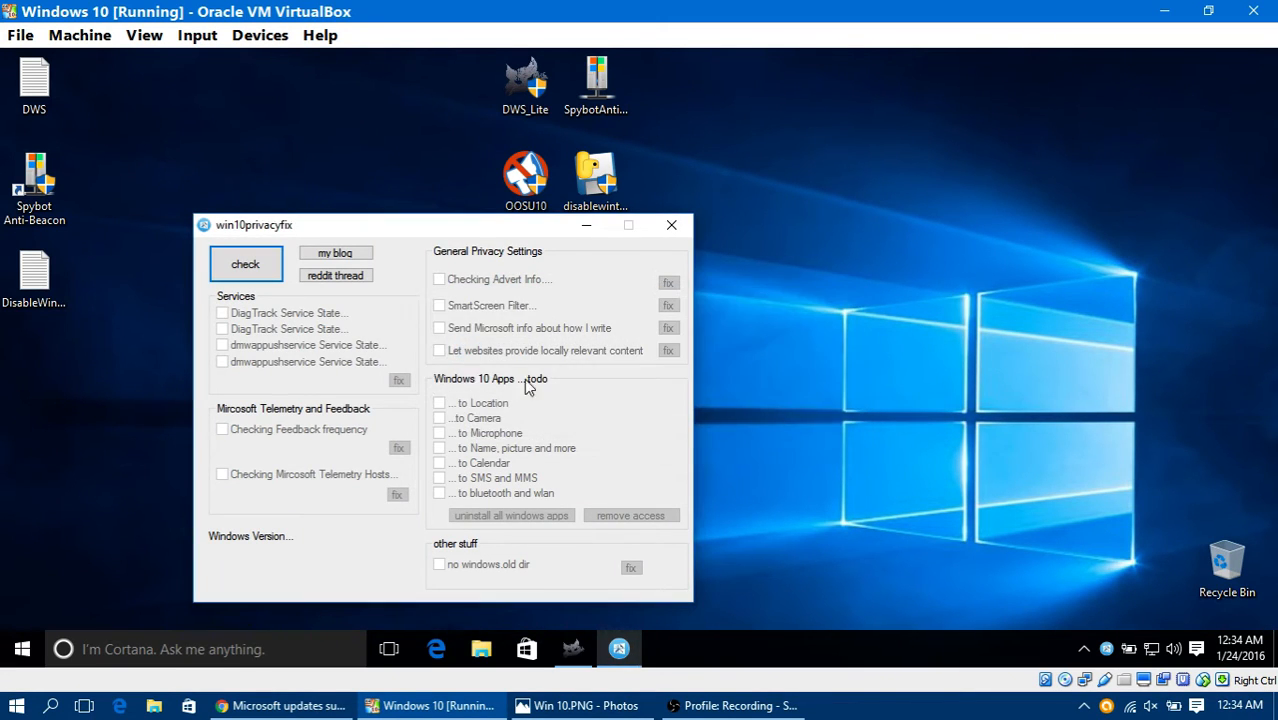
left_click(262, 277)
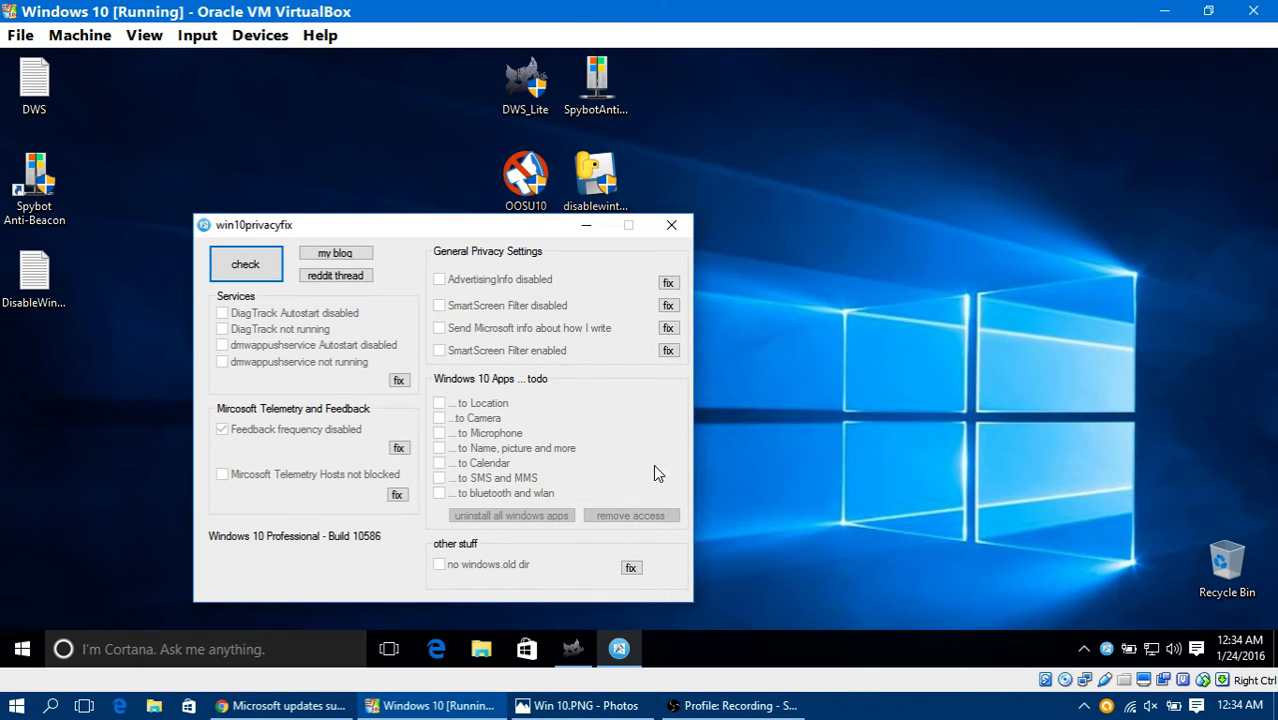
left_click(671, 225)
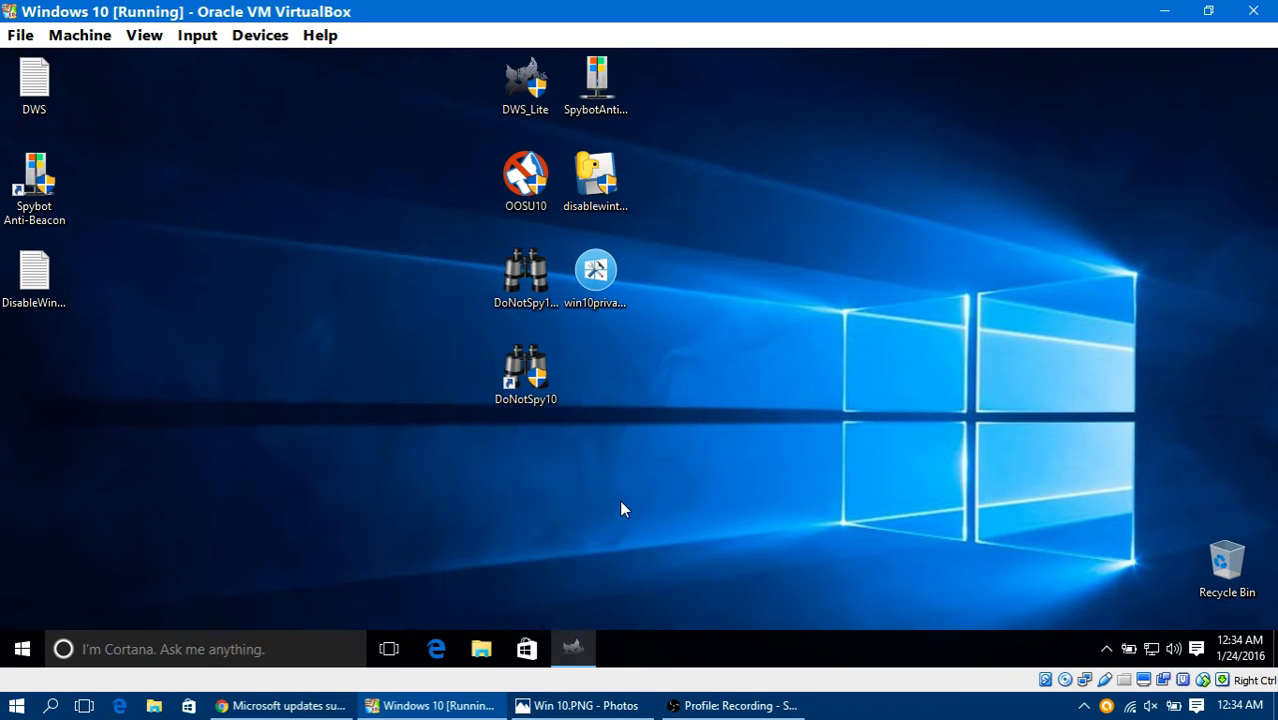
Step: Close DWS Lite in the virtual machine, restart its Windows, and minimize the virtual machine window
left_click(575, 640)
left_click(832, 135)
left_click(24, 644)
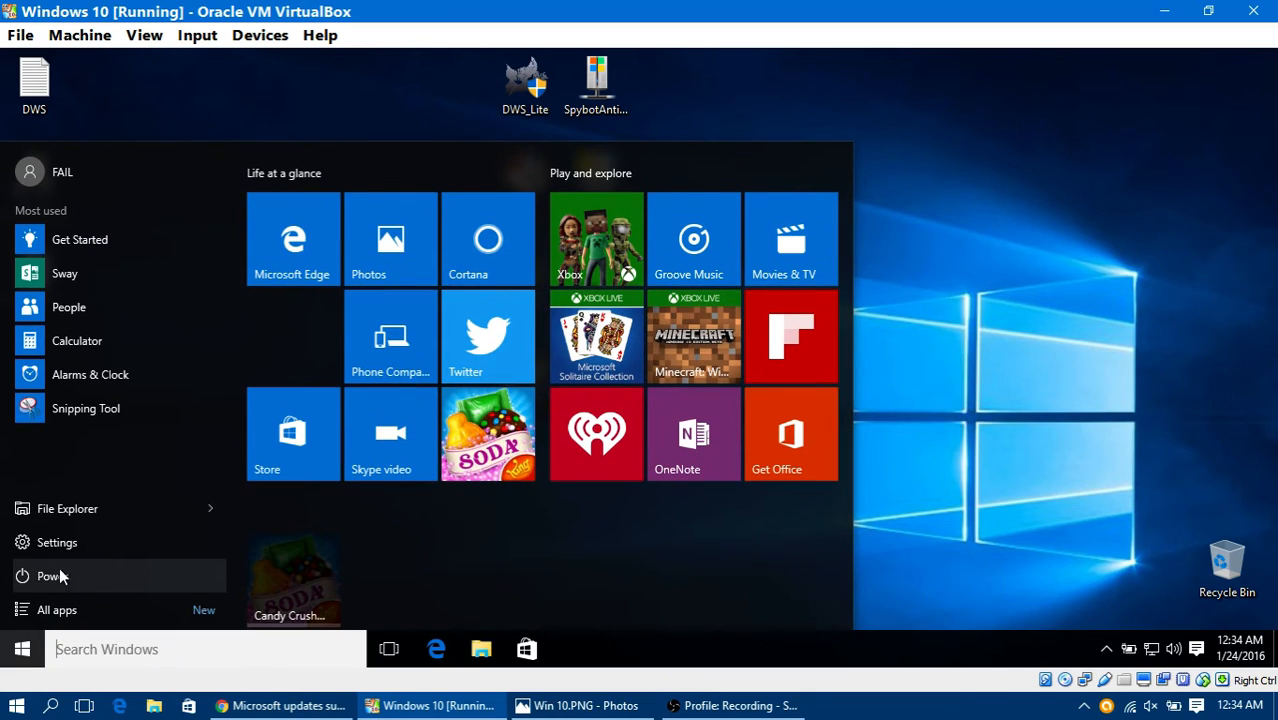
left_click(80, 570)
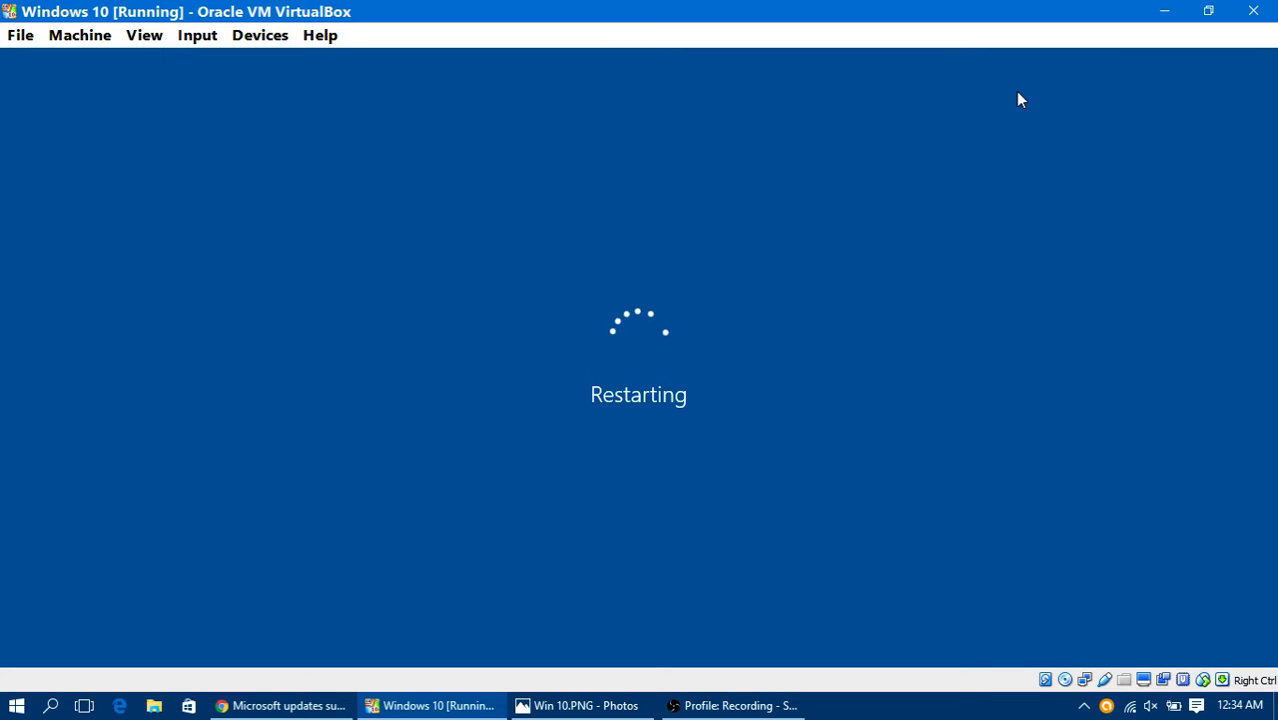
left_click(1163, 10)
left_click(1199, 9)
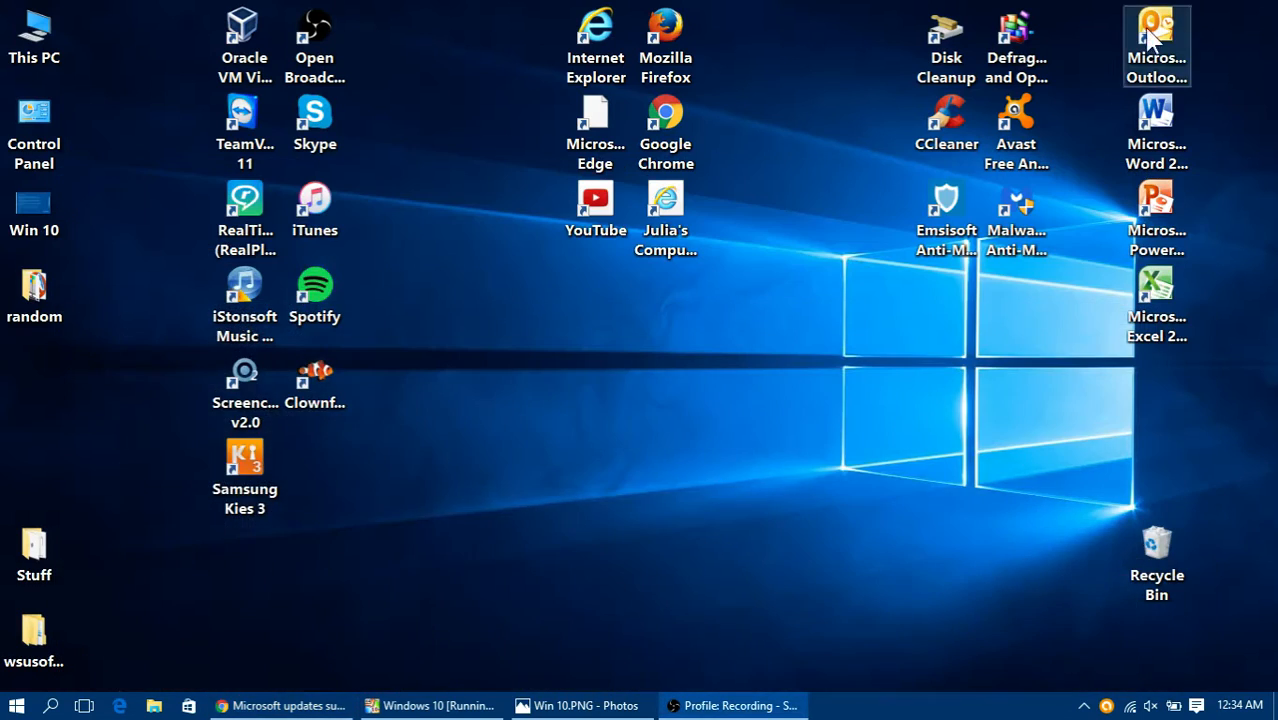
Step: Open the random folder on the host desktop and review the Express settings page in the Win 10.PNG image
double_click(46, 295)
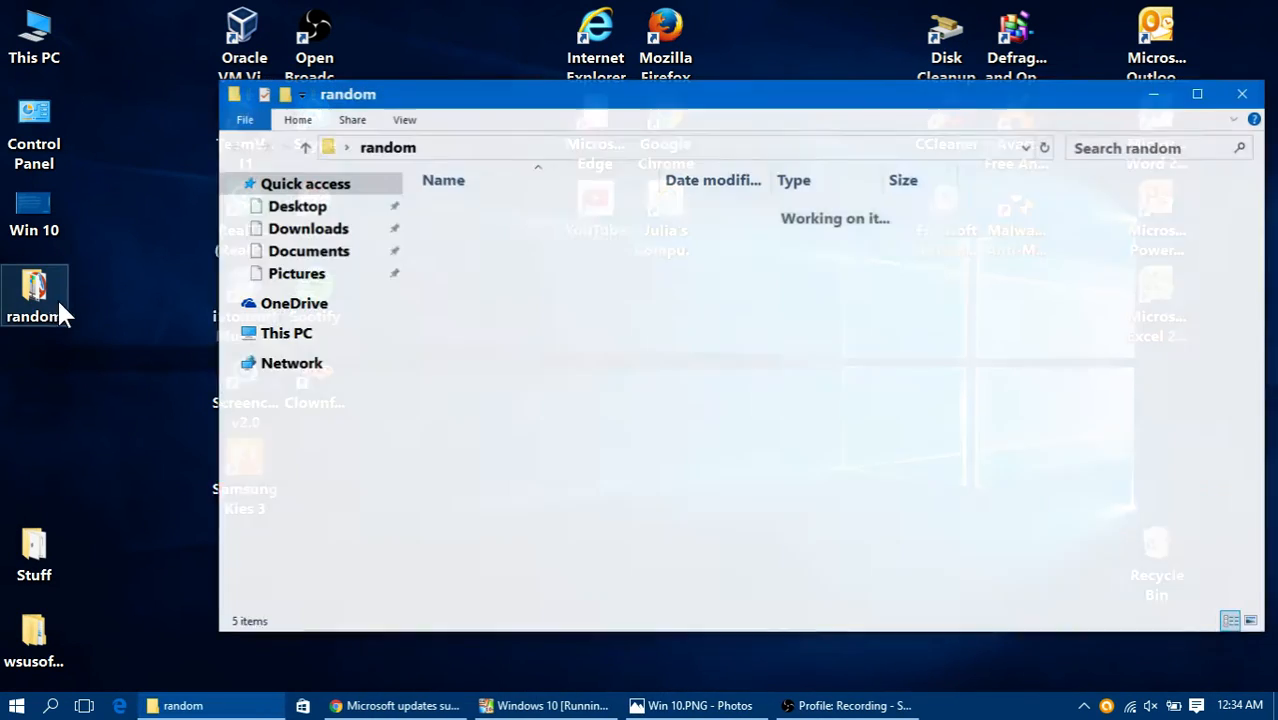
left_click(660, 706)
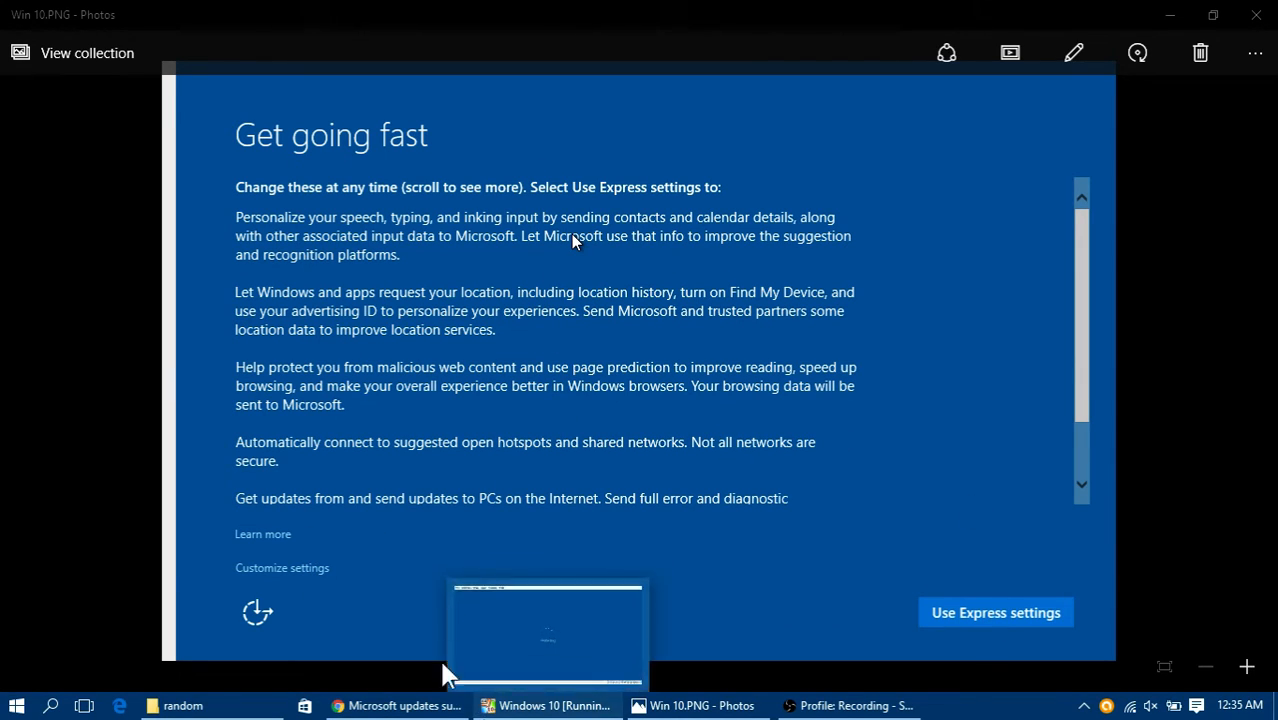
left_click(1272, 20)
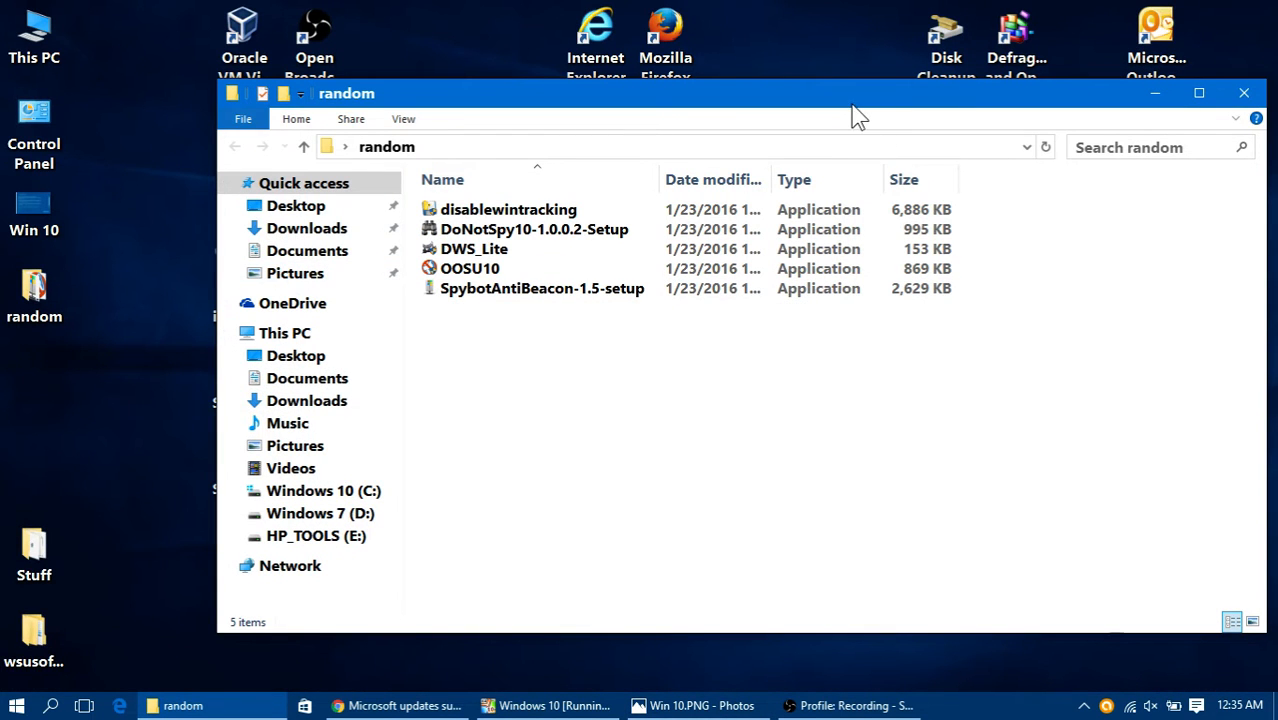
Step: Launch DWS_Lite from the host's random folder, minimize the folder, and check the virtual machine's restart while the program loads
left_click_drag(819, 117, 756, 120)
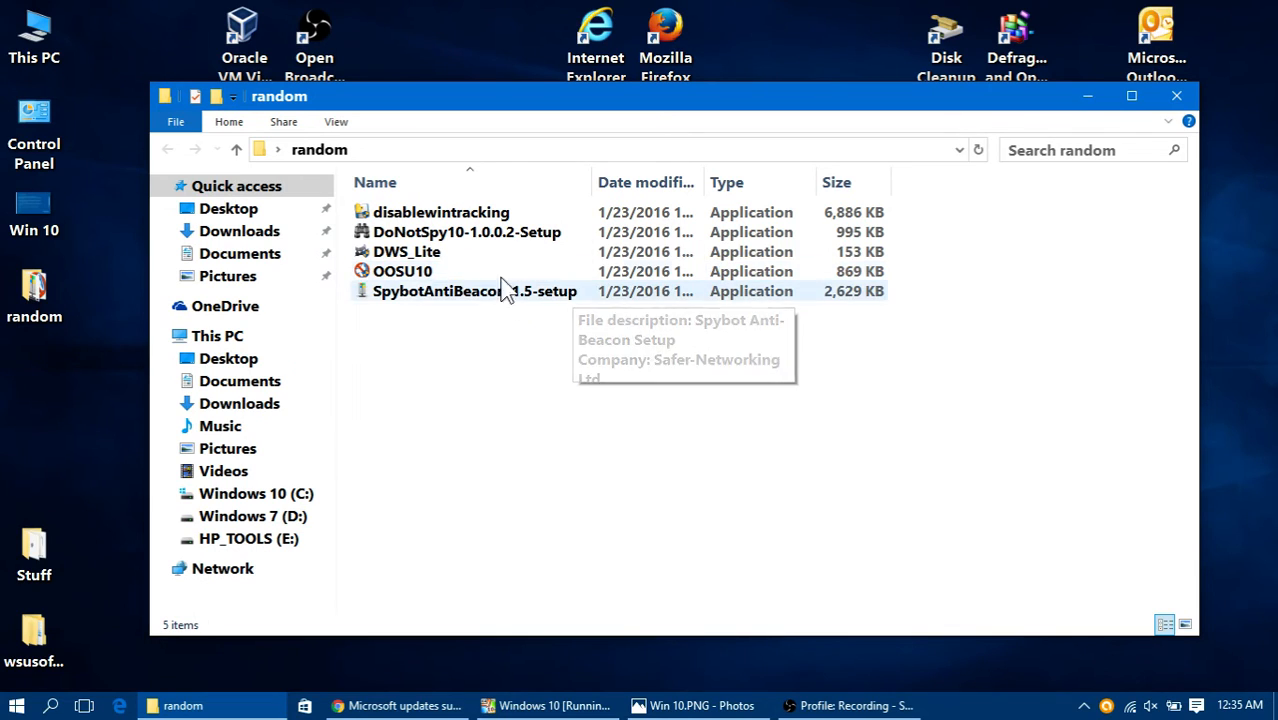
double_click(432, 258)
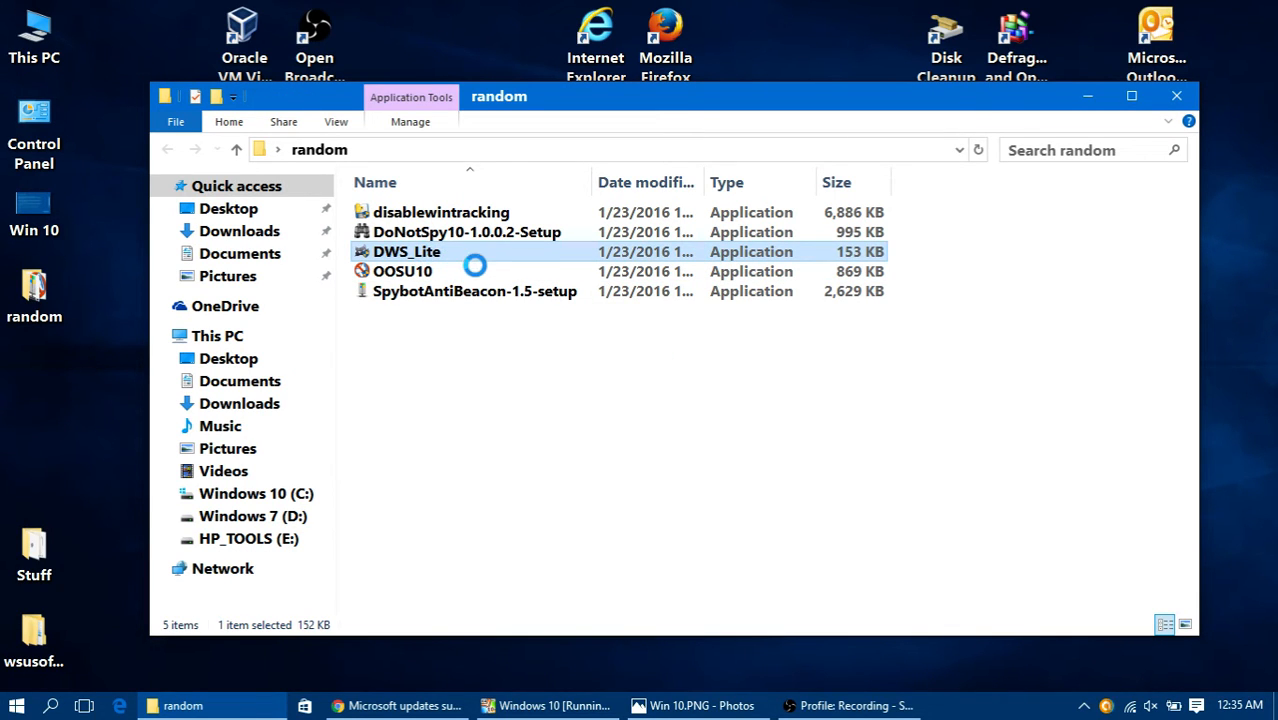
right_click(428, 254)
left_click(481, 245)
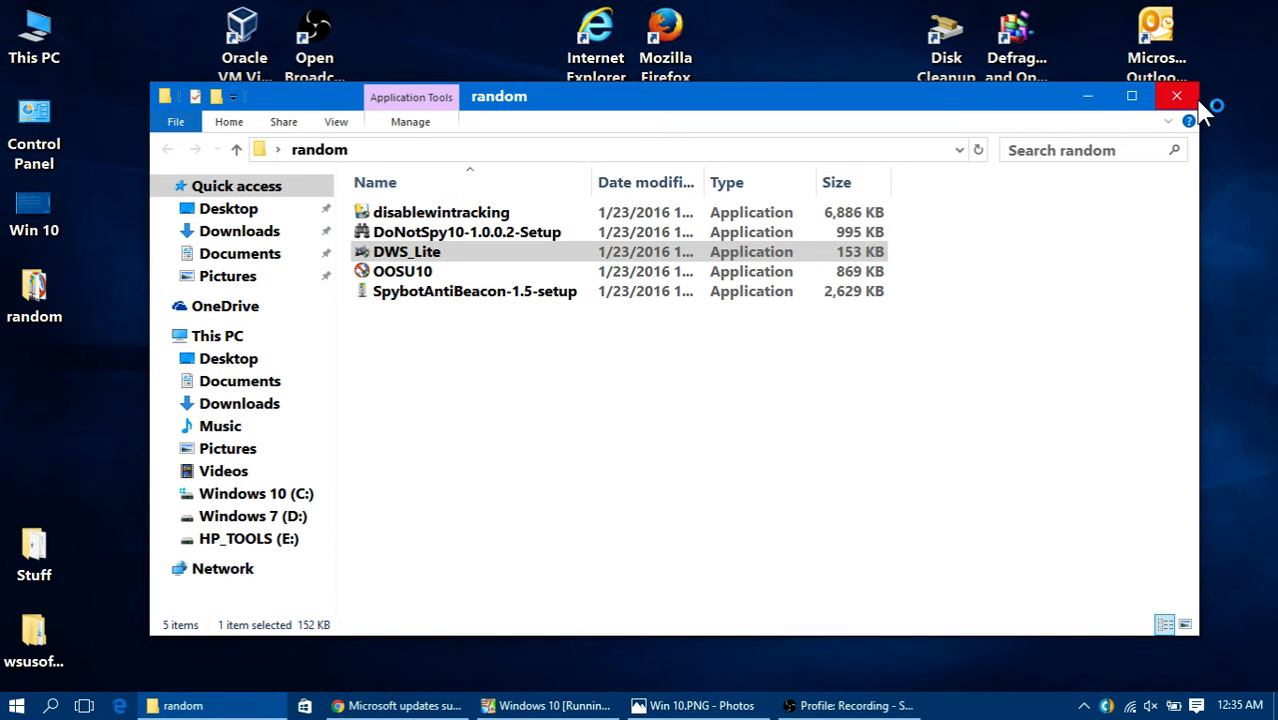
left_click(1086, 98)
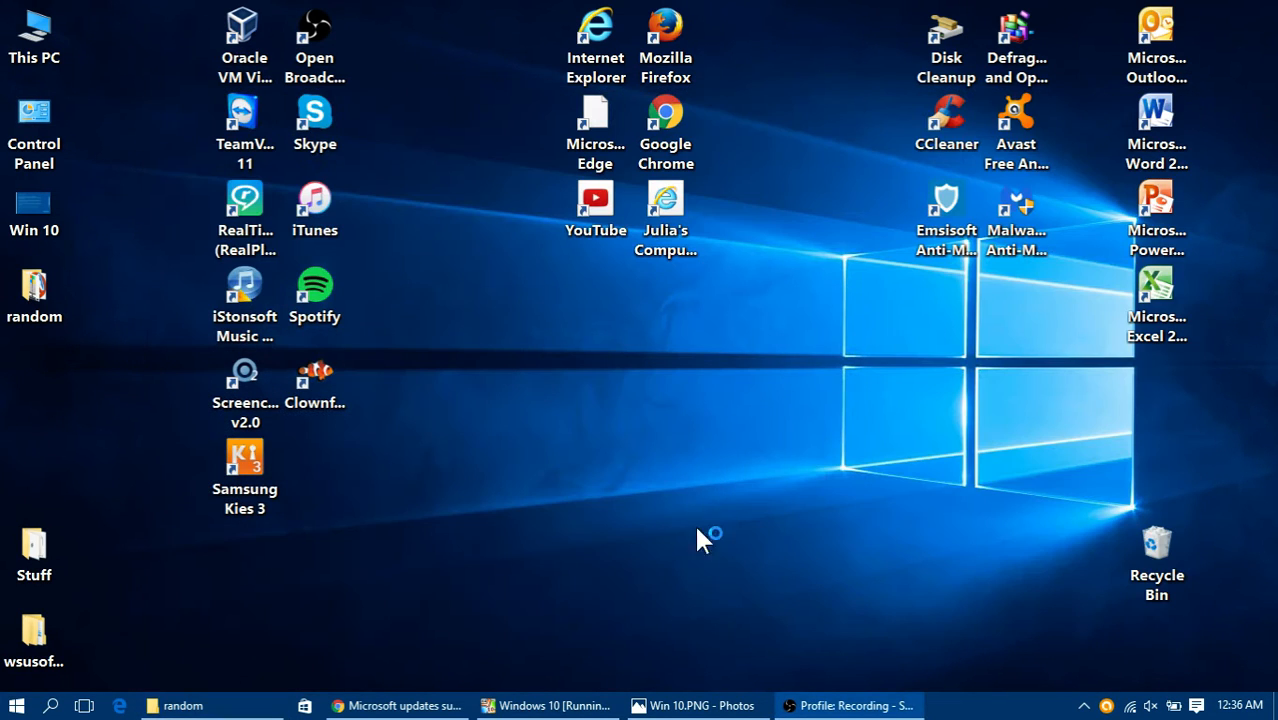
left_click(524, 706)
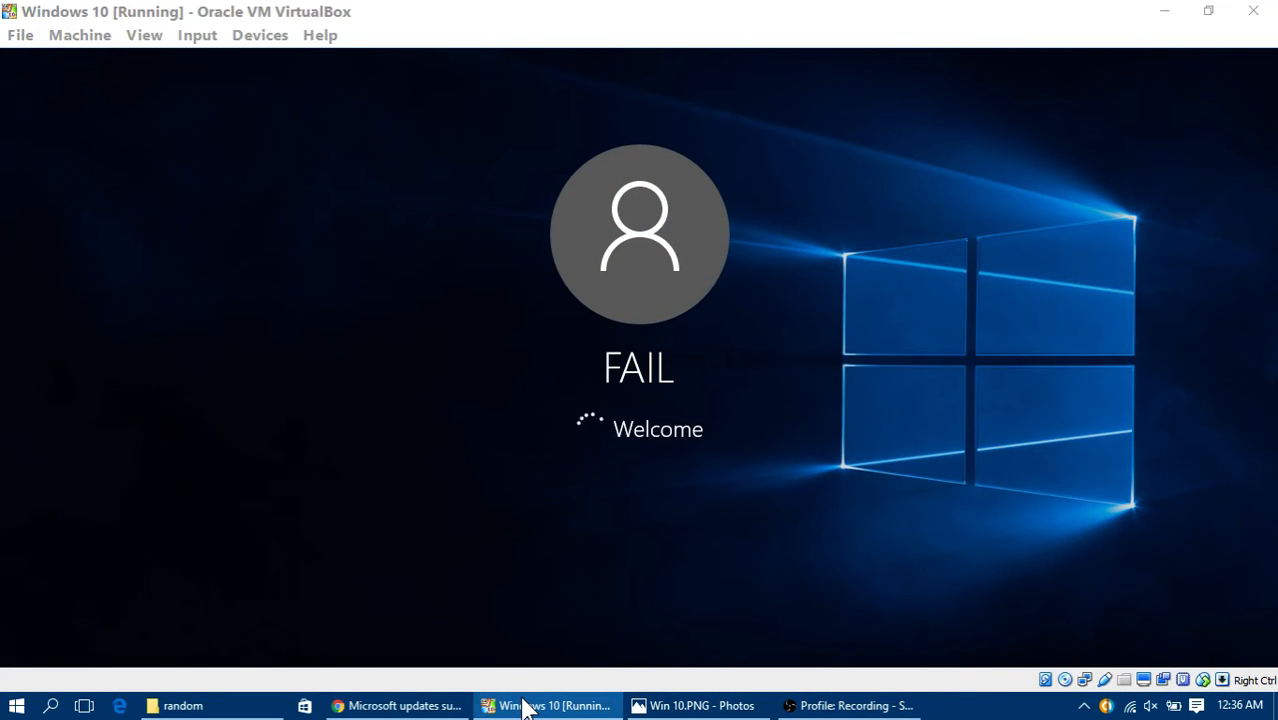
left_click(524, 706)
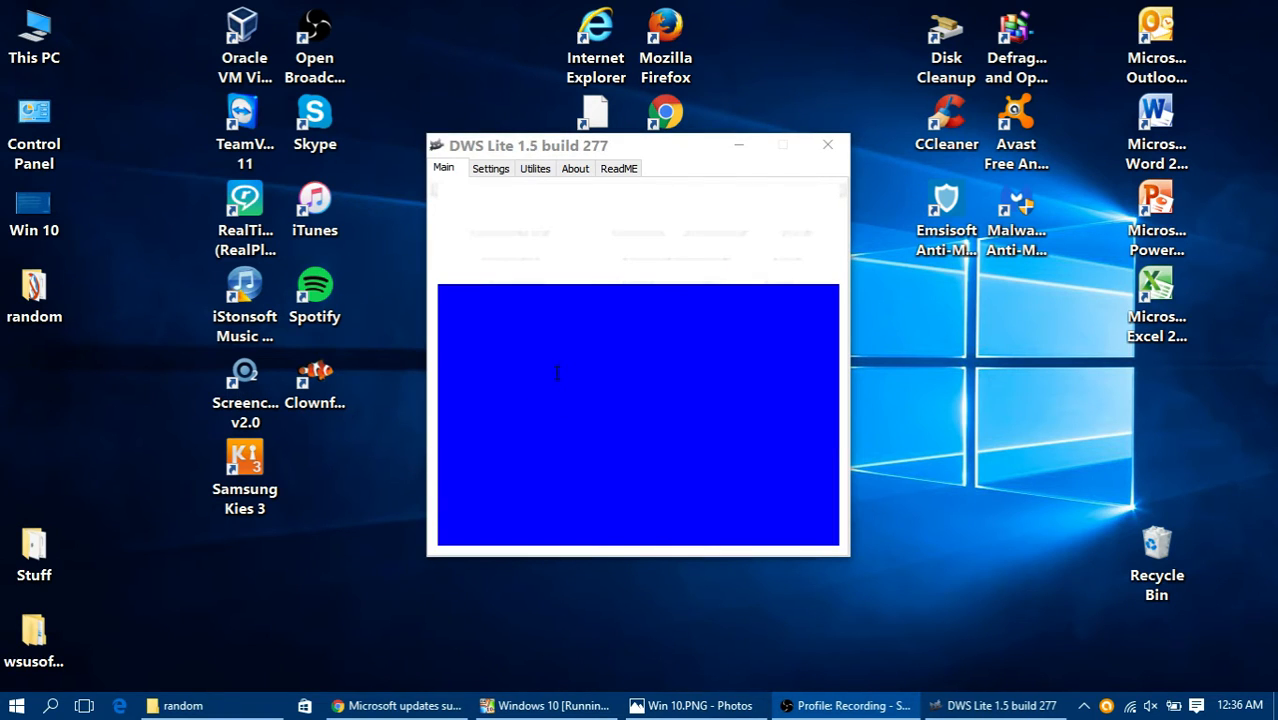
Step: Enable professional mode in the DWS Lite settings, deselect Set default windows photo viewer, and select Delete windows 10 metro apps
left_click(503, 172)
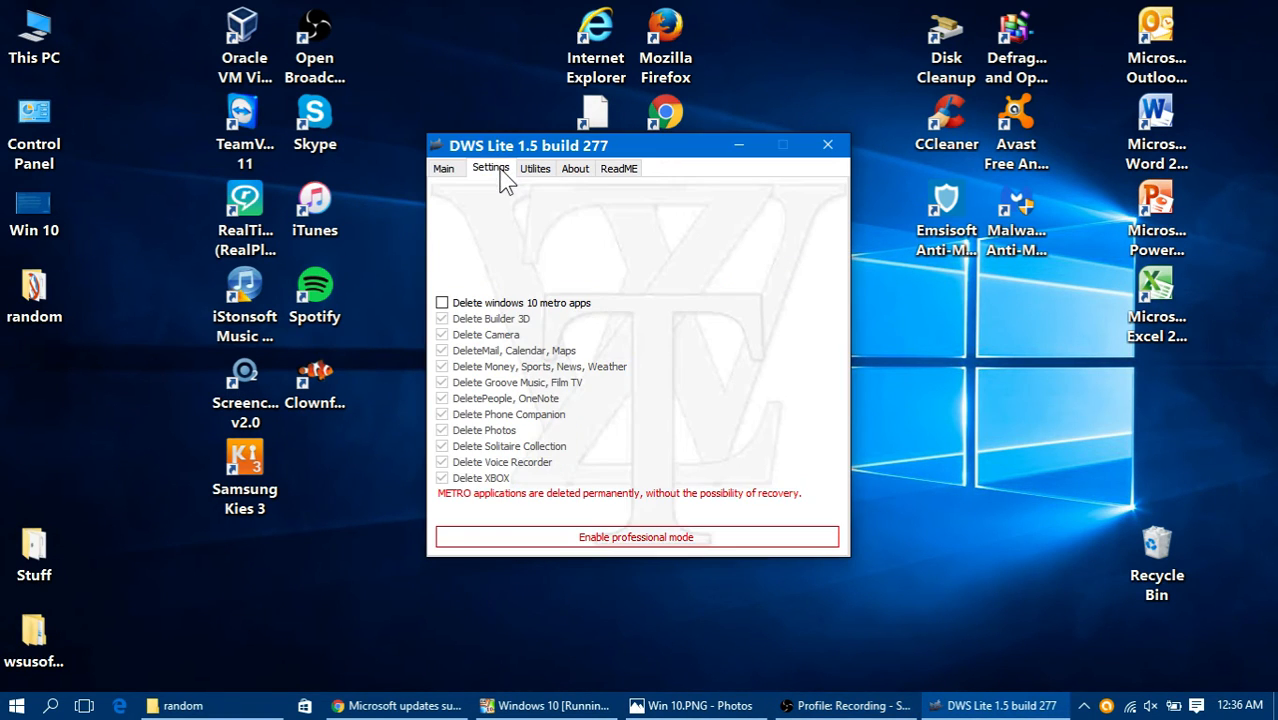
left_click(590, 541)
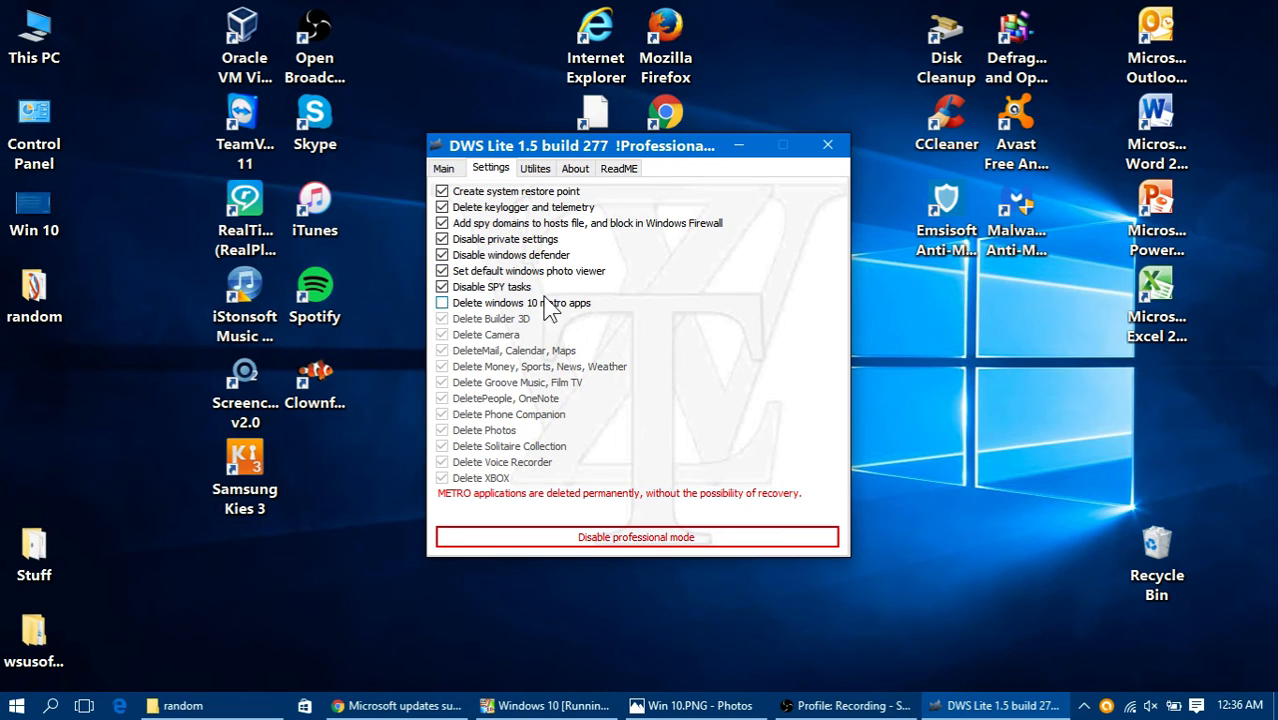
left_click(556, 272)
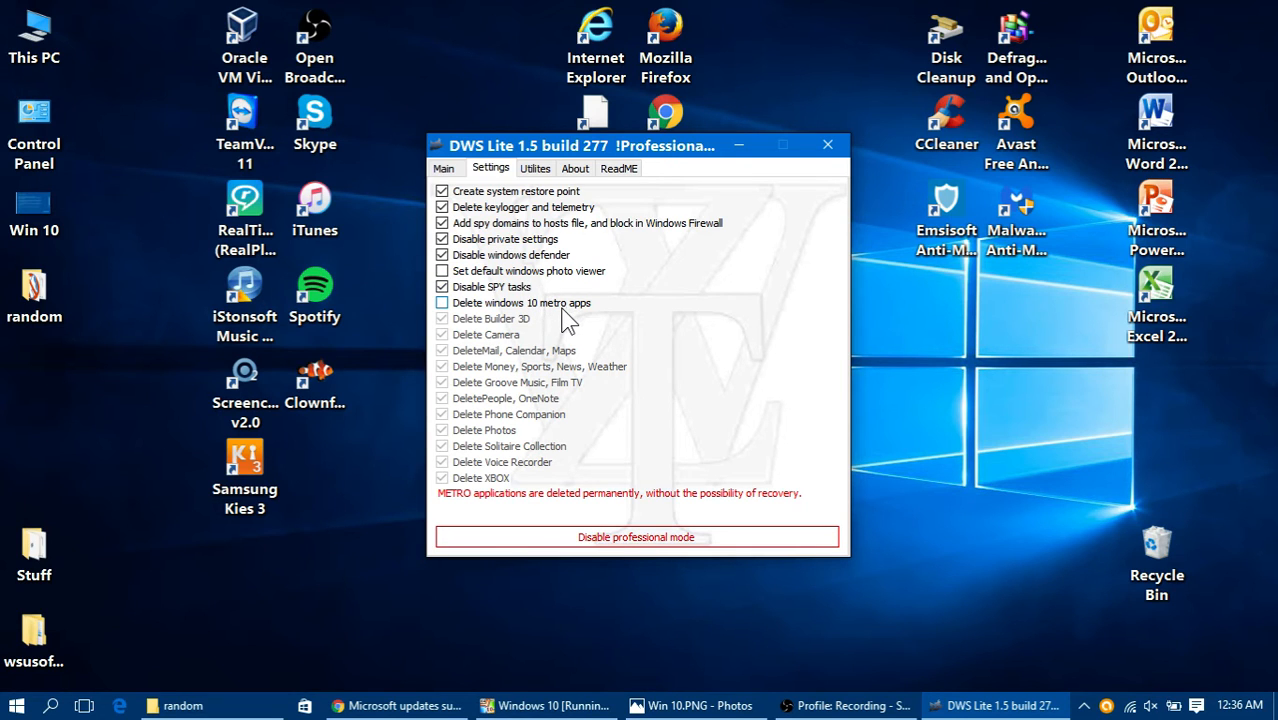
left_click(514, 305)
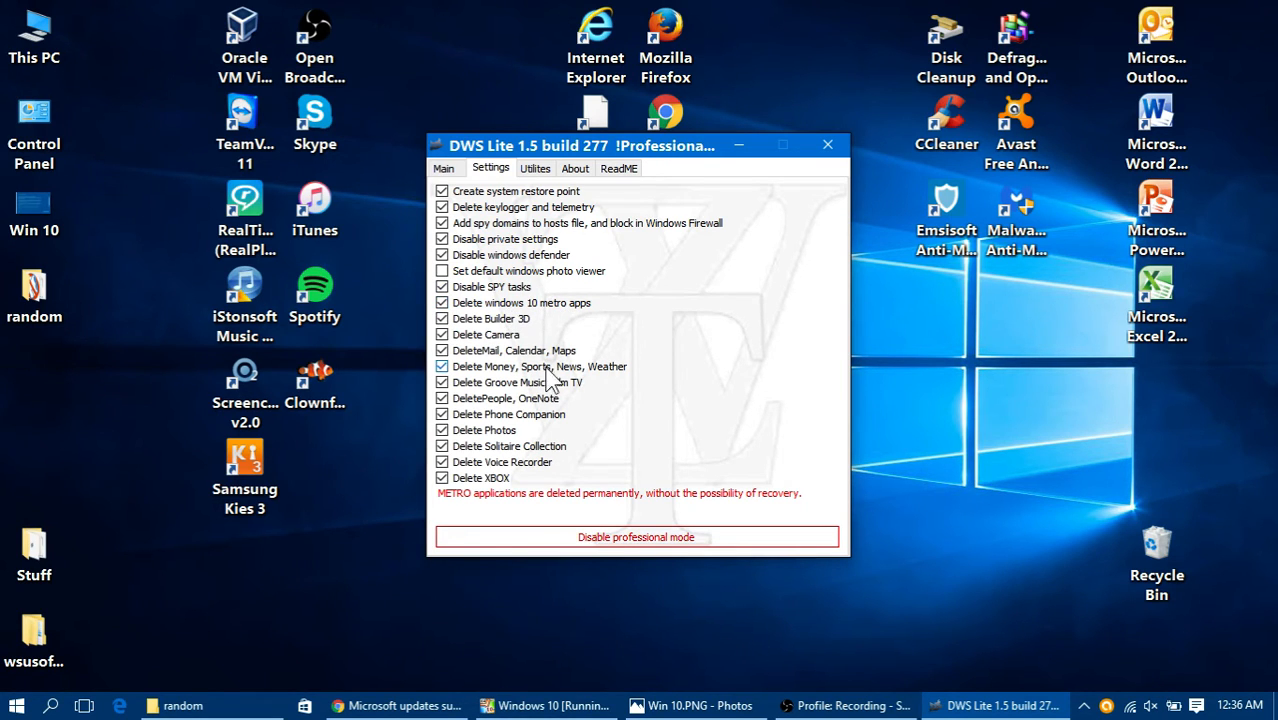
Step: Exclude Camera, Mail/Calendar/Maps, Money/Sports/News/Weather, Solitaire Collection and XBOX from deletion, keeping Phone Companion and Photos selected
left_click(503, 336)
left_click(500, 353)
left_click(550, 368)
left_click(559, 416)
left_click(548, 447)
left_click(480, 484)
left_click(520, 430)
left_click(520, 416)
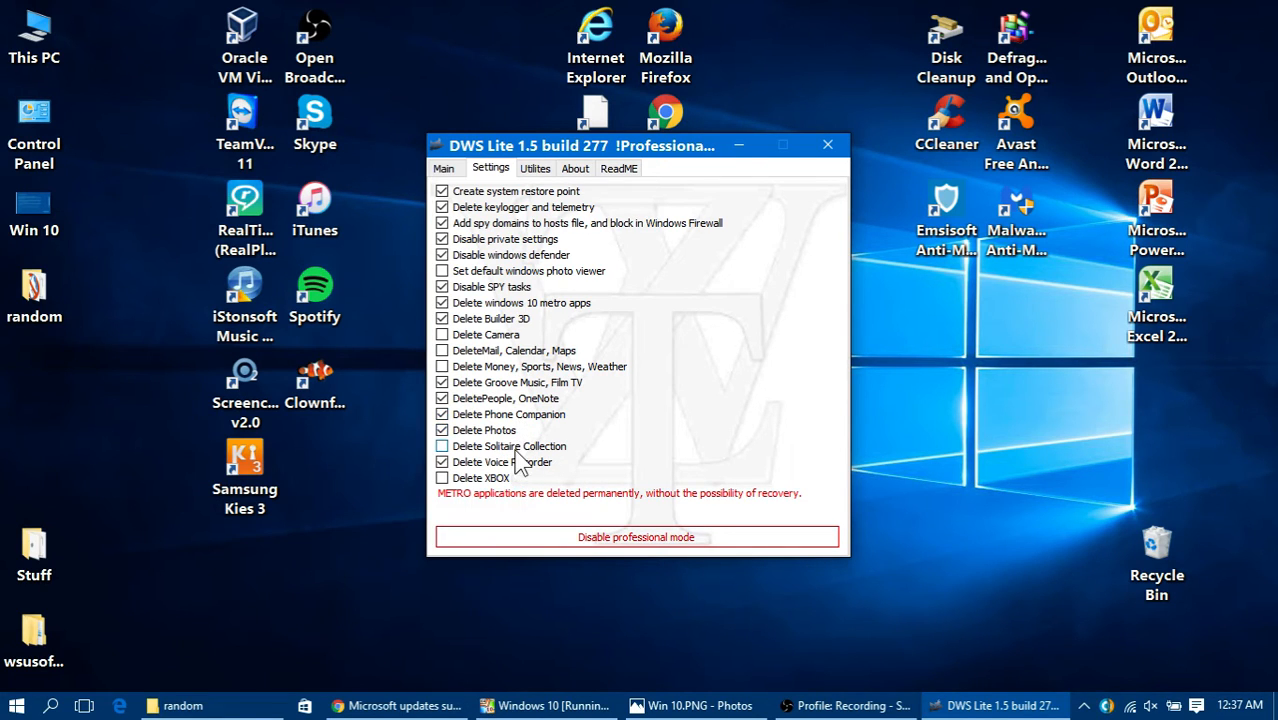
Step: Reselect Solitaire Collection and XBOX for deletion, and deselect Set default windows photo viewer, Delete Photos and Delete Voice Recorder
left_click(517, 448)
left_click(497, 479)
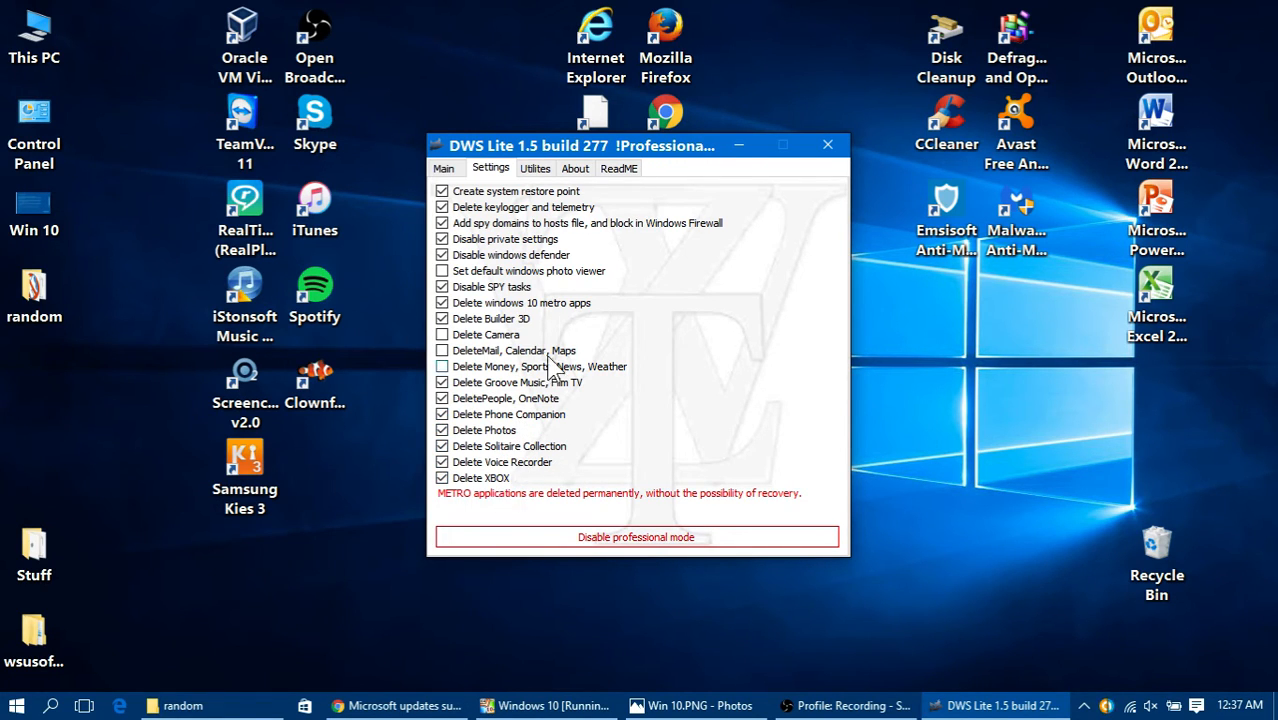
left_click(512, 273)
left_click(546, 463)
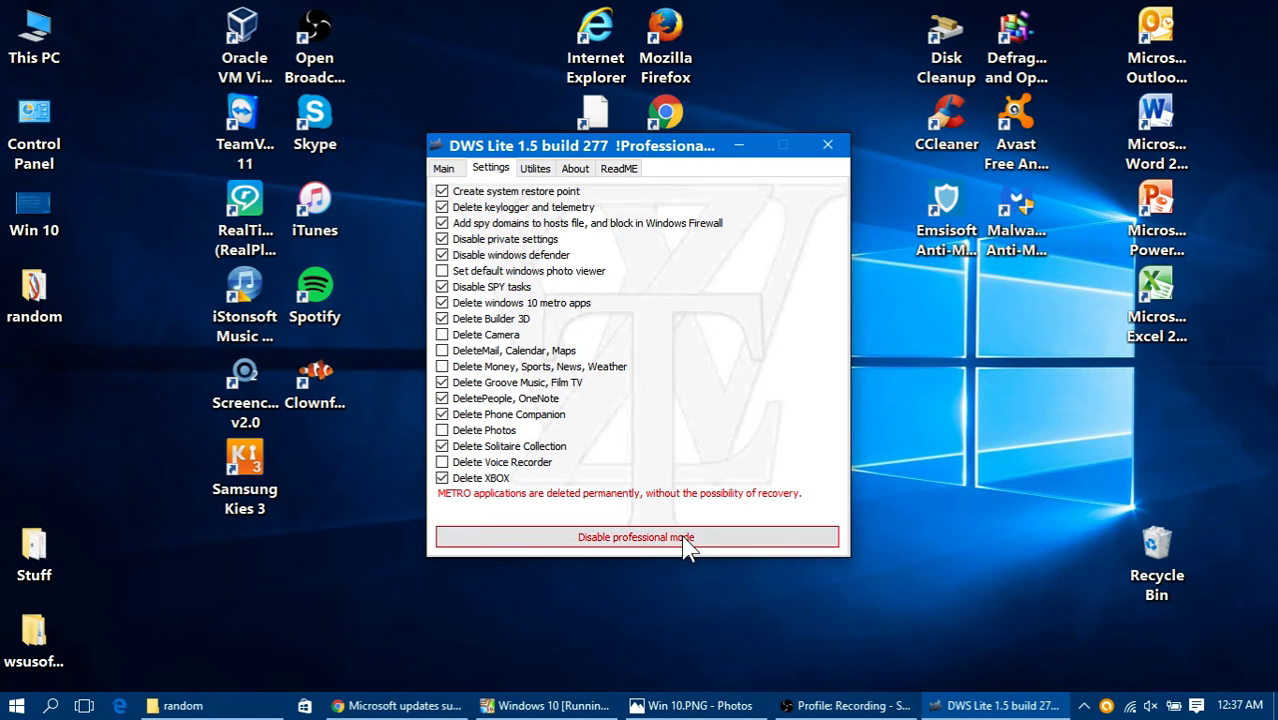
Step: Look through the Utilites, About and ReadME pages of DWS Lite and recheck the selected settings
left_click(536, 169)
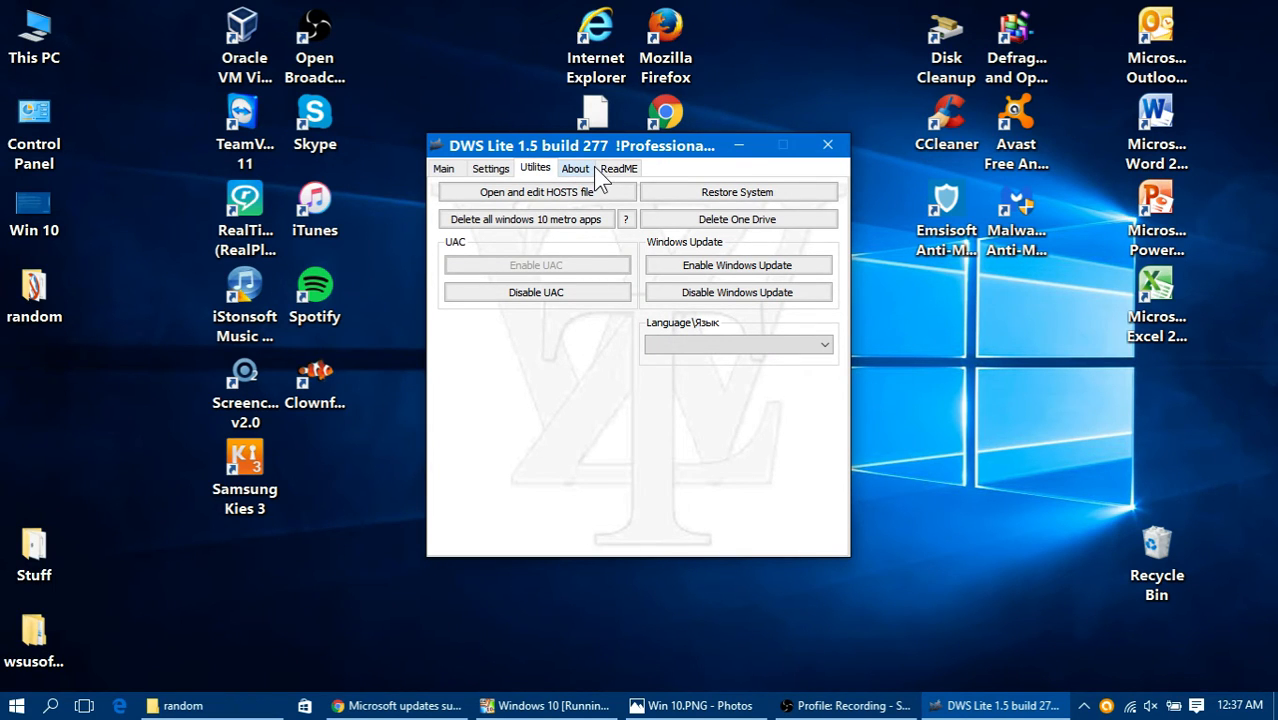
left_click(578, 170)
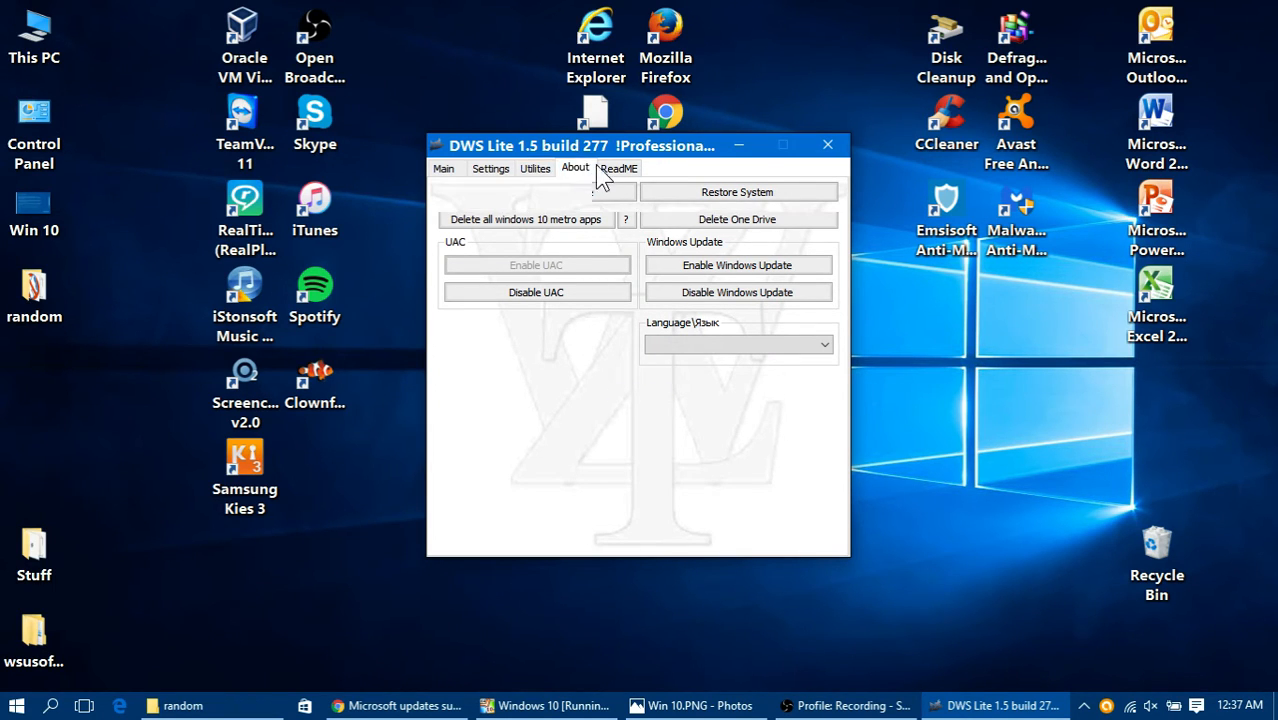
left_click(618, 169)
left_click(492, 170)
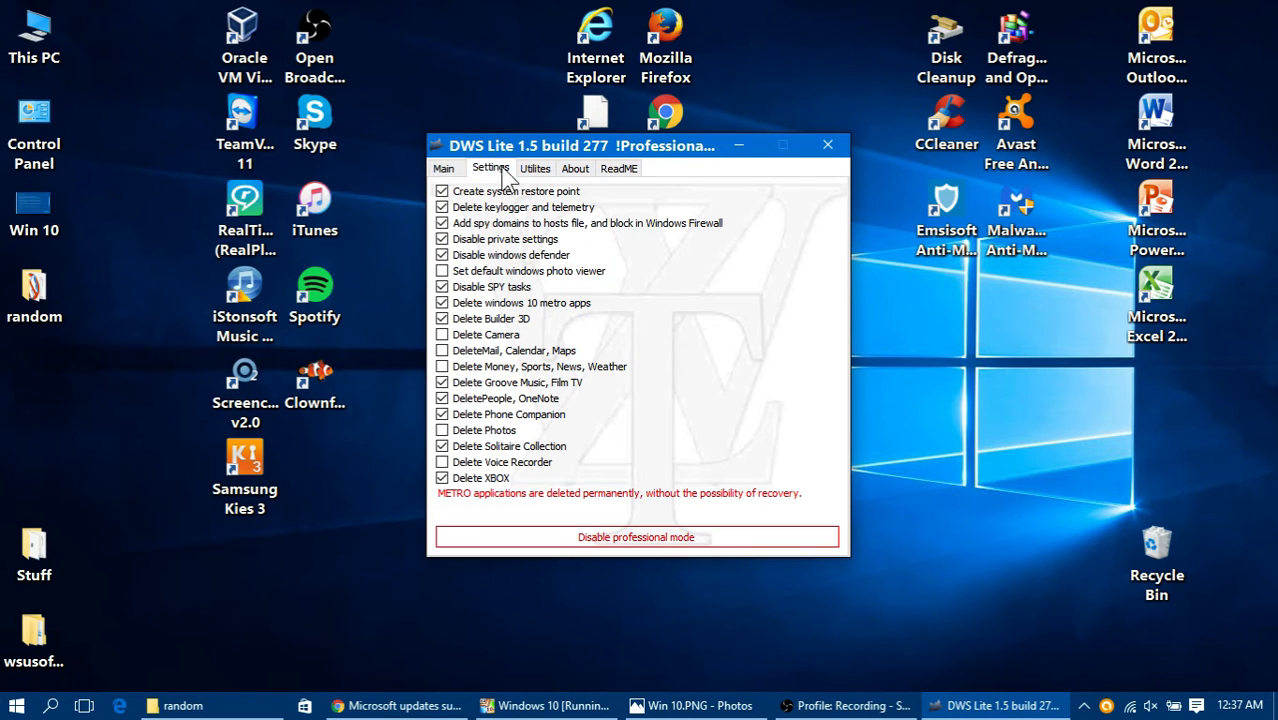
Step: Start Destroy Windows 10 Spying on the host and check the Settings page while it creates the restore point
left_click(445, 169)
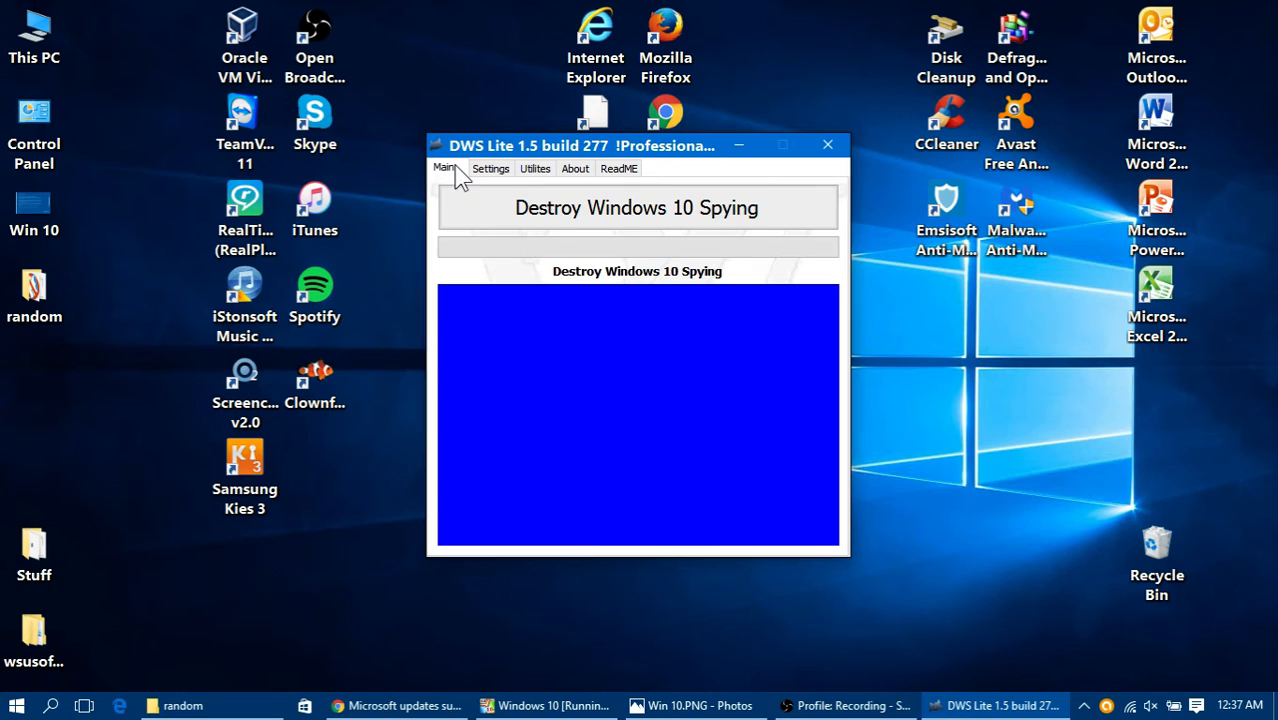
left_click(533, 222)
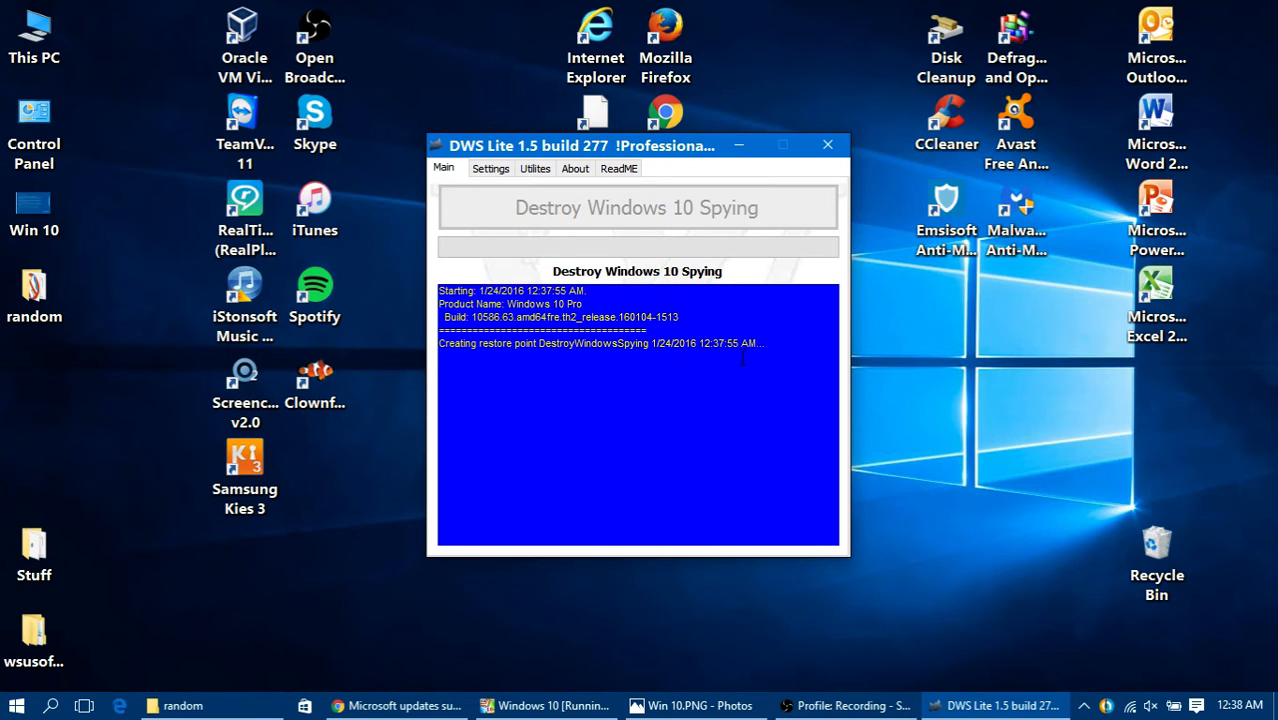
left_click(490, 170)
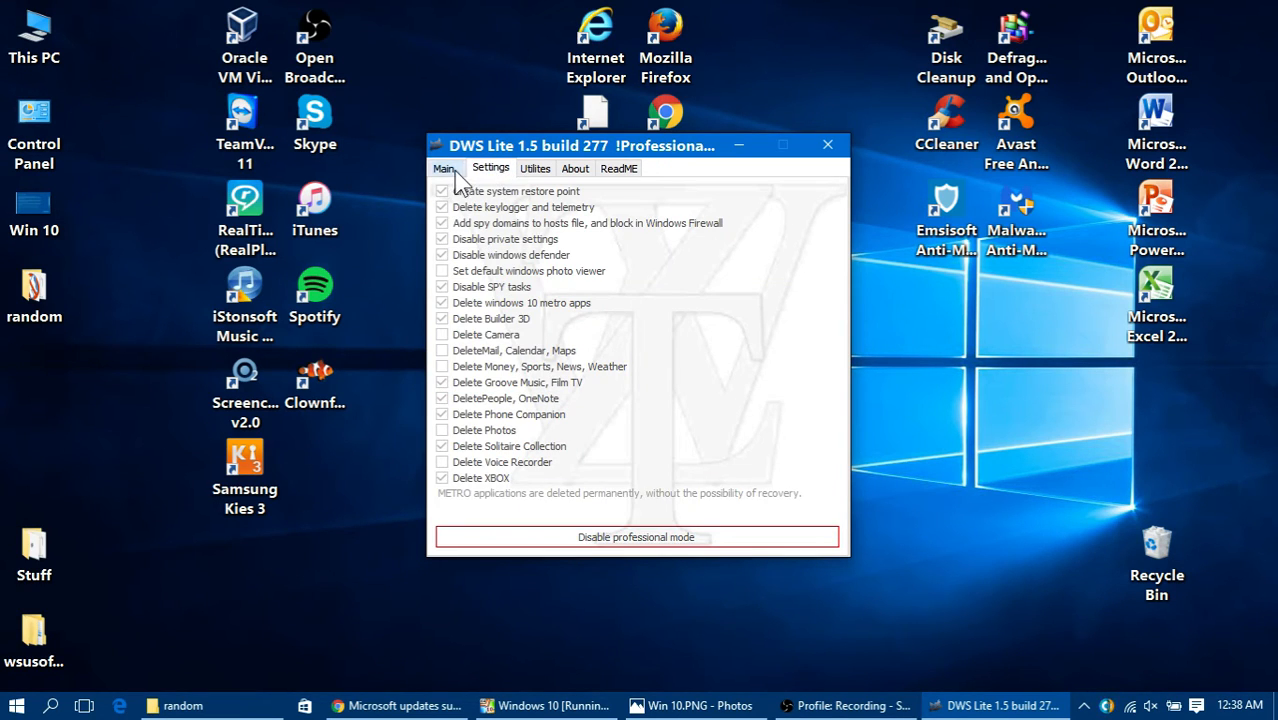
left_click(447, 168)
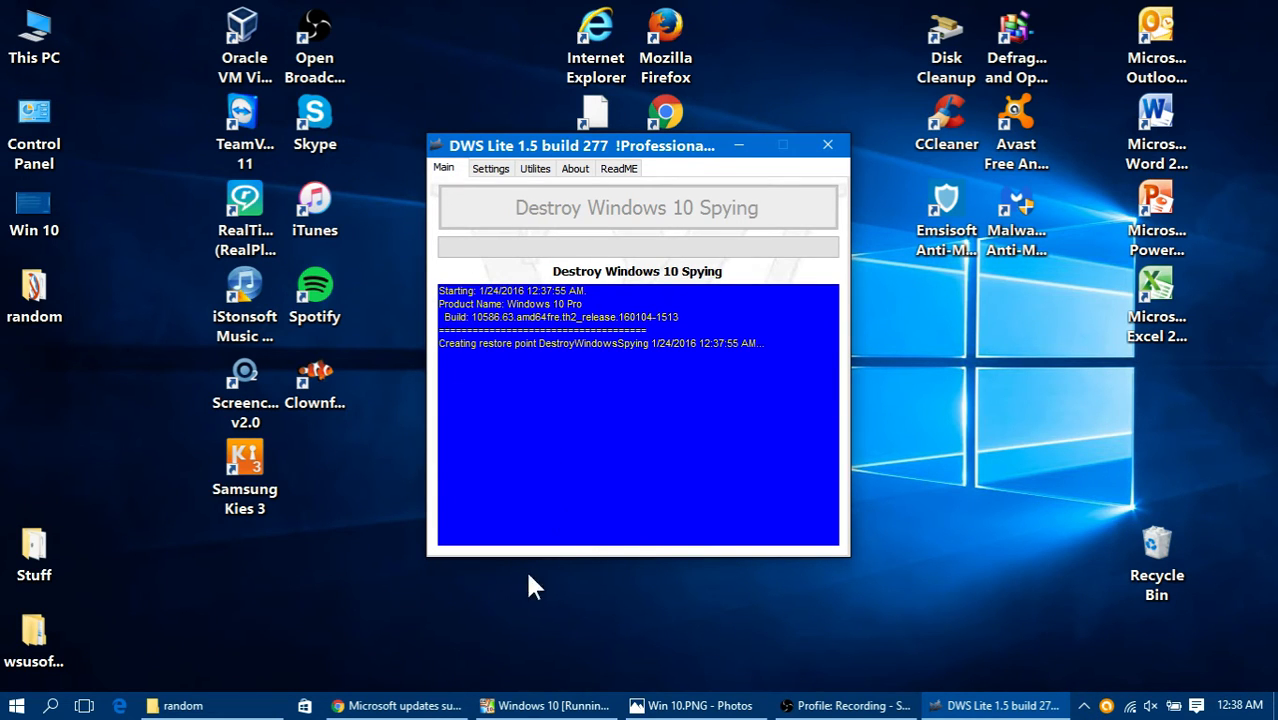
Step: Switch to the Windows 10 virtual machine, open its Settings, and view the basic system information before closing it
left_click(555, 706)
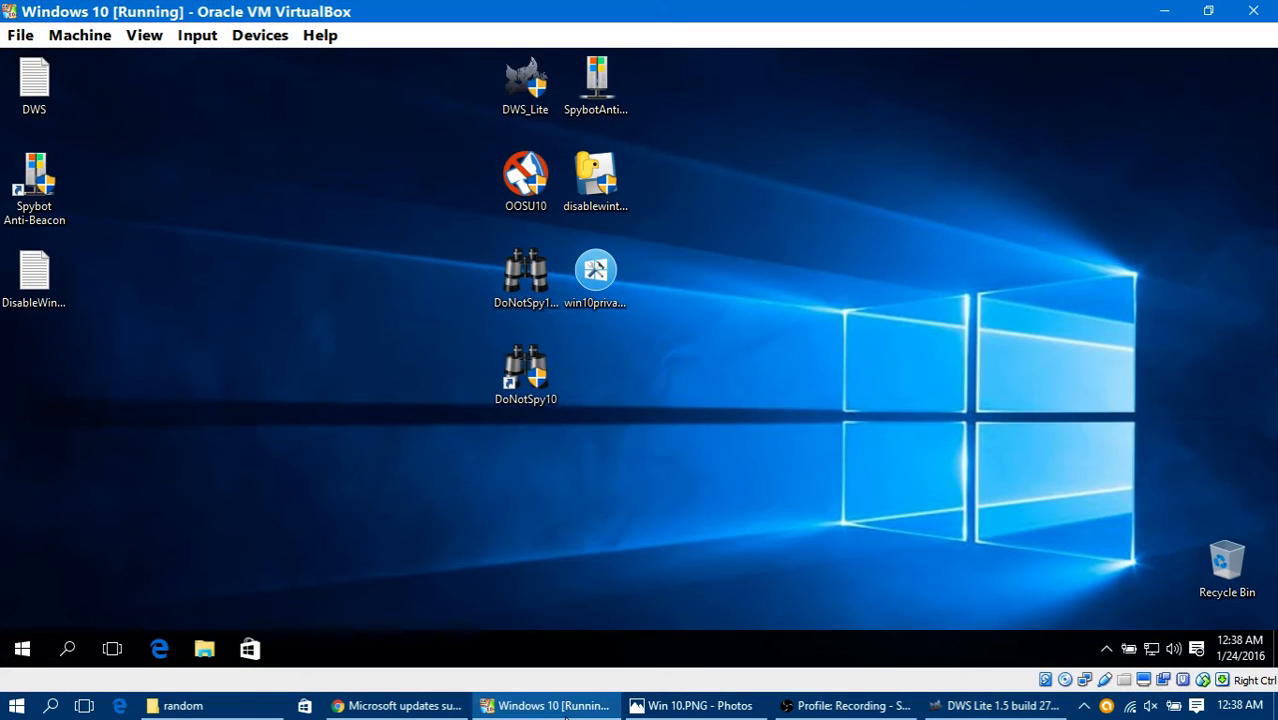
left_click(20, 650)
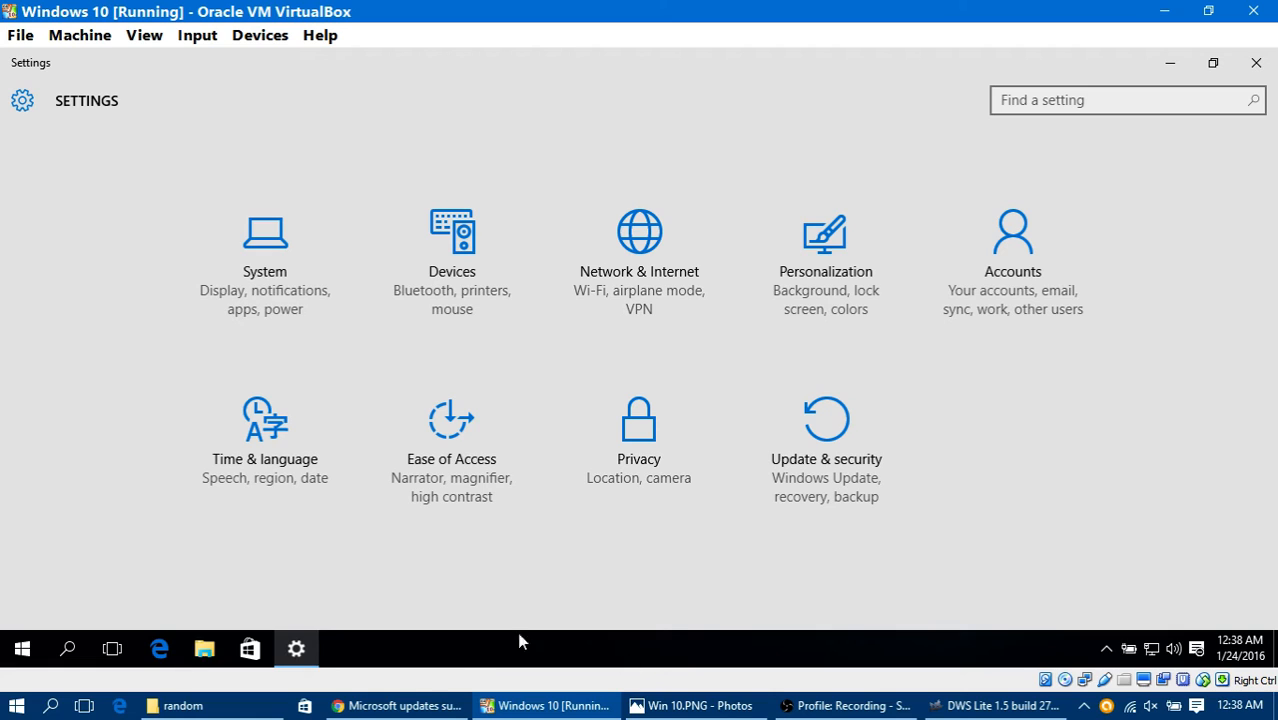
left_click(24, 652)
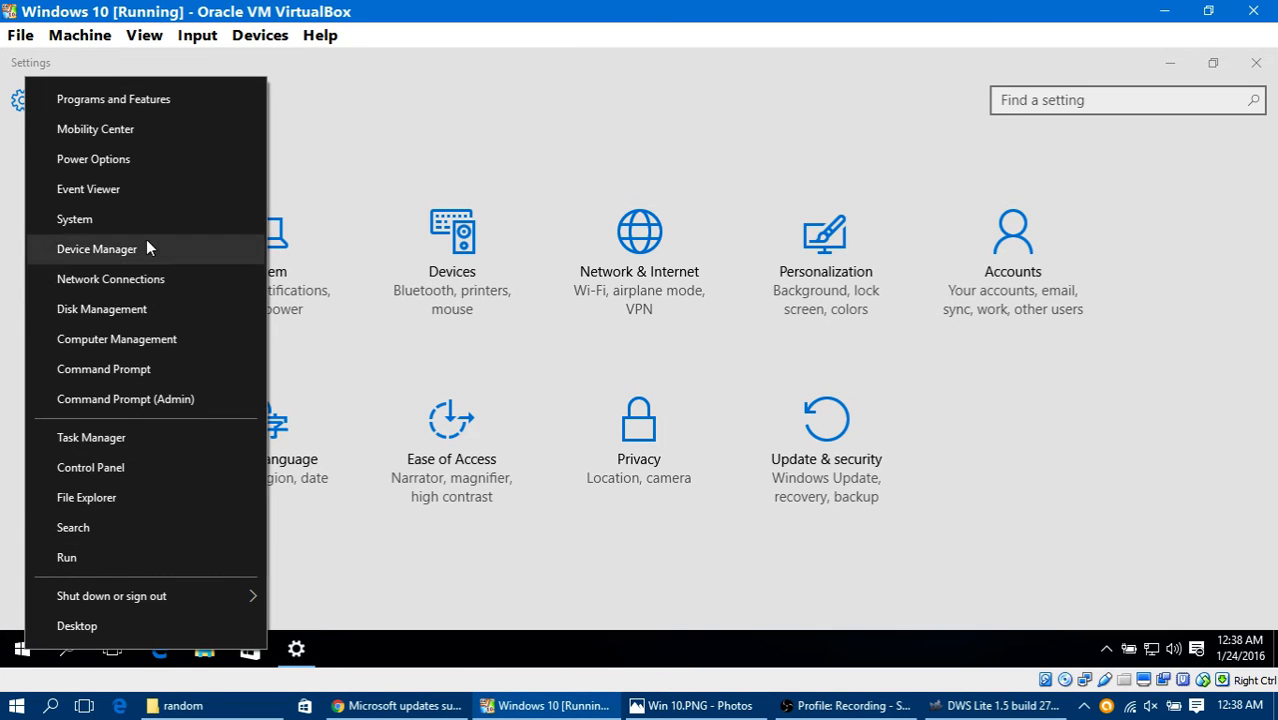
left_click(144, 218)
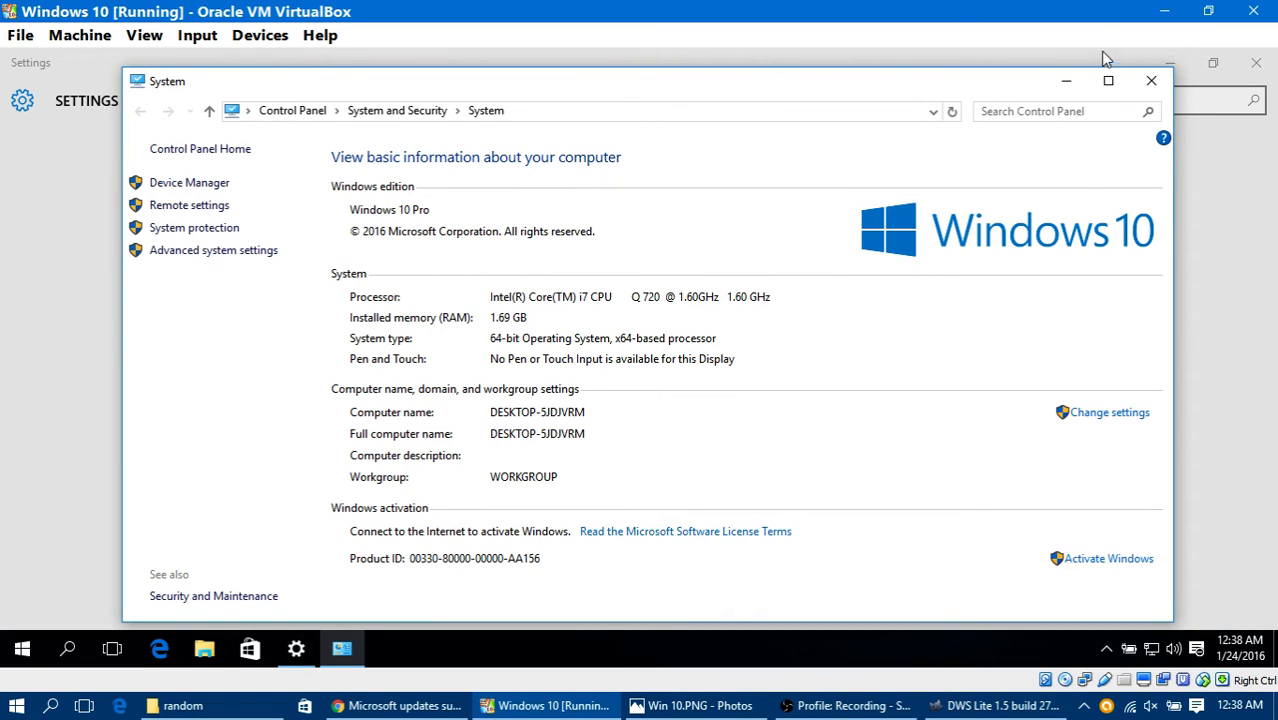
left_click(1160, 86)
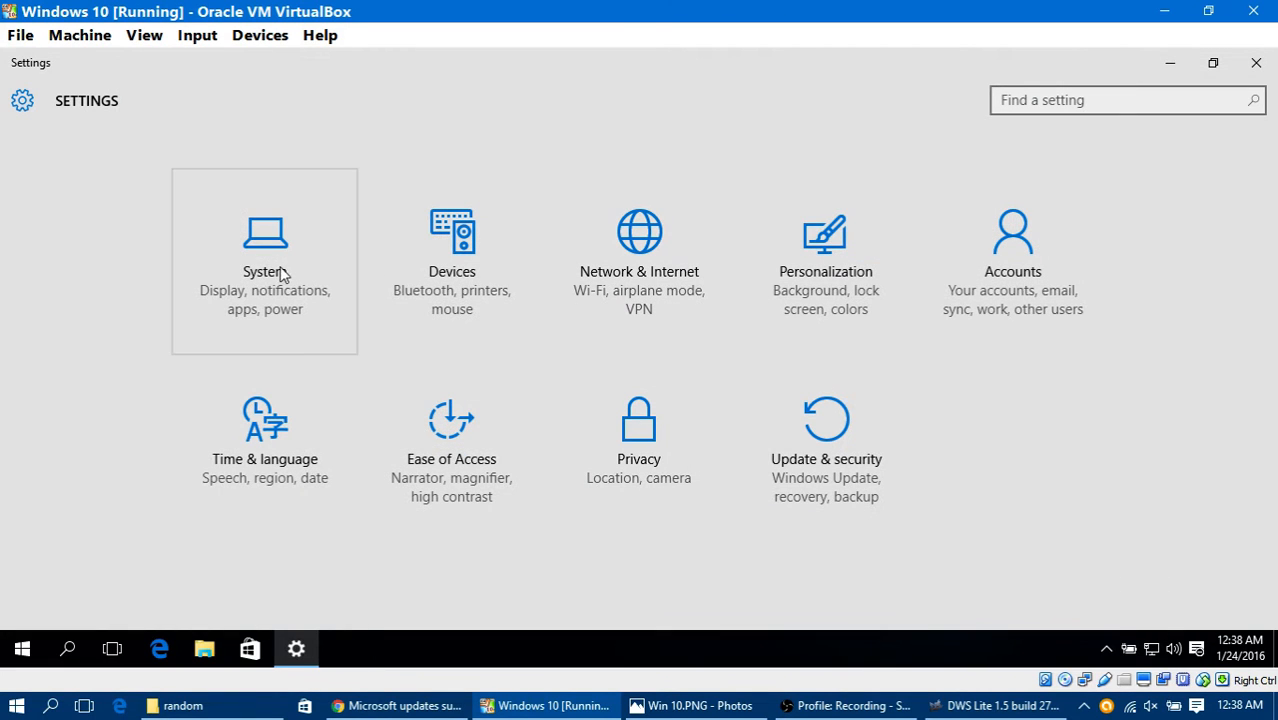
Step: Examine the virtual machine's General, Location, Camera, Microphone and Speech, inking, & typing privacy settings
left_click(655, 410)
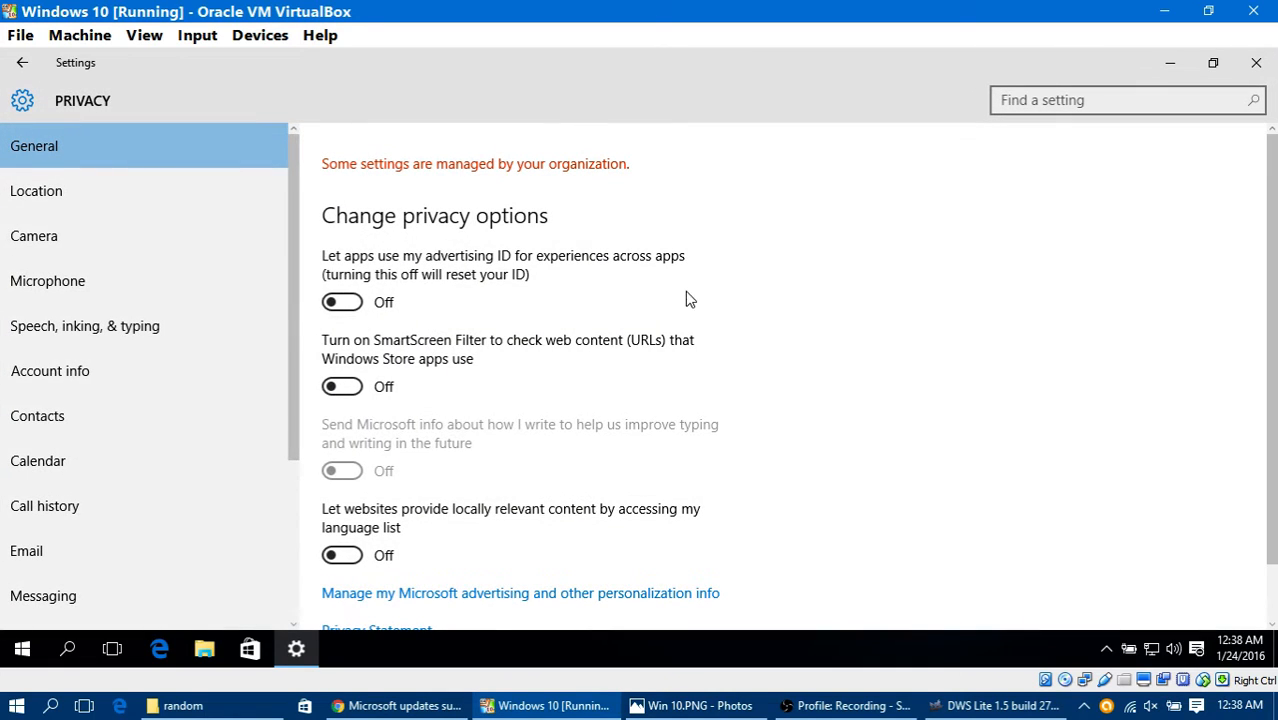
scroll(472, 225, "down", 1)
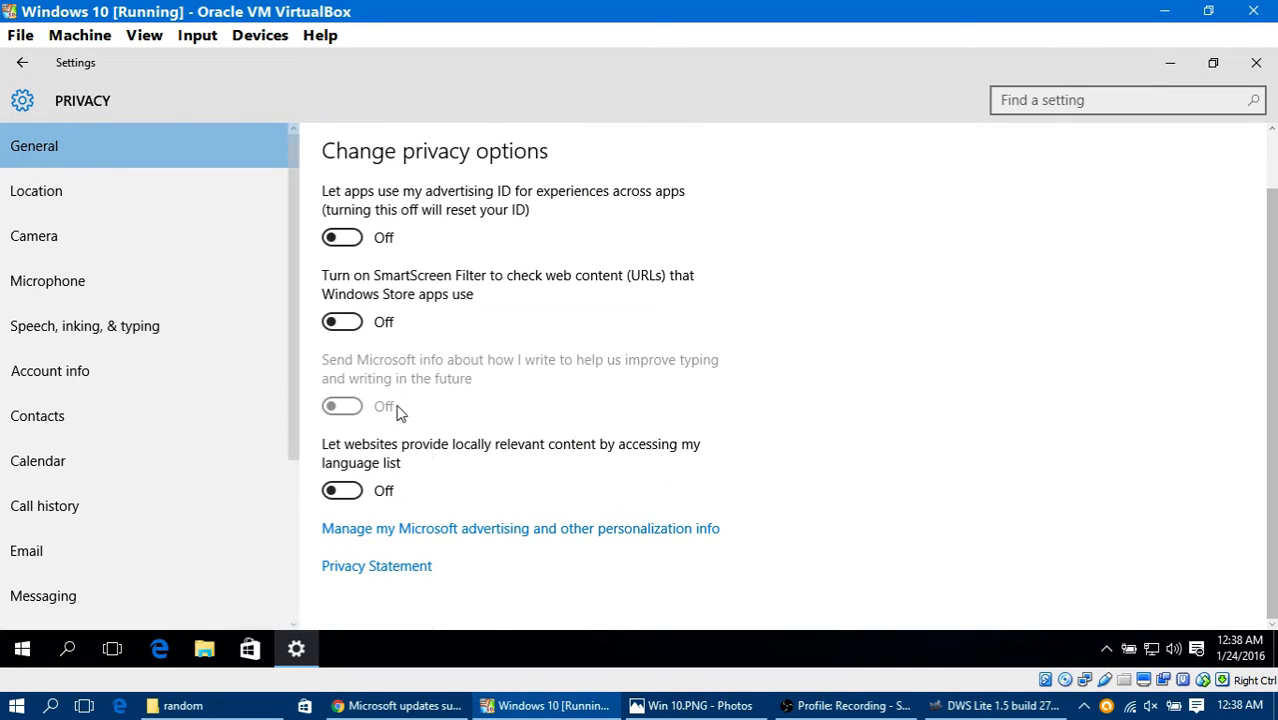
scroll(400, 280, "up", 1)
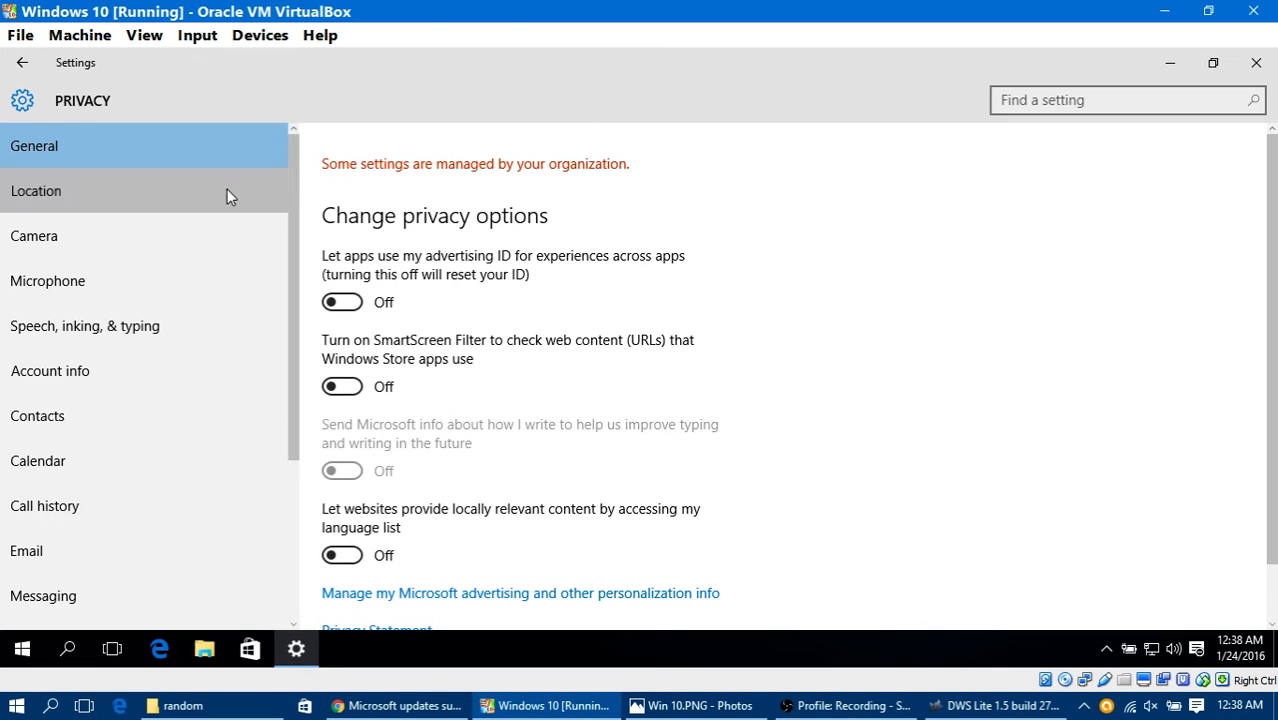
left_click(264, 237)
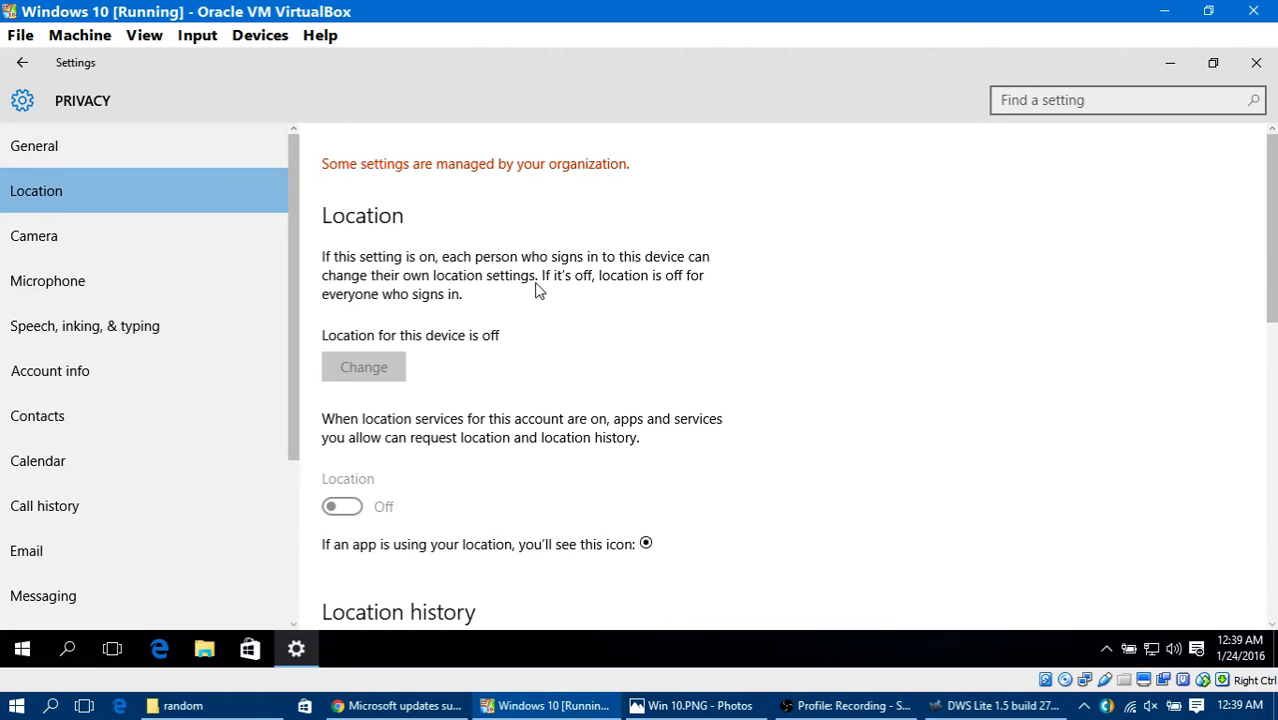
scroll(500, 372, "down", 3)
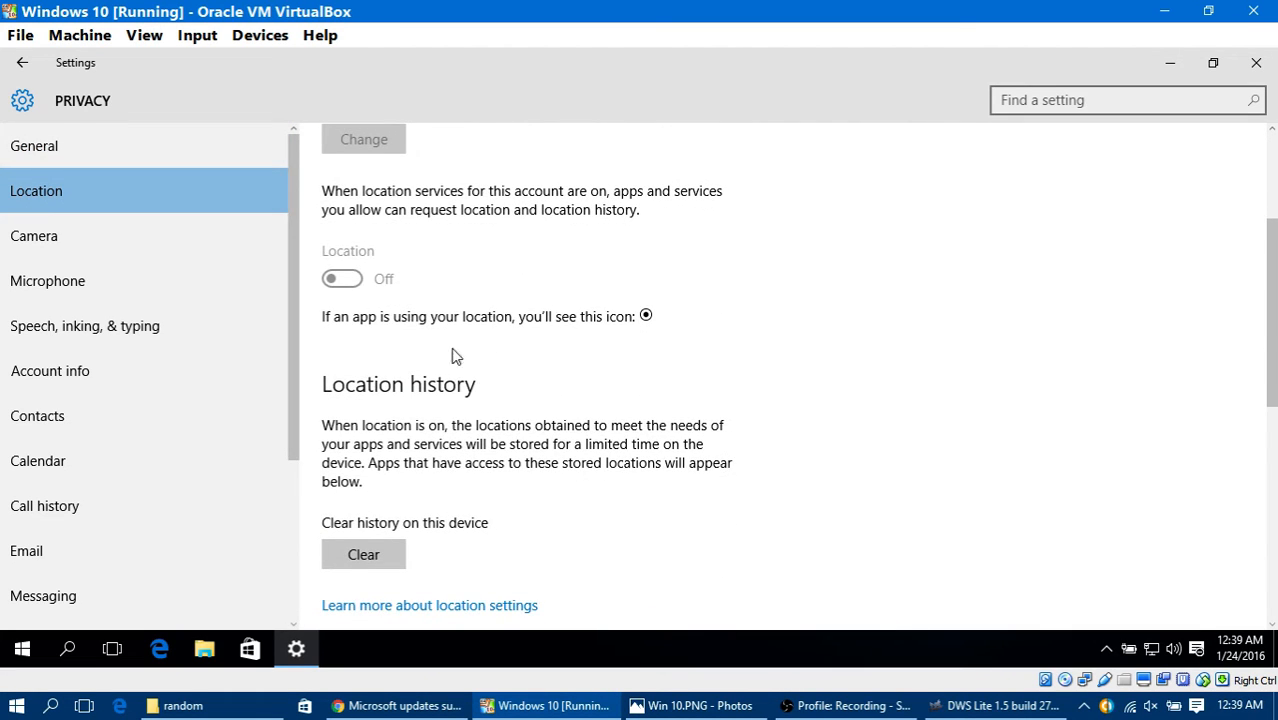
scroll(451, 357, "up", 3)
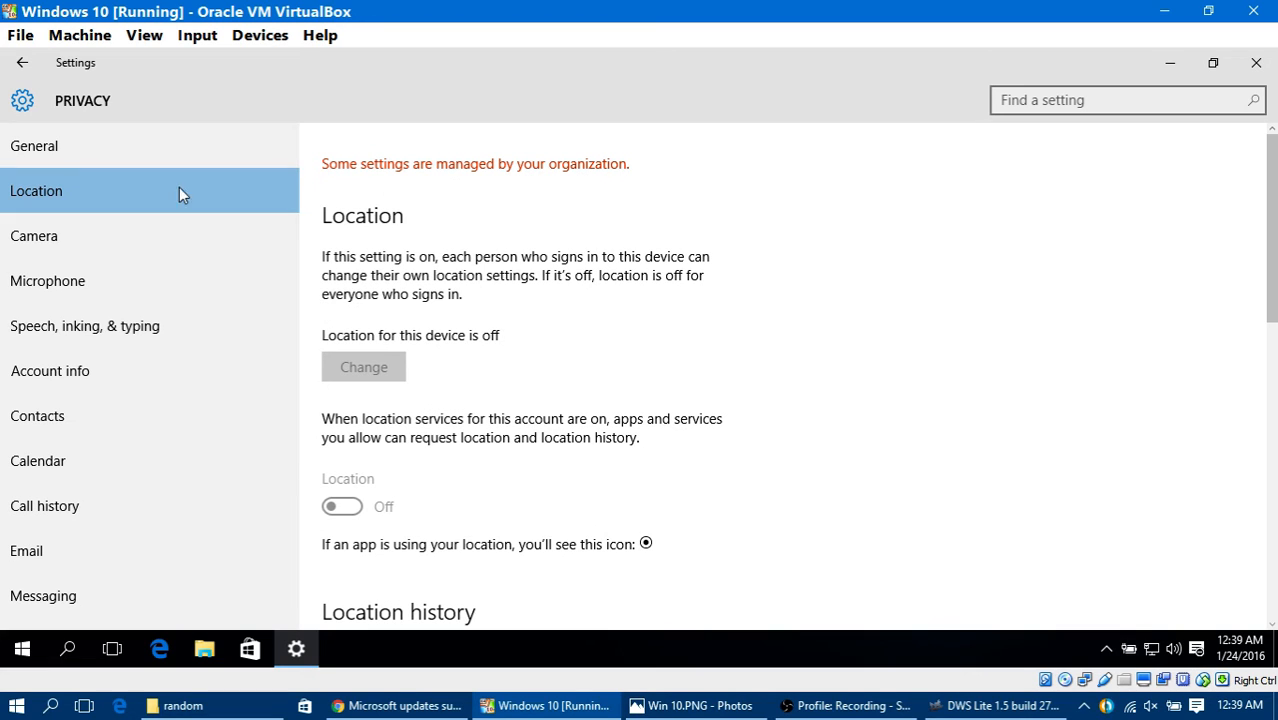
left_click(127, 235)
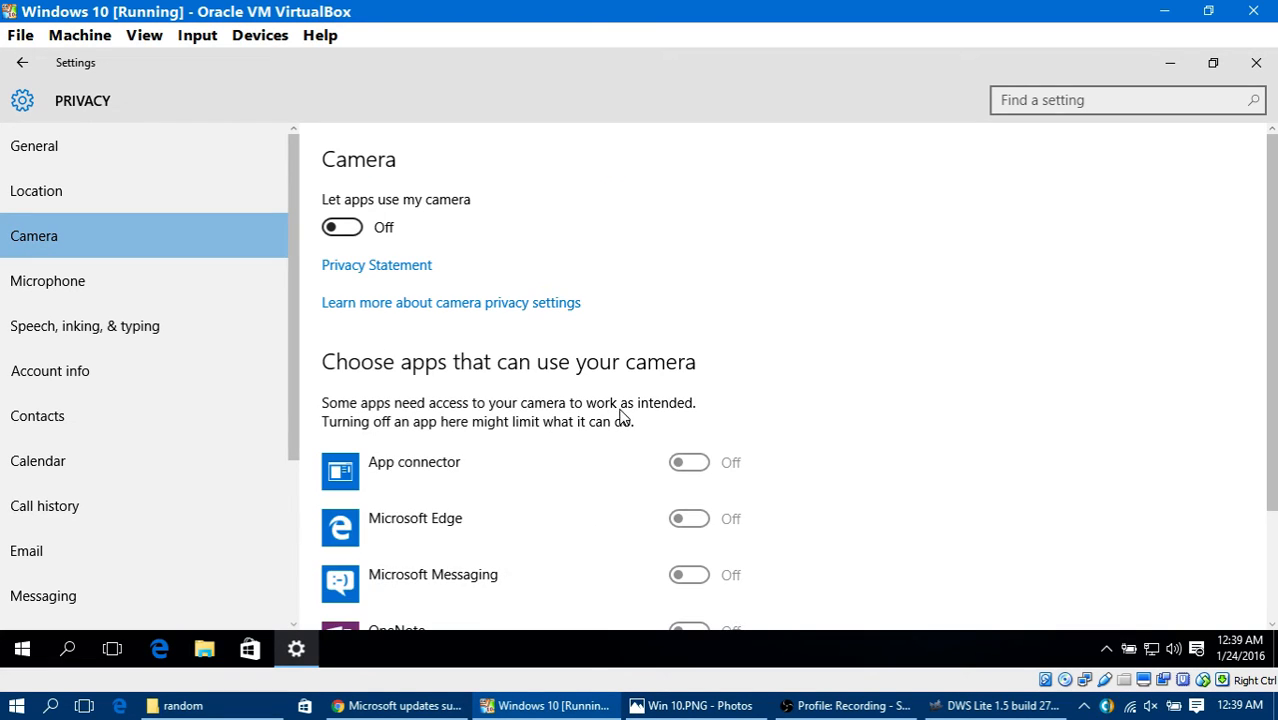
left_click(197, 286)
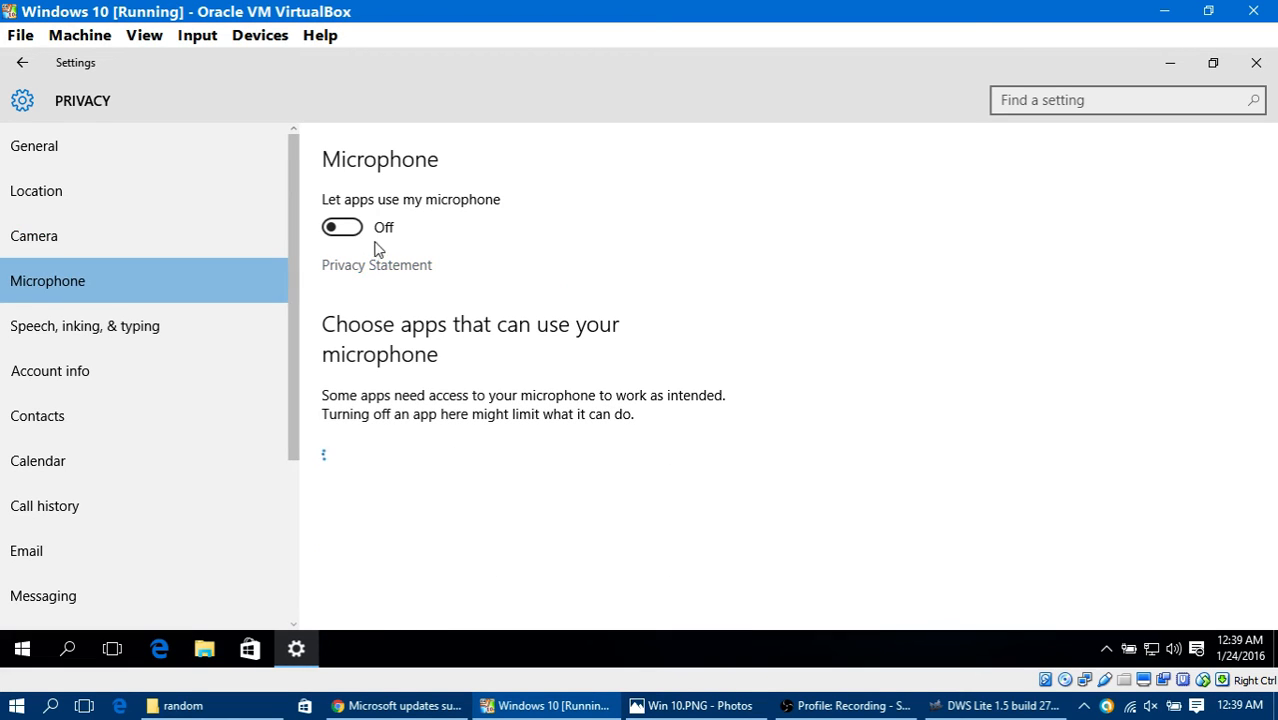
left_click(236, 318)
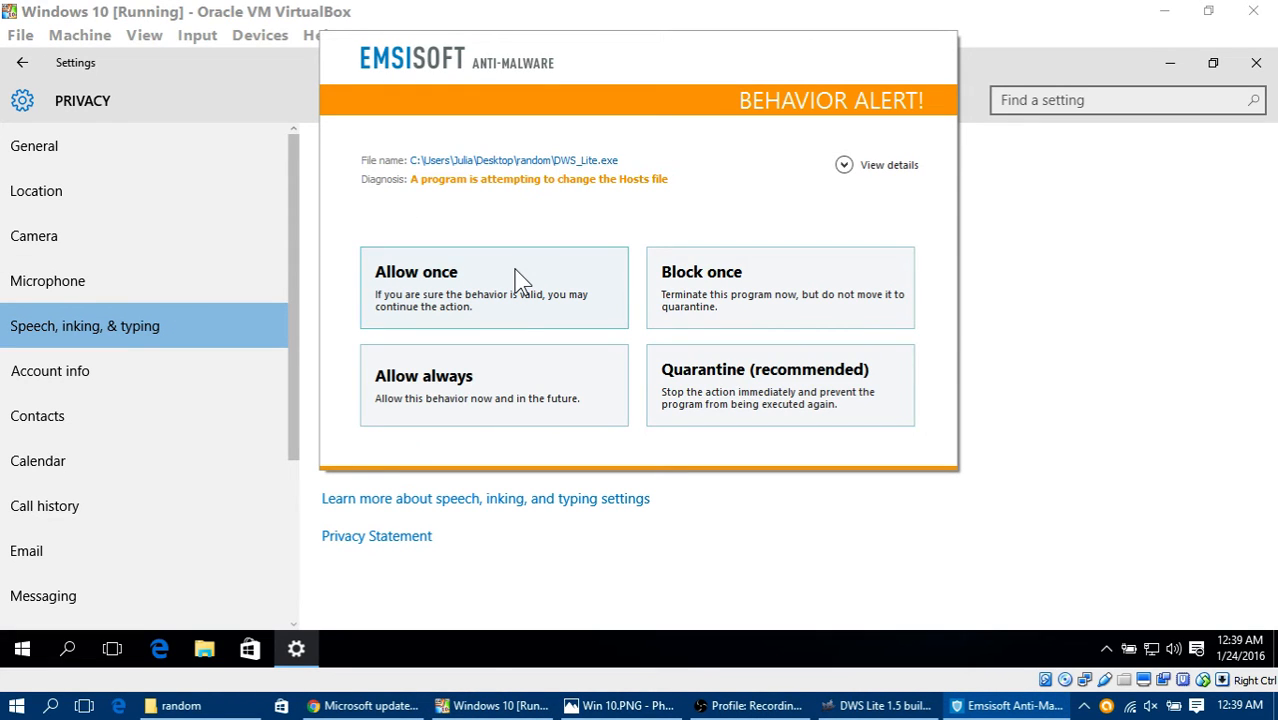
Step: Always allow DWS_Lite.exe and echo to change the Hosts file in Emsisoft, and update the rule for echo, while opening the Account info privacy page
left_click(515, 373)
left_click(182, 370)
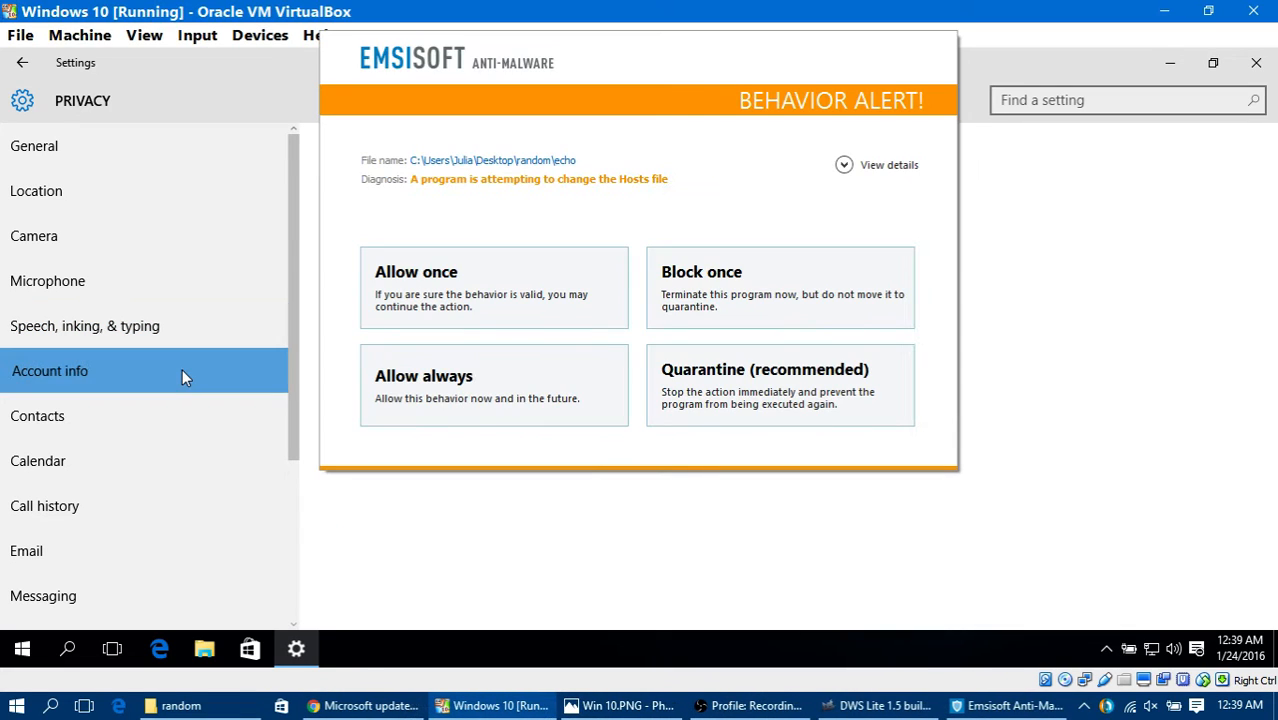
left_click(408, 393)
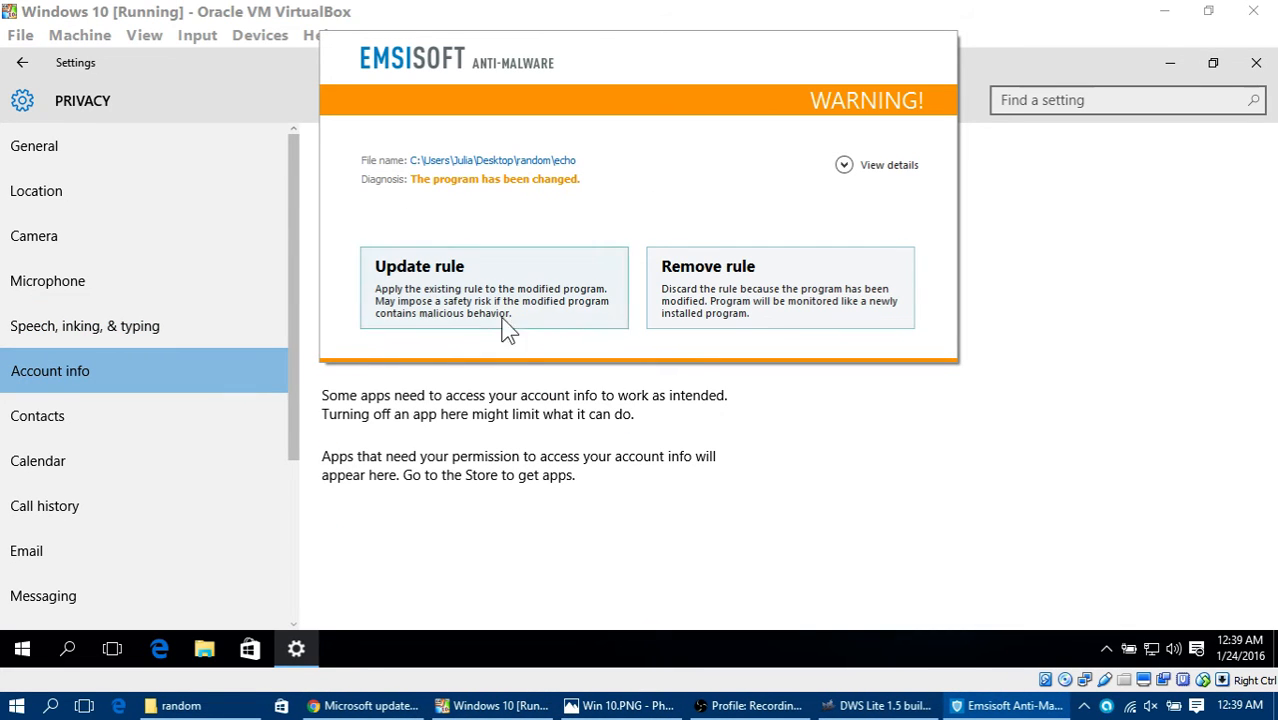
left_click(478, 305)
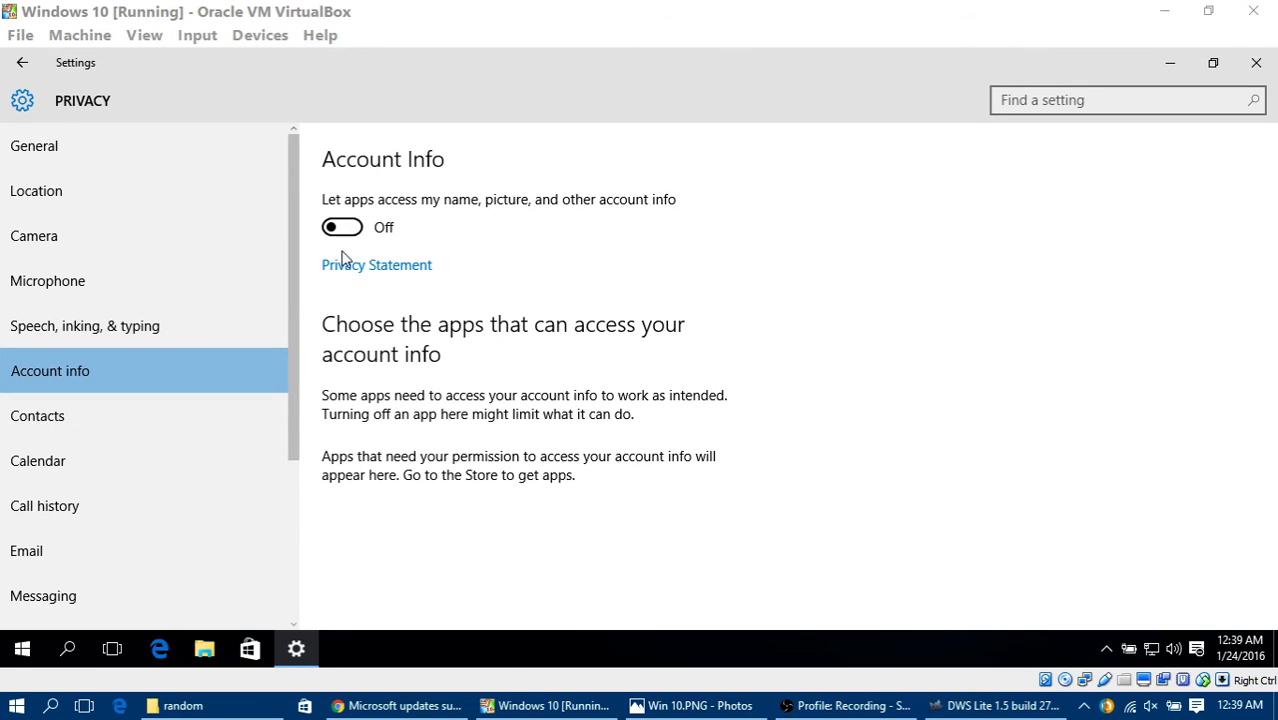
Step: Check the Contacts and Calendar privacy settings and turn off app access to the call history
left_click(148, 415)
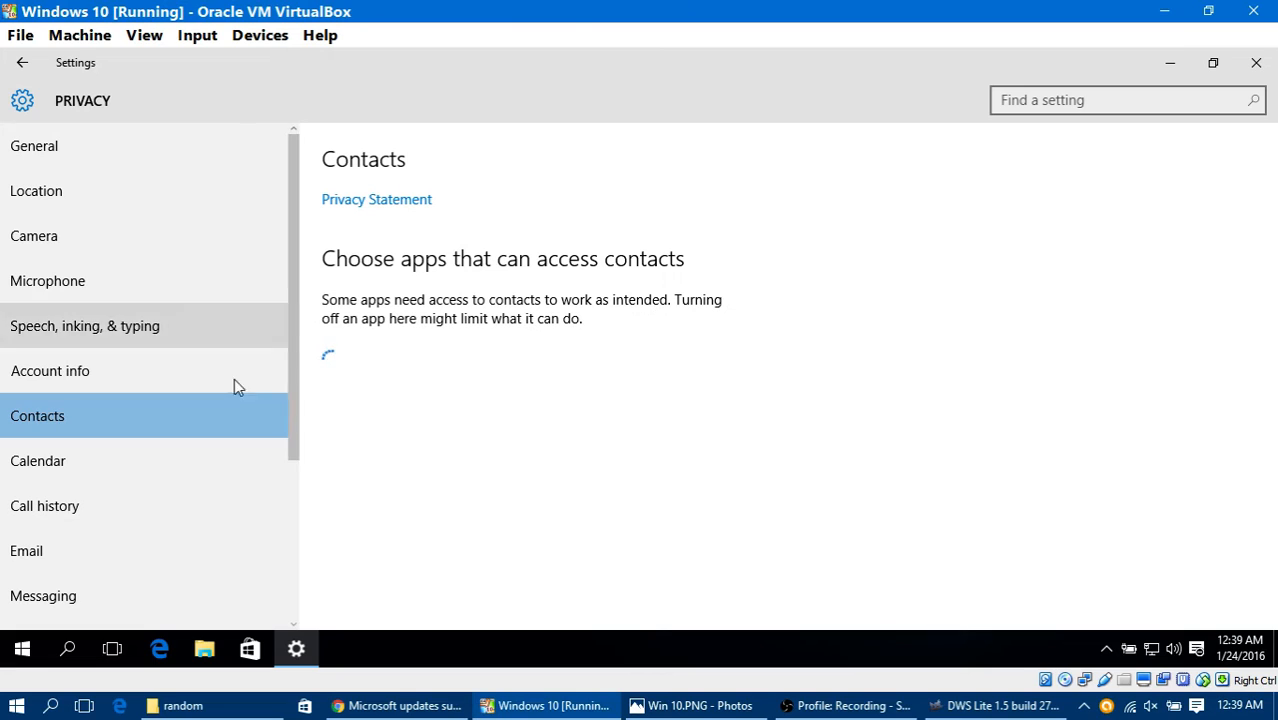
left_click(141, 478)
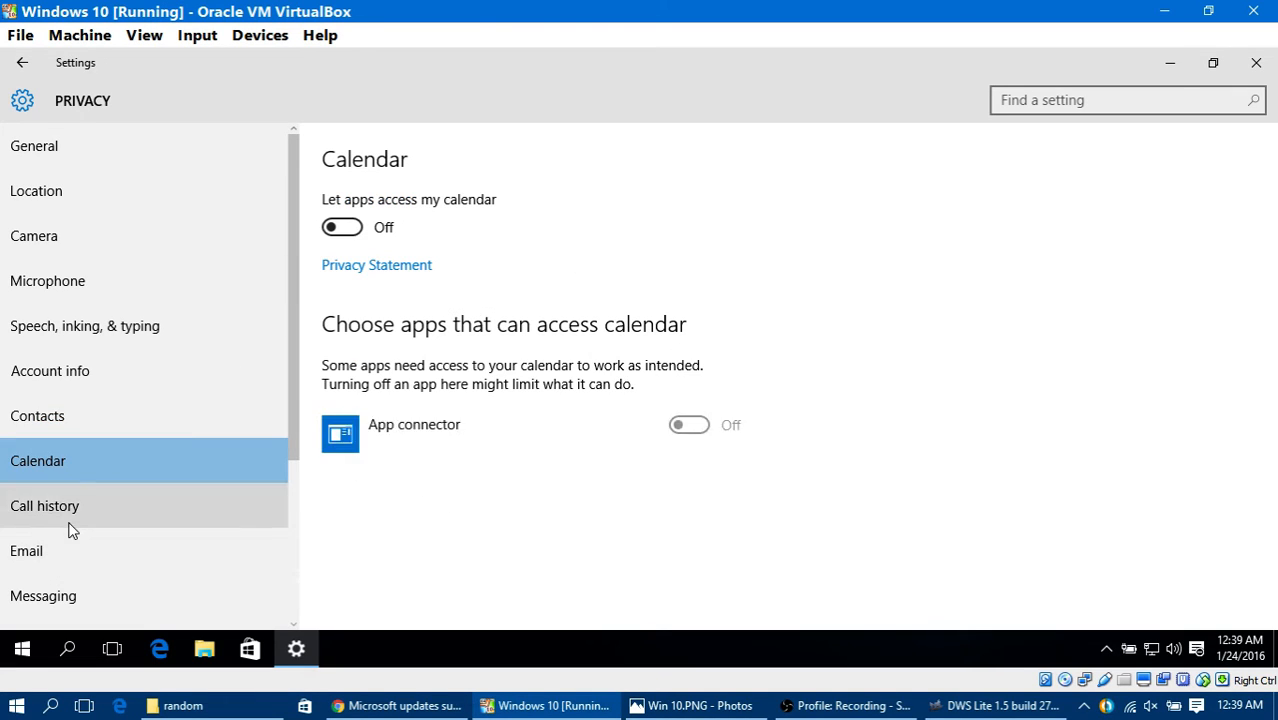
left_click(102, 506)
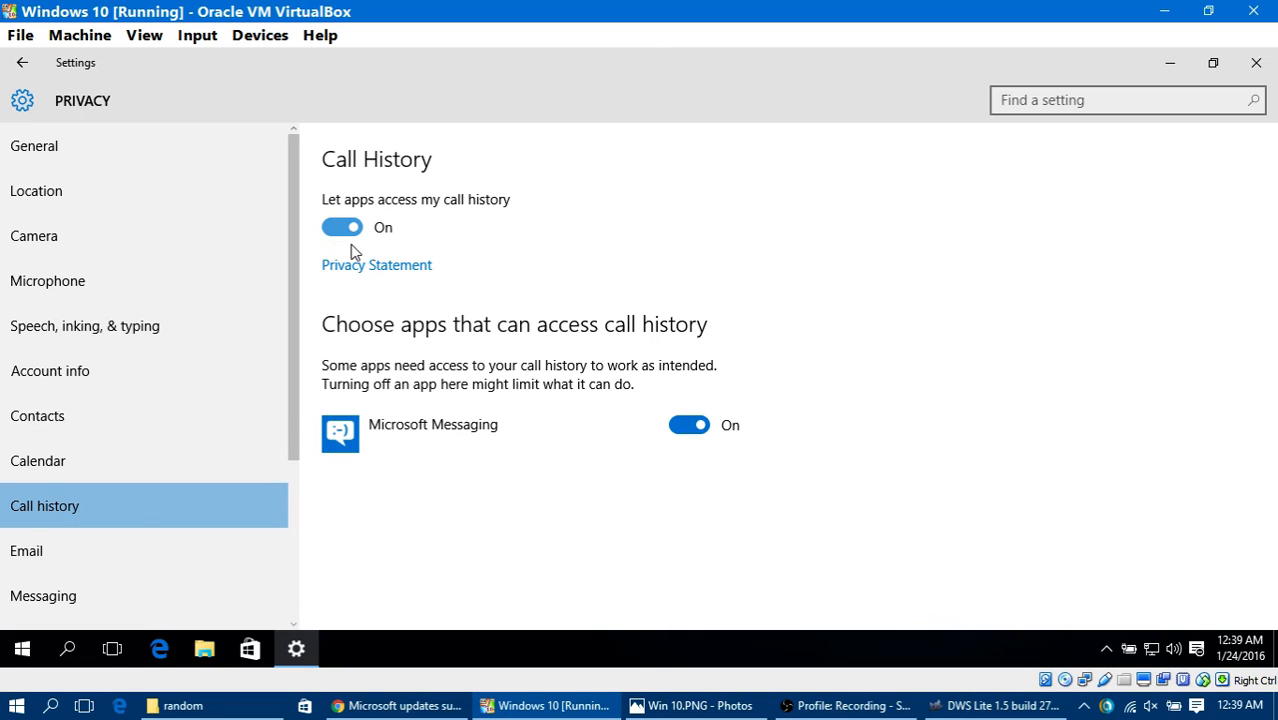
scroll(97, 502, "down", 3)
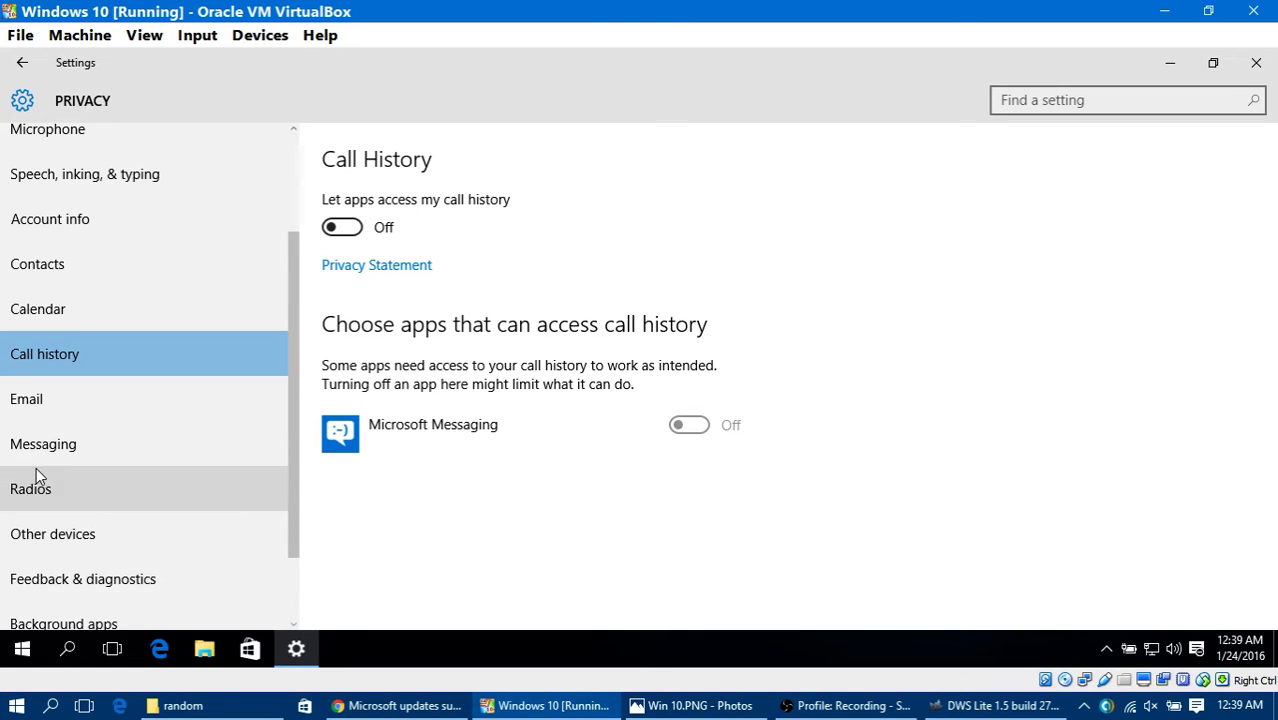
Step: Always allow DWS_Lite.exe to modify group policy settings in Emsisoft while checking the Email and Messaging privacy pages
left_click(59, 397)
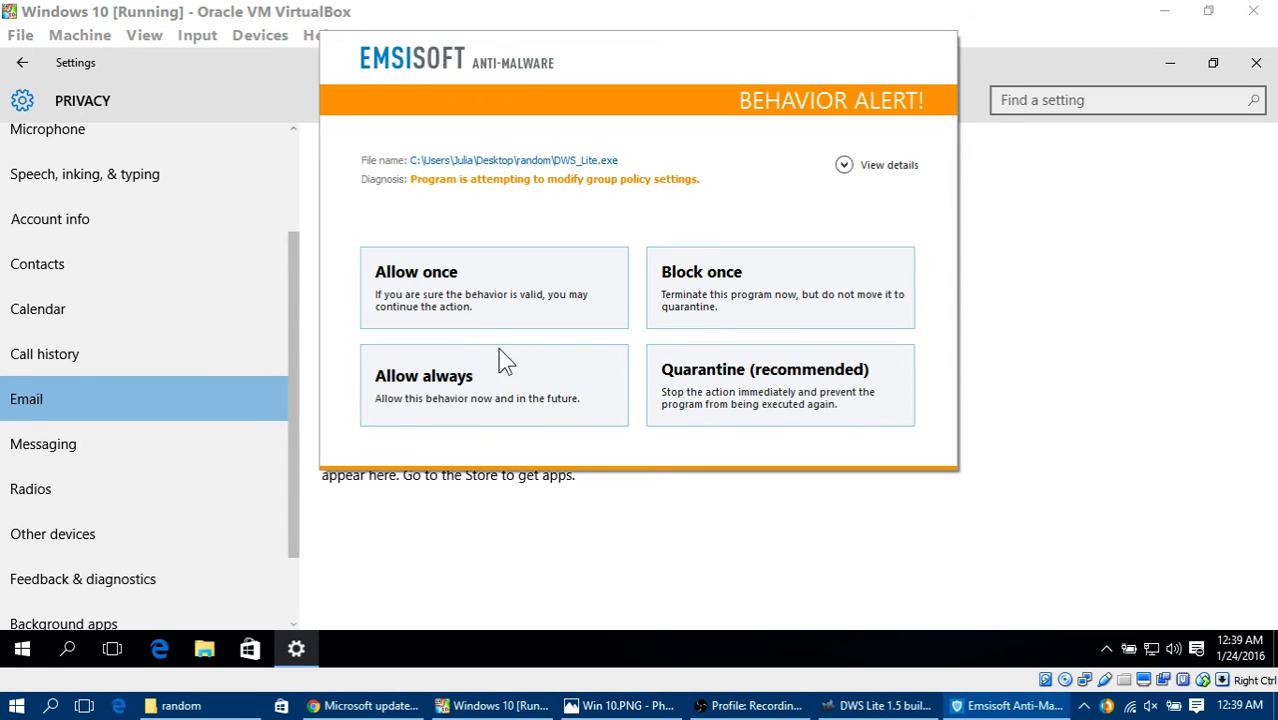
left_click(480, 413)
left_click(219, 444)
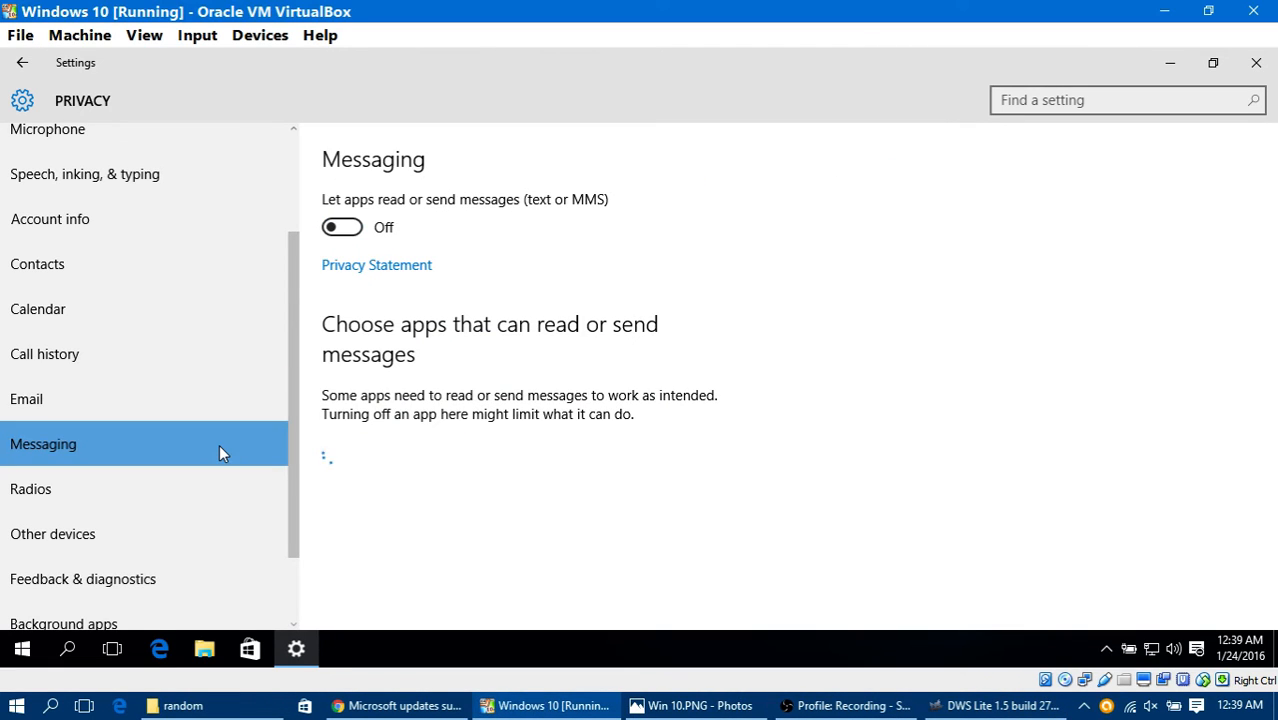
Step: Check the Radios privacy settings and turn off automatic sharing and syncing with unpaired wireless devices
left_click(152, 487)
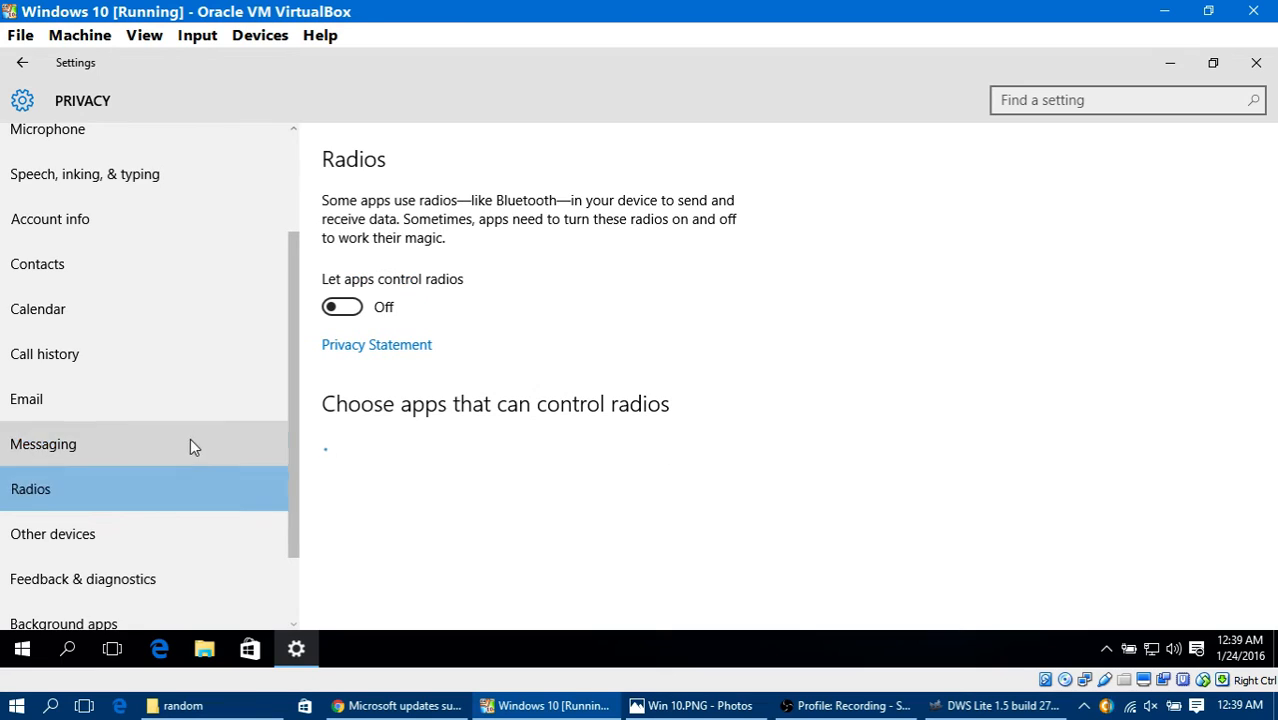
scroll(196, 438, "down", 1)
left_click(120, 440)
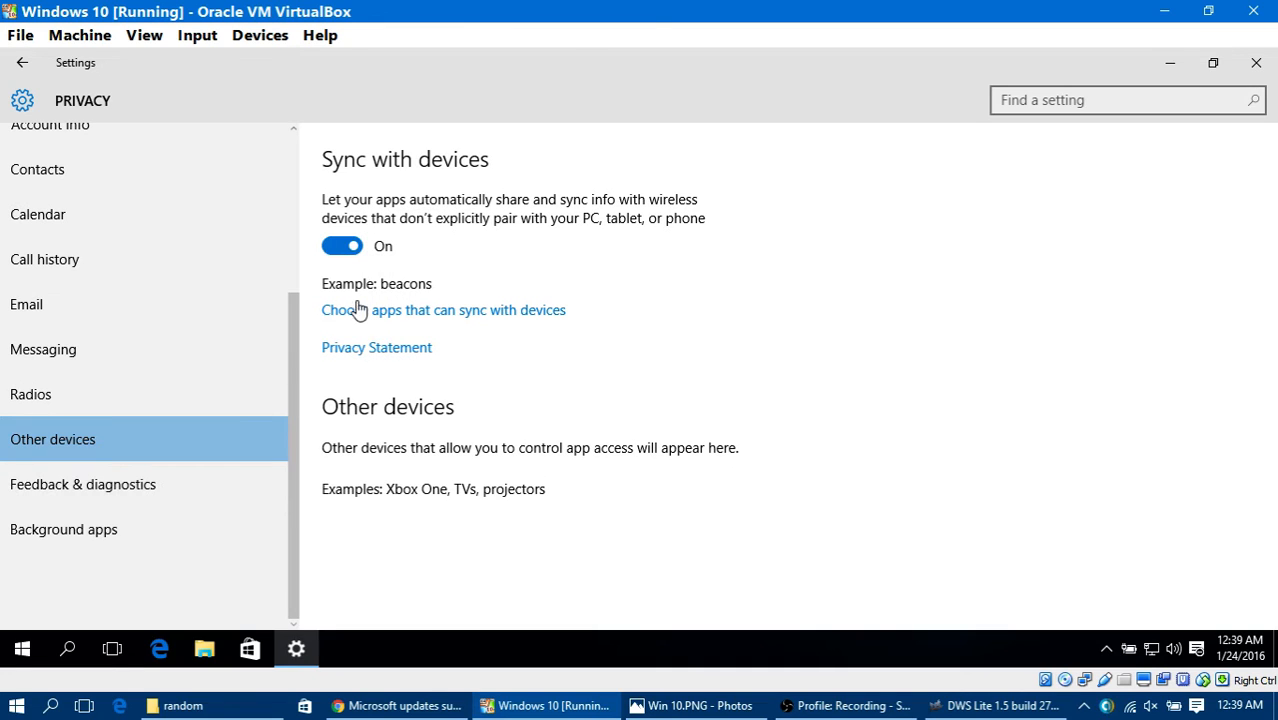
left_click(349, 245)
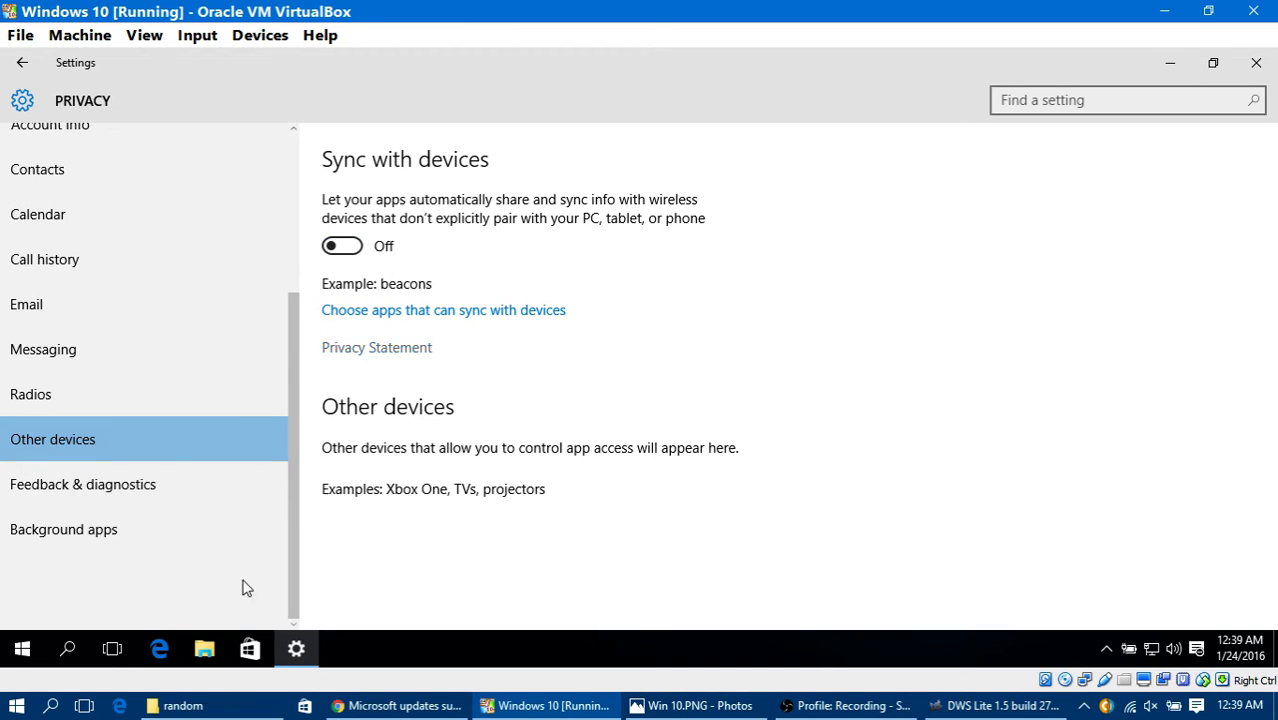
Step: Check the Feedback & diagnostics privacy settings and review which apps may run in the background
left_click(109, 486)
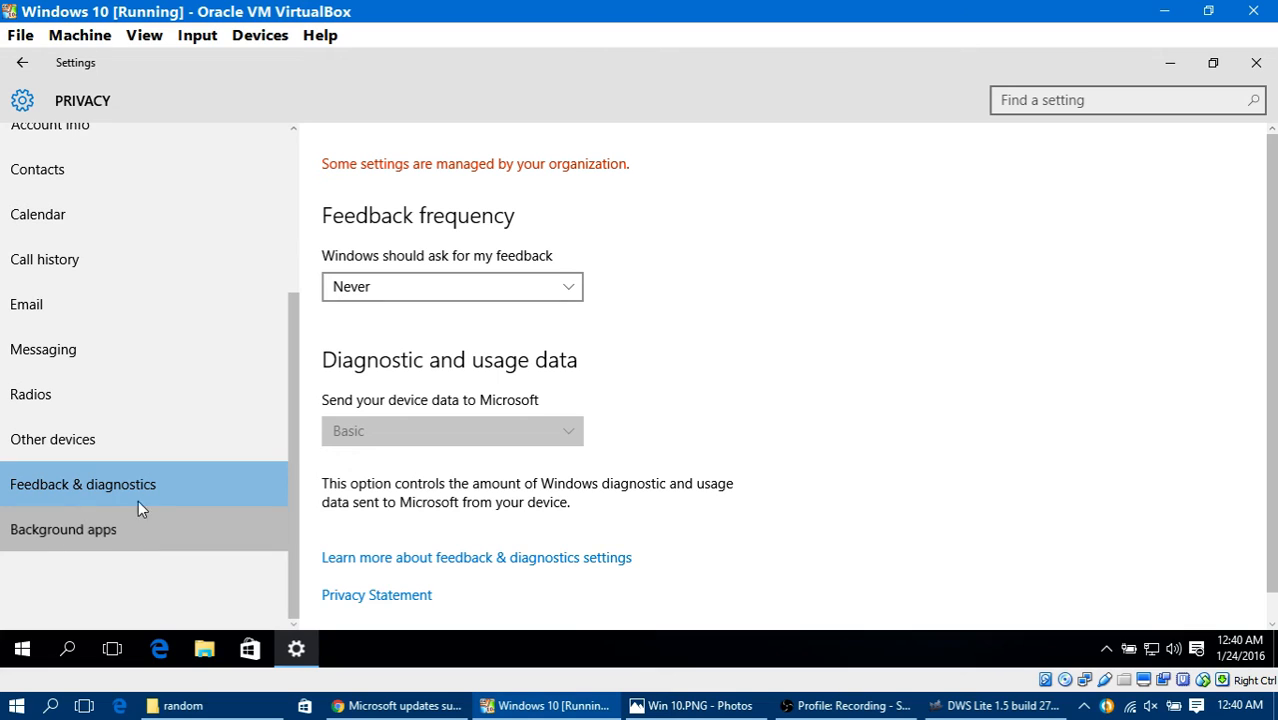
left_click(136, 540)
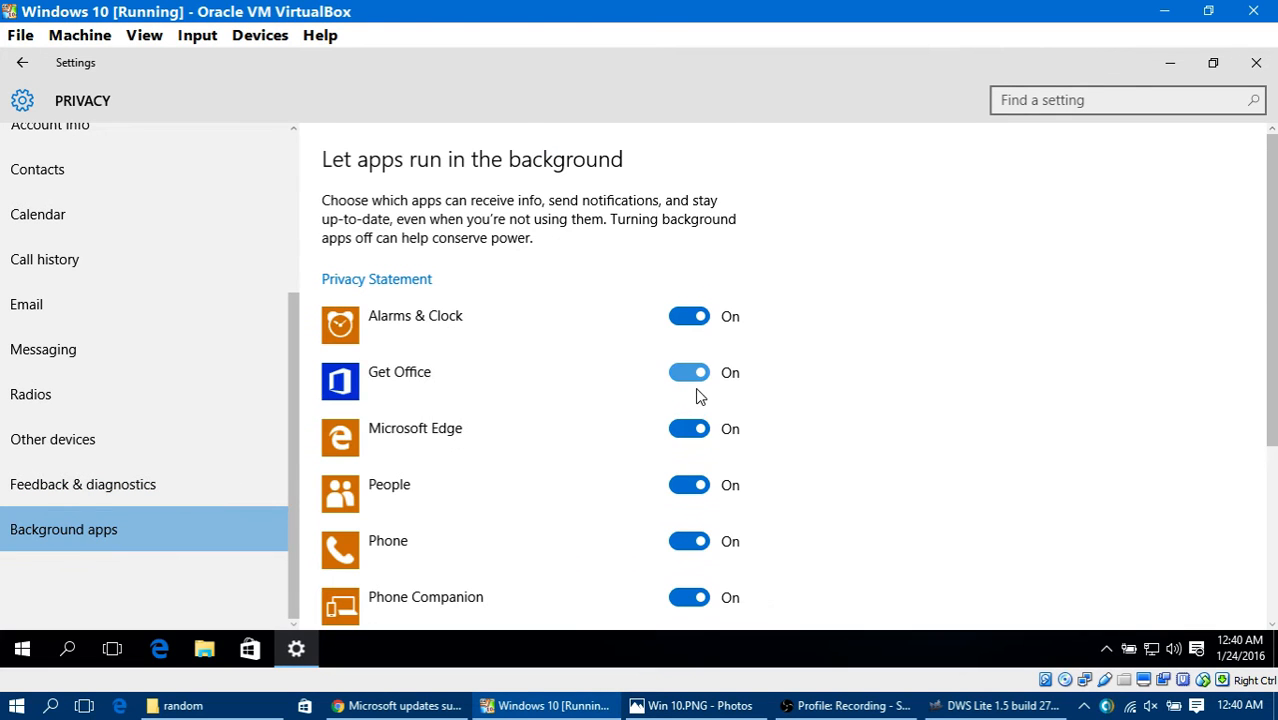
scroll(697, 395, "down", 3)
scroll(690, 405, "up", 3)
scroll(673, 414, "down", 3)
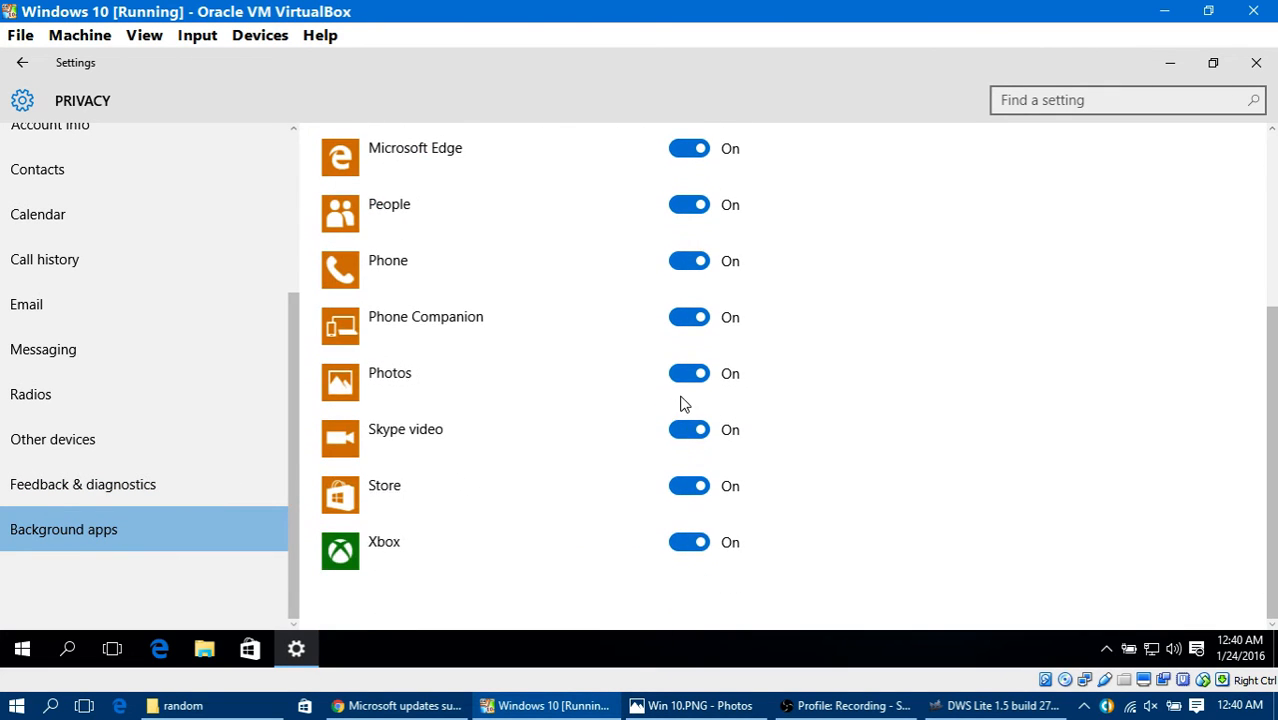
scroll(681, 410, "up", 4)
scroll(670, 350, "down", 2)
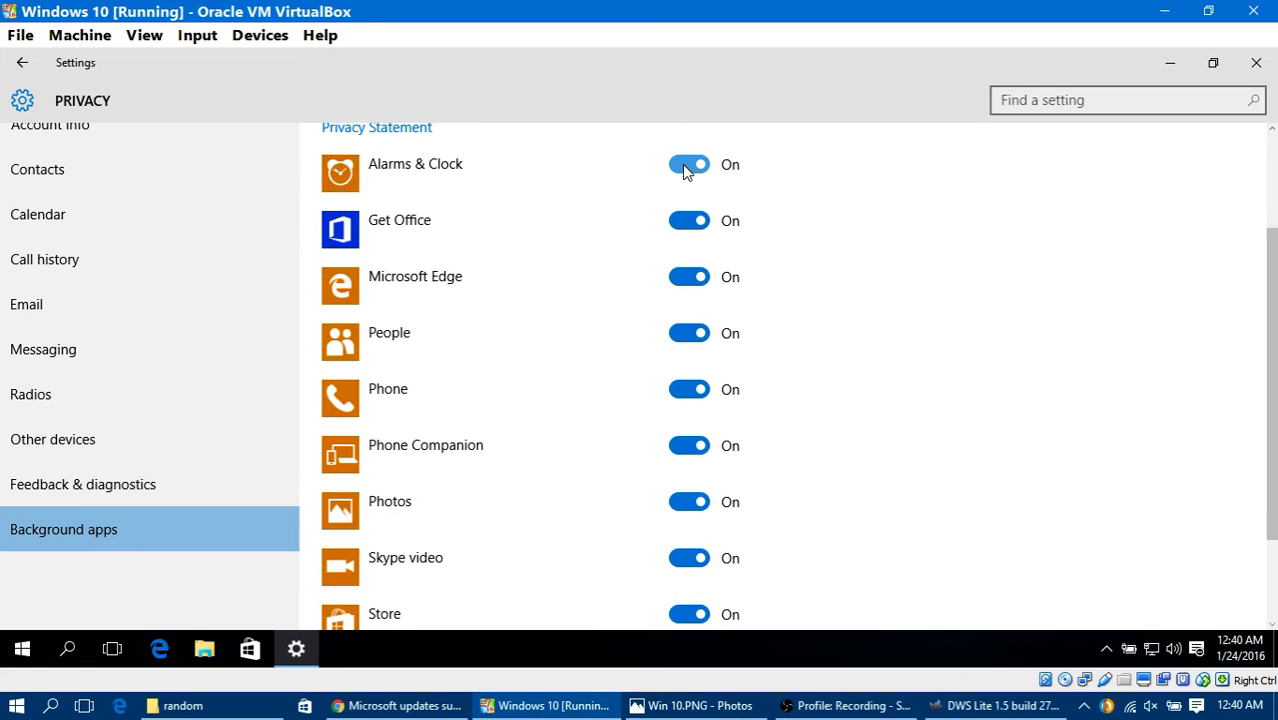
Step: Turn off background running for every listed app, from Alarms & Clock and Get Office through Store and Xbox
left_click(687, 166)
left_click(690, 333)
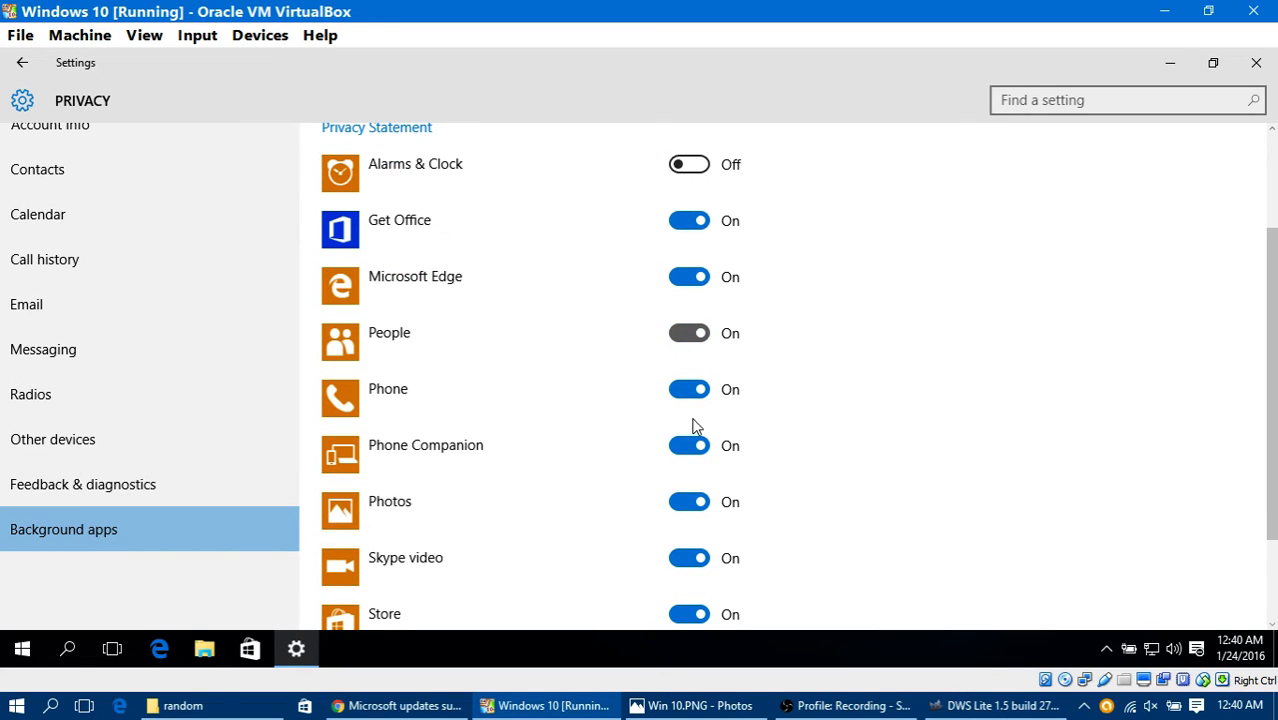
left_click(728, 442)
scroll(725, 420, "down", 3)
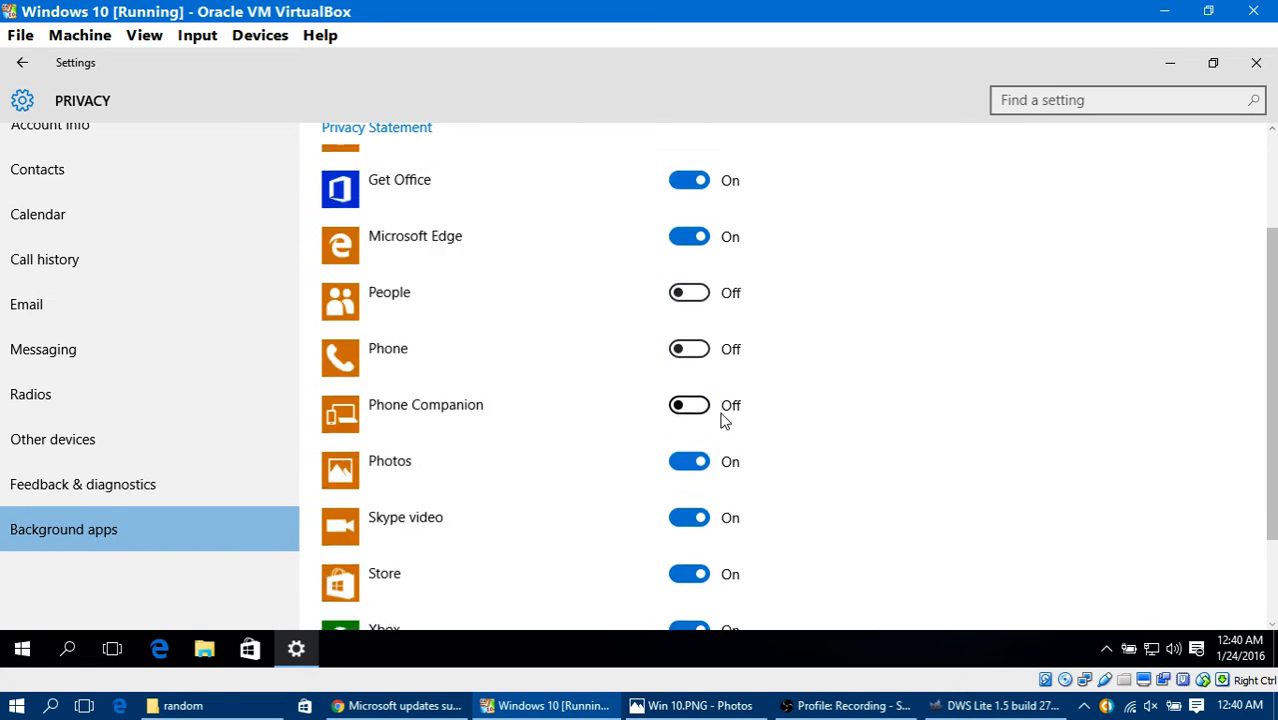
left_click(687, 507)
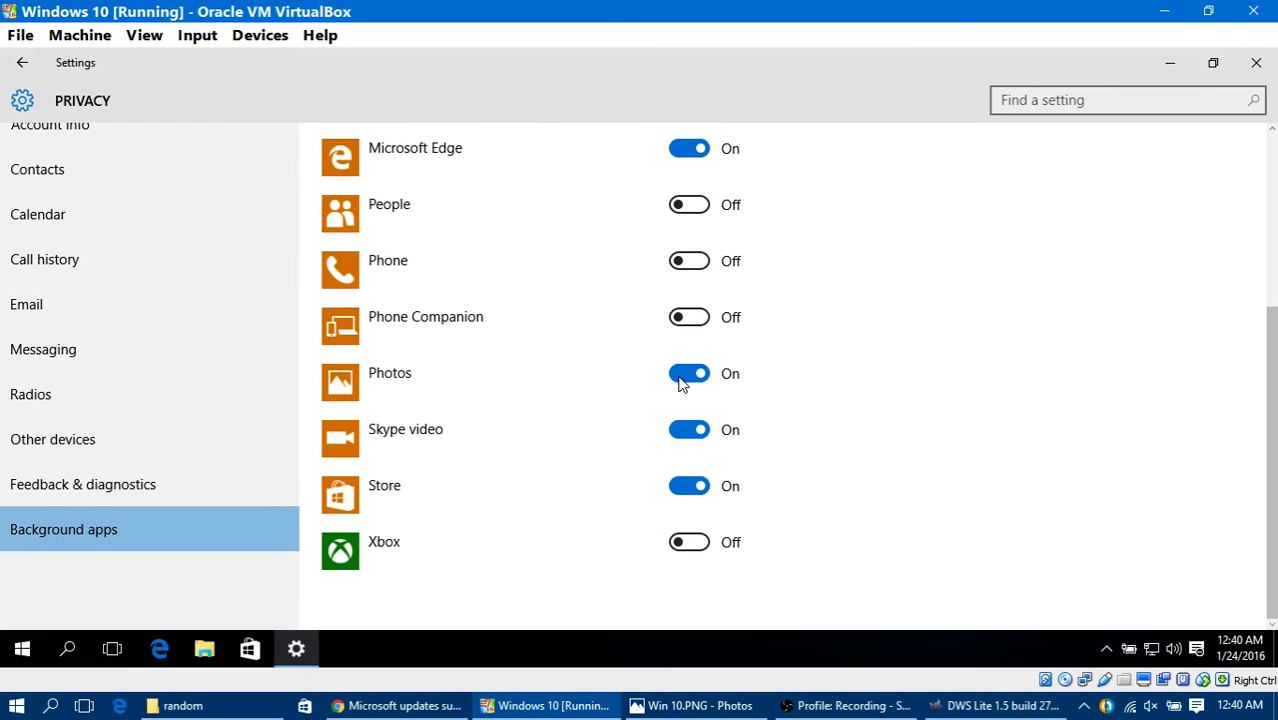
scroll(710, 226, "up", 3)
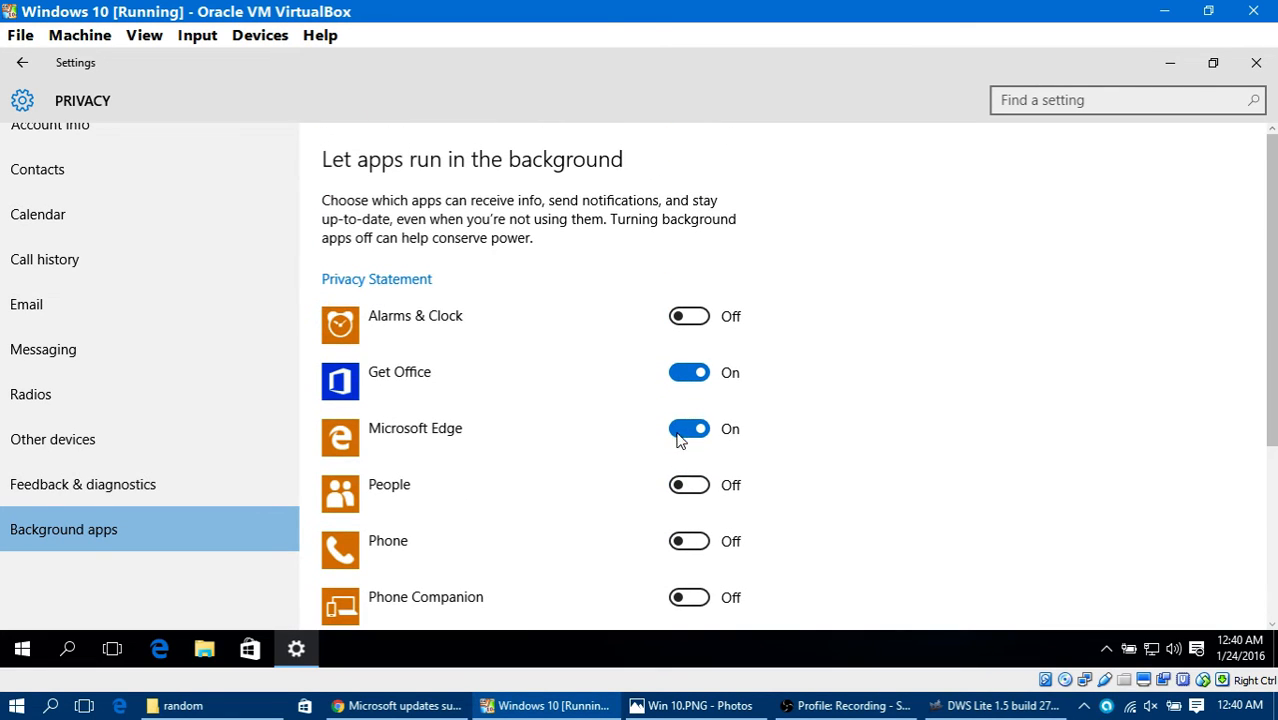
left_click(681, 432)
left_click(722, 379)
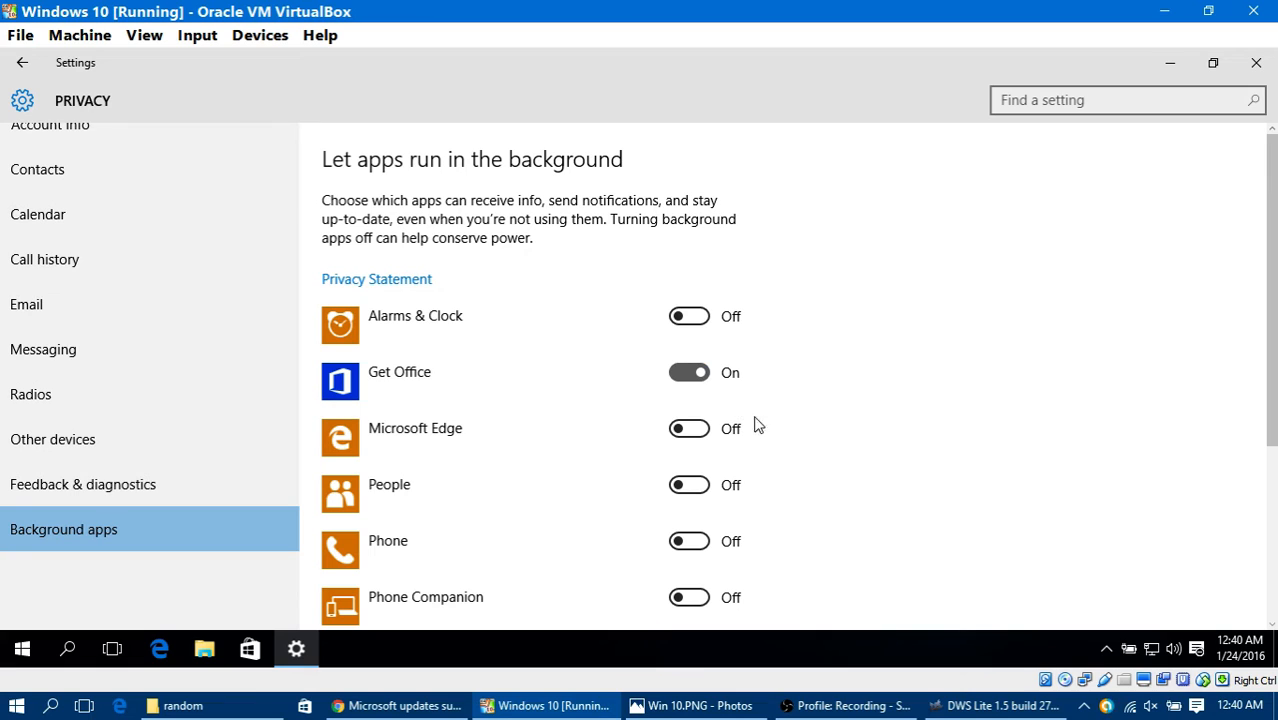
scroll(796, 434, "down", 3)
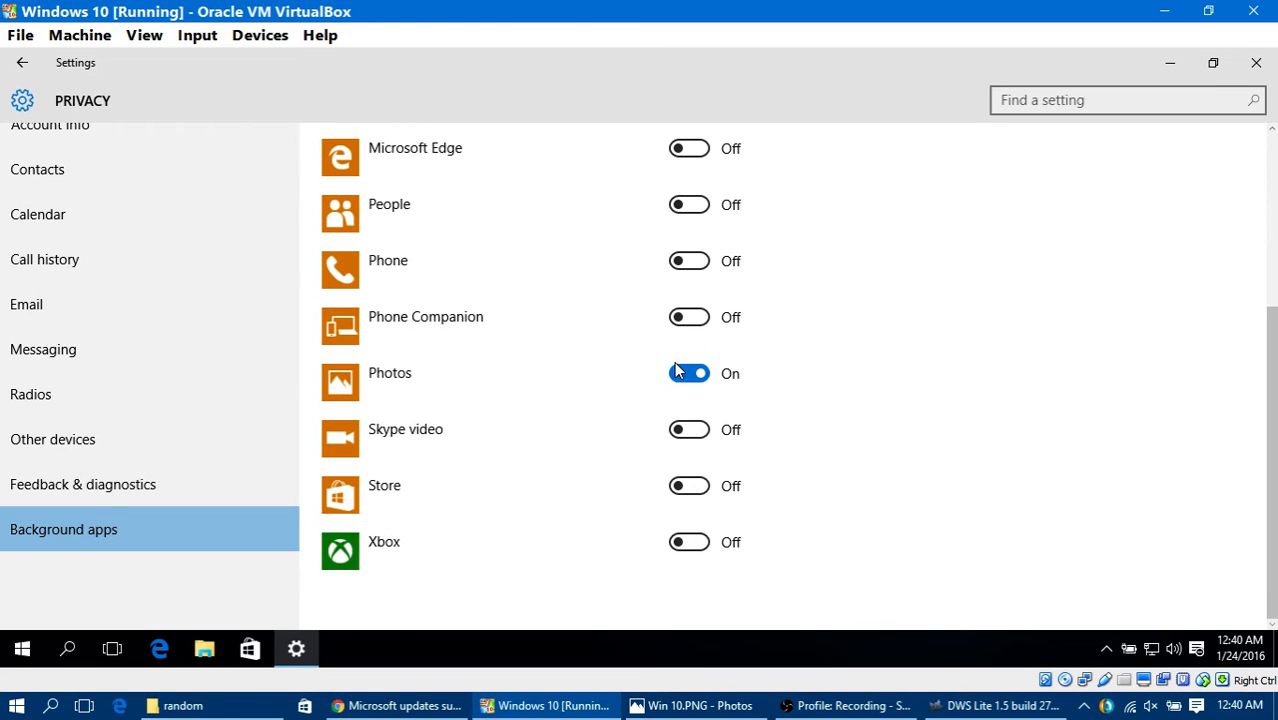
left_click(688, 373)
scroll(876, 519, "up", 3)
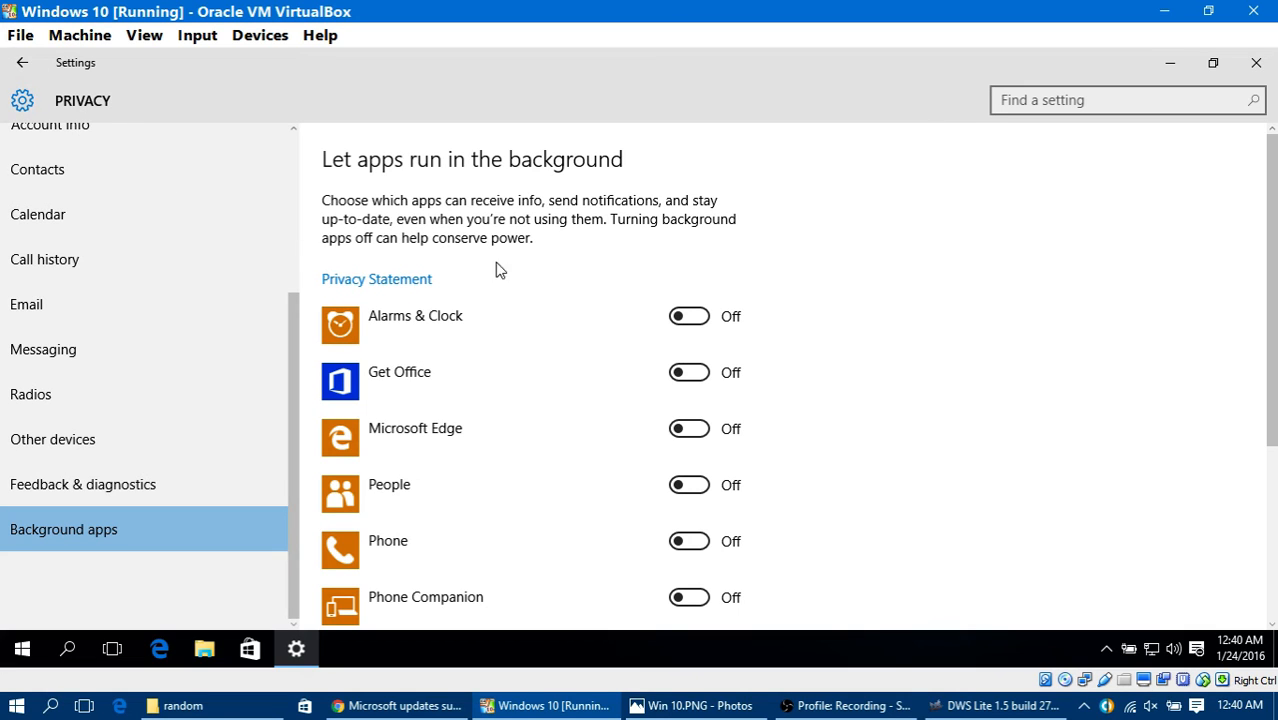
Step: Leave the privacy settings and start a check for updates in Windows Update
left_click(31, 63)
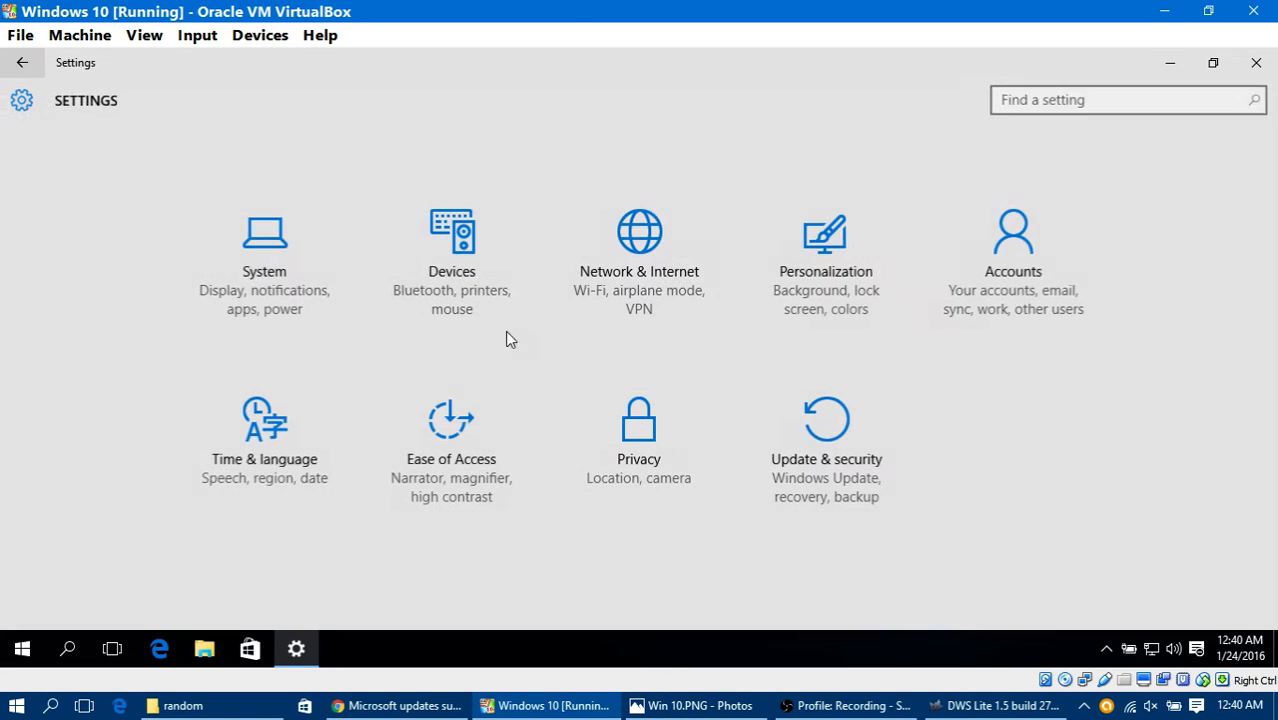
left_click(843, 455)
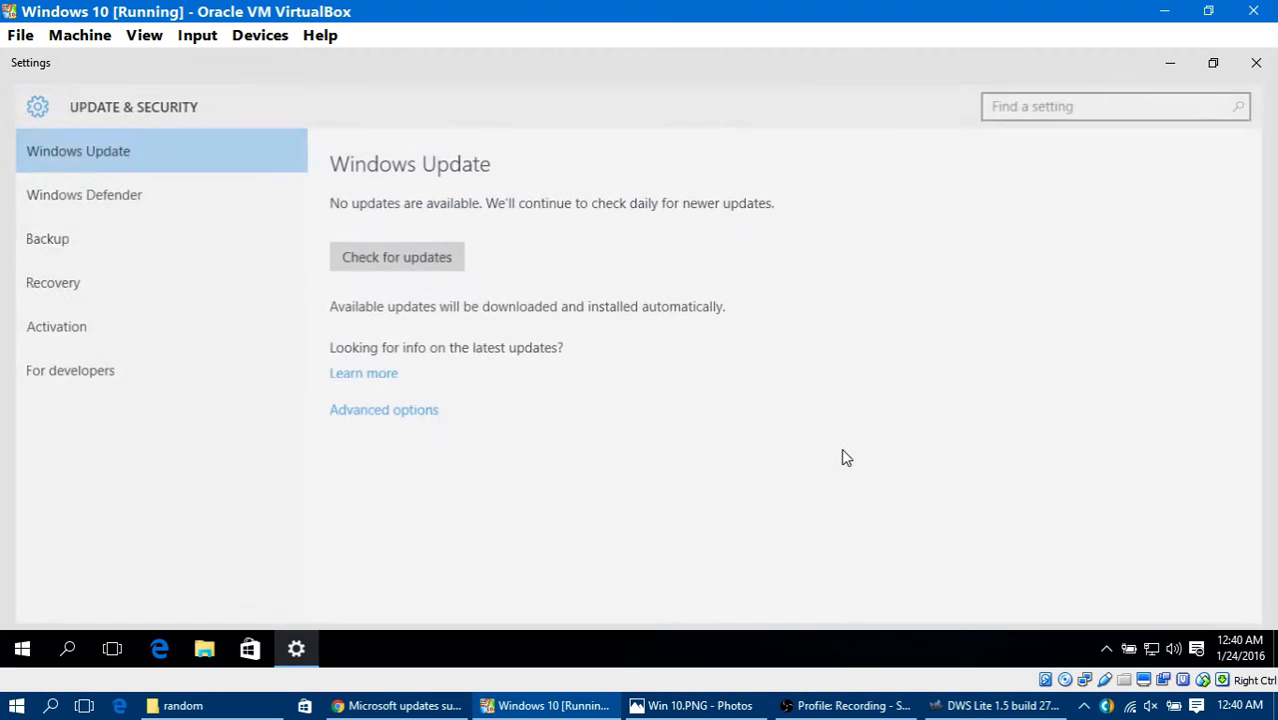
left_click(433, 262)
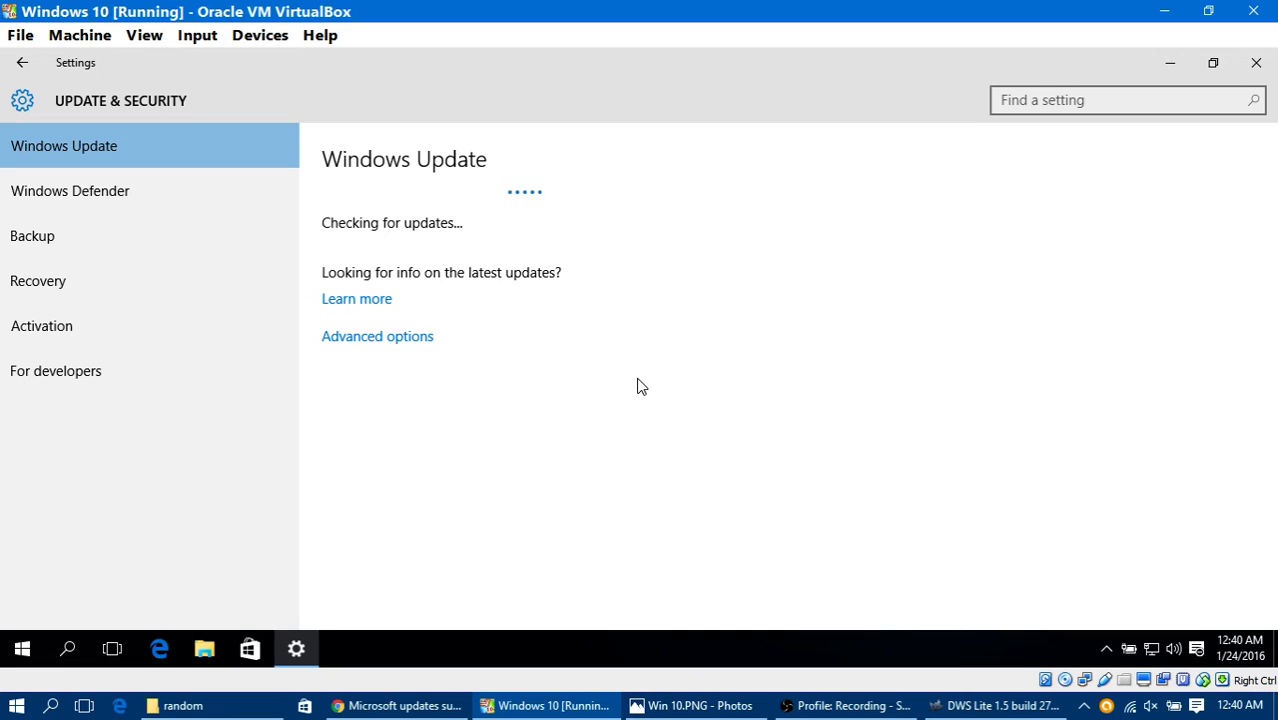
Step: Examine the advanced Windows Update options, including how updates are installed, upgrade deferral and Insider Preview builds
left_click(361, 341)
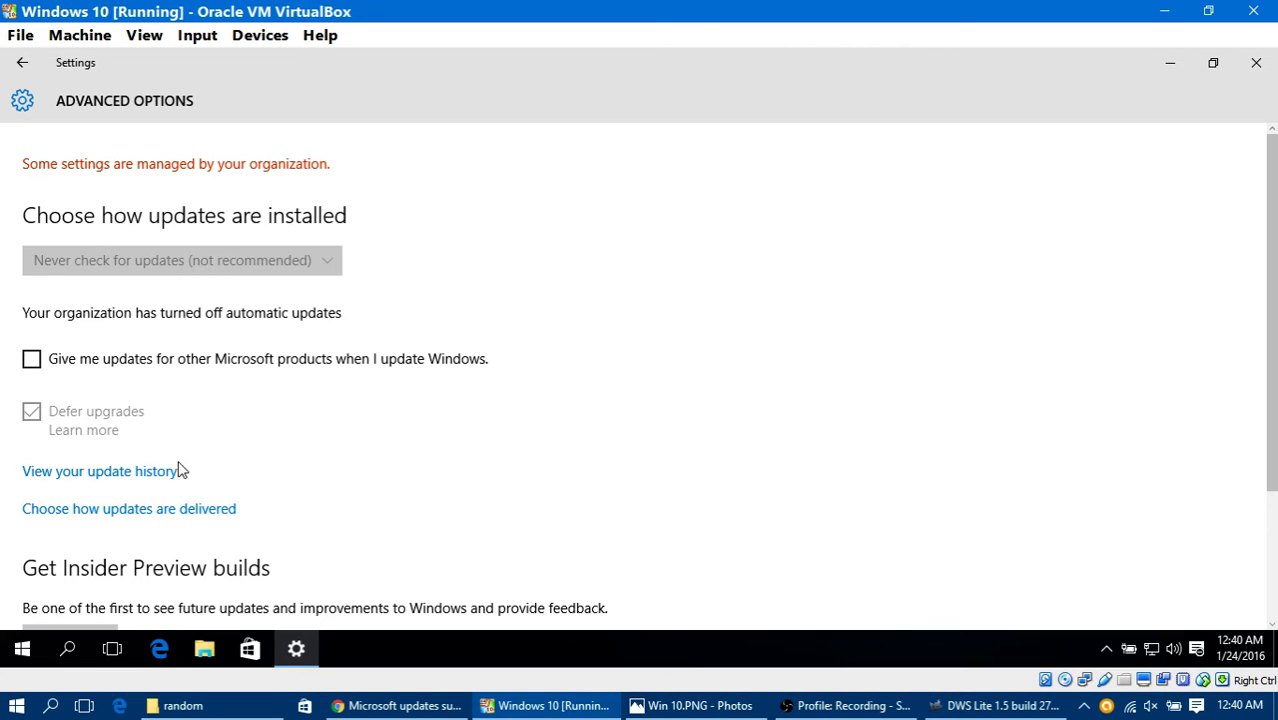
scroll(133, 493, "down", 1)
scroll(422, 437, "down", 4)
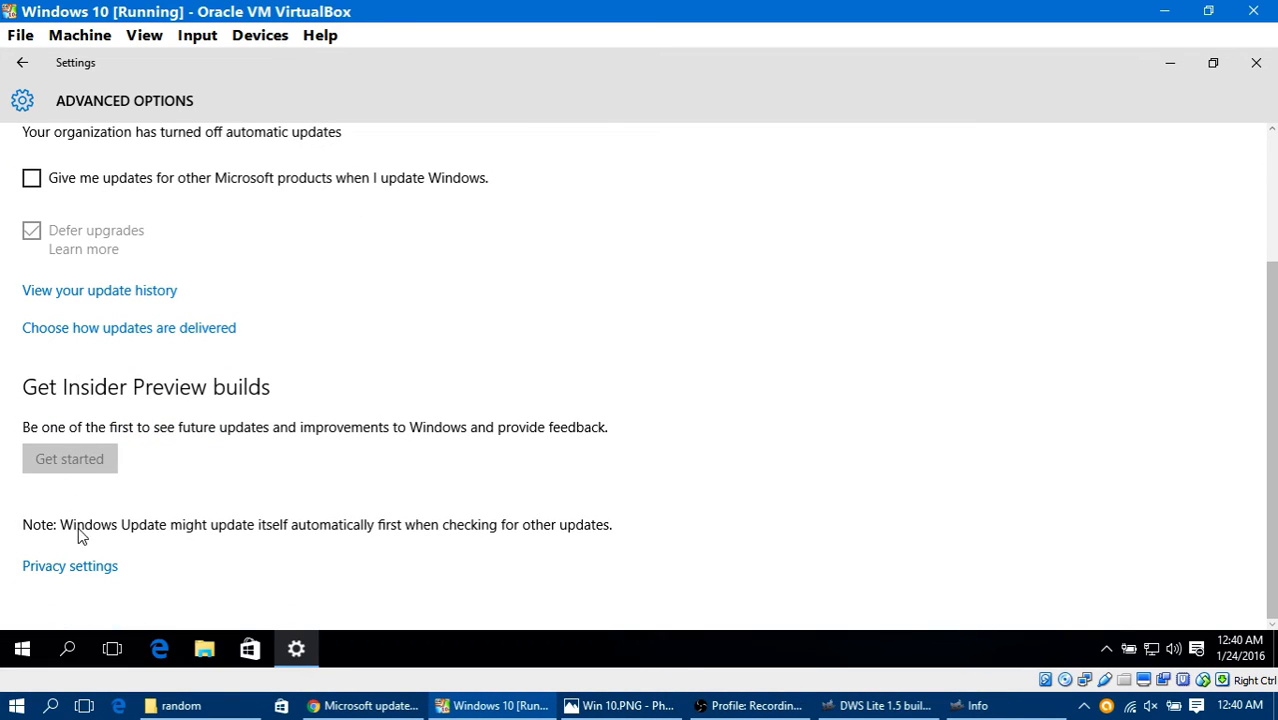
scroll(485, 470, "up", 3)
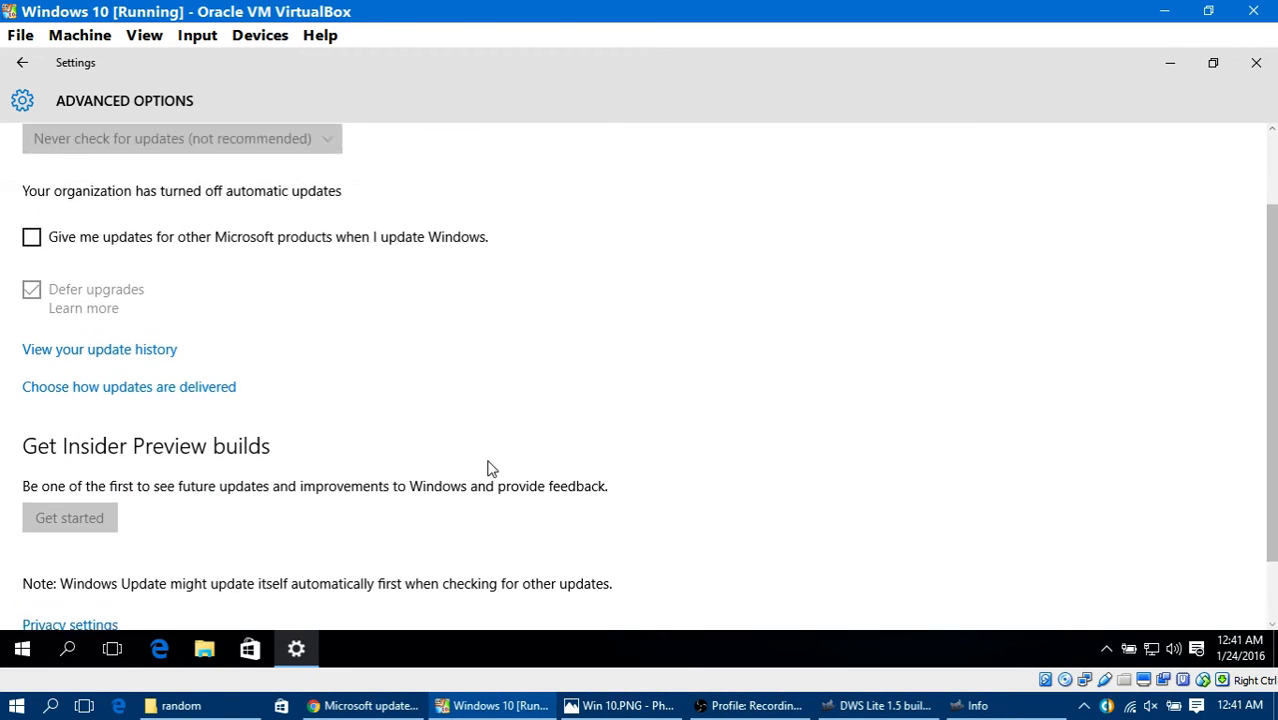
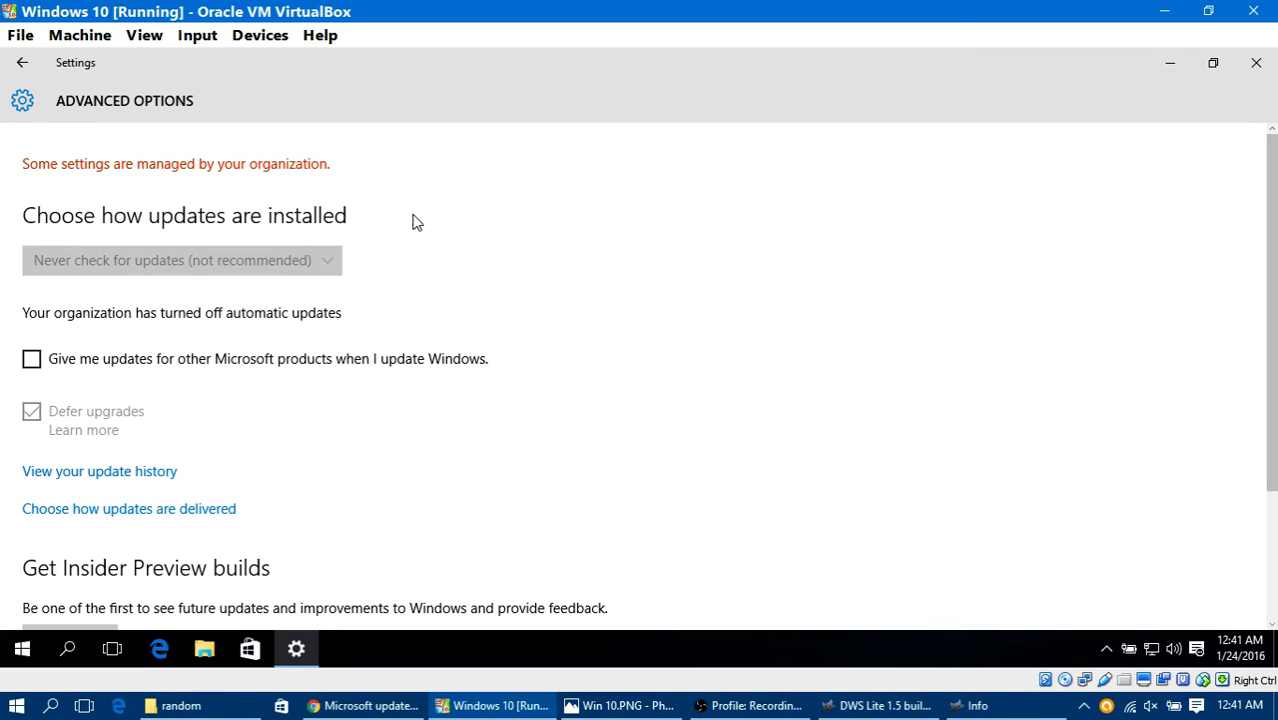
Step: Check the details of the available Windows updates and recheck the advanced update options
left_click(25, 64)
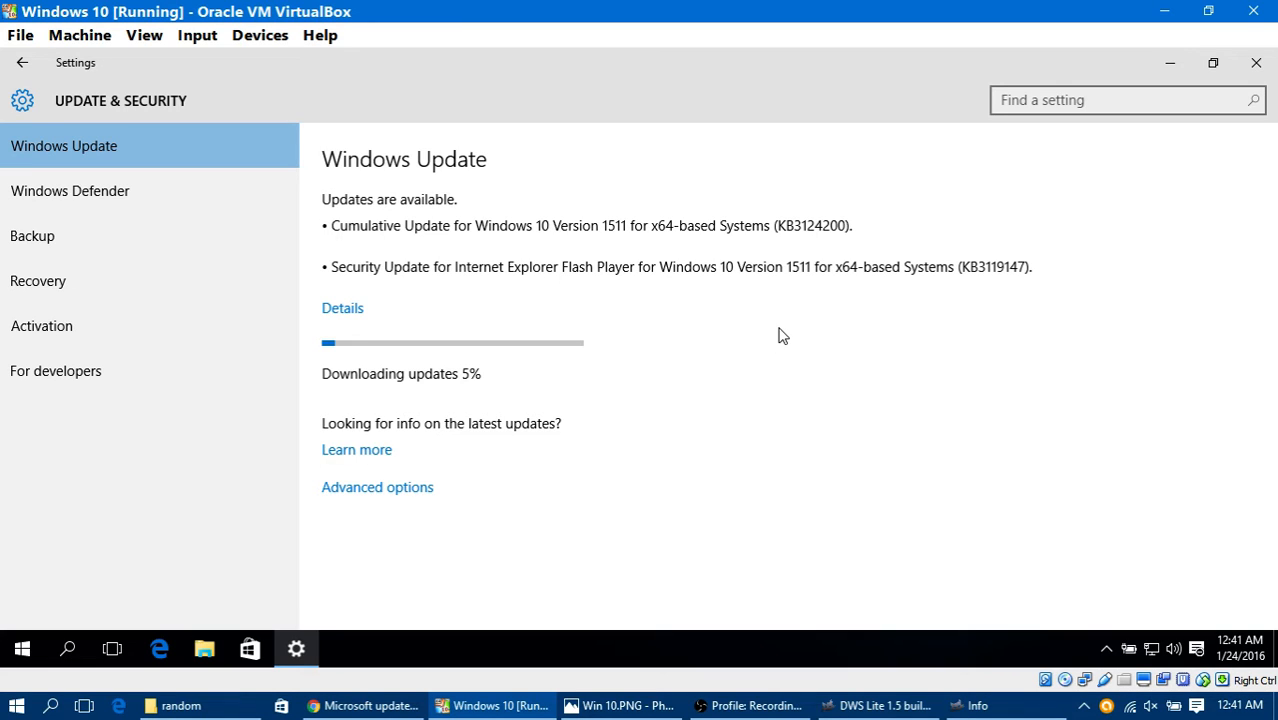
left_click(349, 314)
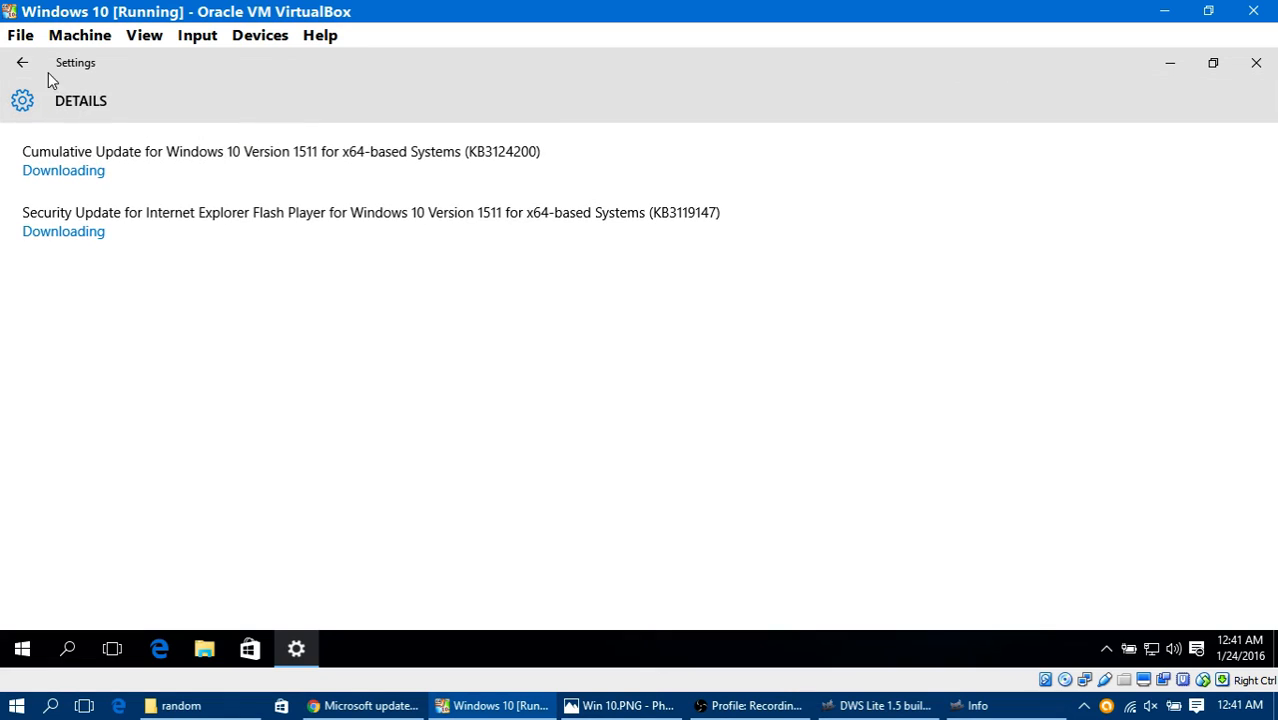
left_click(22, 63)
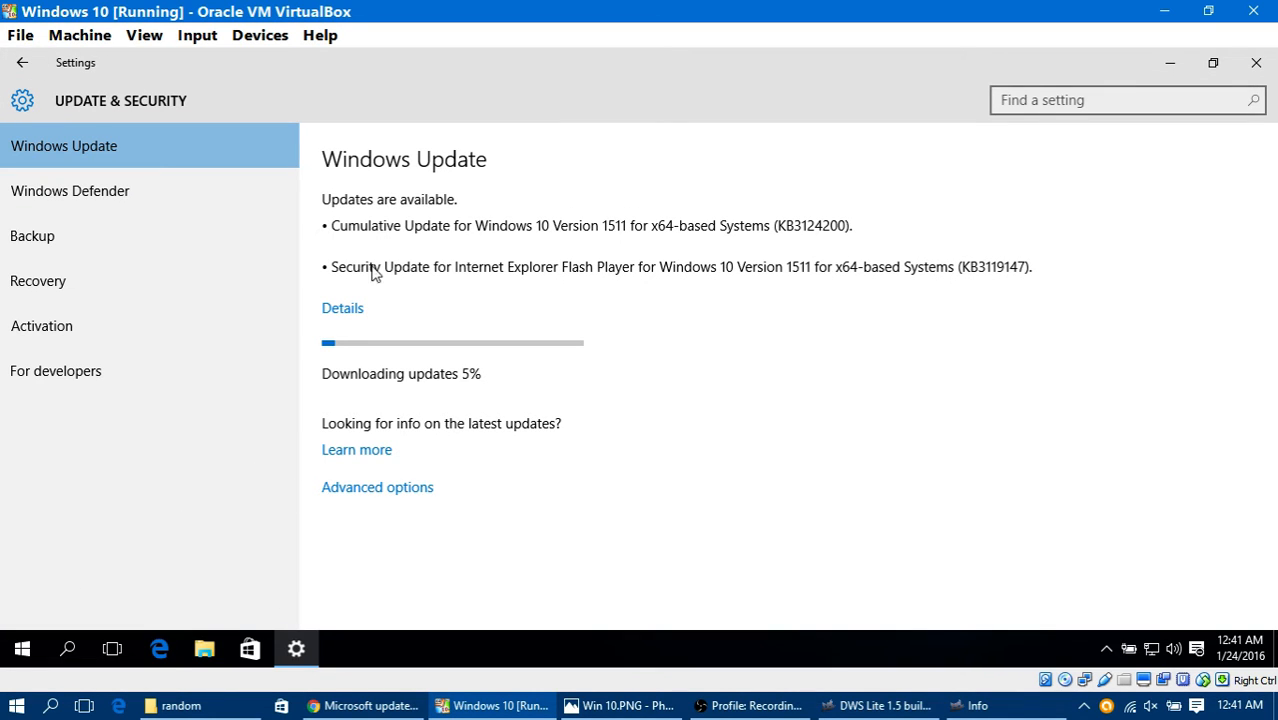
left_click(372, 489)
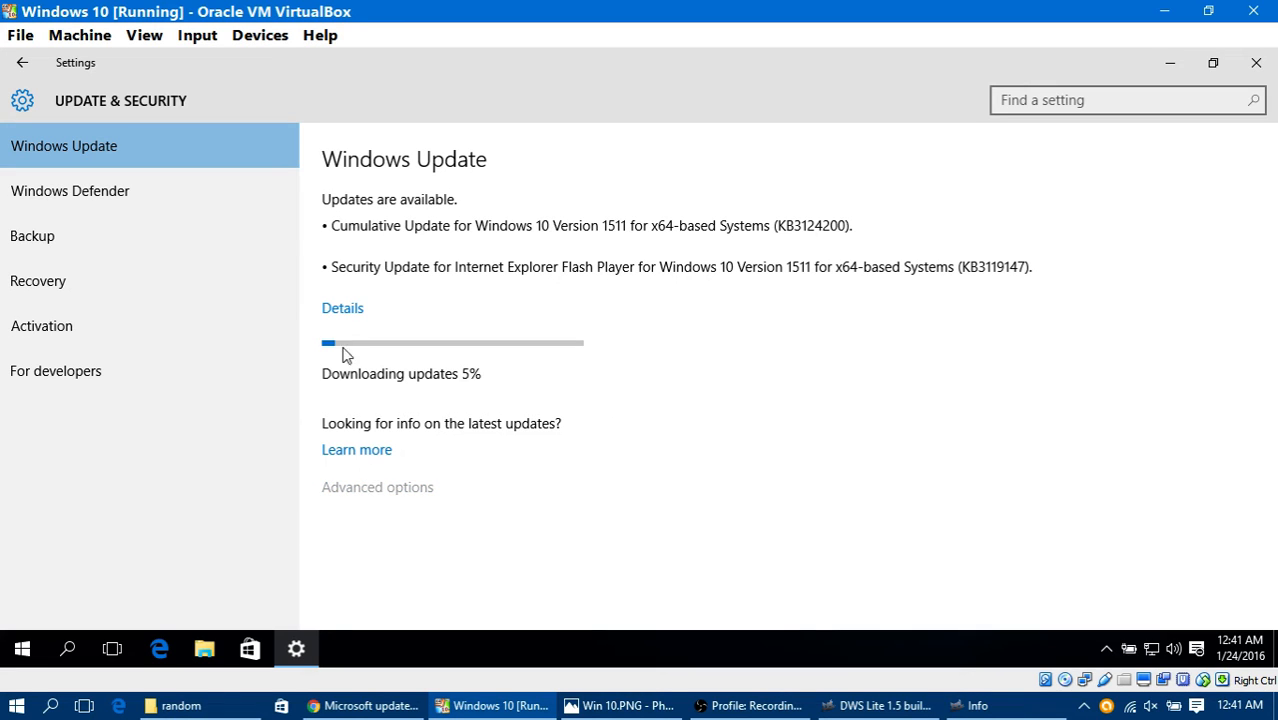
scroll(317, 340, "down", 4)
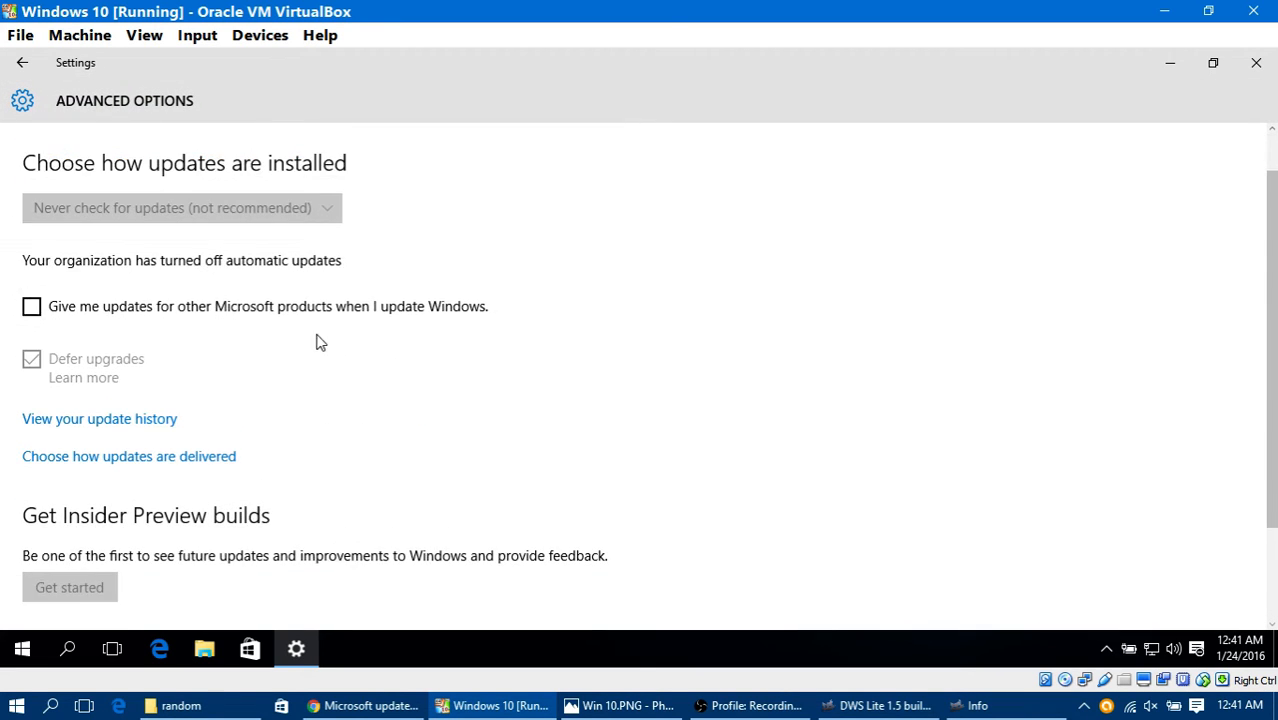
scroll(110, 454, "up", 4)
left_click(17, 63)
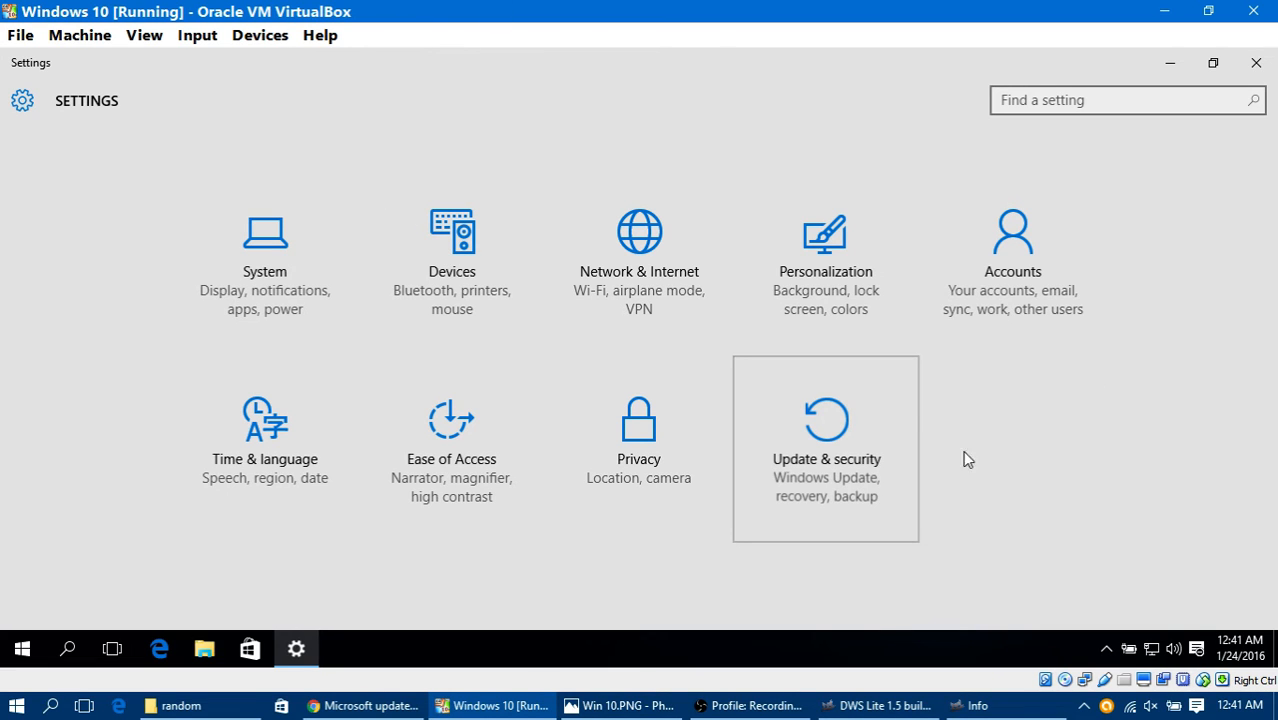
Step: Review the Windows Defender protection, sample submission, exclusion and version settings, and close Settings
left_click(866, 463)
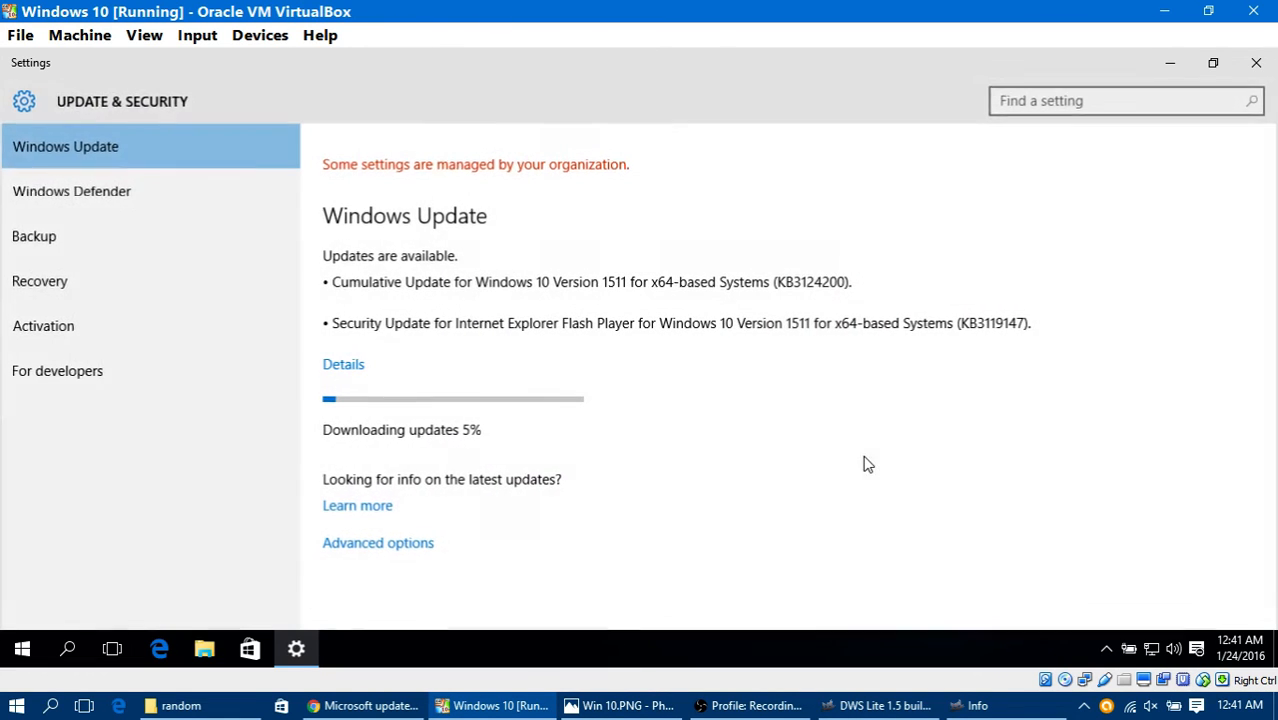
left_click(175, 193)
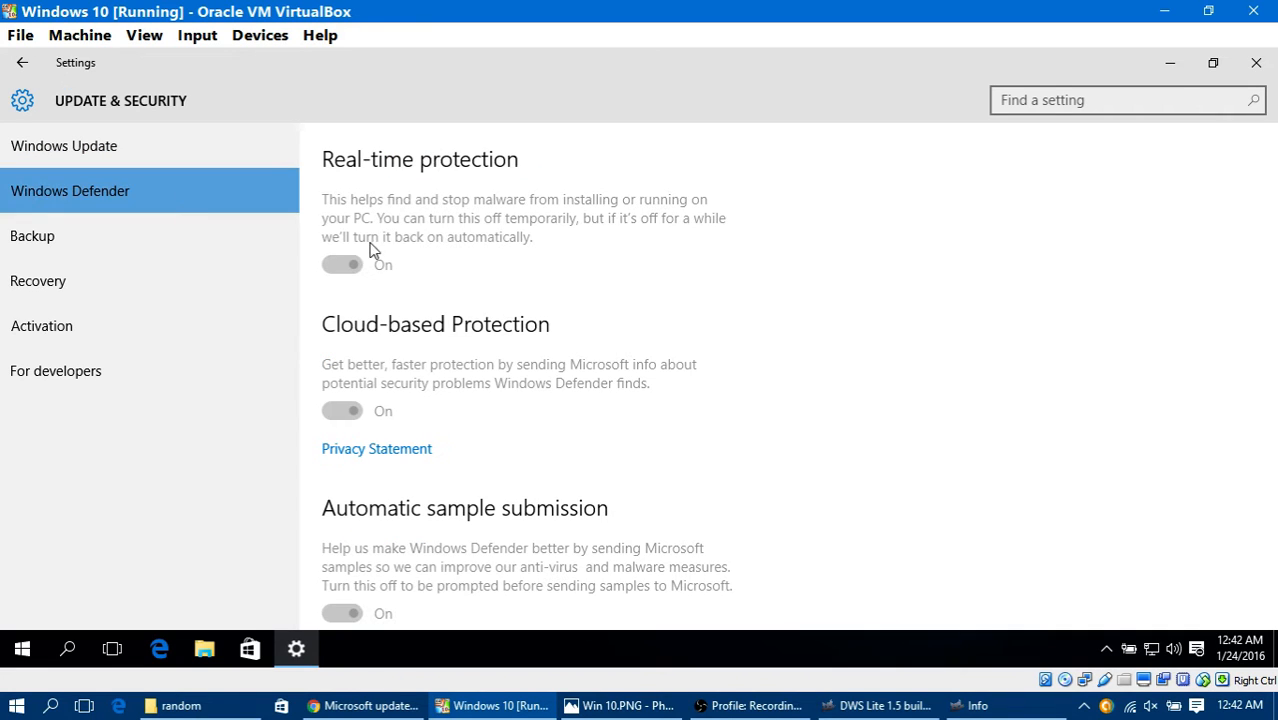
scroll(548, 345, "down", 5)
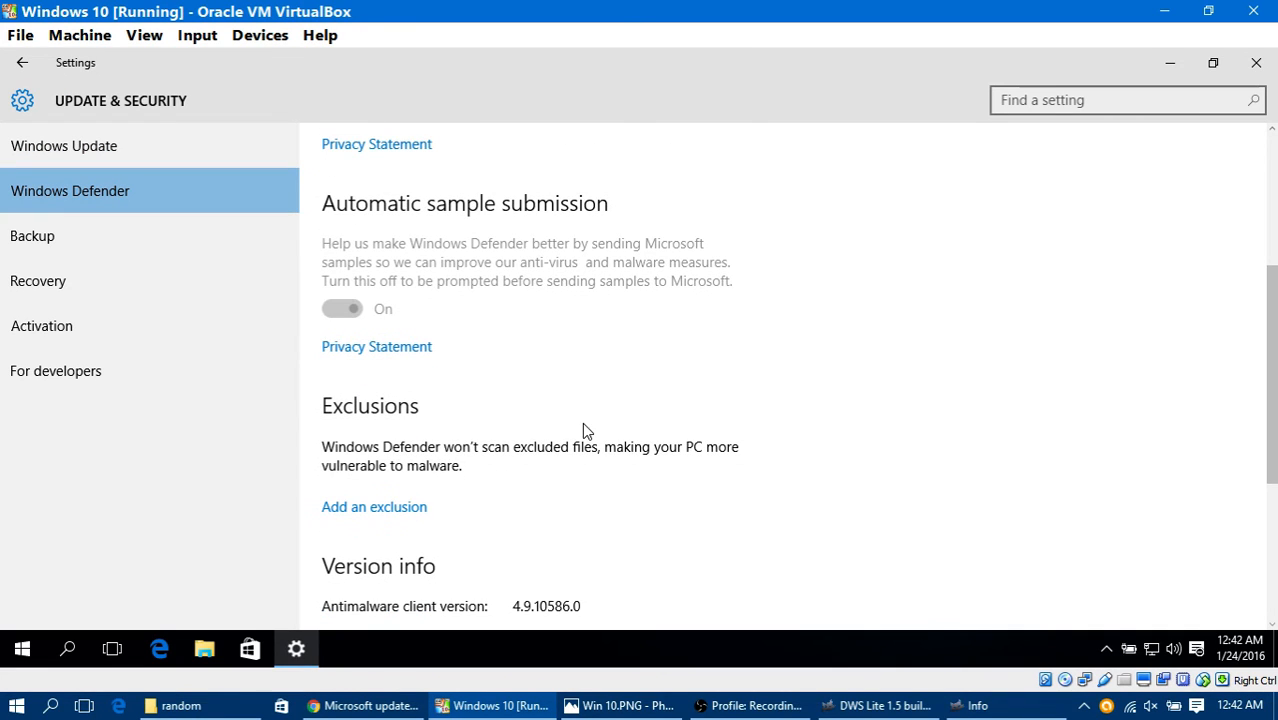
scroll(477, 385, "down", 5)
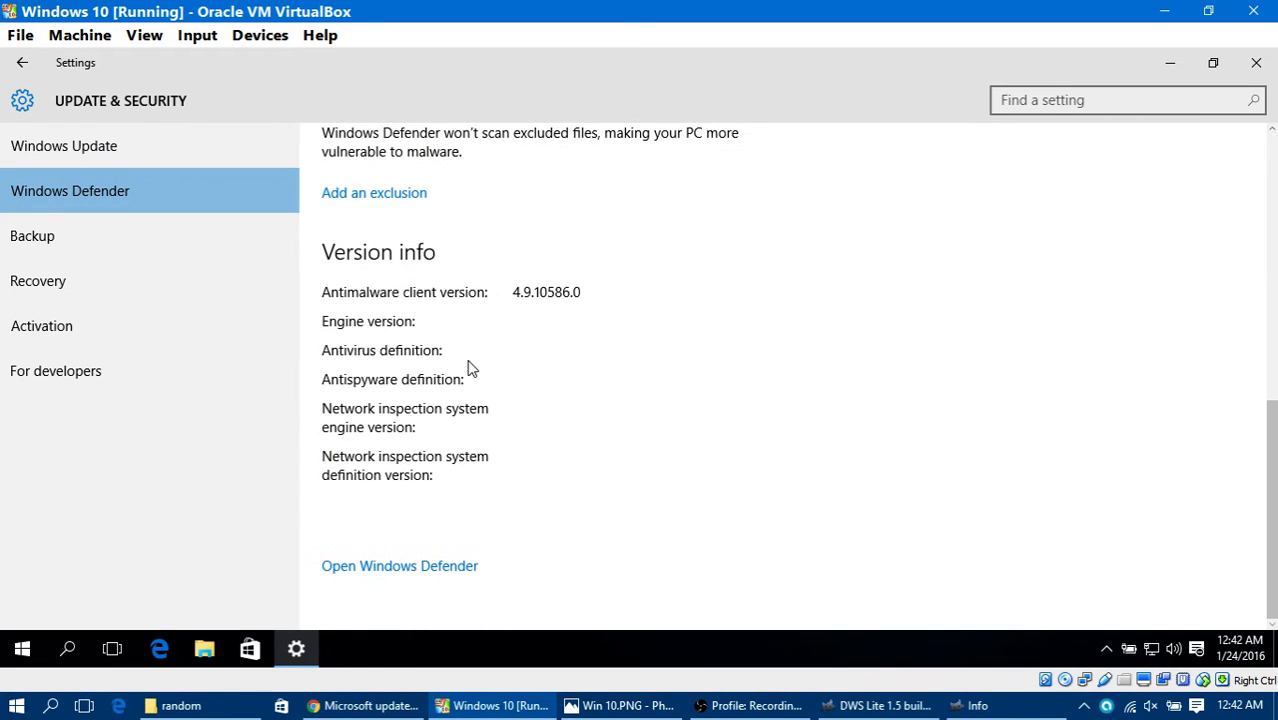
scroll(478, 362, "up", 10)
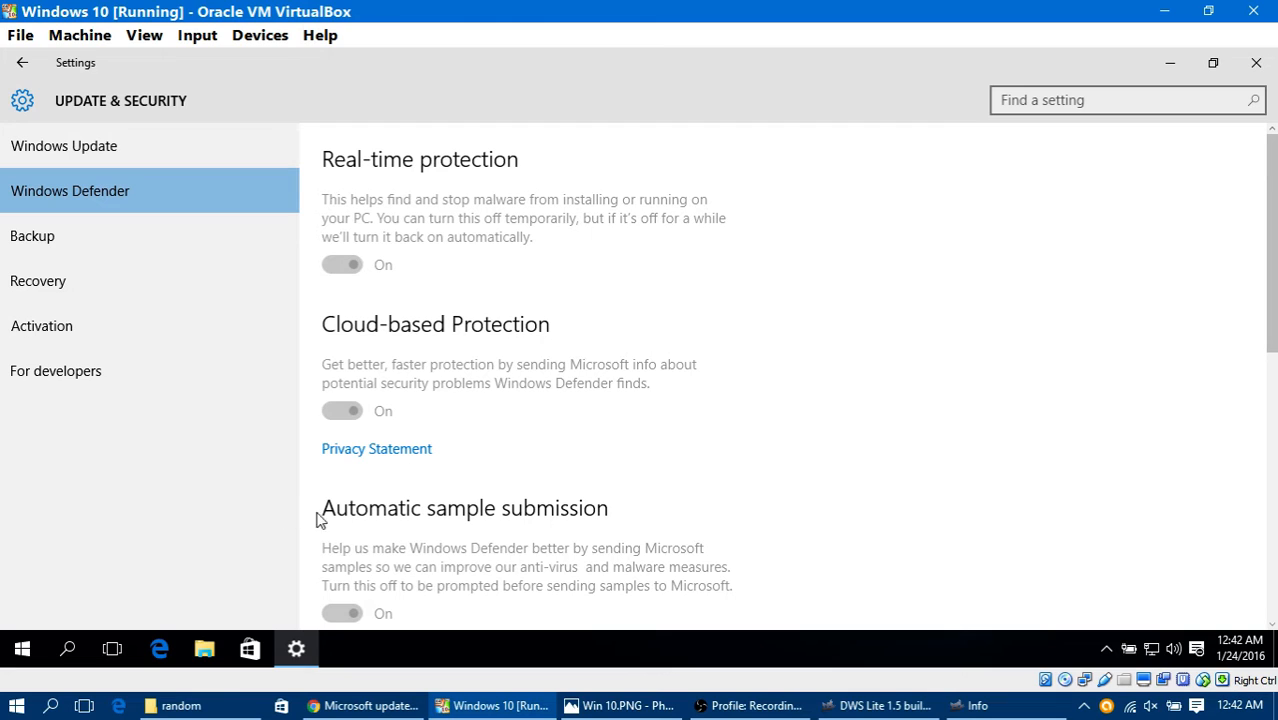
left_click(18, 66)
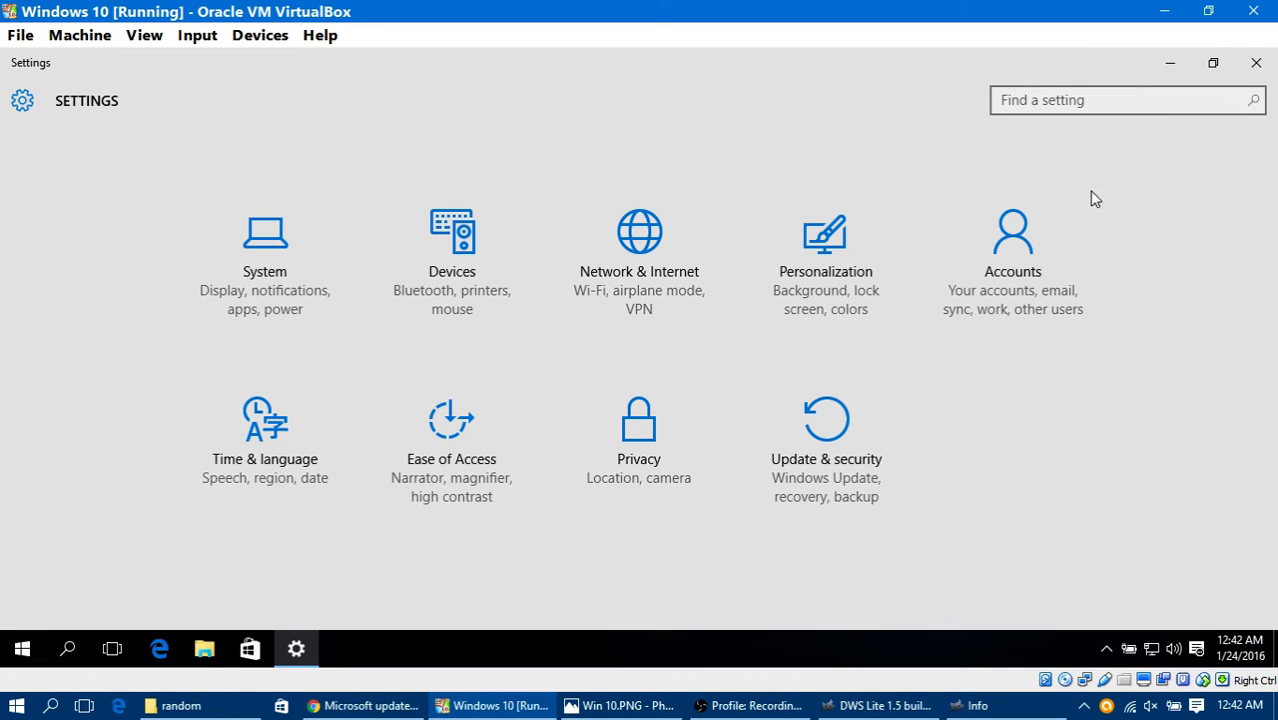
left_click(1256, 63)
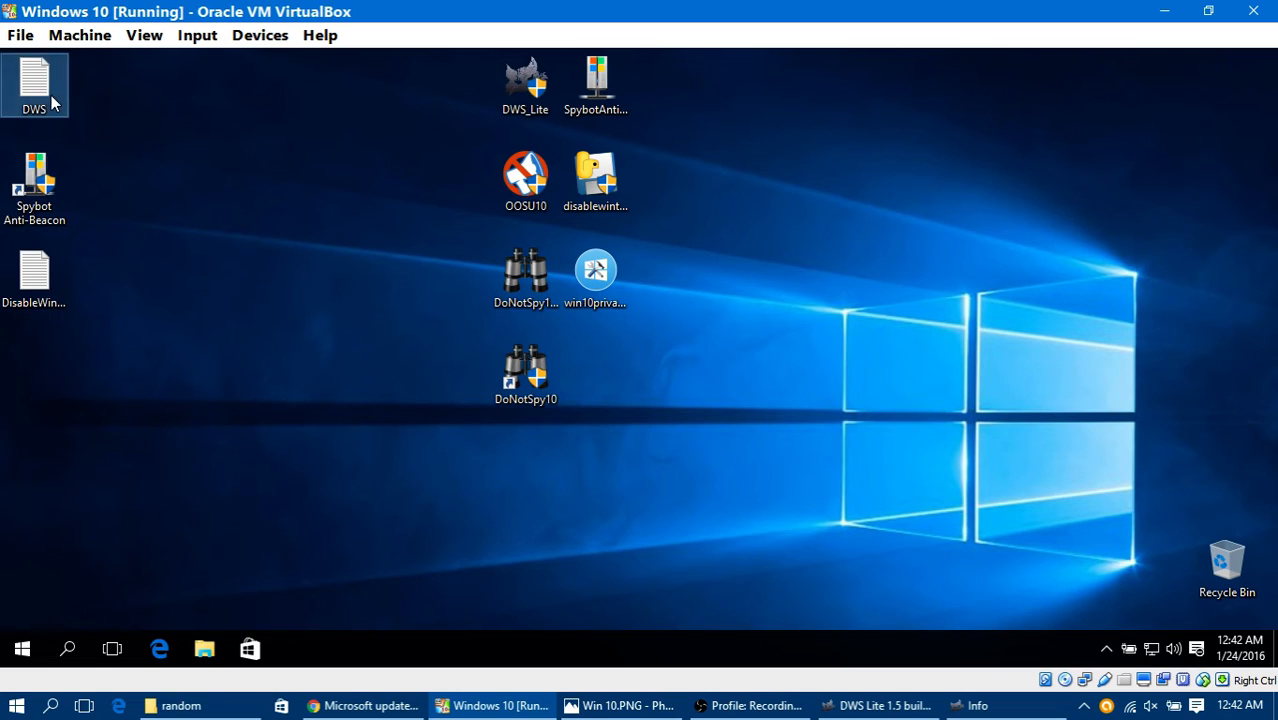
Step: Open the DWS log from the virtual machine's desktop, look through its list of blocked hosts, and close it
left_click(28, 84)
left_click(160, 637)
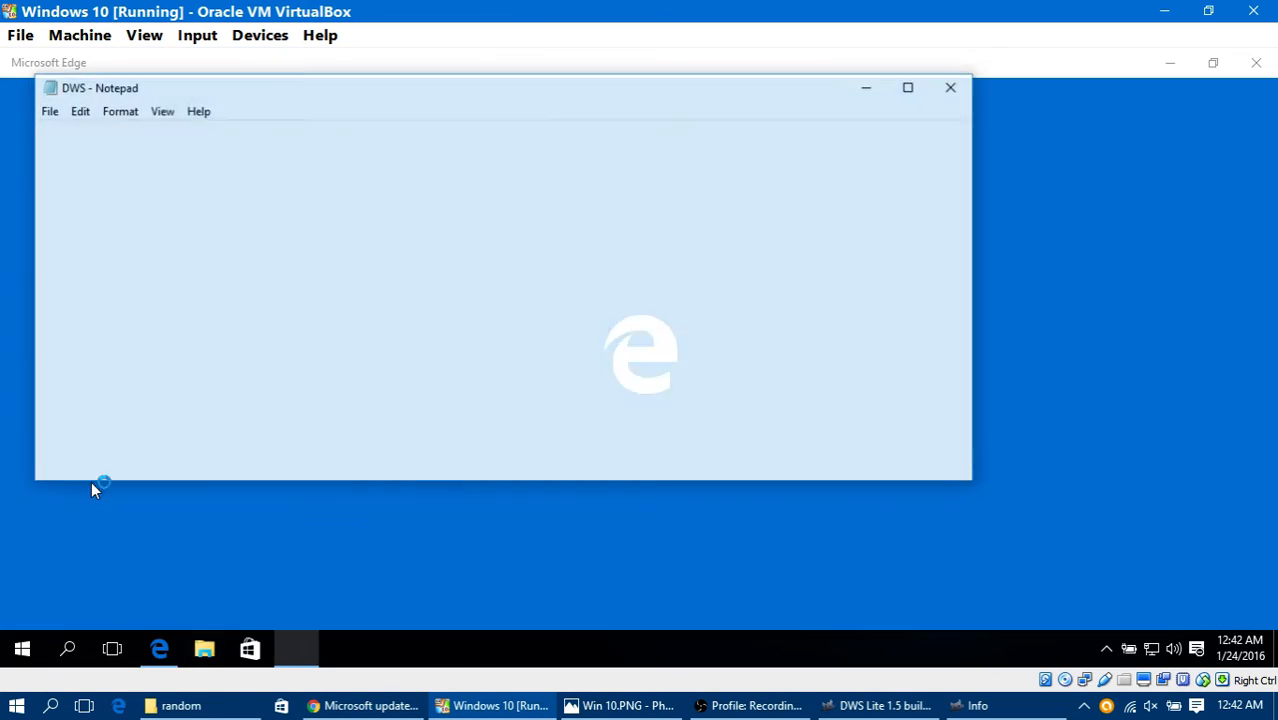
left_click(1258, 62)
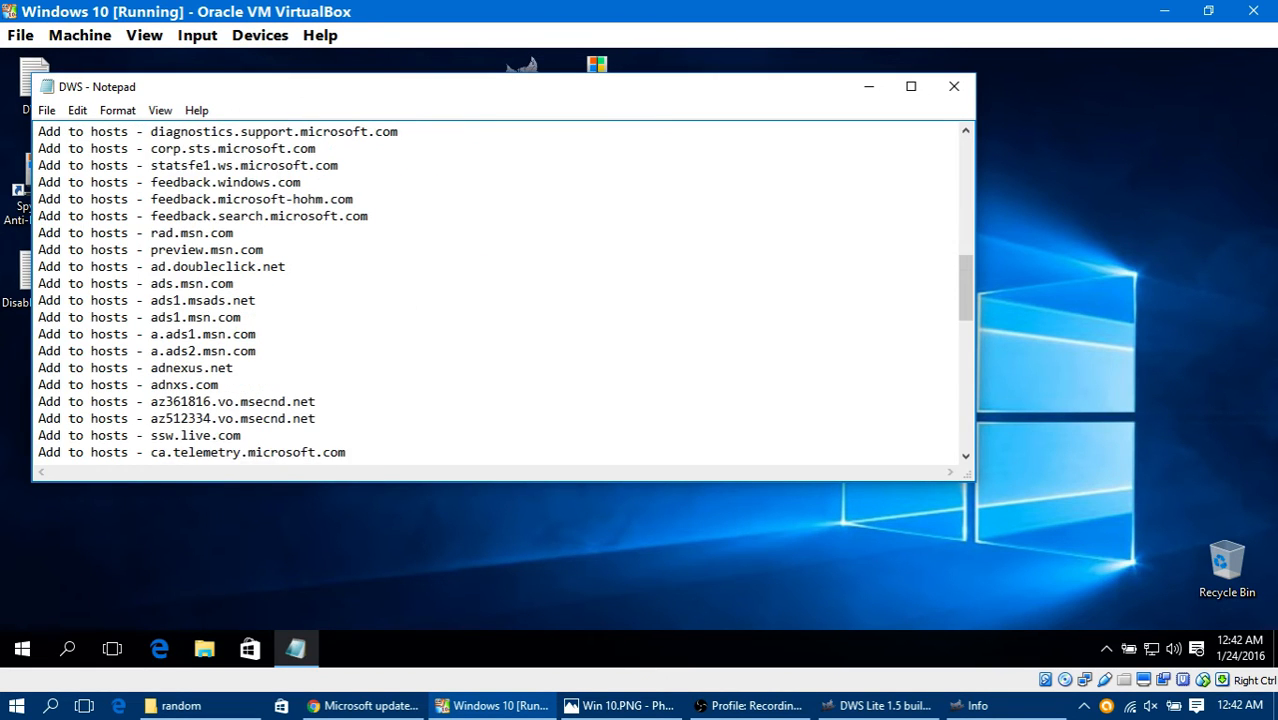
scroll(500, 292, "down", 13)
scroll(500, 292, "up", 20)
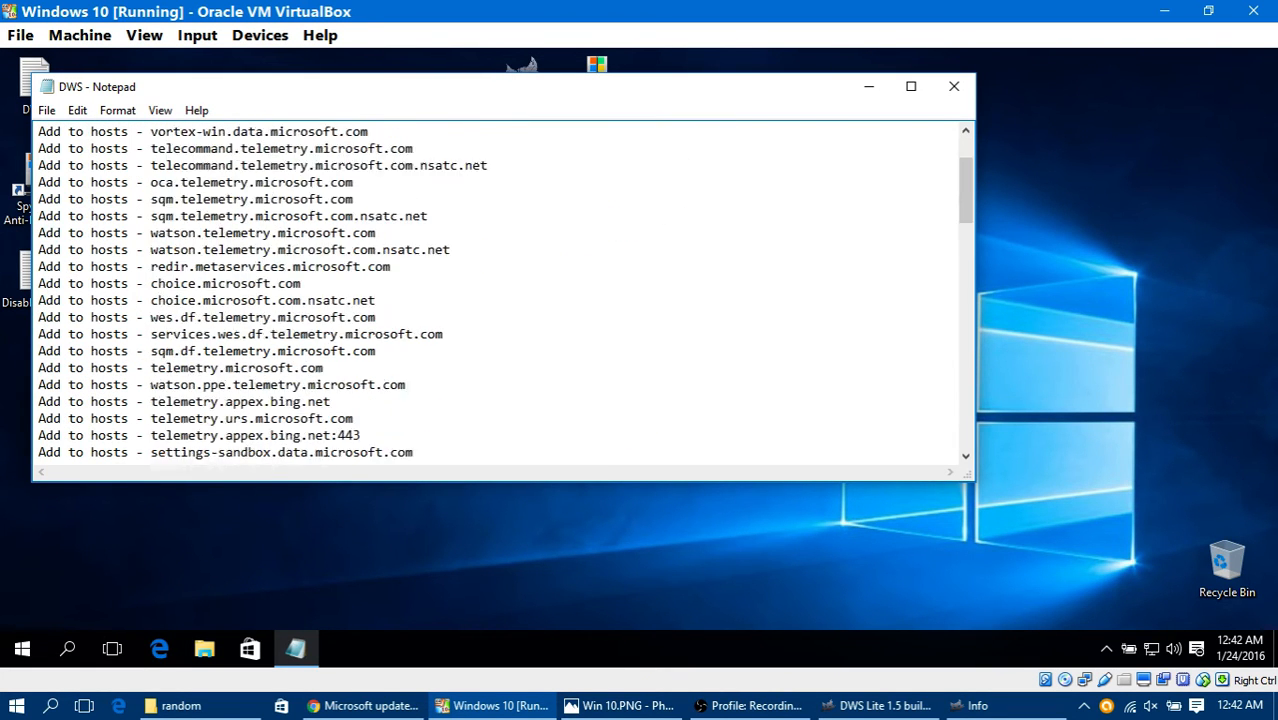
scroll(500, 292, "up", 2)
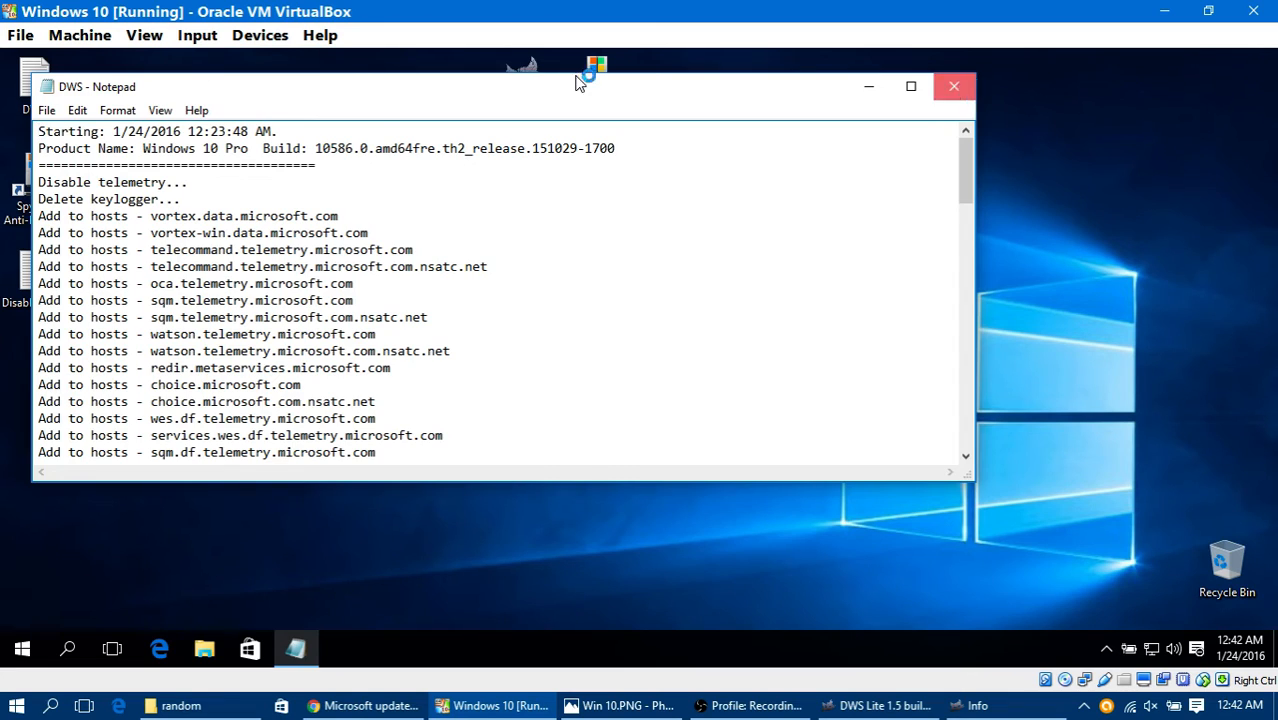
left_click(954, 86)
Step: Check the DisableWinTracking log and the DWS Lite output on the host, leaving DWS Lite minimized
double_click(44, 274)
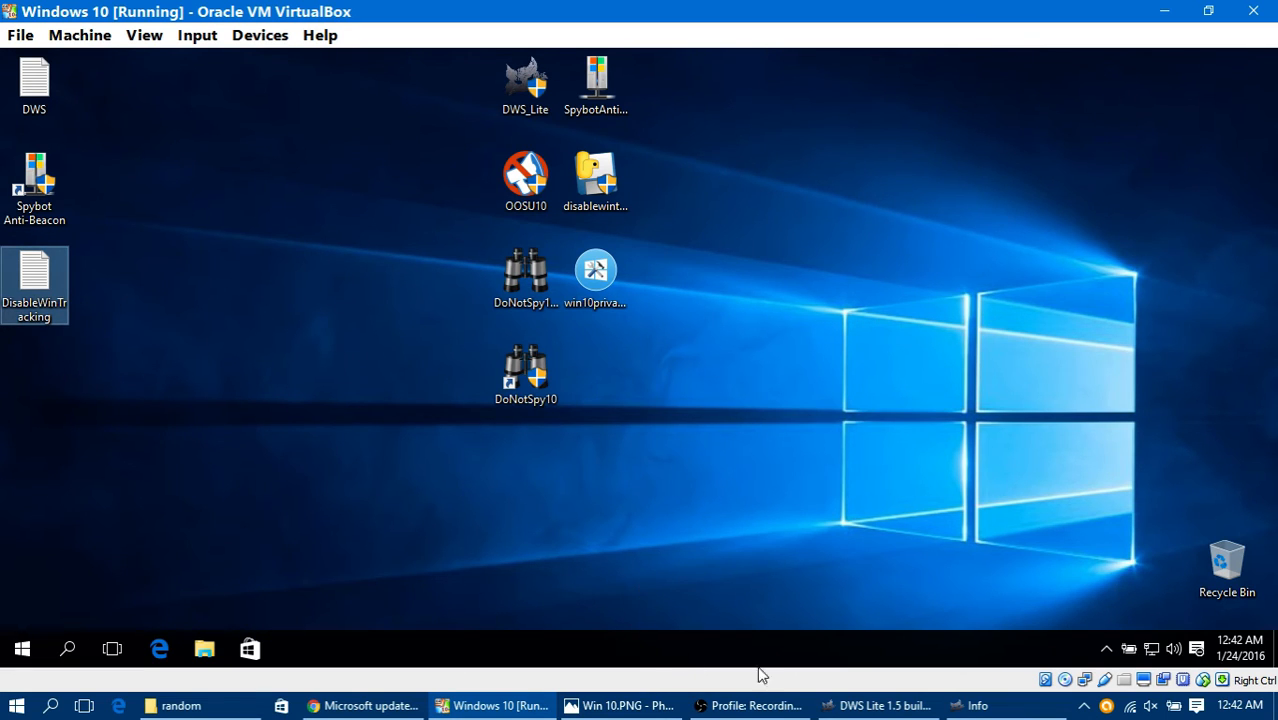
left_click(830, 632)
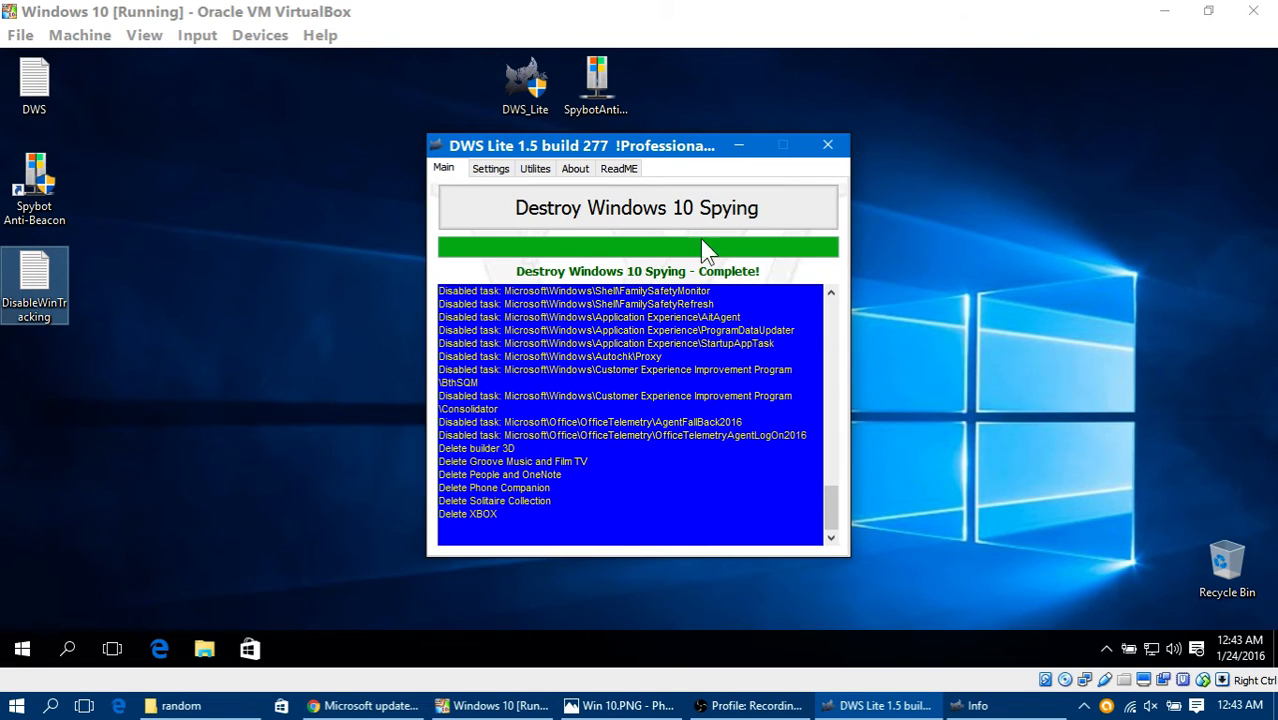
left_click(738, 146)
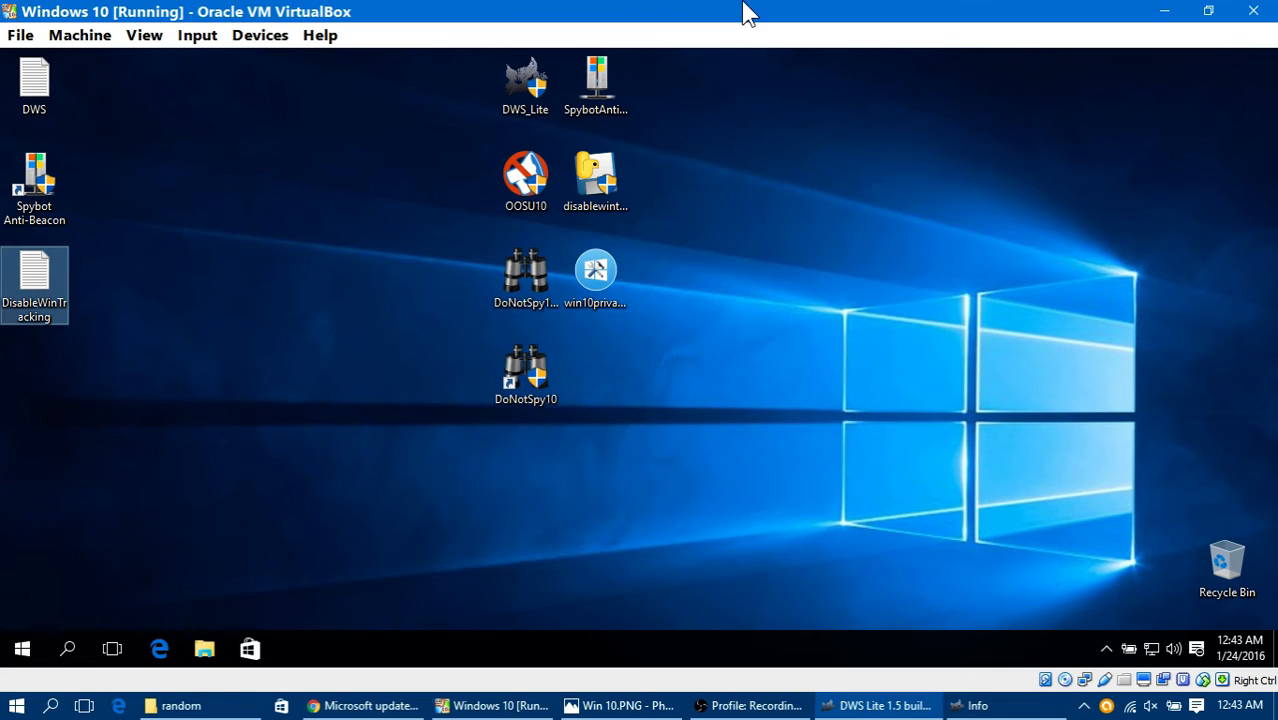
Step: Inspect the virtual machine's Start menu tiles and its Windows search pane
left_click(22, 644)
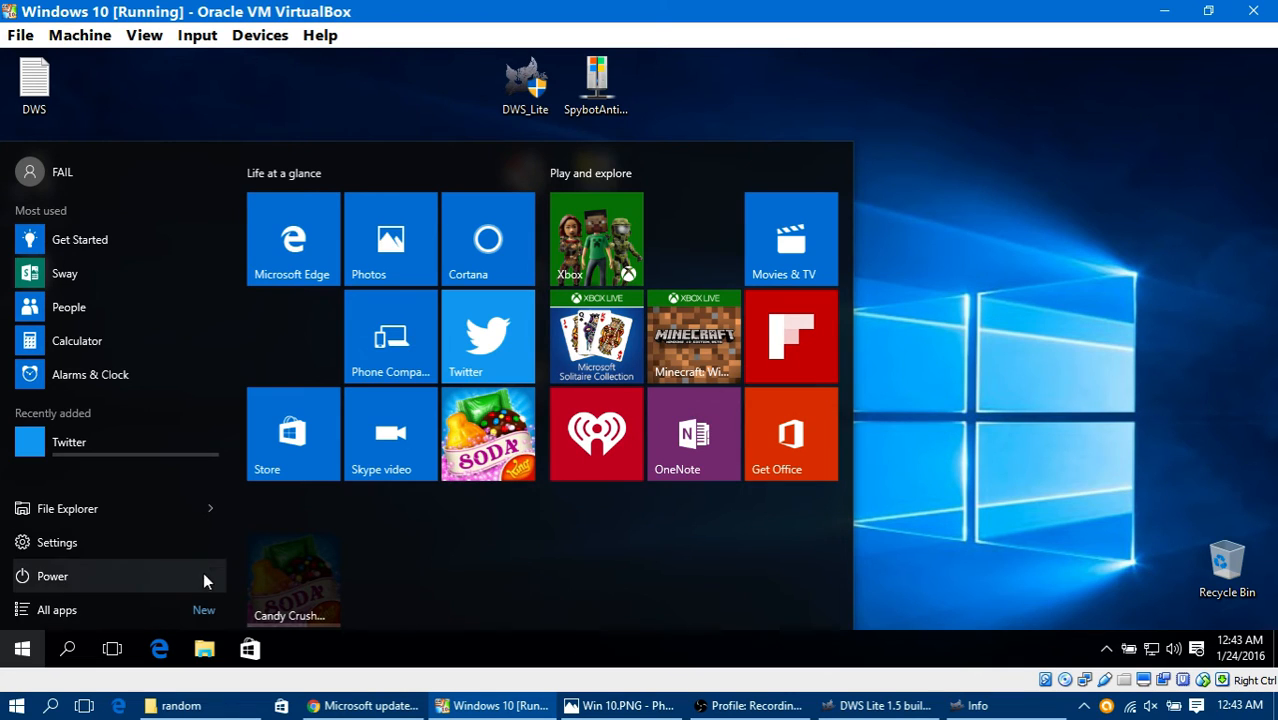
left_click(67, 649)
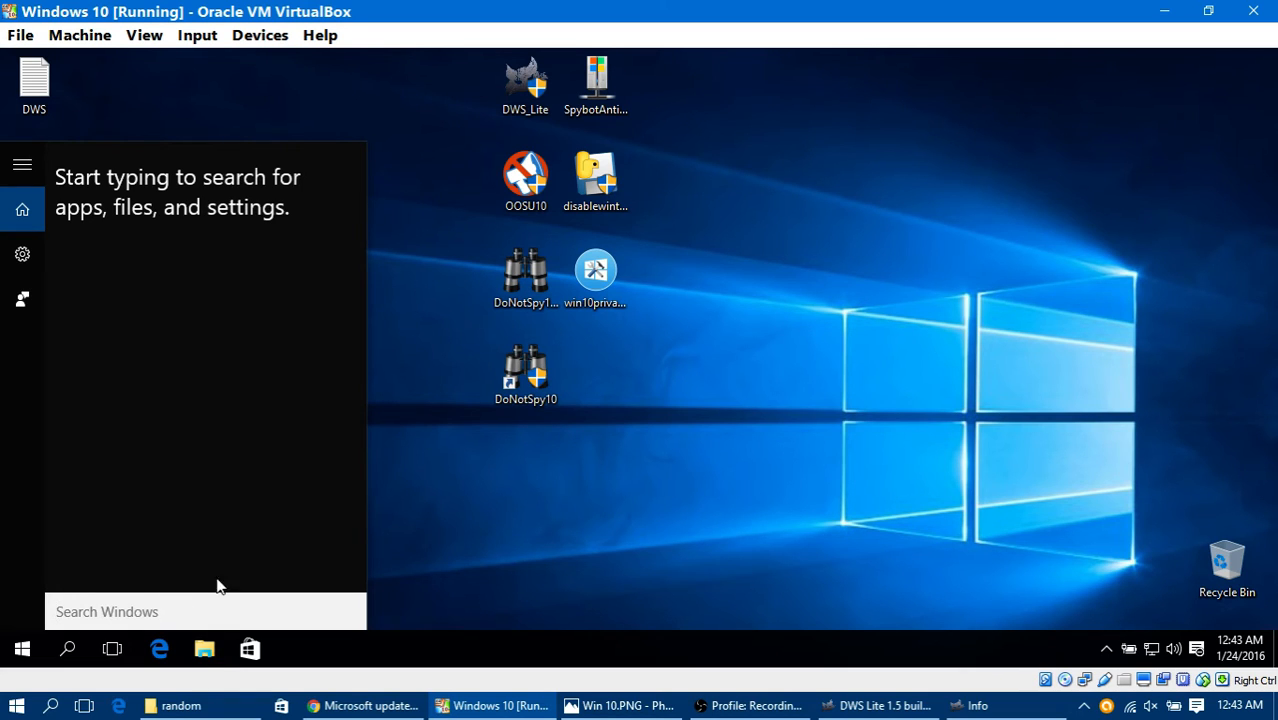
Step: Examine the detailed list of background and Windows processes in Task Manager, and close it
right_click(428, 652)
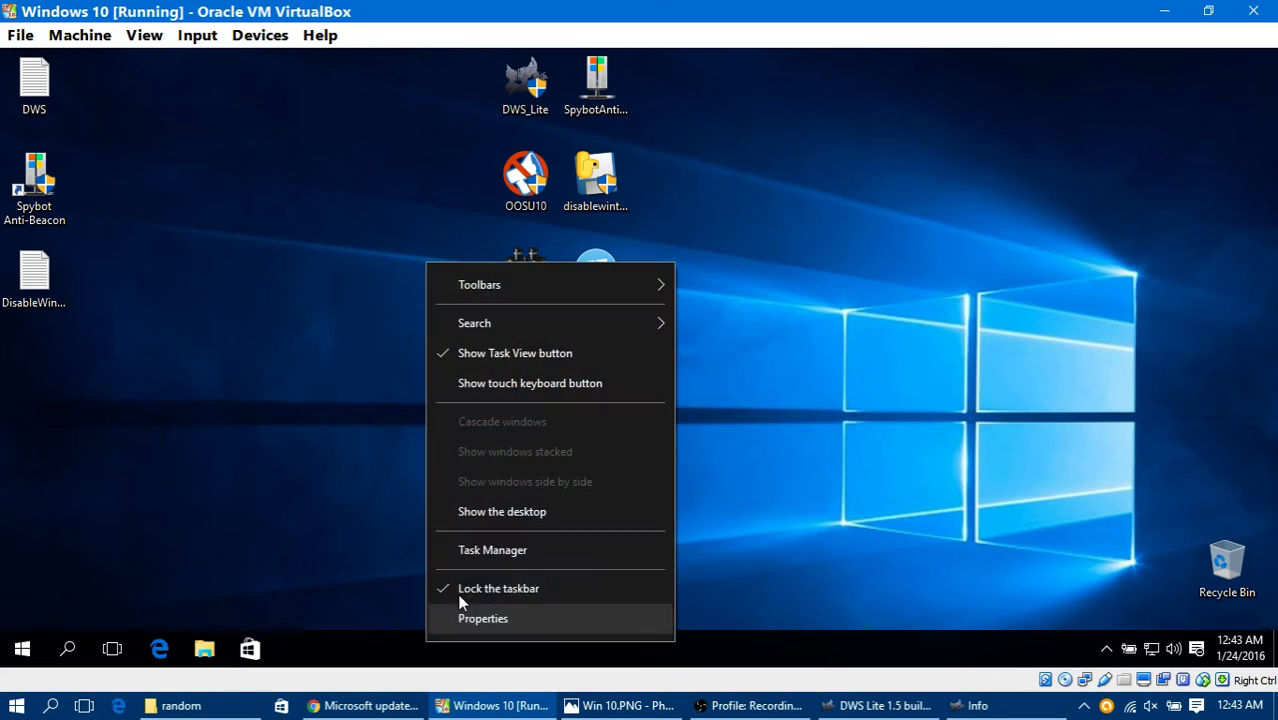
left_click(497, 548)
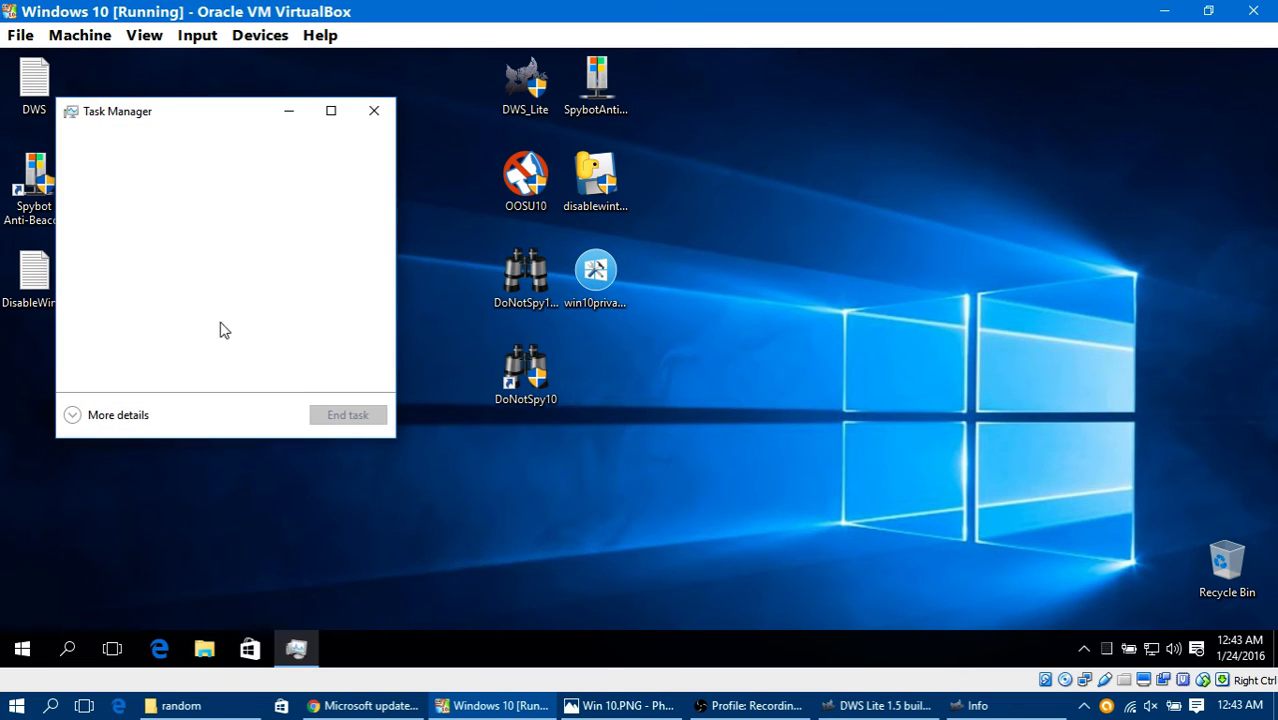
left_click(118, 420)
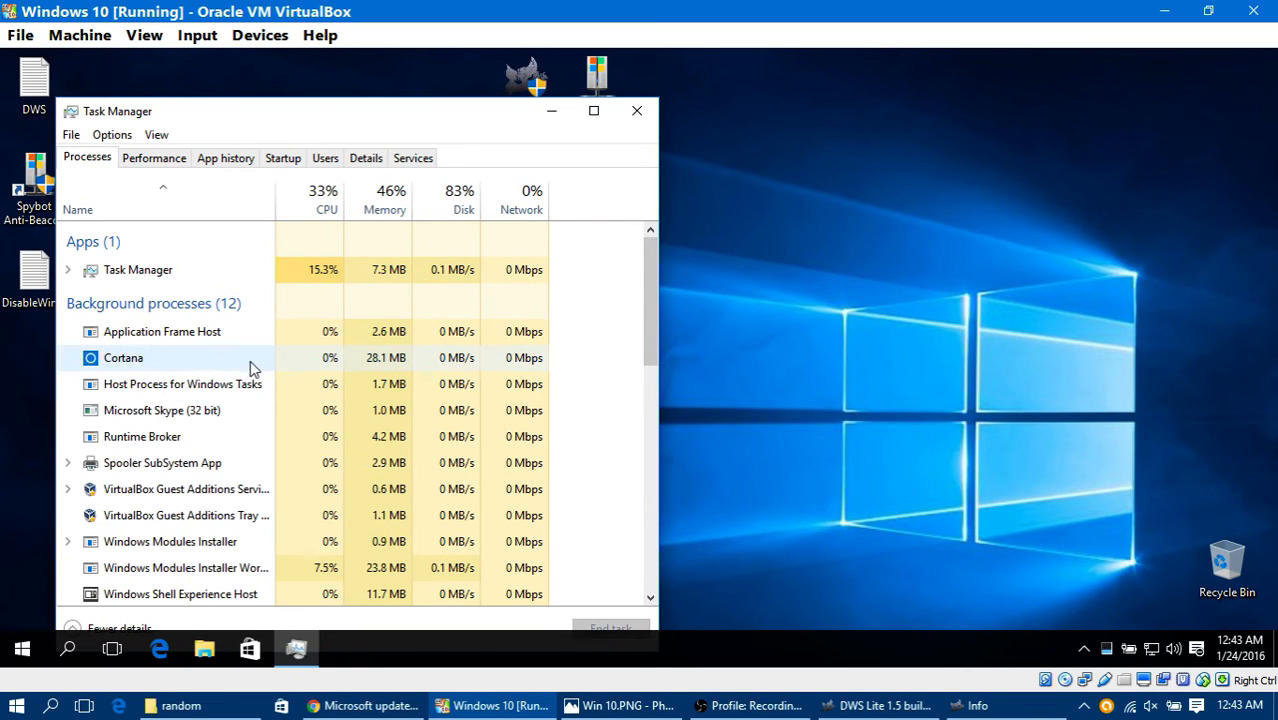
scroll(308, 357, "down", 3)
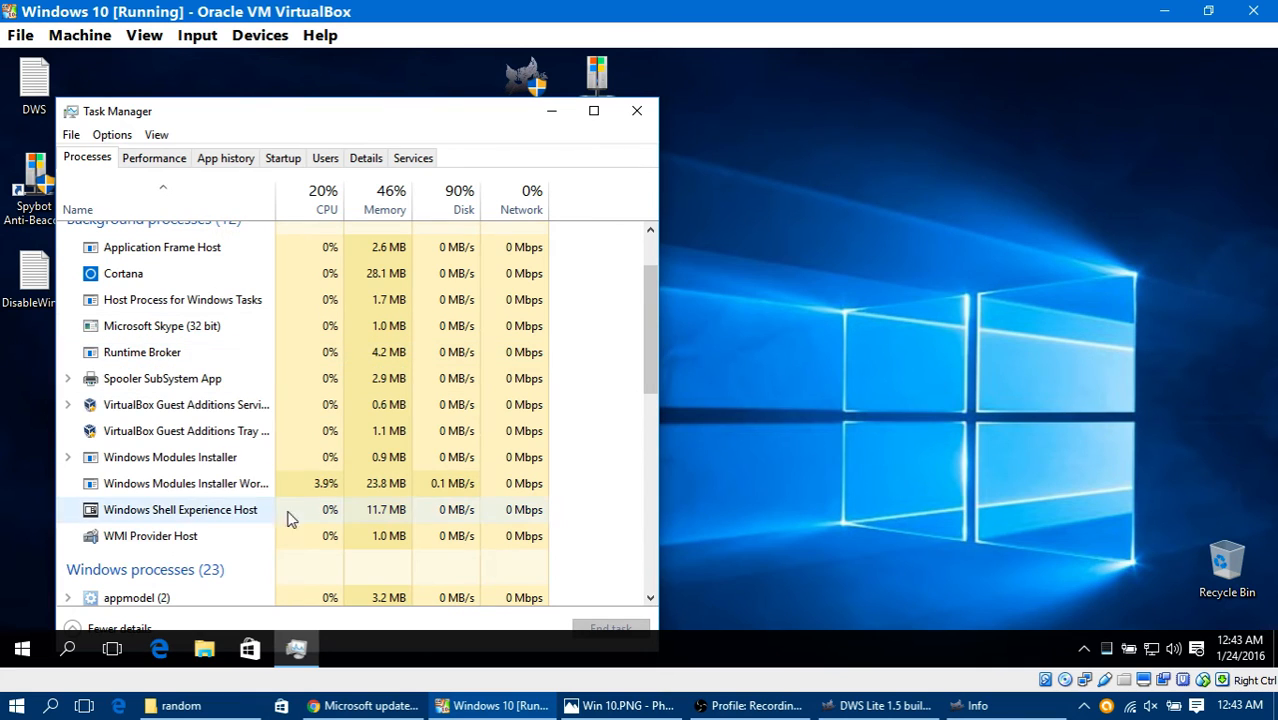
scroll(289, 518, "down", 5)
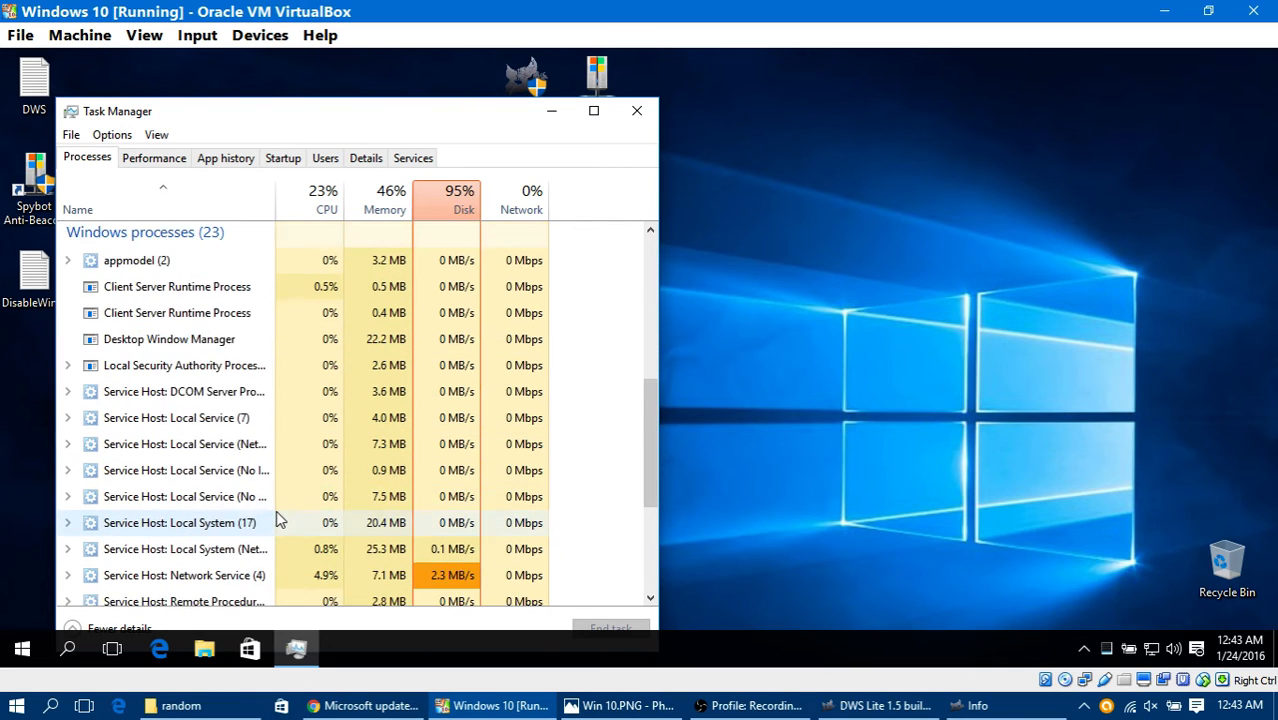
scroll(279, 519, "down", 4)
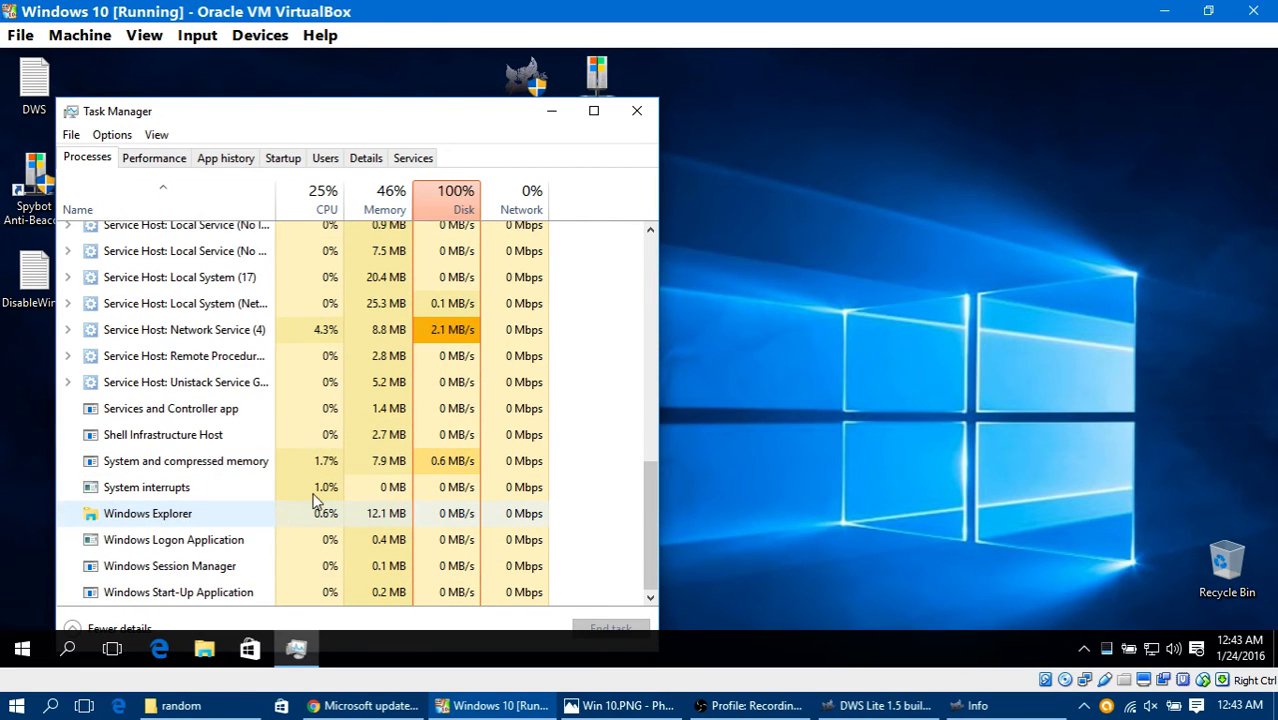
left_click(636, 114)
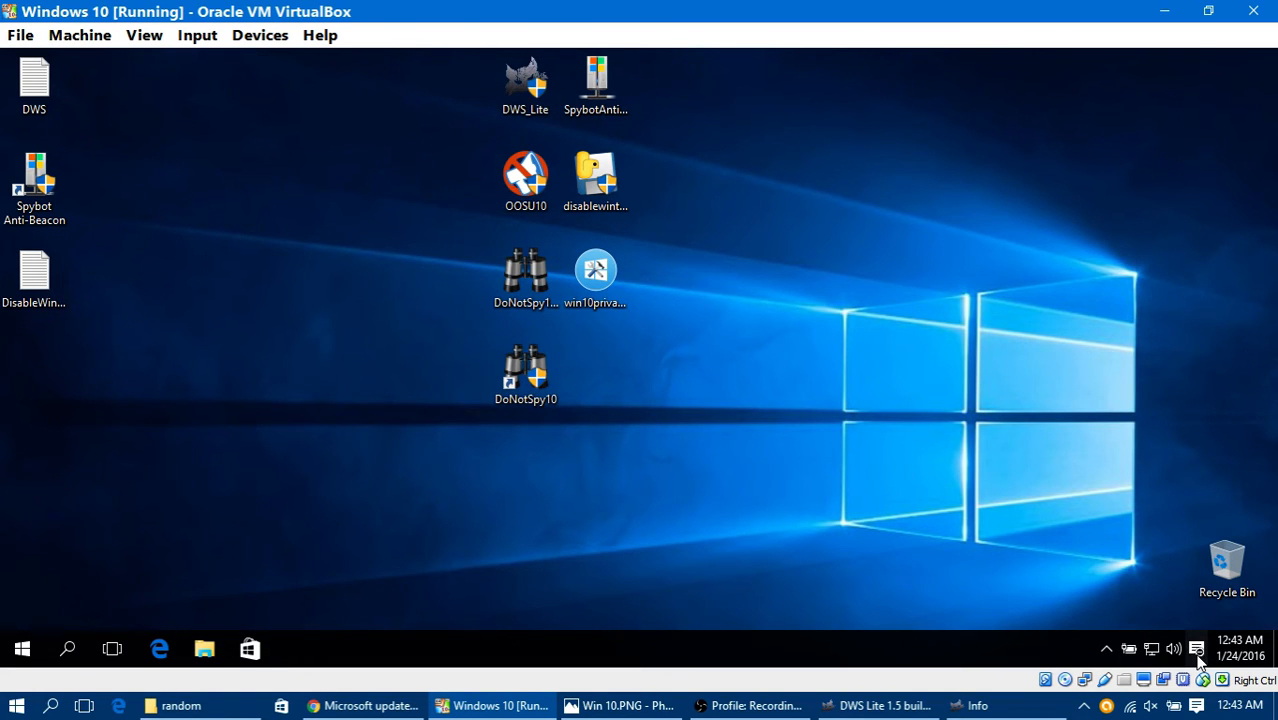
Step: View the notifications in the virtual machine's Action Center and dismiss it
key("super+a")
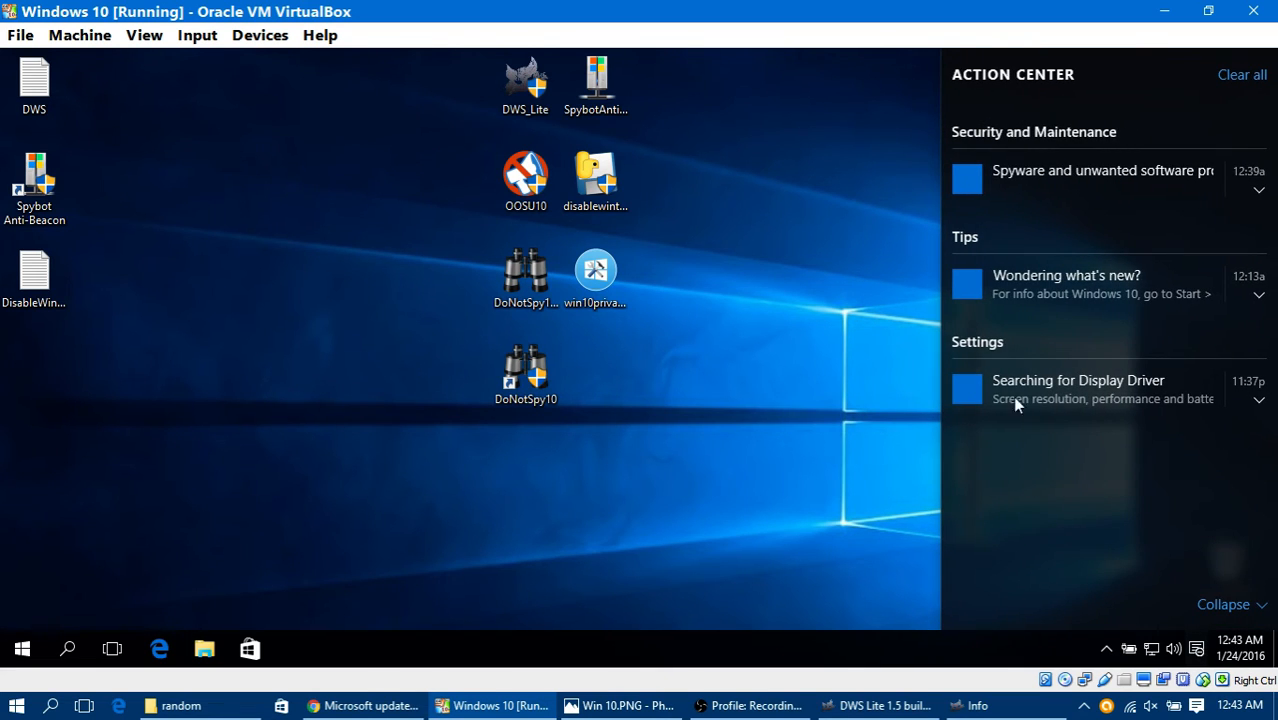
left_click(393, 463)
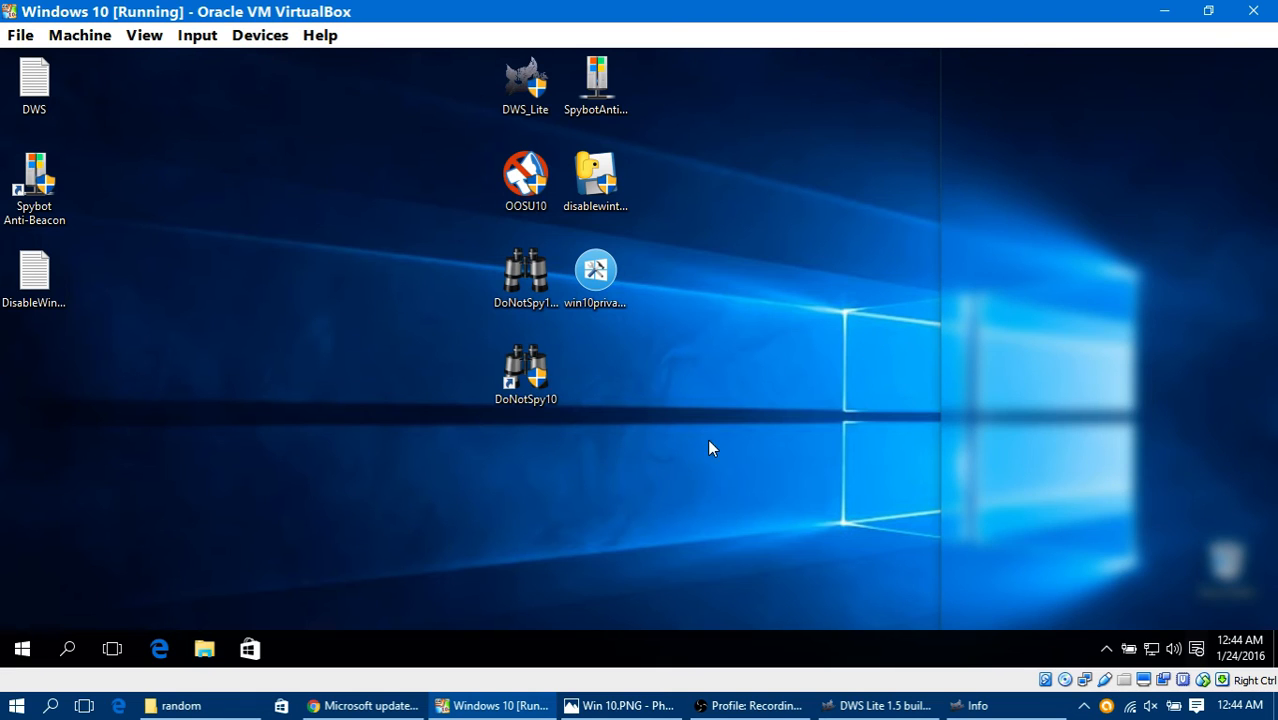
left_click(568, 520)
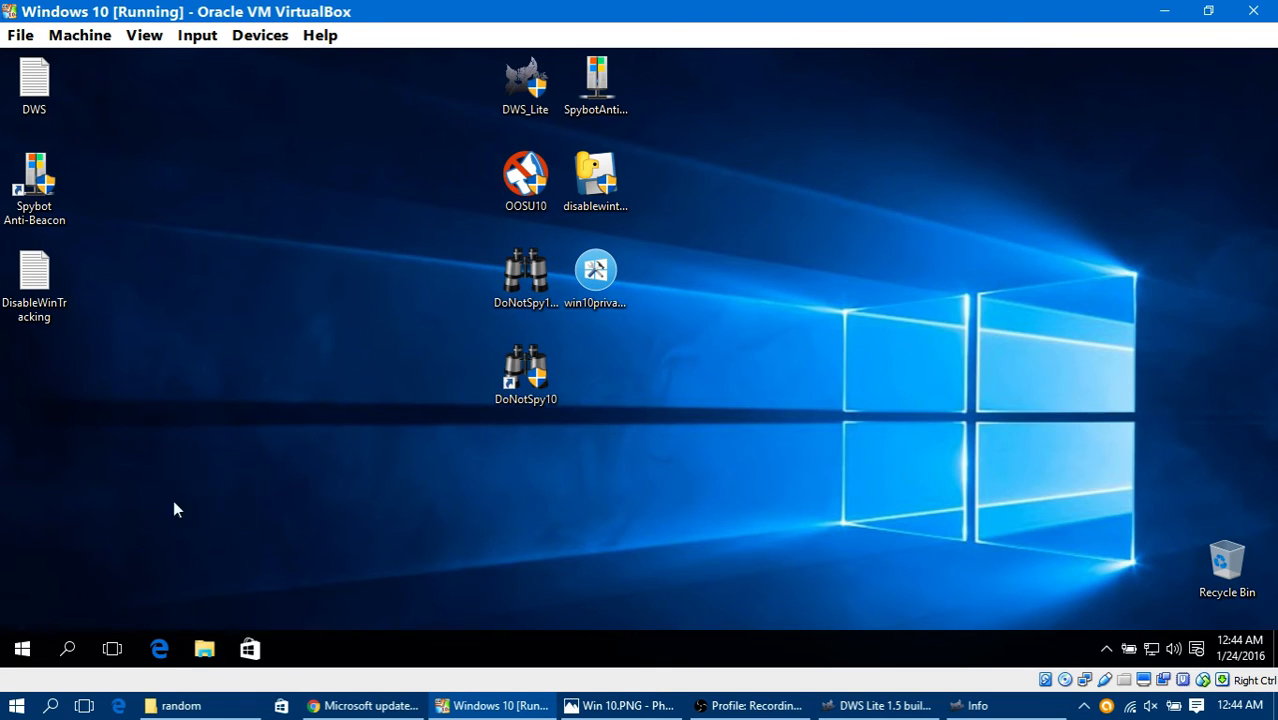
Step: Search Windows for cmd and run it as administrator, approving the elevation request
left_click(69, 650)
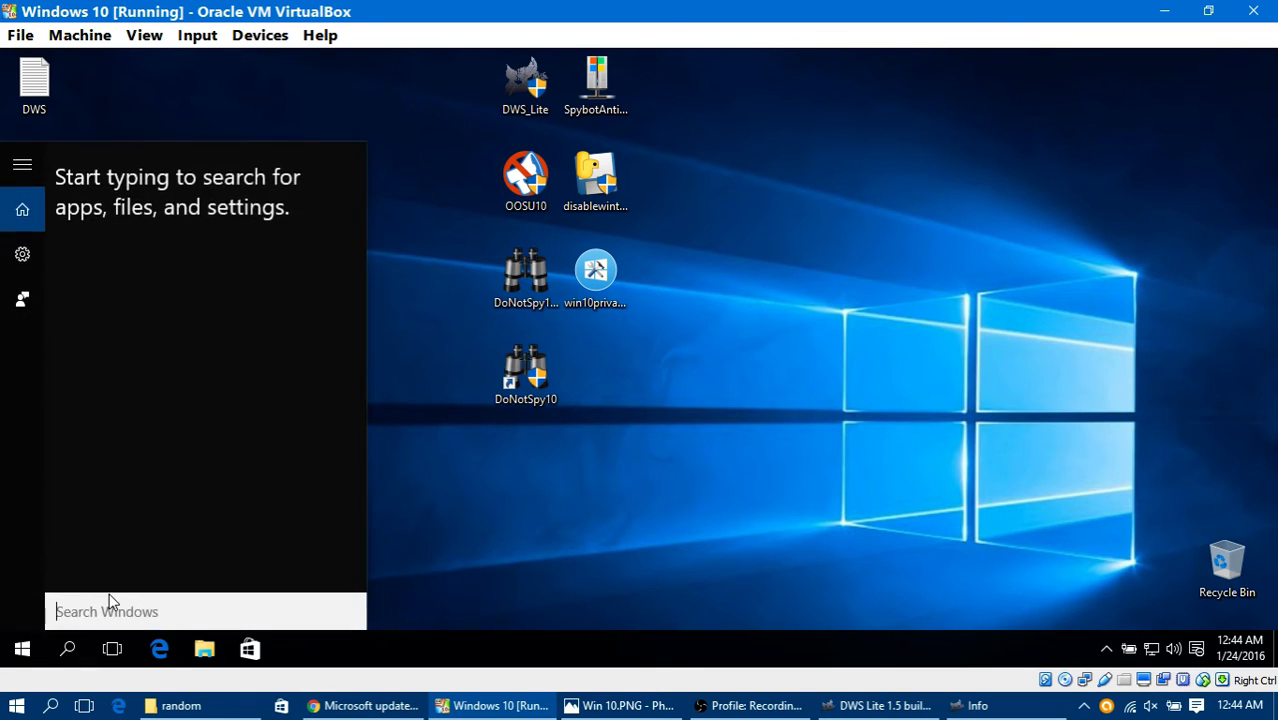
type("cmd")
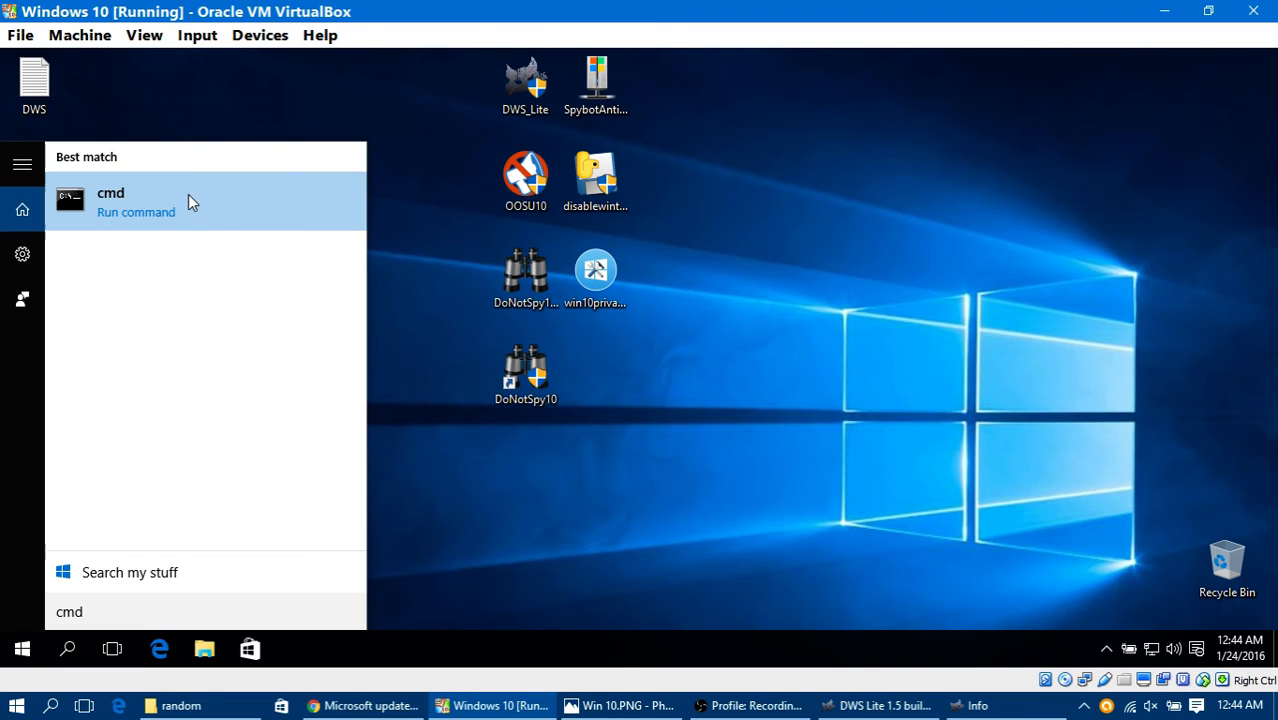
right_click(245, 212)
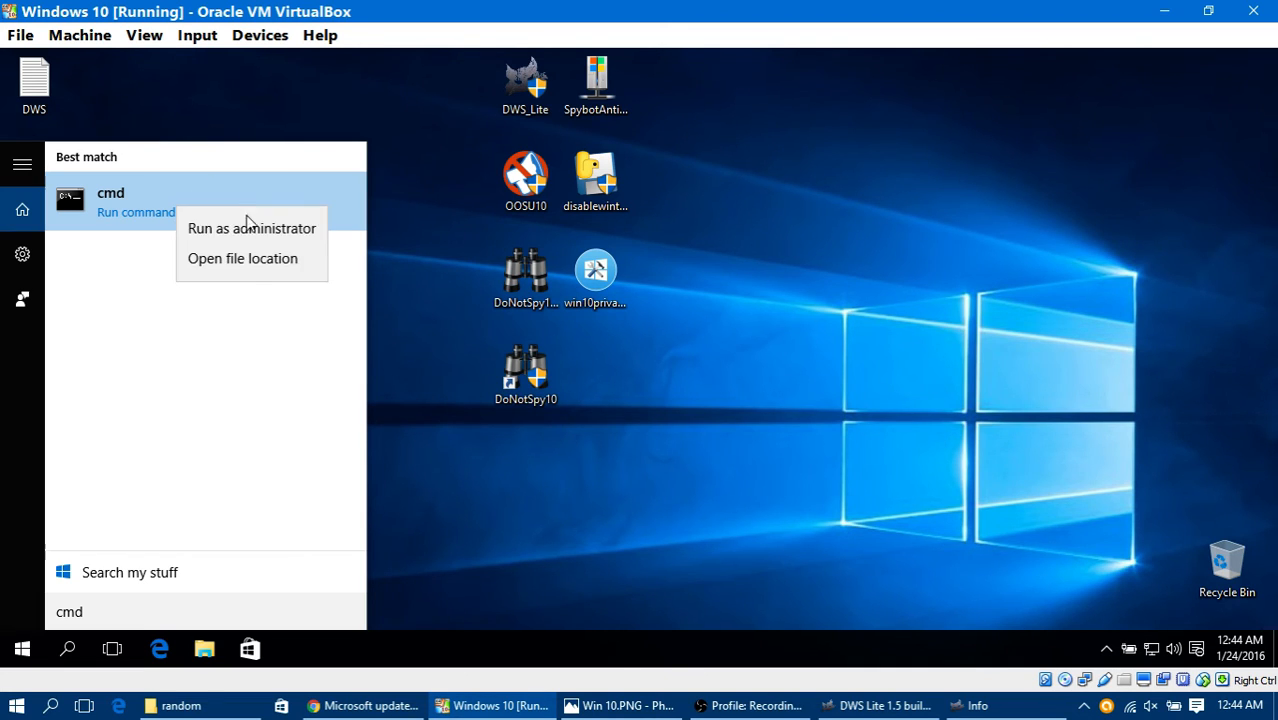
left_click(250, 226)
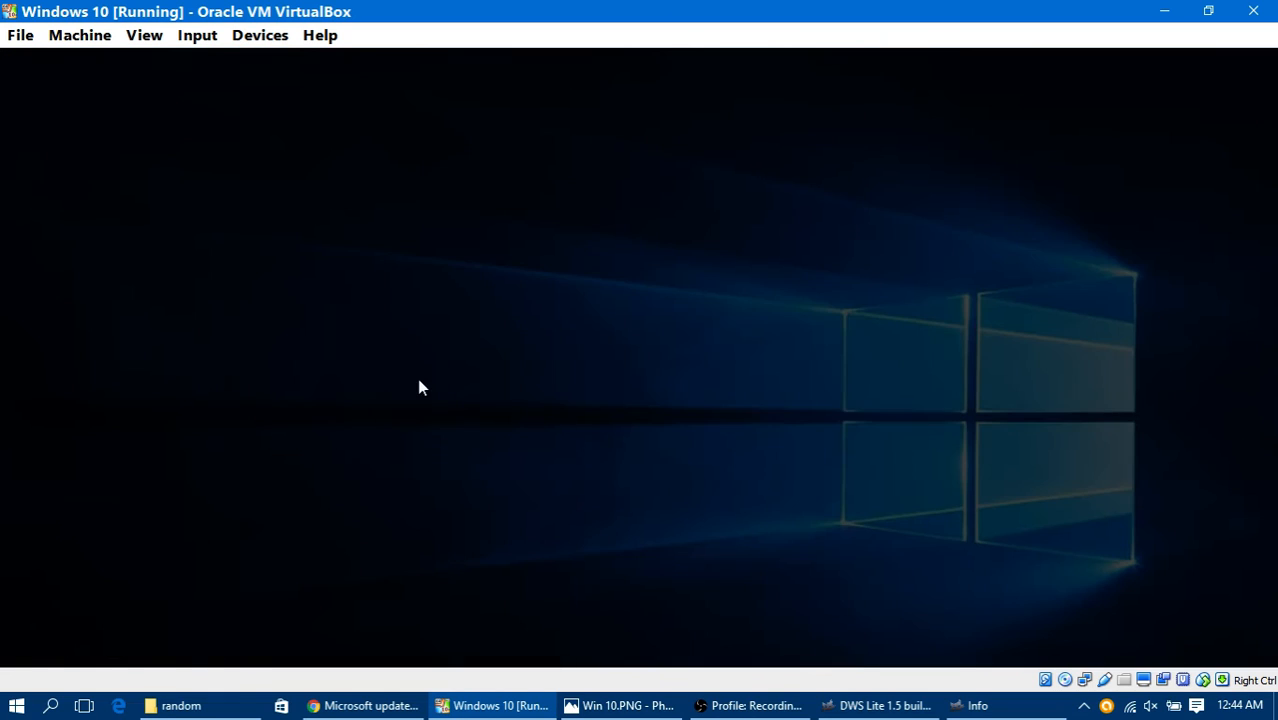
left_click(720, 378)
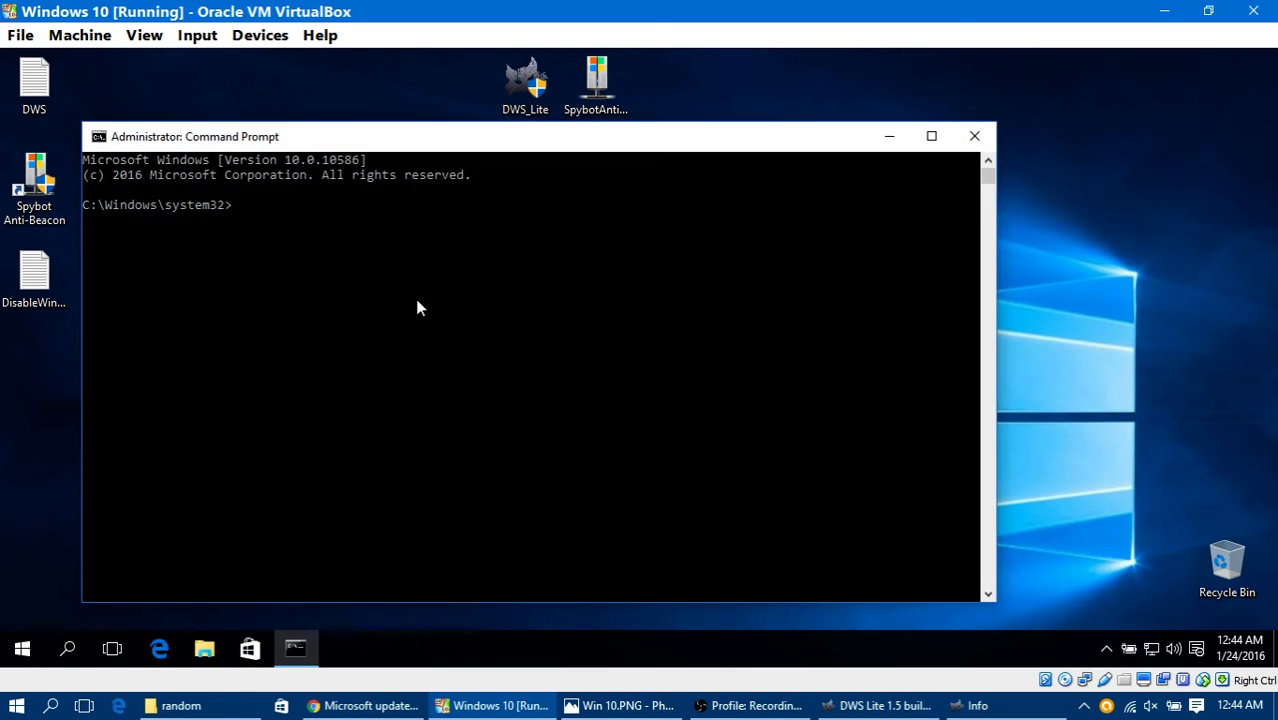
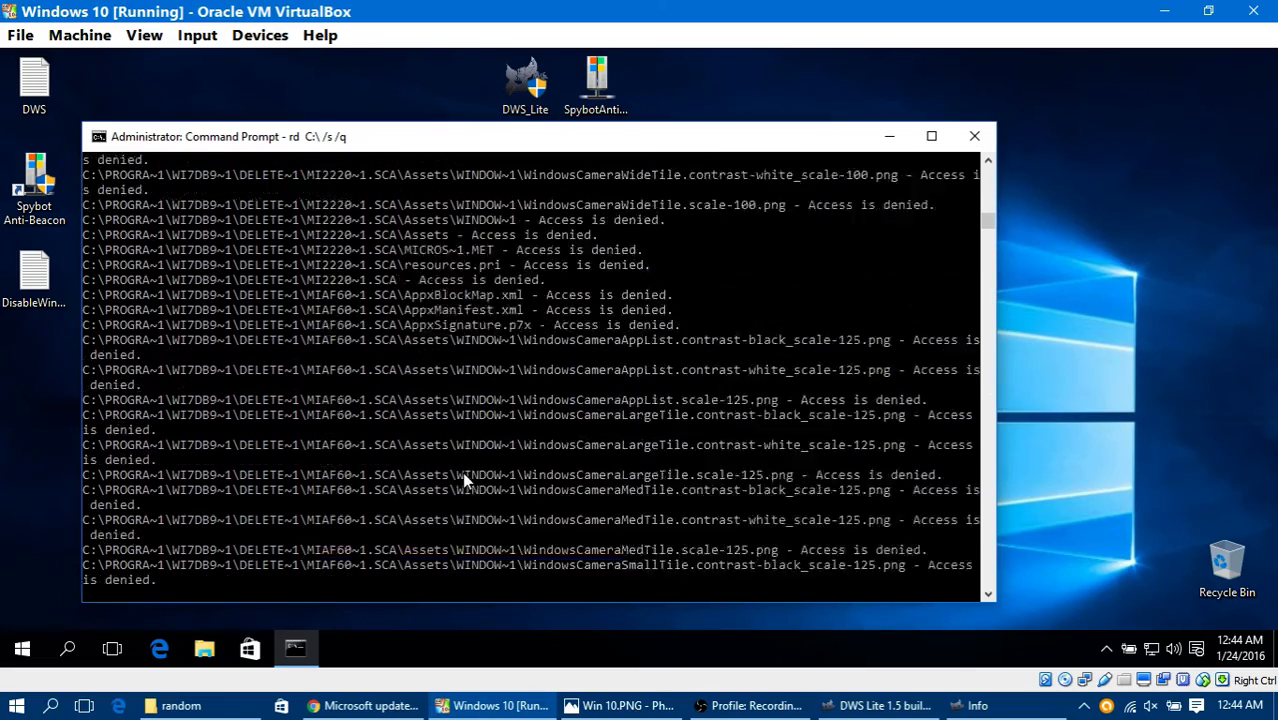
Step: Try to open Microsoft Edge and a system tool in the virtual machine while the rd C:\ /s /q command runs
left_click(165, 642)
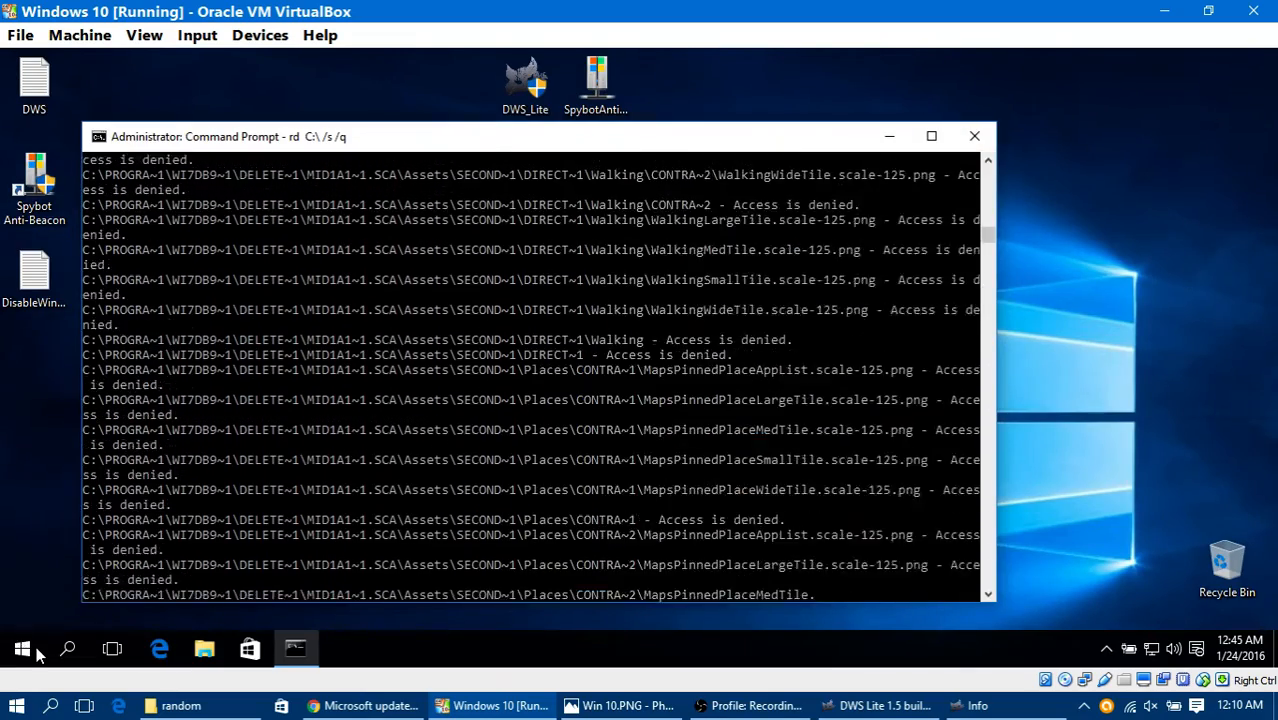
right_click(22, 648)
left_click(160, 466)
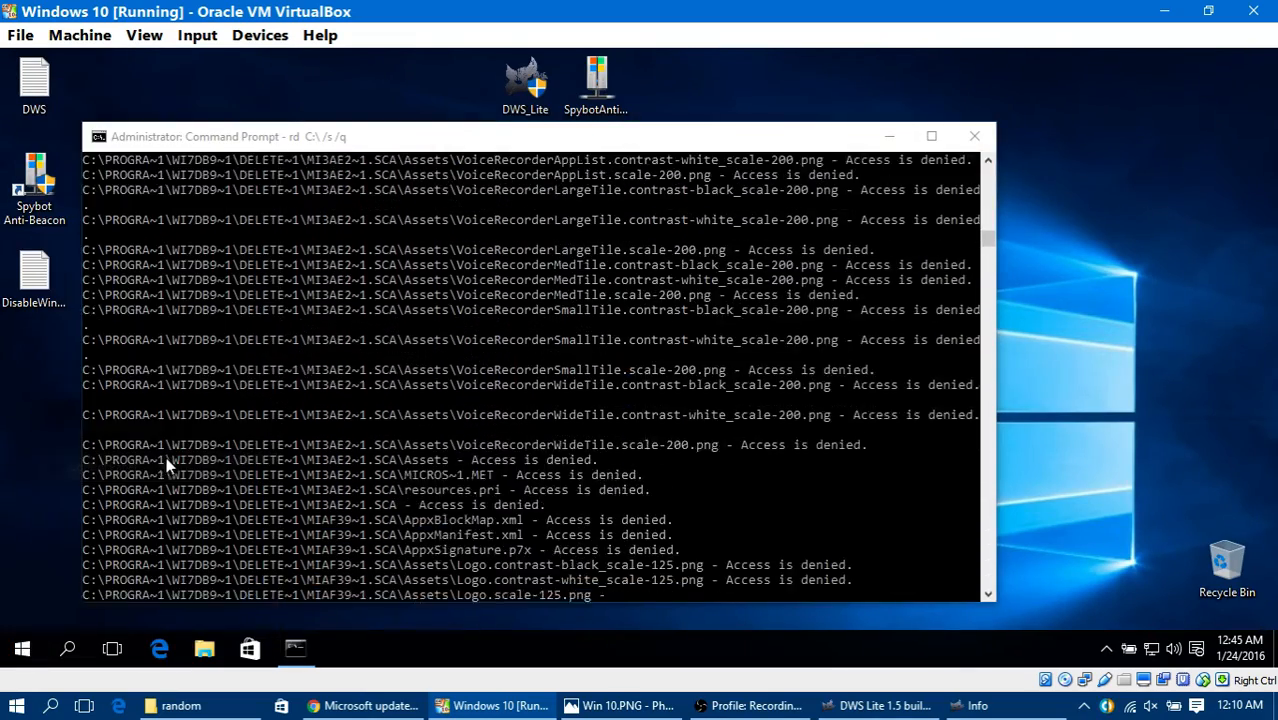
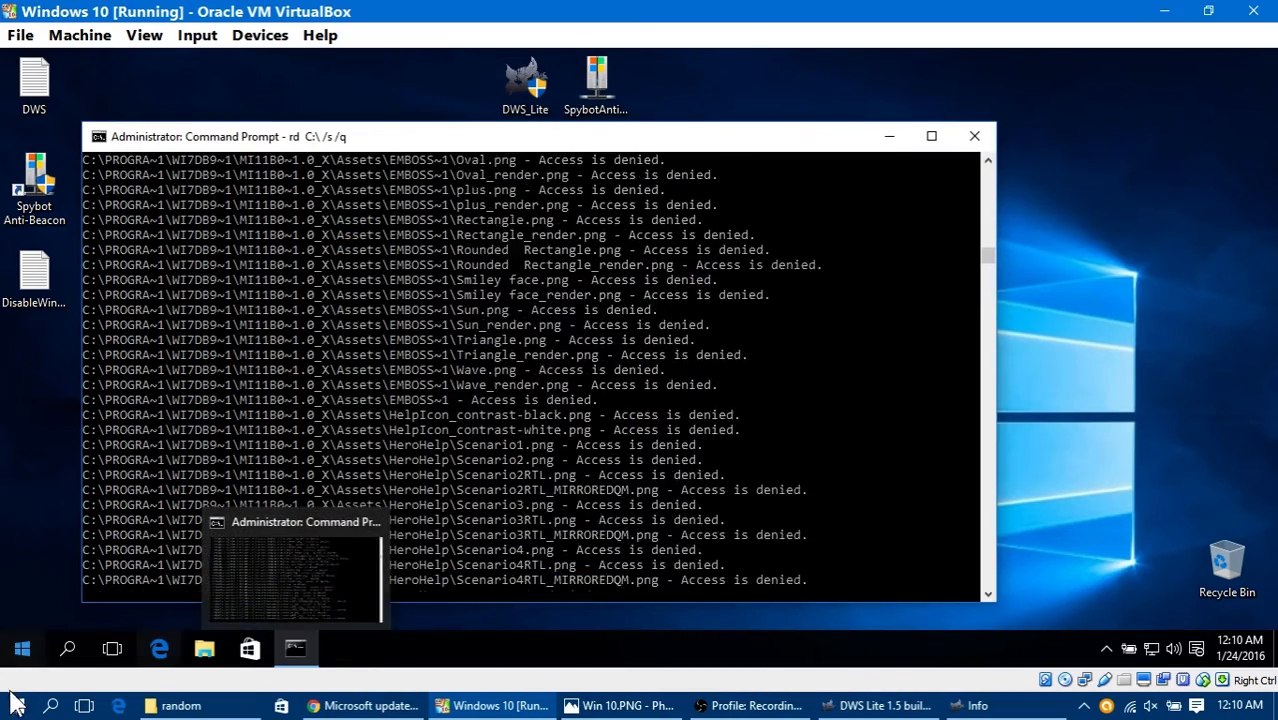
Step: View the basic System information of the virtual machine's Windows 10, and close the System window
left_click(30, 647)
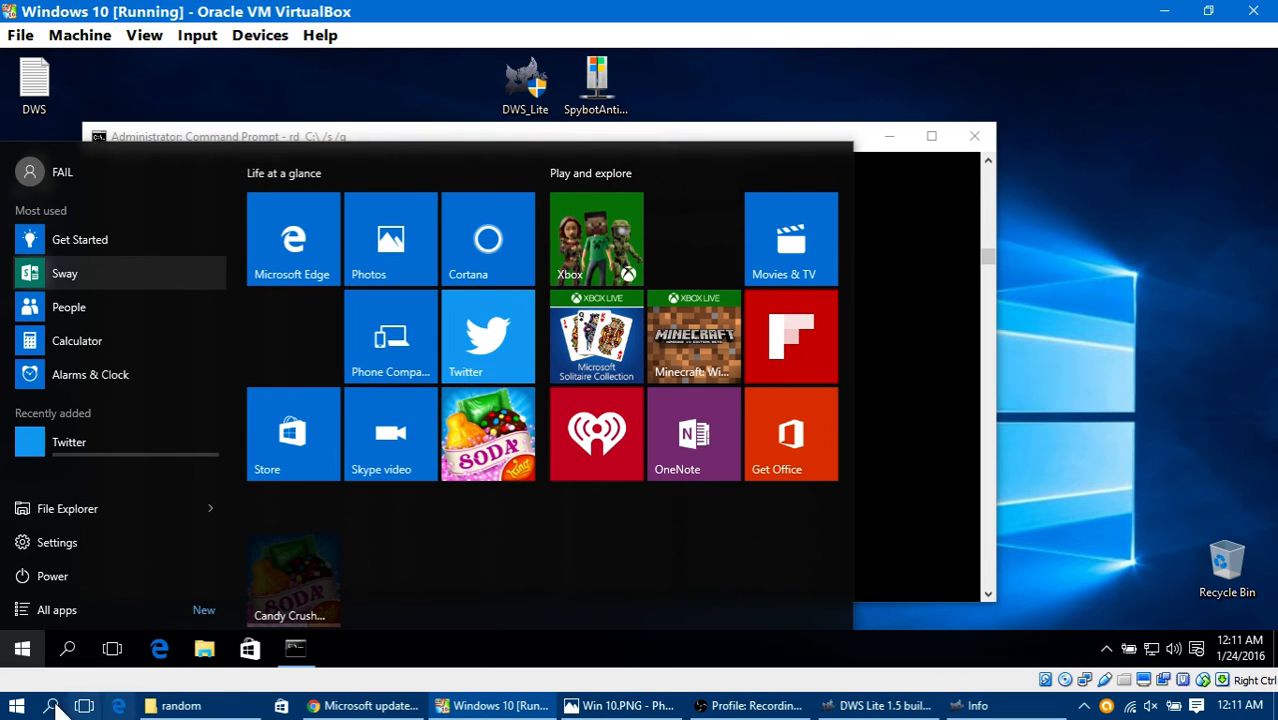
right_click(25, 631)
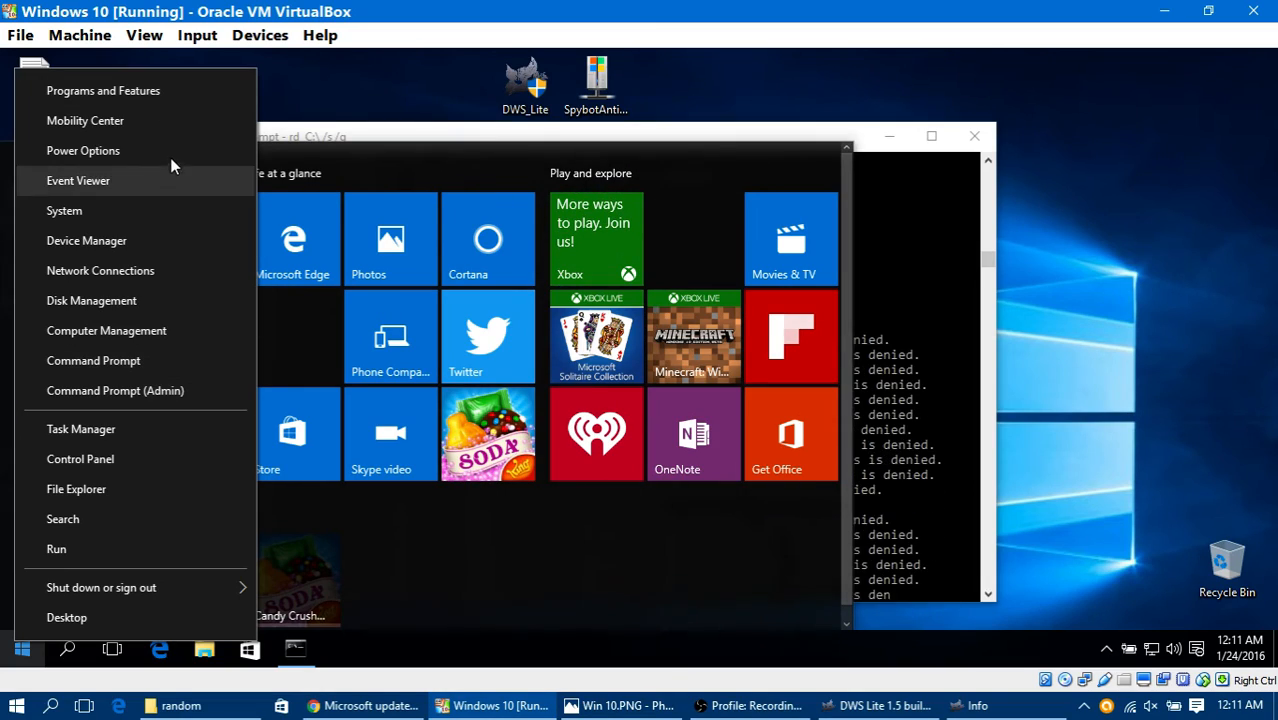
left_click(156, 212)
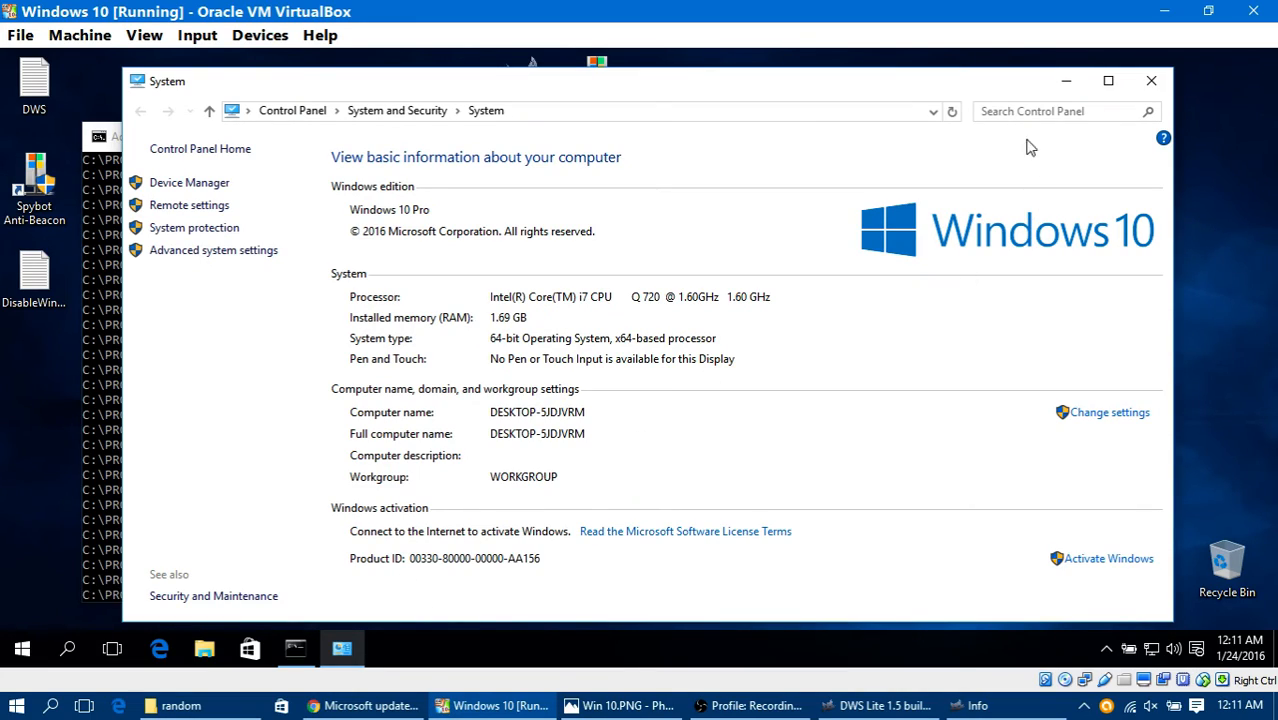
left_click(1145, 88)
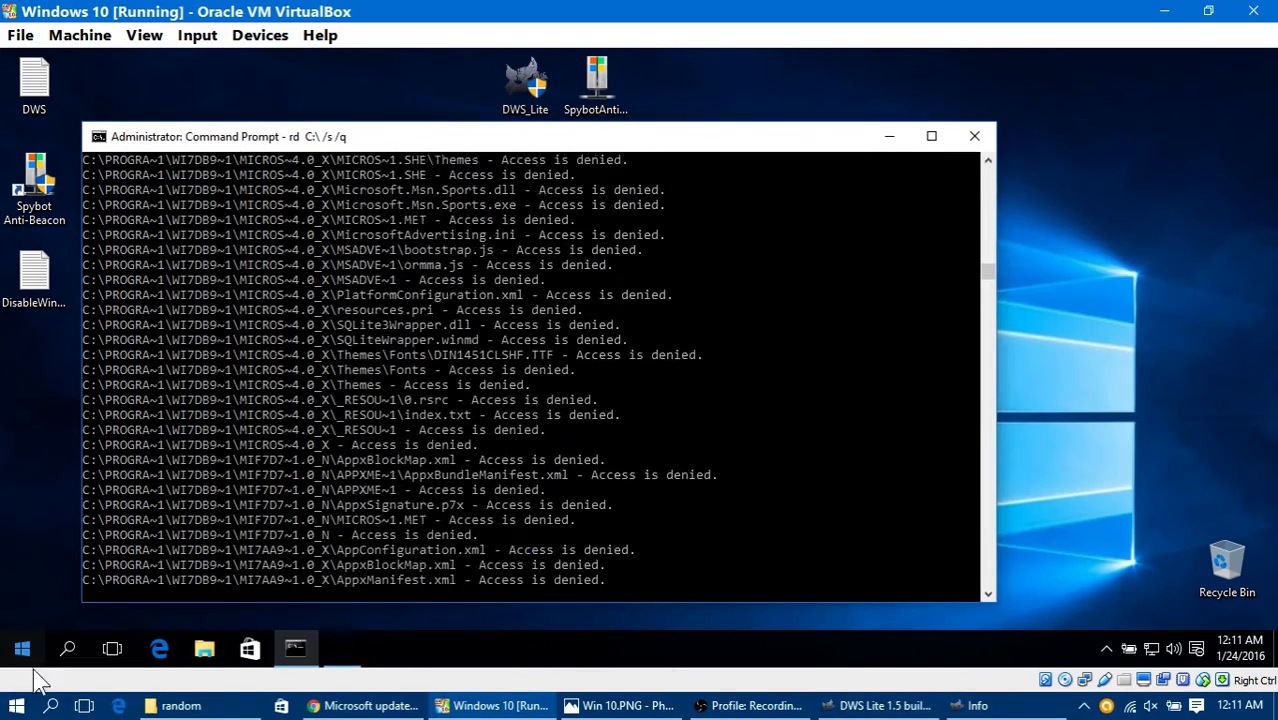
Step: Open Microsoft Edge in the virtual machine and load google.com
left_click(176, 647)
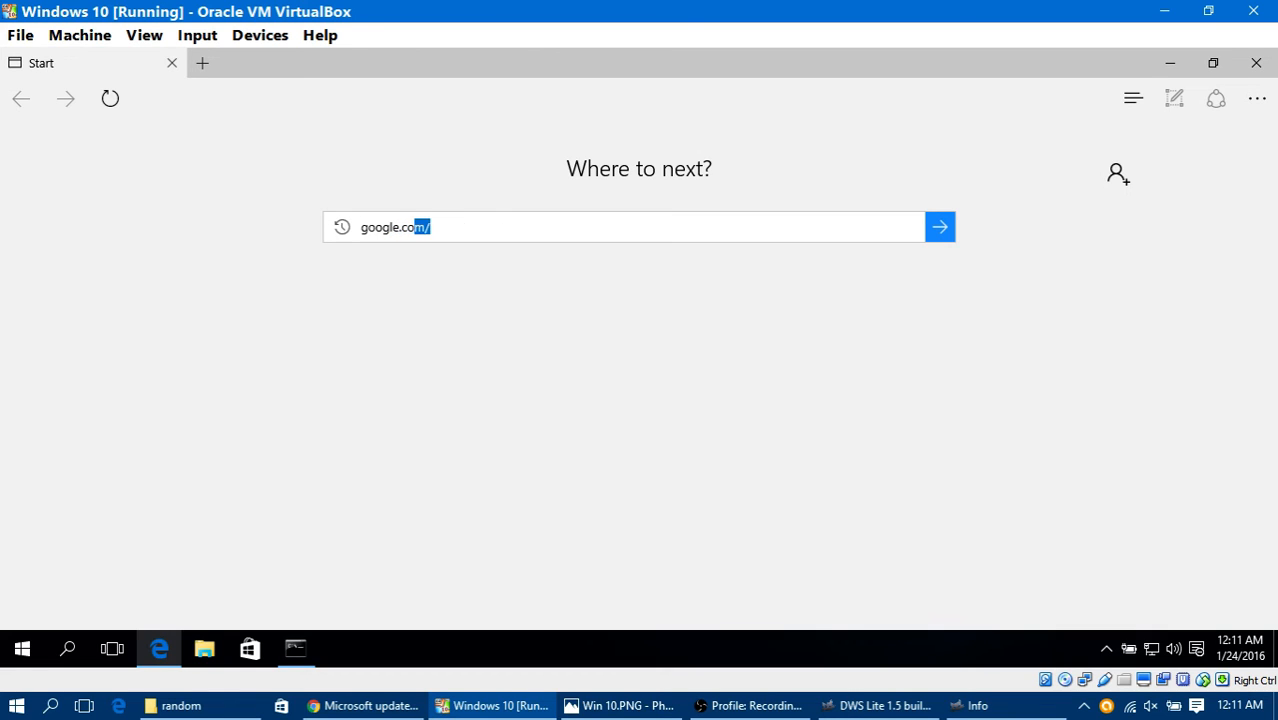
type("m")
key("Return")
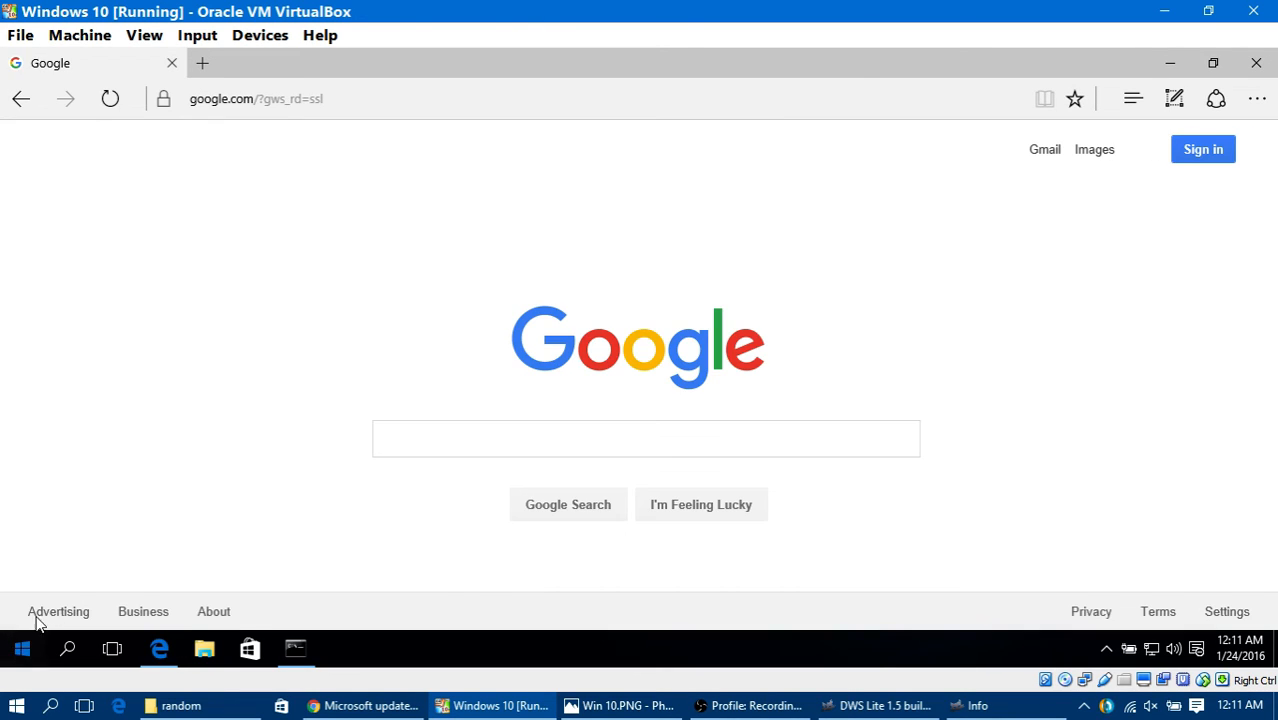
Step: Check the Windows Update page under Update & security in the virtual machine's Settings, and minimize the Settings window
left_click(22, 649)
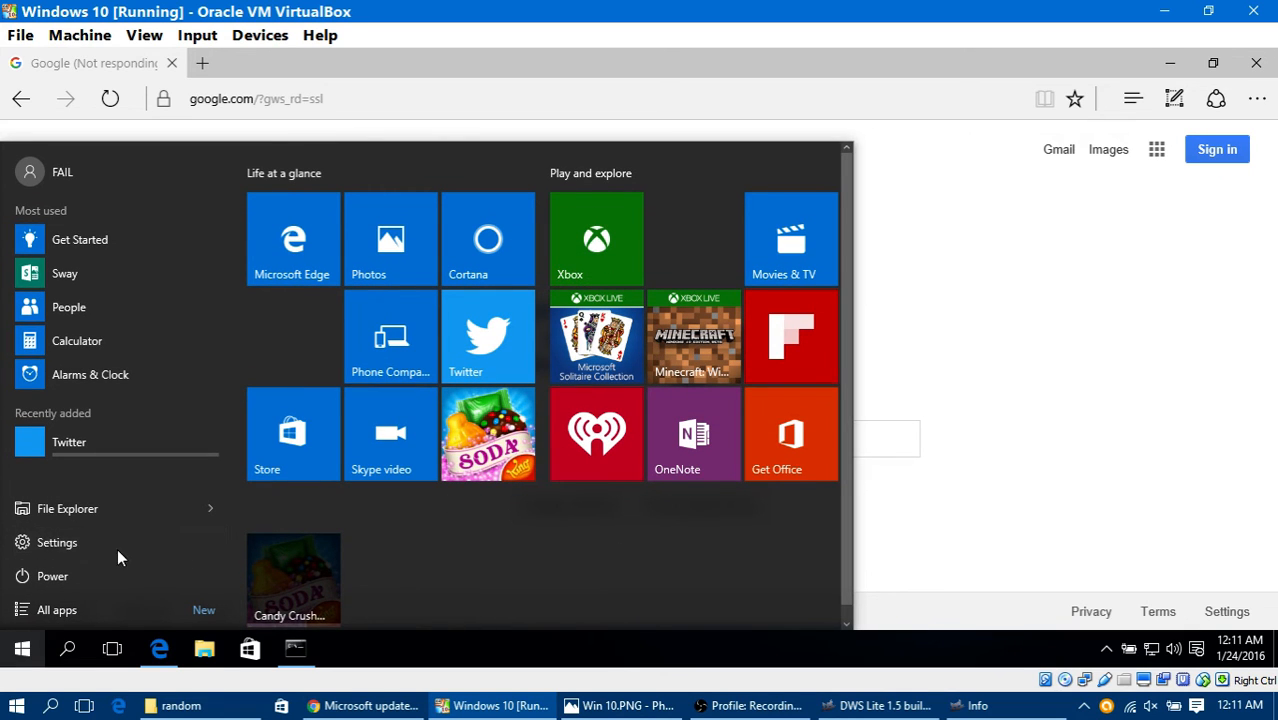
left_click(81, 538)
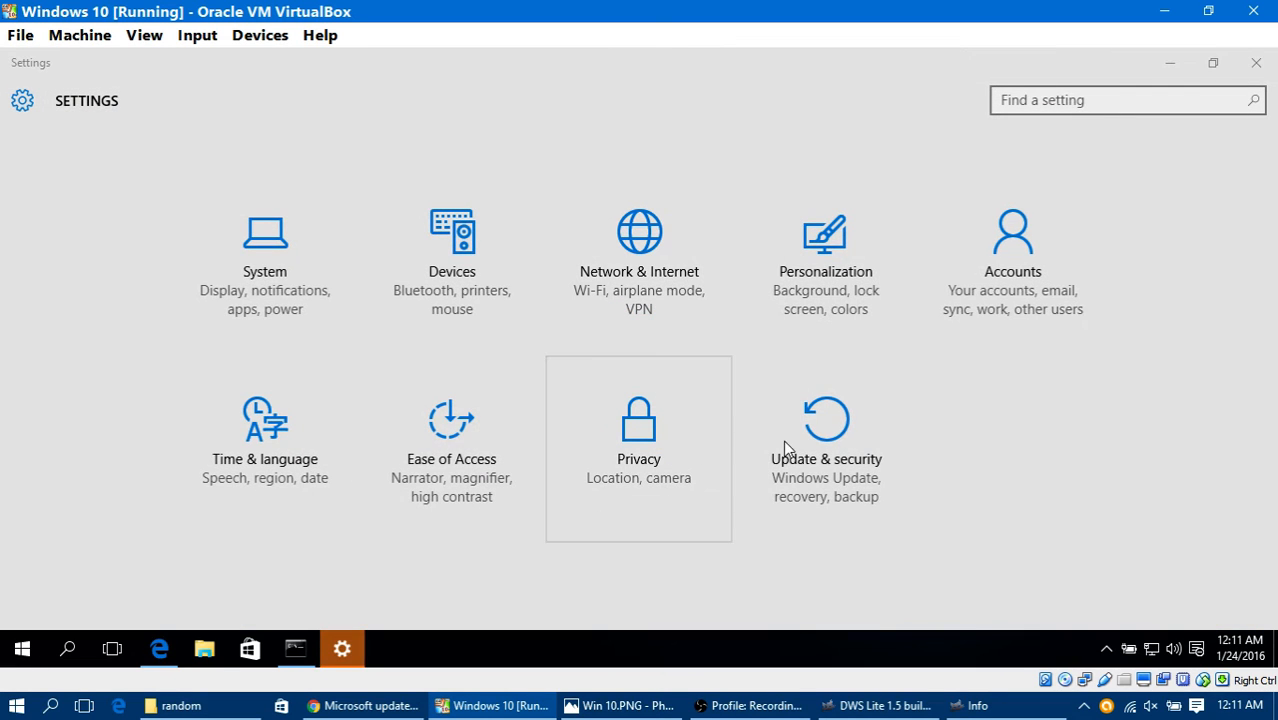
left_click(811, 430)
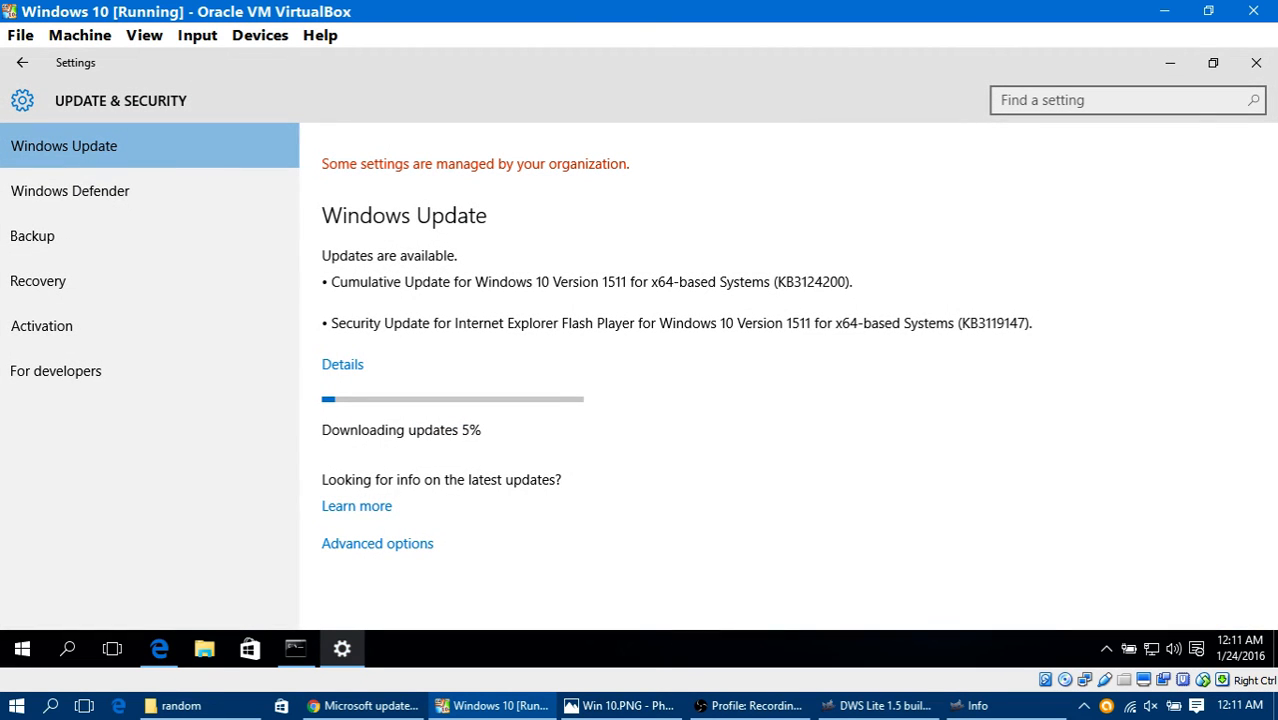
left_click(1174, 58)
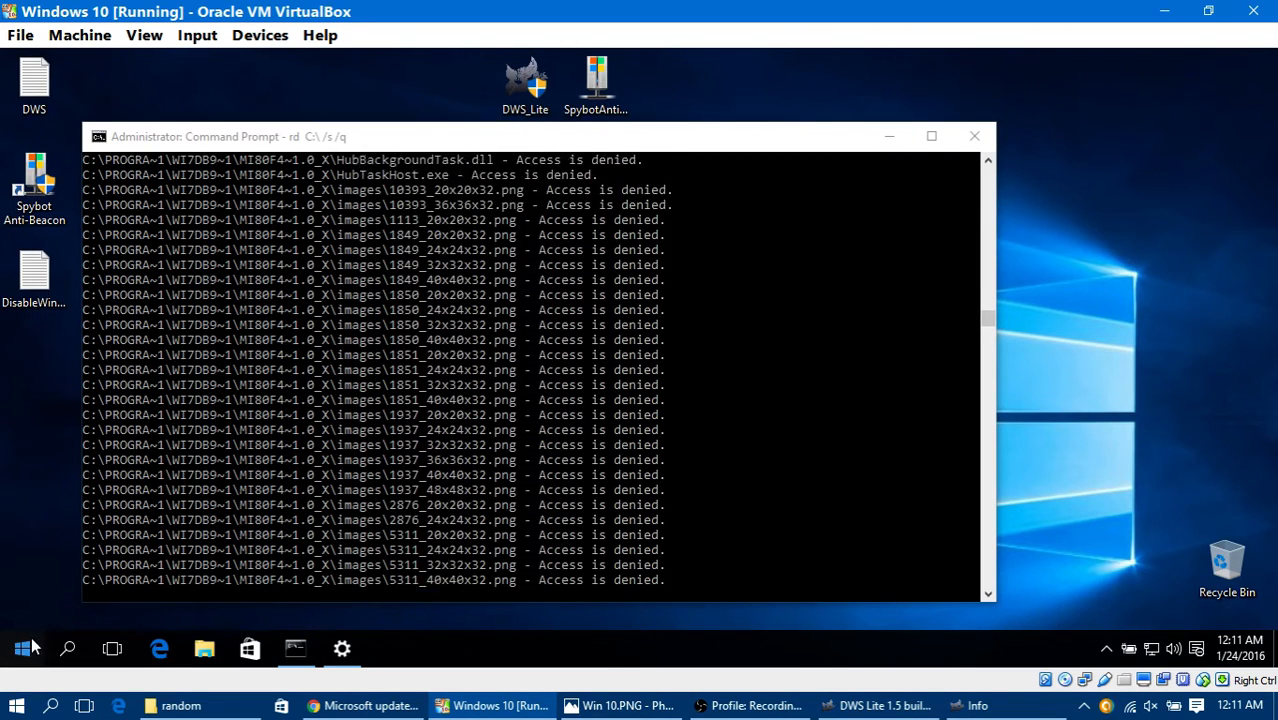
Step: Search for regedit in the virtual machine and launch Registry Editor with permission to make changes
left_click(24, 651)
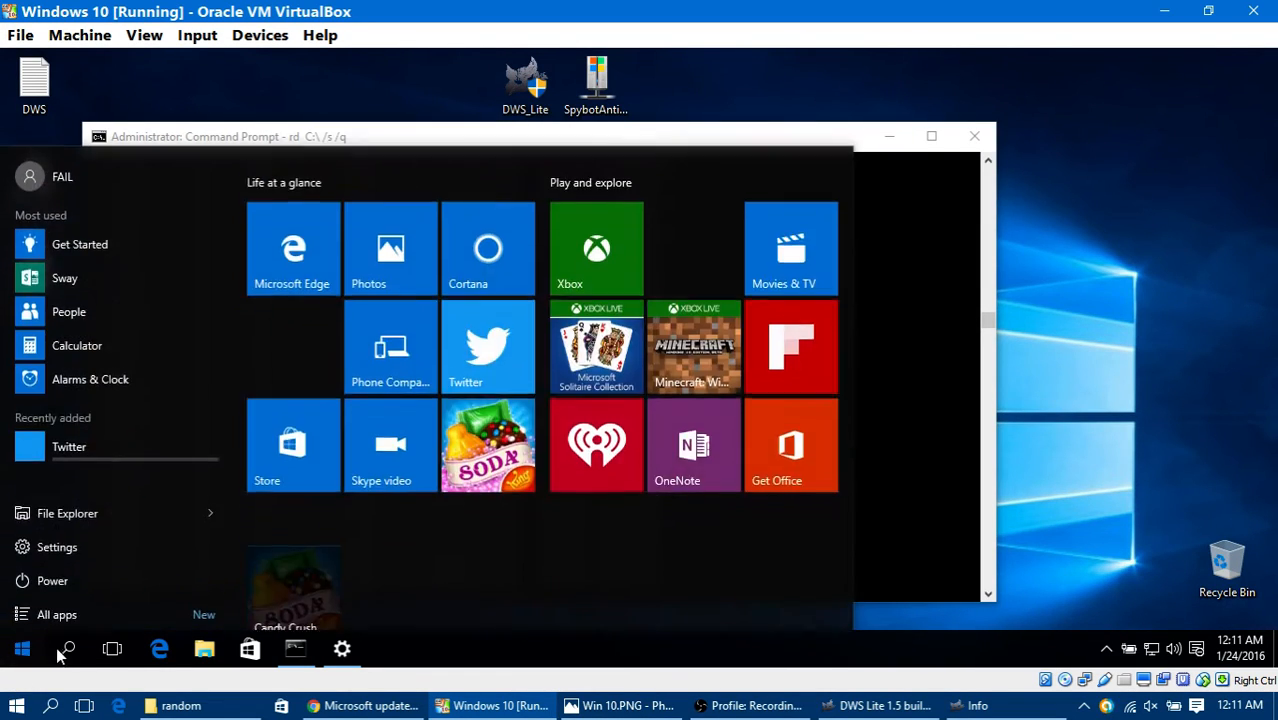
left_click(68, 649)
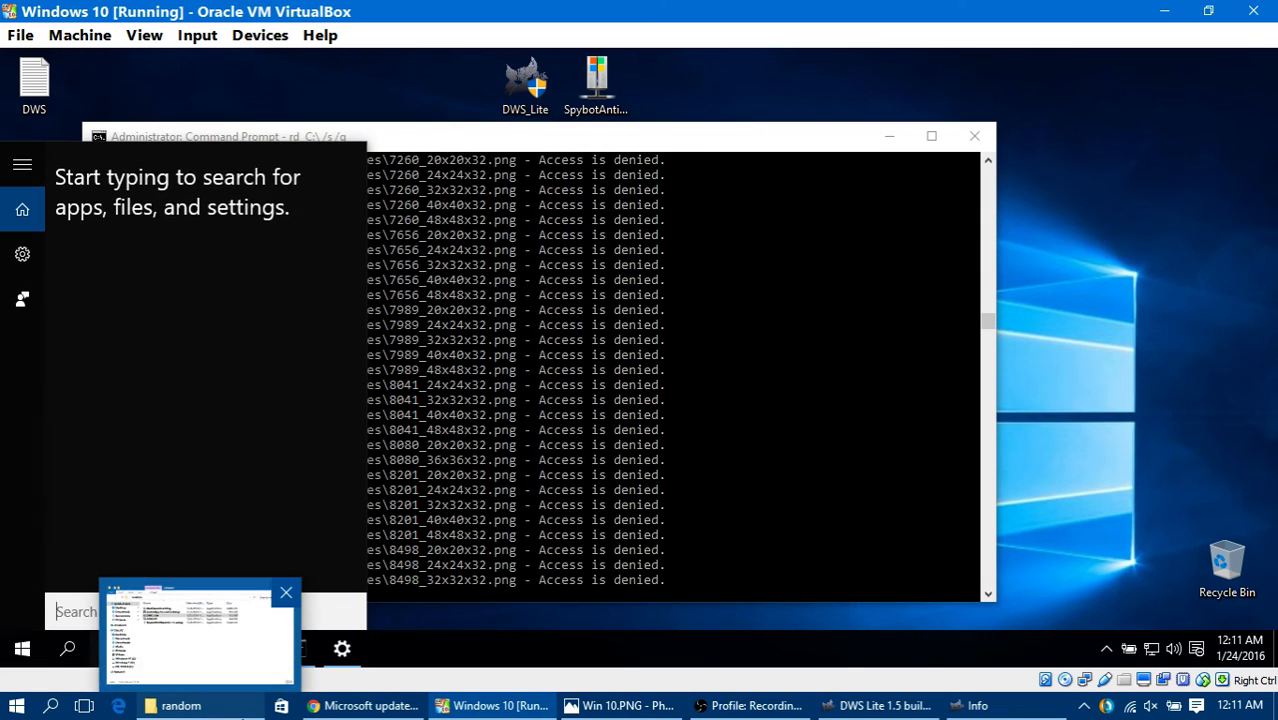
type("regedit")
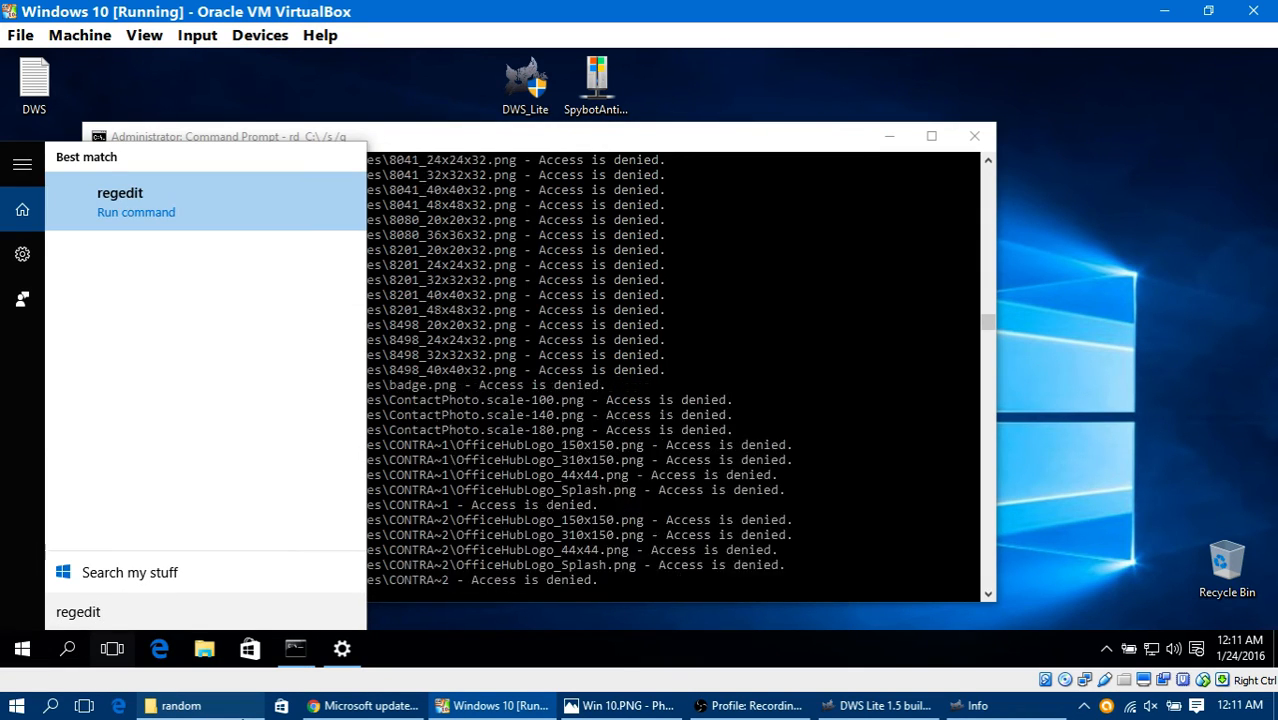
key("Return")
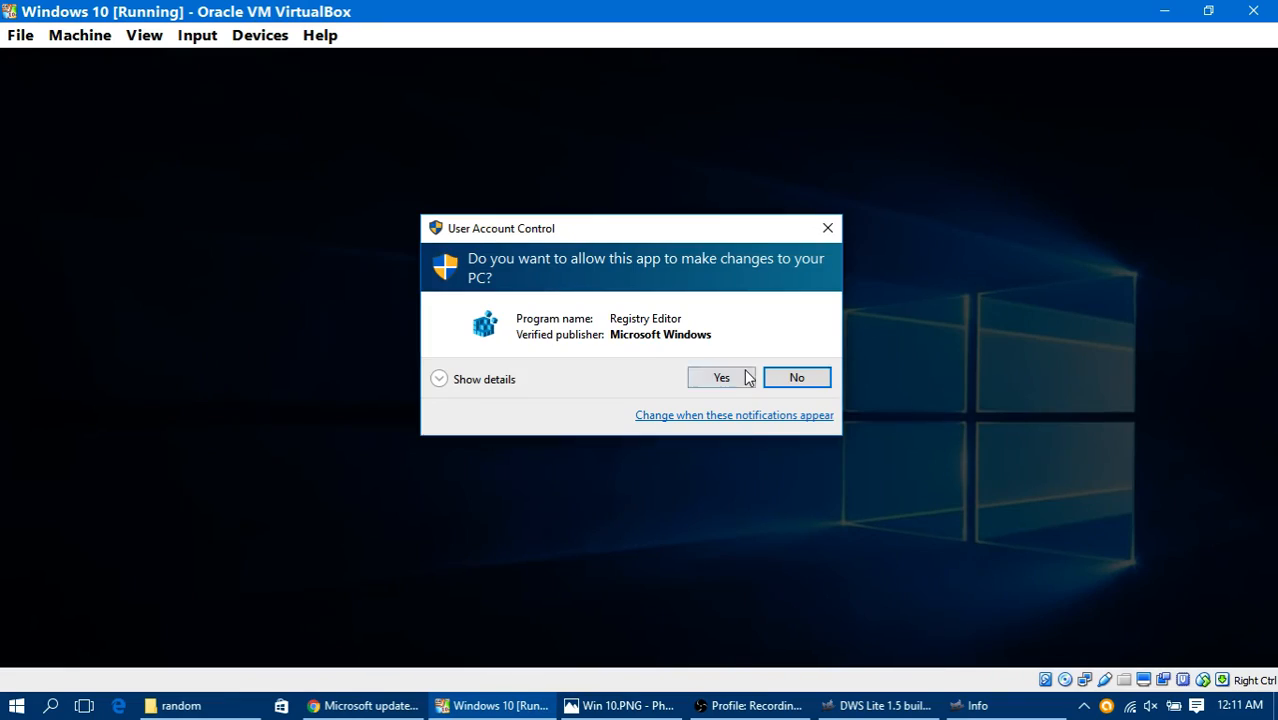
left_click(742, 377)
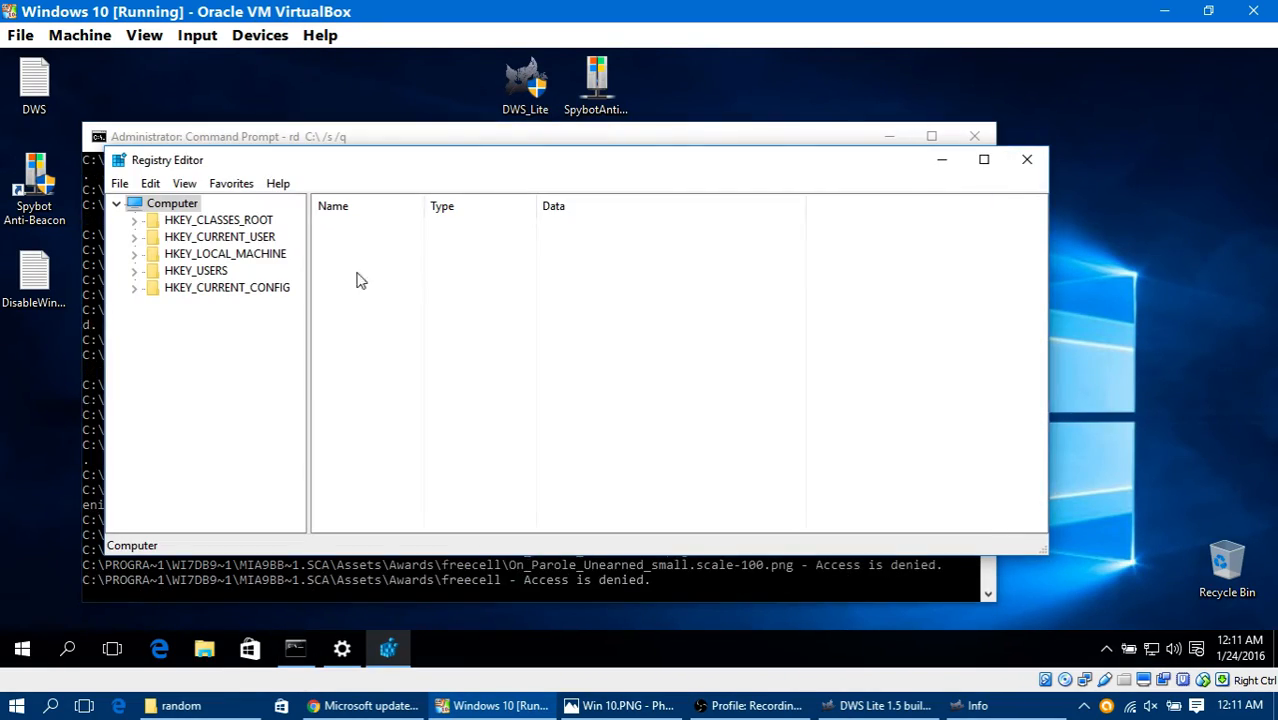
Step: Look through the HKEY_CLASSES_ROOT keys, collapse that branch, and expand HKEY_CURRENT_CONFIG
left_click(134, 221)
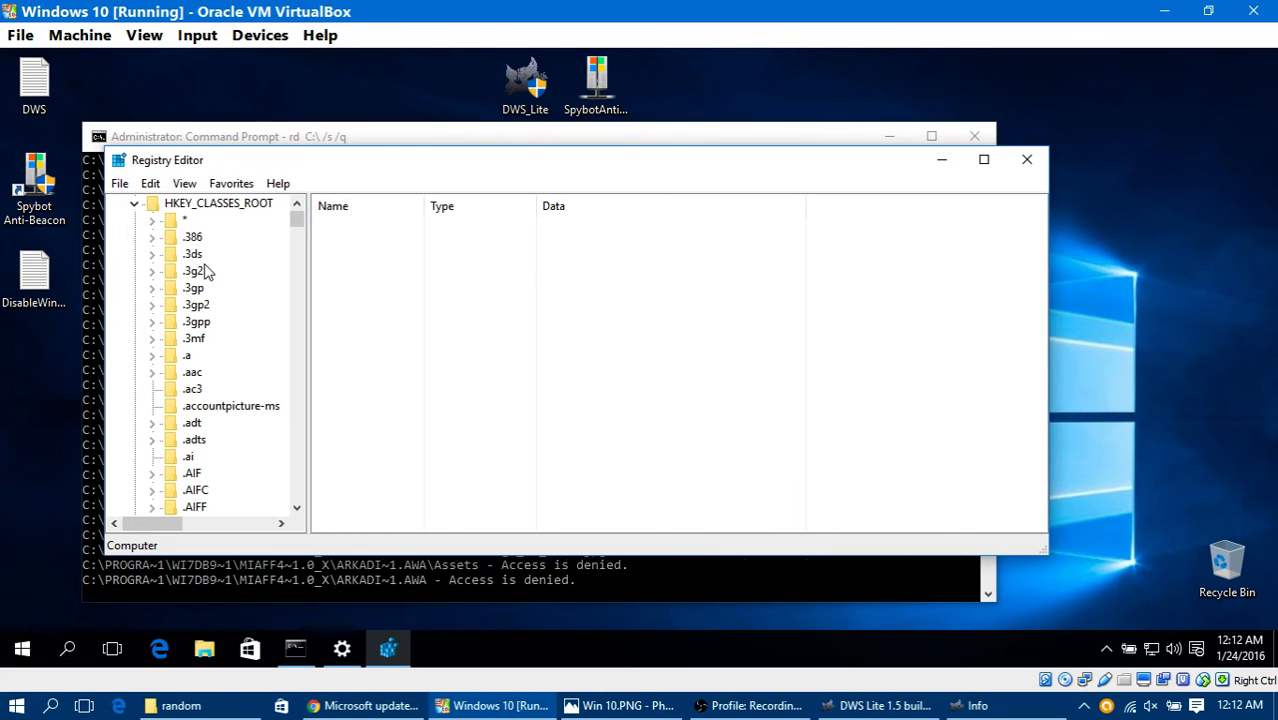
scroll(205, 272, "down", 7)
scroll(217, 240, "up", 8)
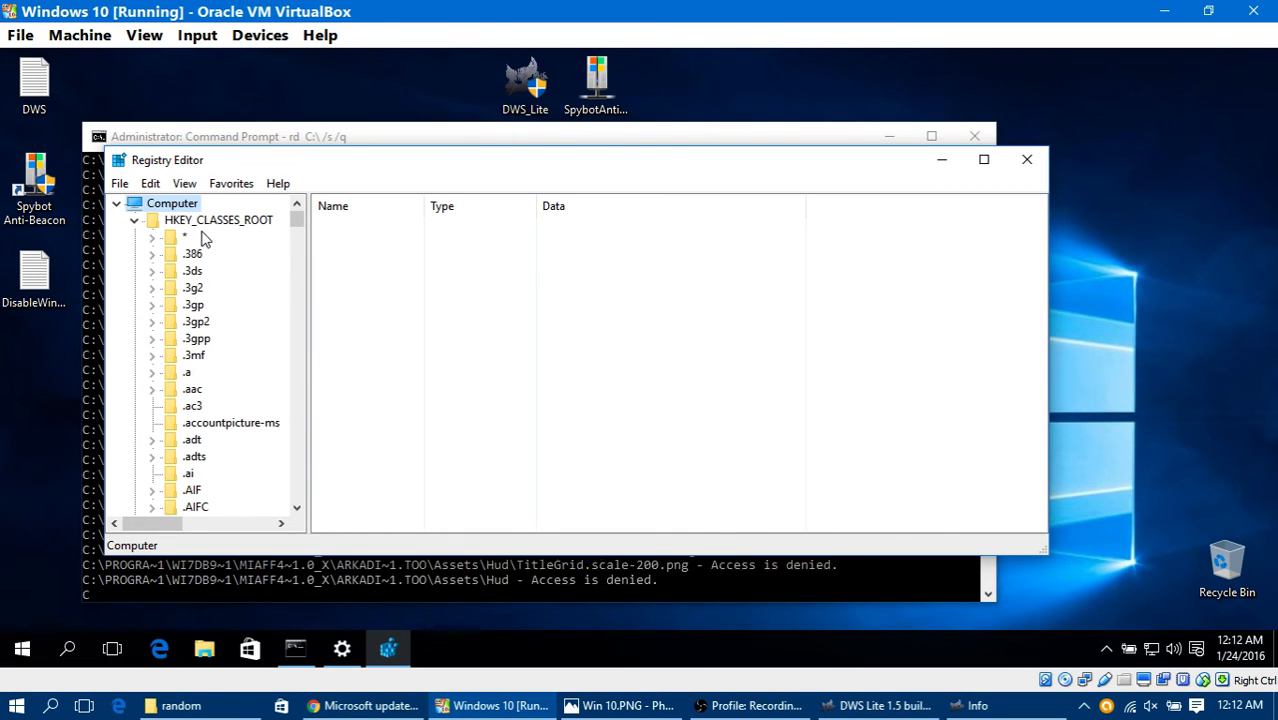
left_click(134, 220)
left_click(134, 288)
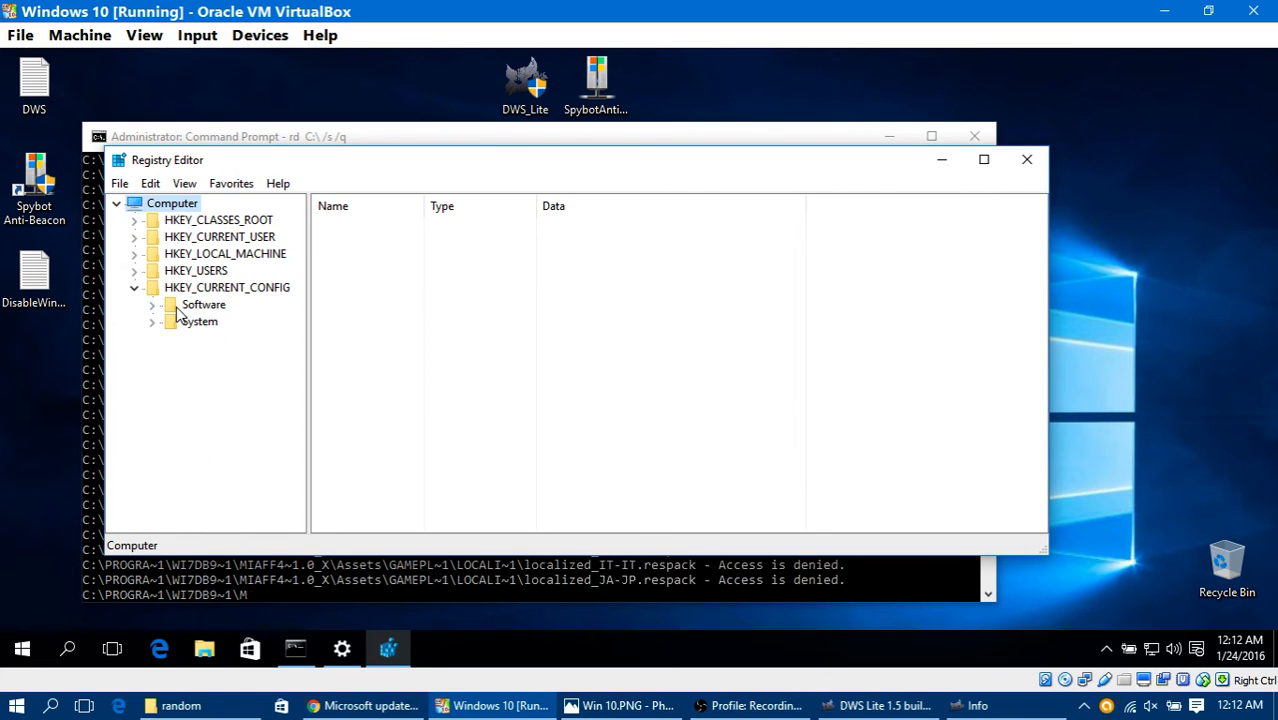
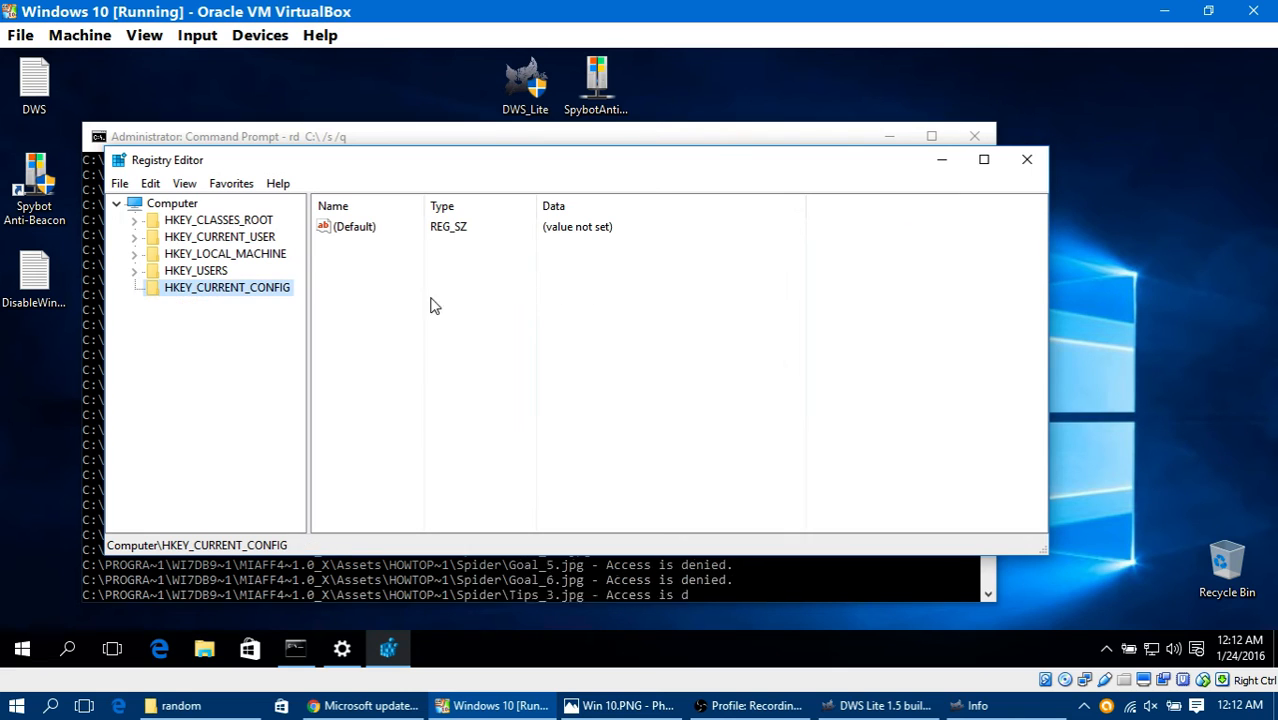
Step: Expand HKEY_USERS and HKEY_LOCAL_MACHINE in the registry tree and view the BCD00000000 key
left_click(135, 271)
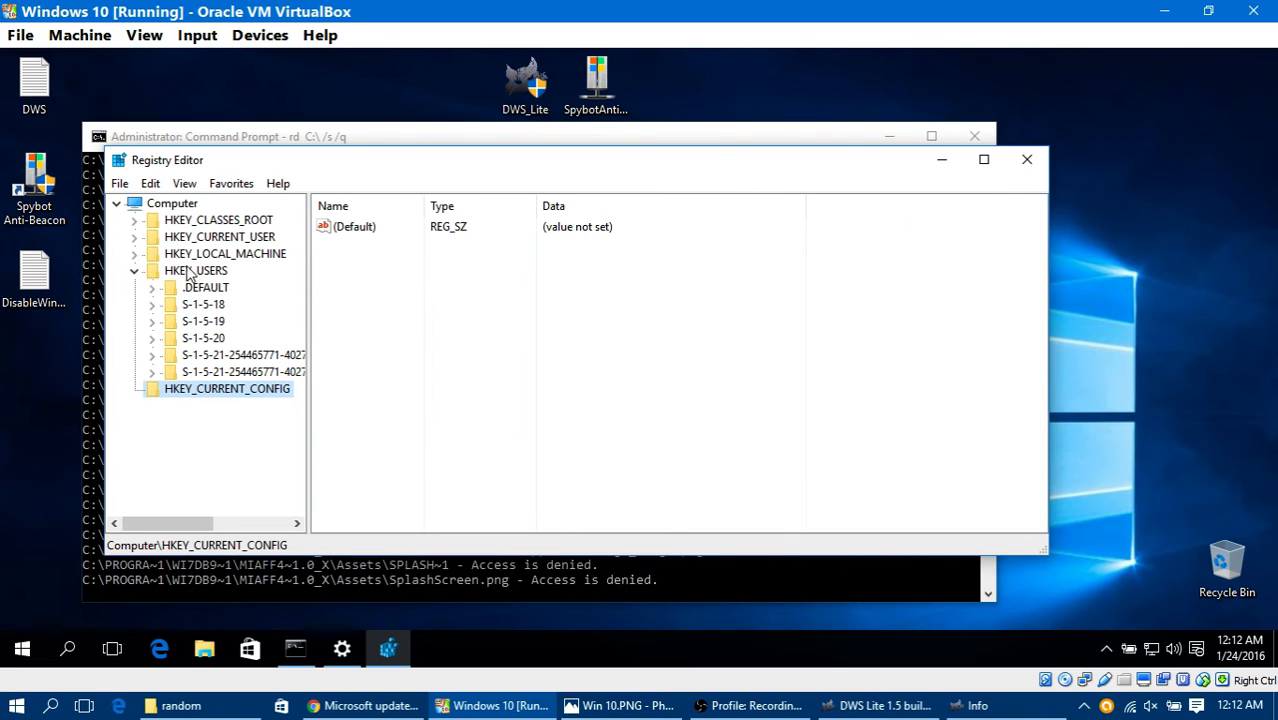
left_click(134, 254)
left_click(199, 272)
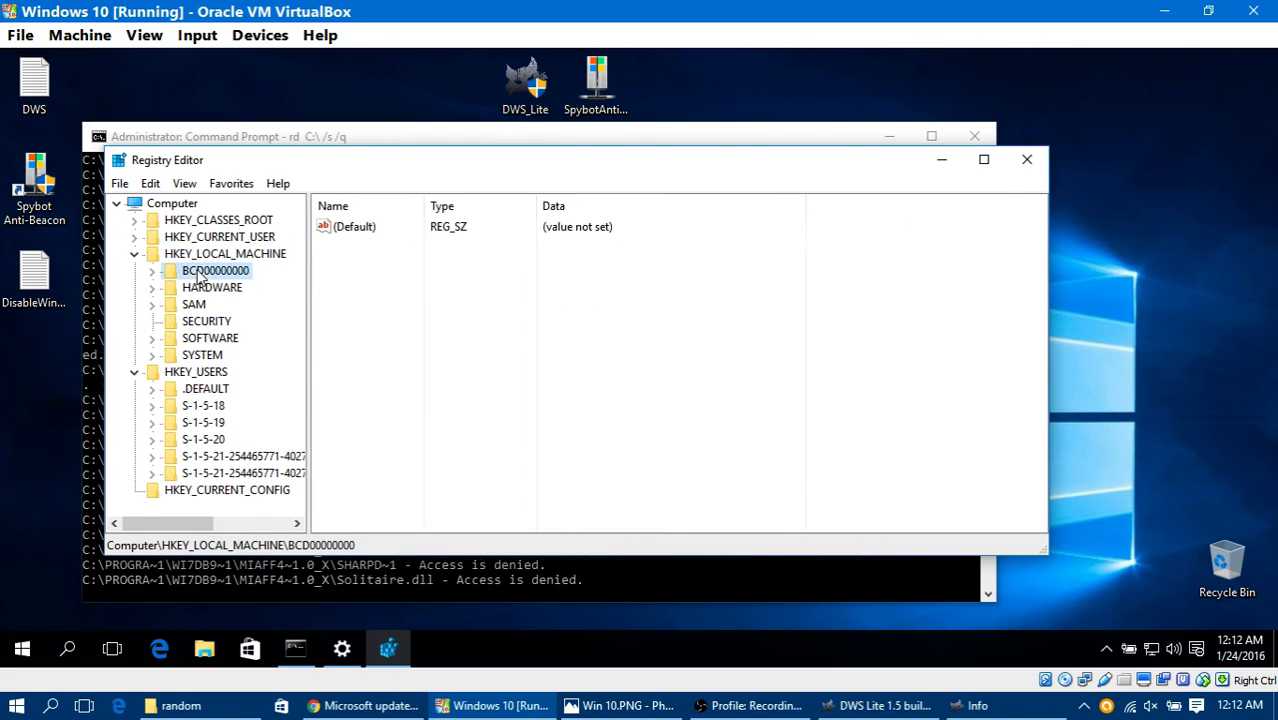
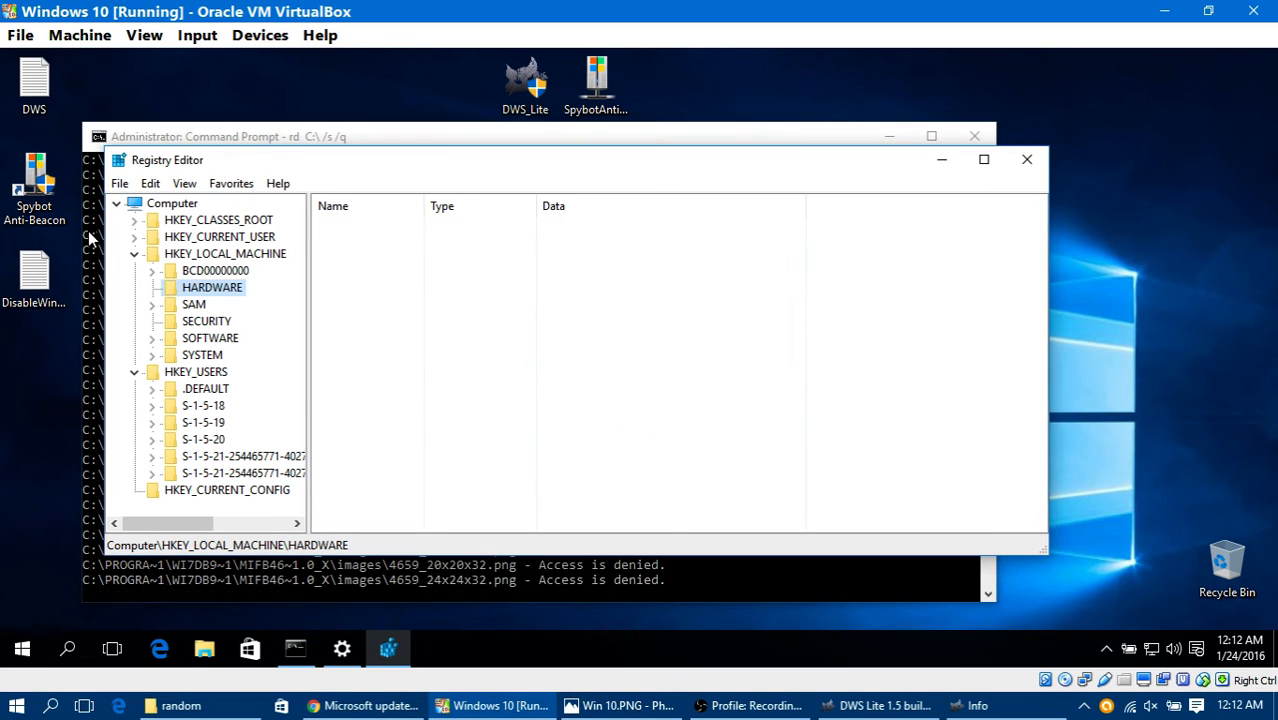
Step: Expand the SOFTWARE key under HKEY_LOCAL_MACHINE and view its Classes subkey
left_click(153, 340)
left_click(192, 325)
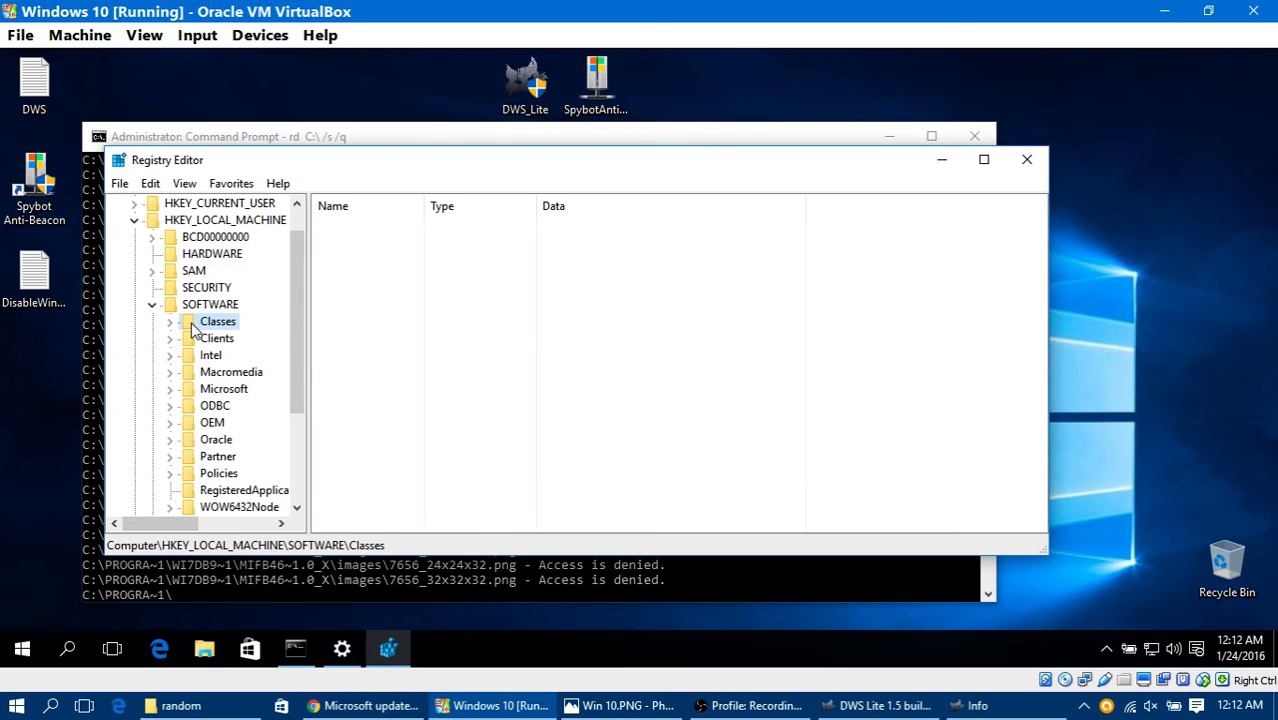
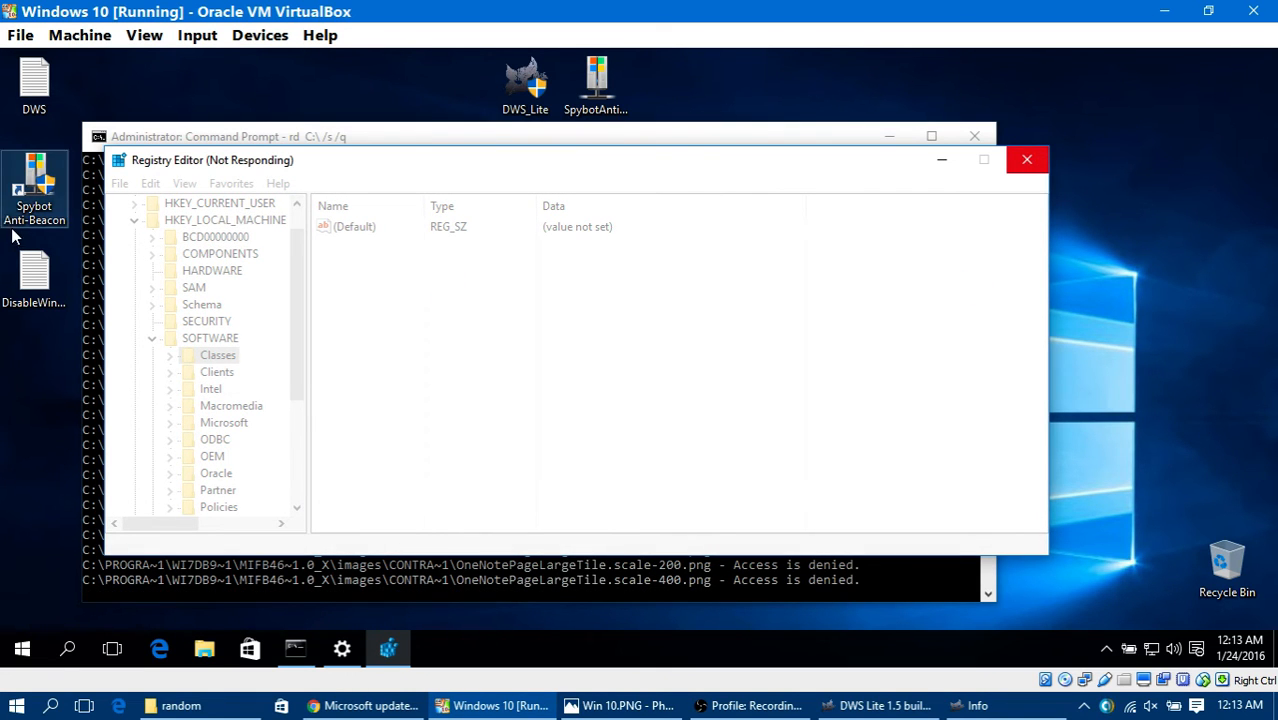
Step: Close the unresponsive Registry Editor and return to the administrator Command Prompt window
left_click(1027, 162)
left_click(513, 483)
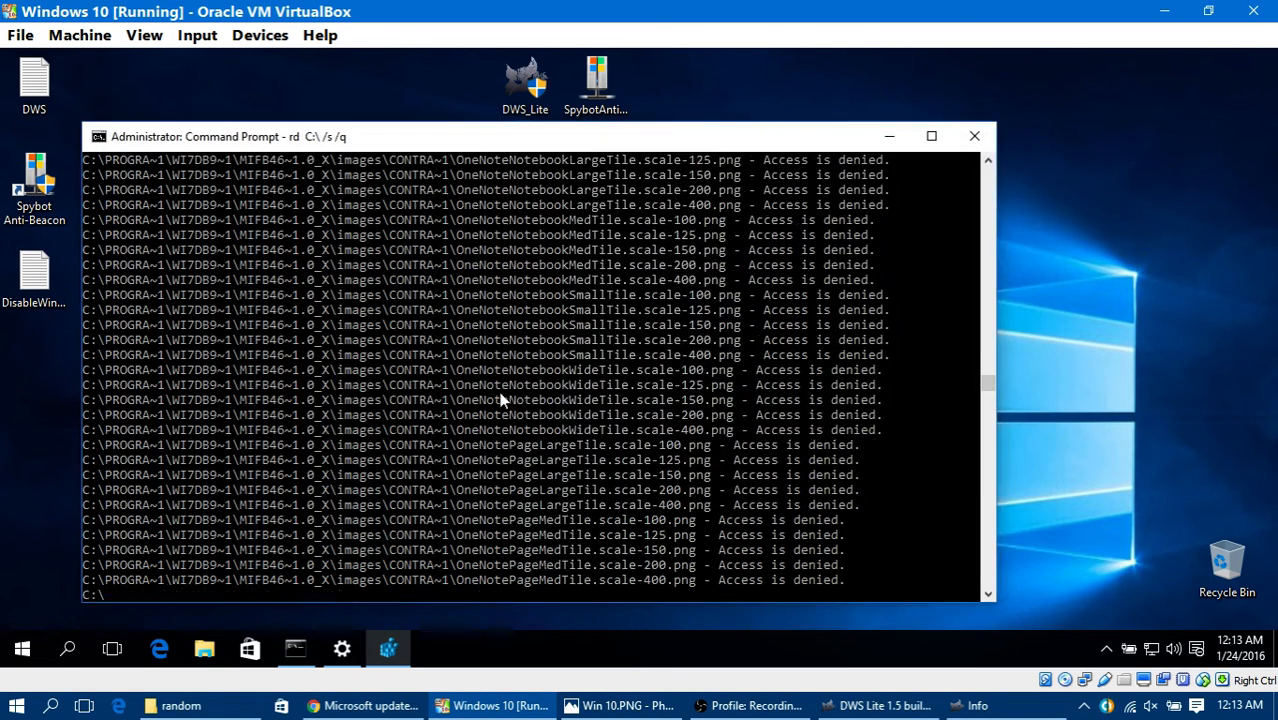
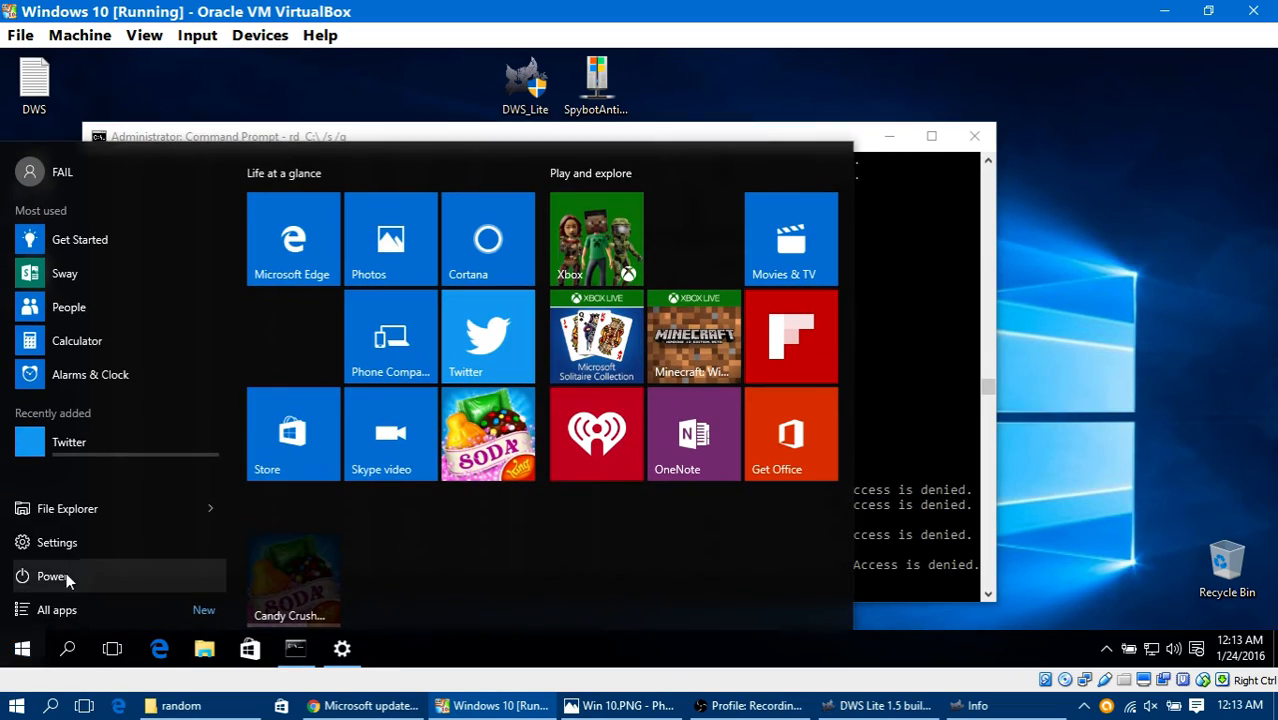
Step: Check the update download progress on the virtual machine's Windows Update page, and minimize Settings
left_click(338, 652)
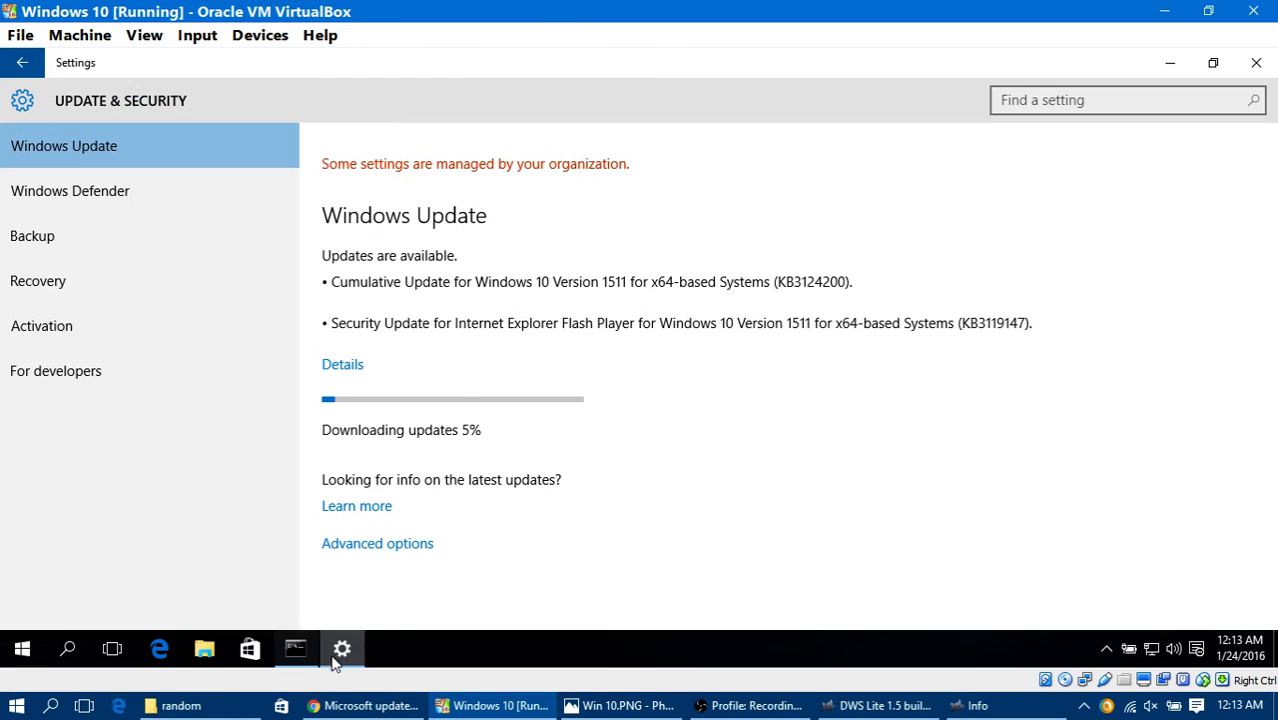
left_click(341, 655)
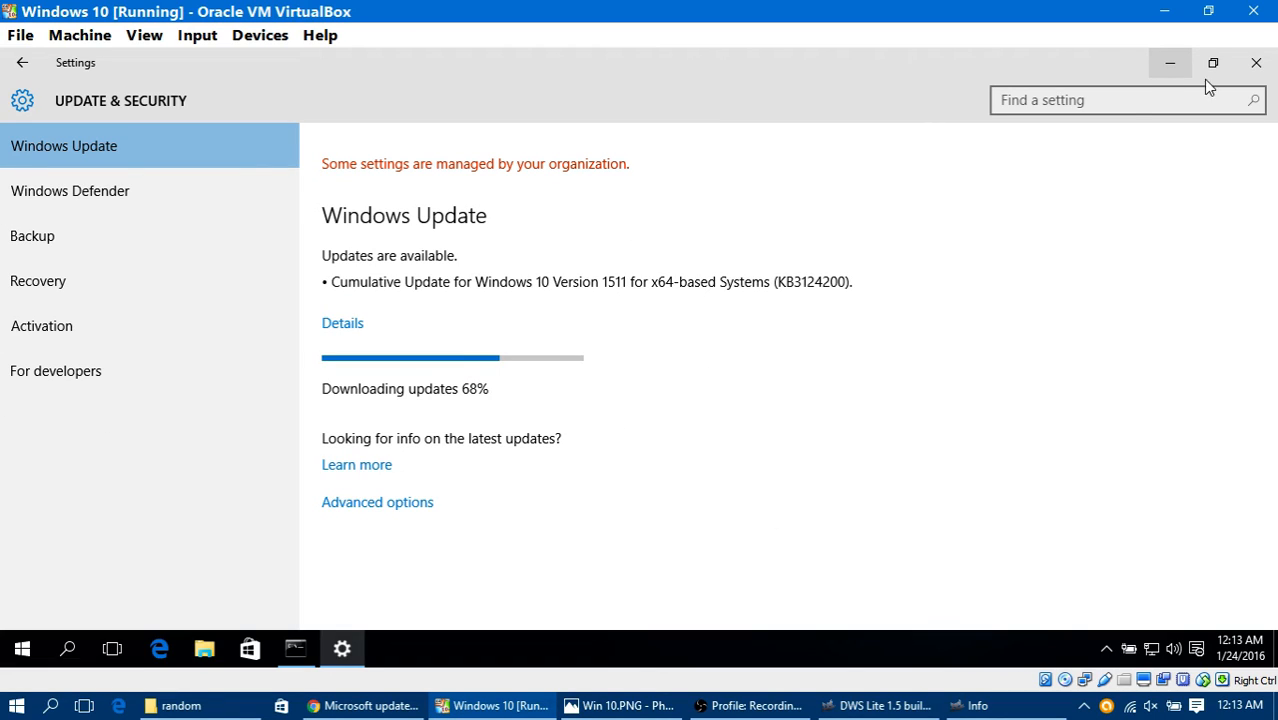
left_click(1161, 77)
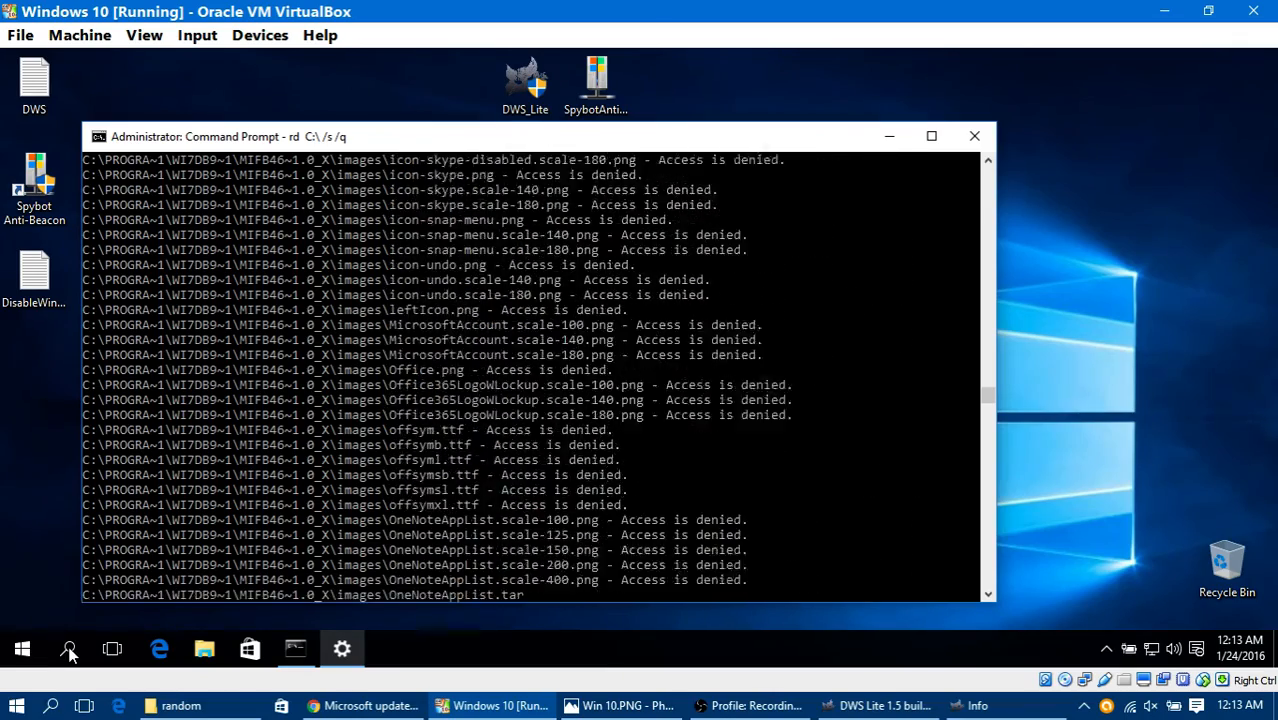
Step: Search the virtual machine for regedit and dismiss the search without running it
left_click(68, 650)
left_click(22, 650)
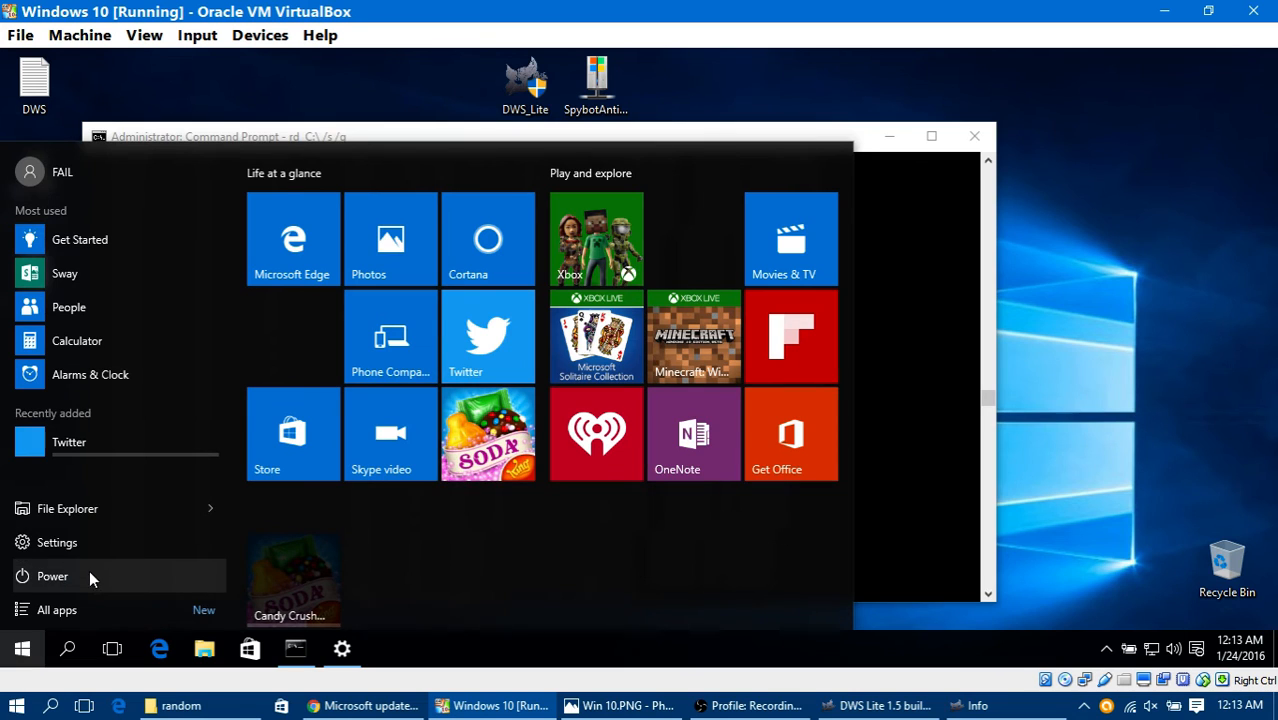
left_click(68, 648)
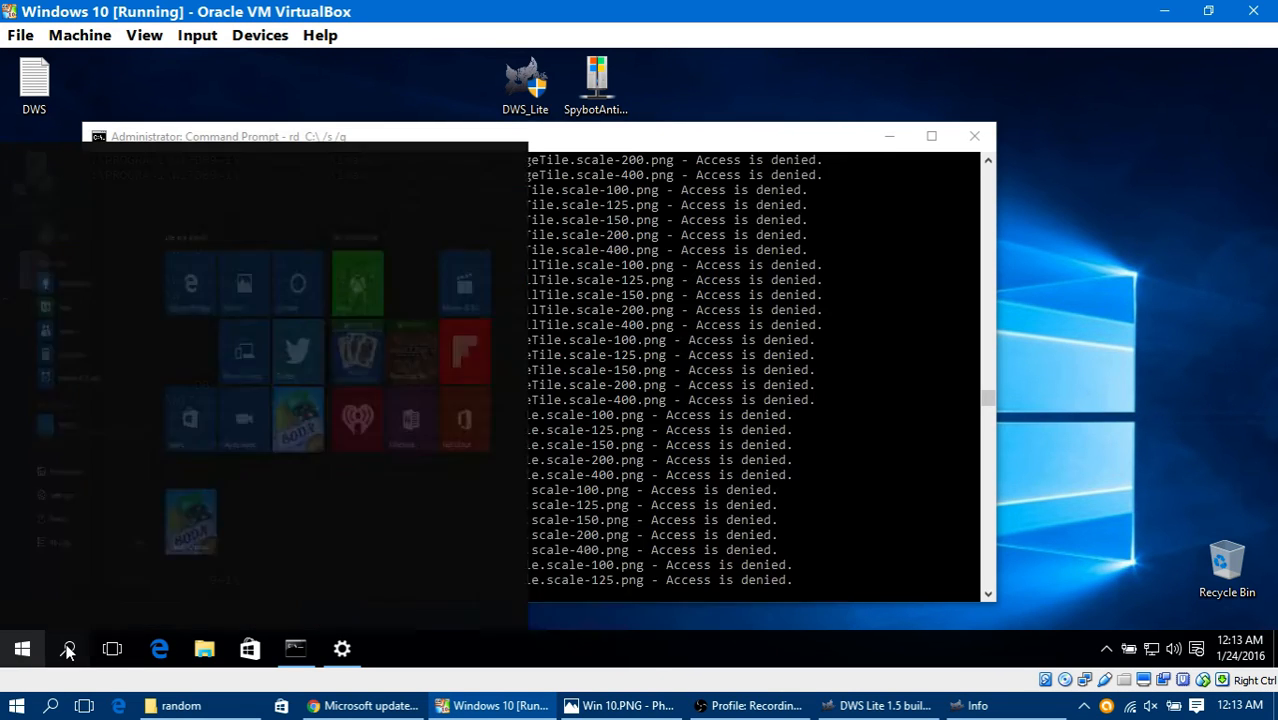
type("regedit")
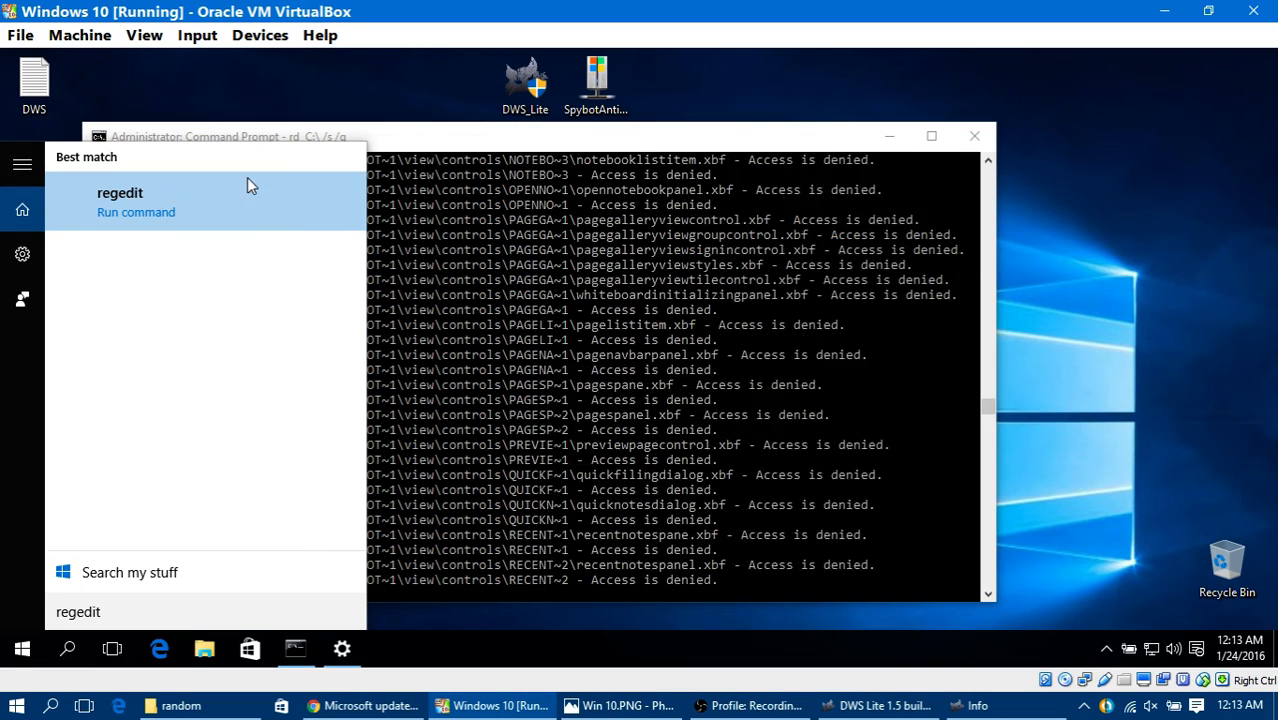
left_click(359, 86)
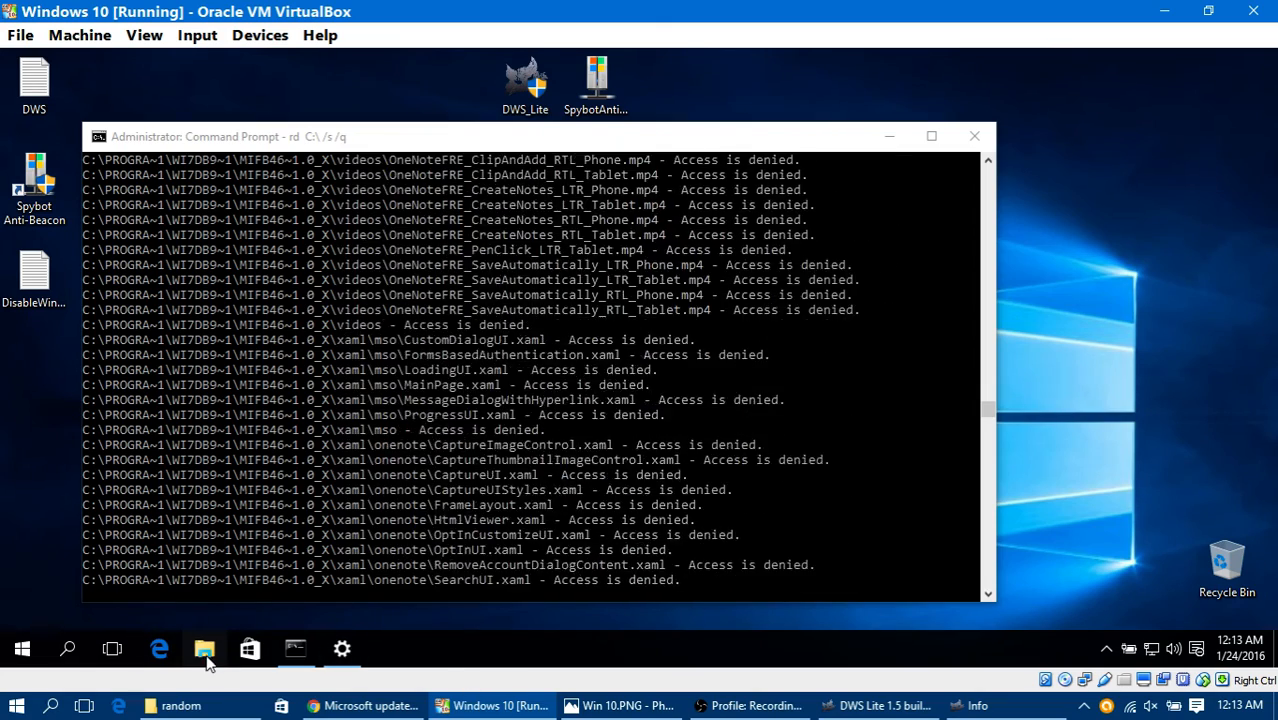
Step: Test whether the Start menu still opens, recheck the Windows Update download, and return to the Command Prompt window
left_click(22, 649)
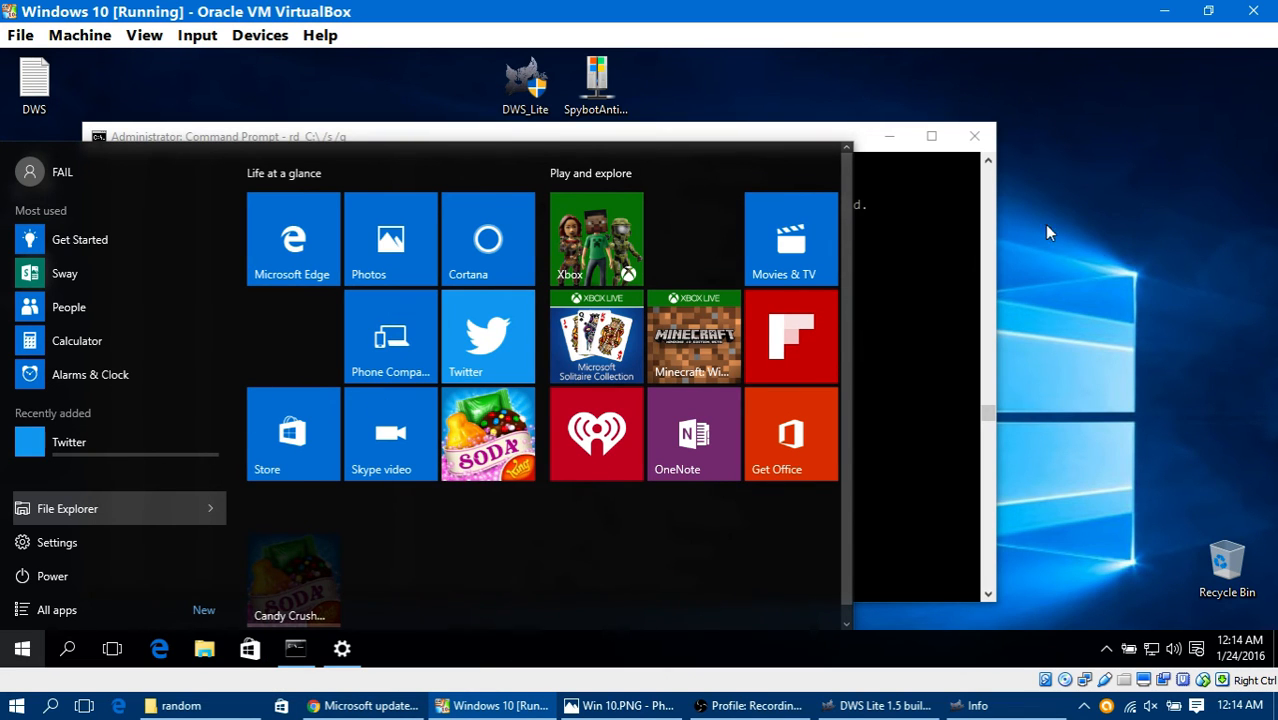
left_click(860, 357)
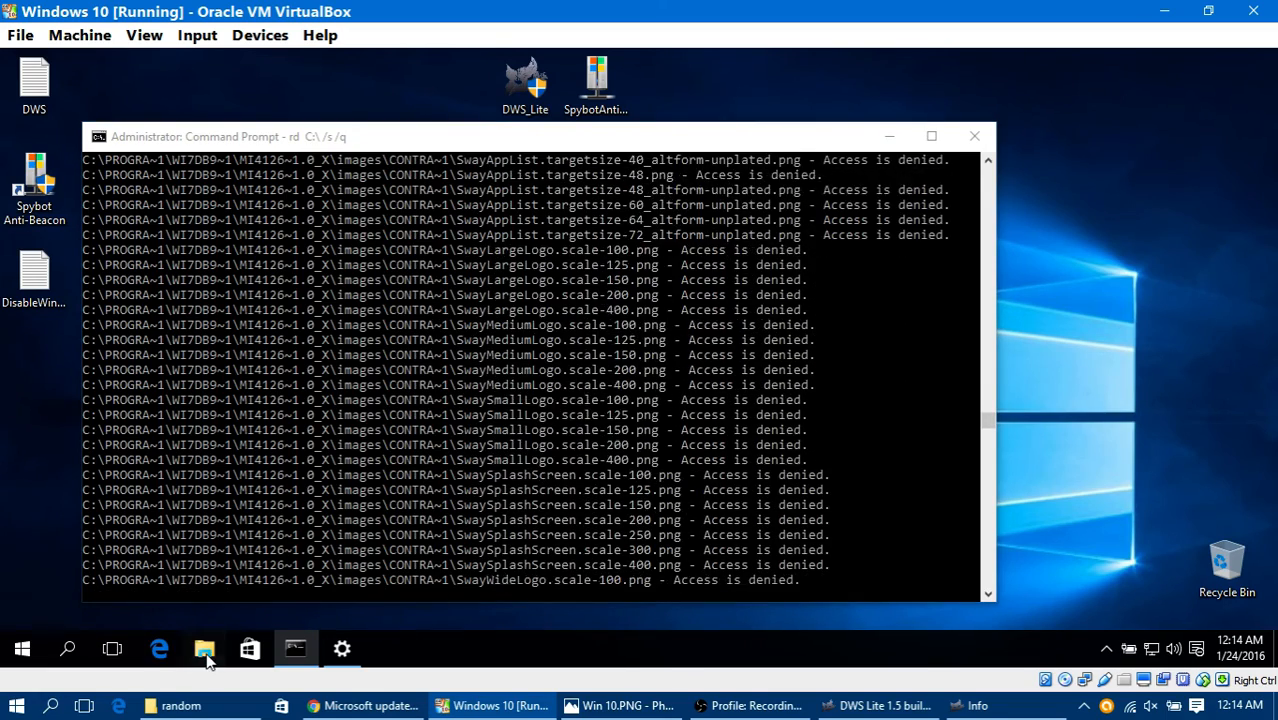
left_click(340, 650)
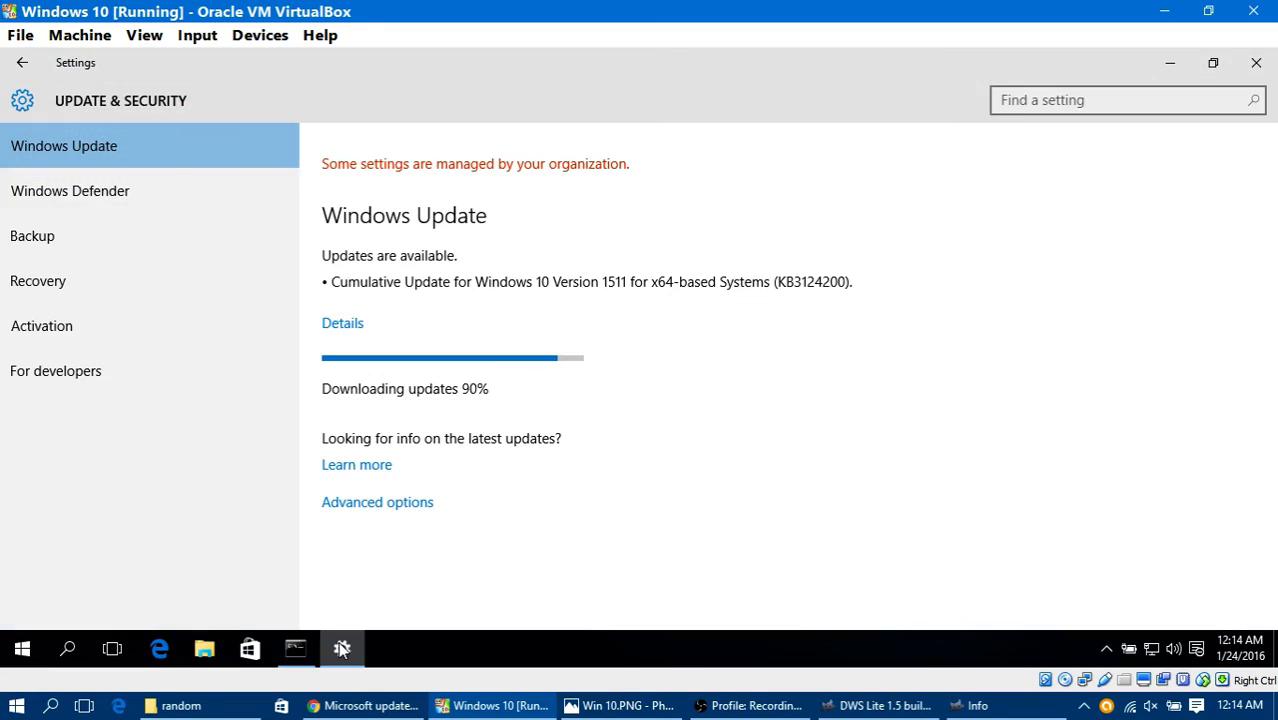
left_click(345, 650)
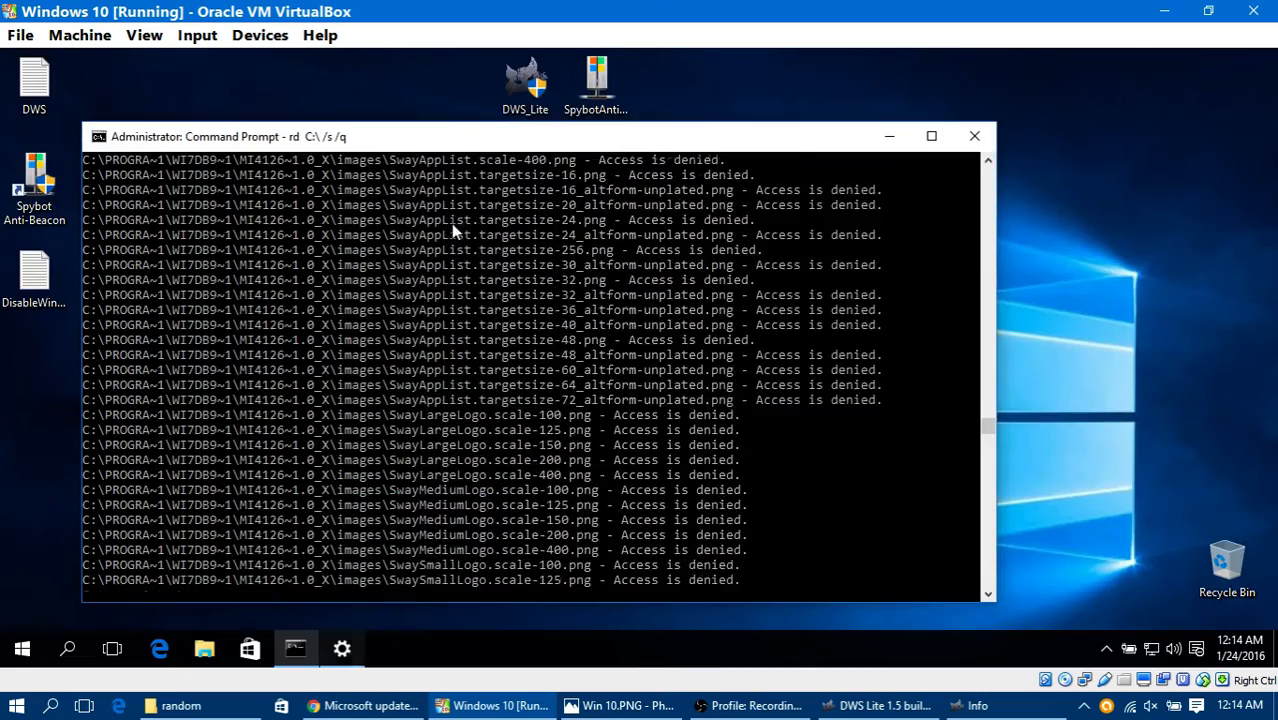
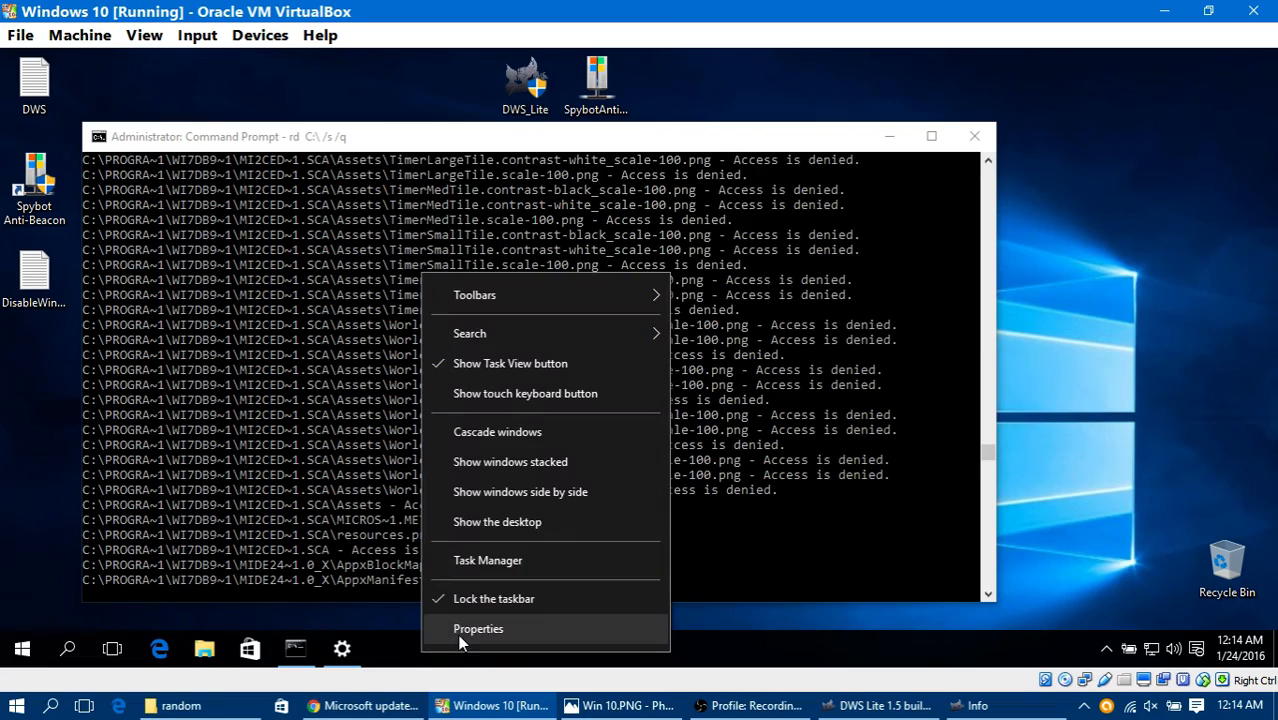
Step: Try to open the virtual machine's taskbar properties, and check the taskbar's search display options
left_click(470, 629)
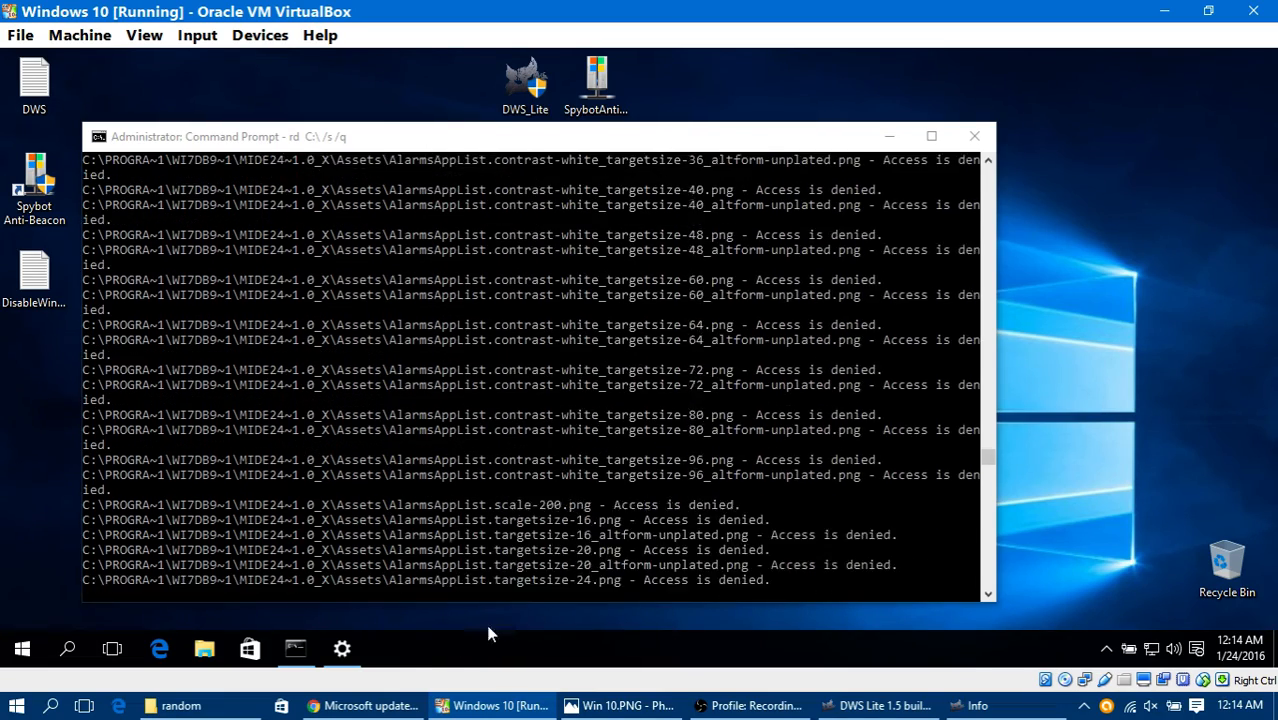
right_click(477, 642)
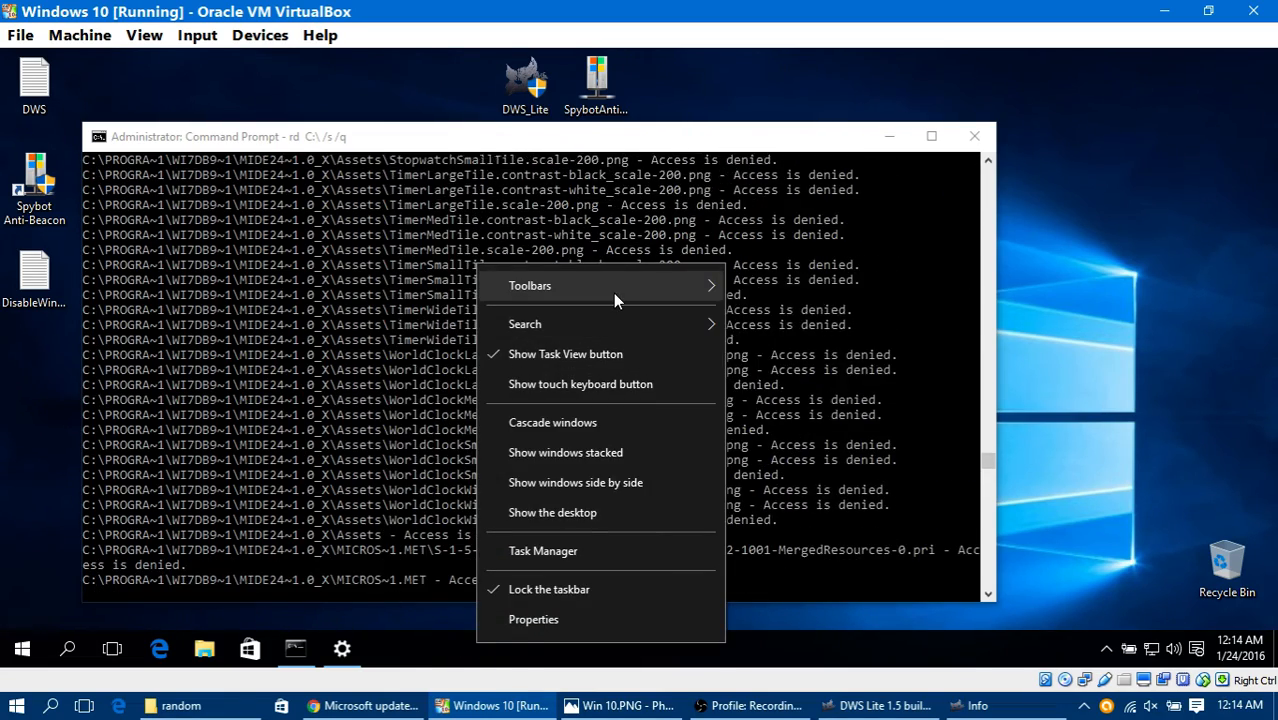
mouse_move(665, 327)
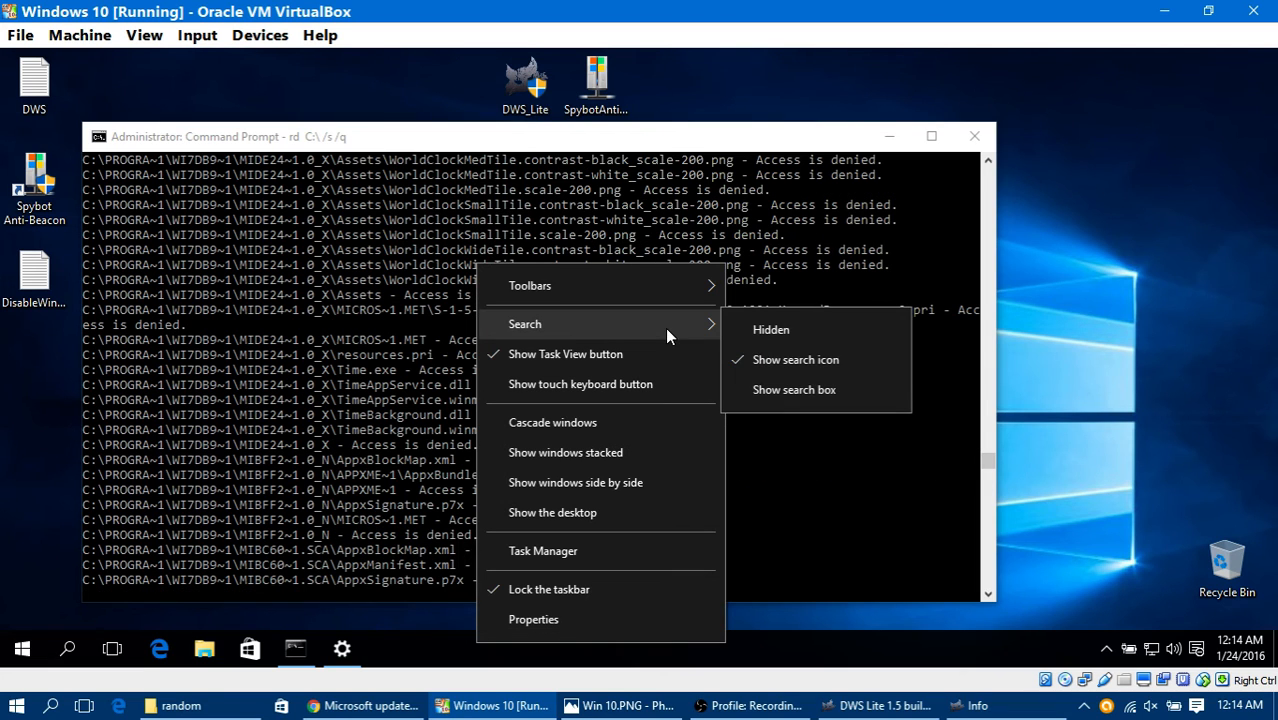
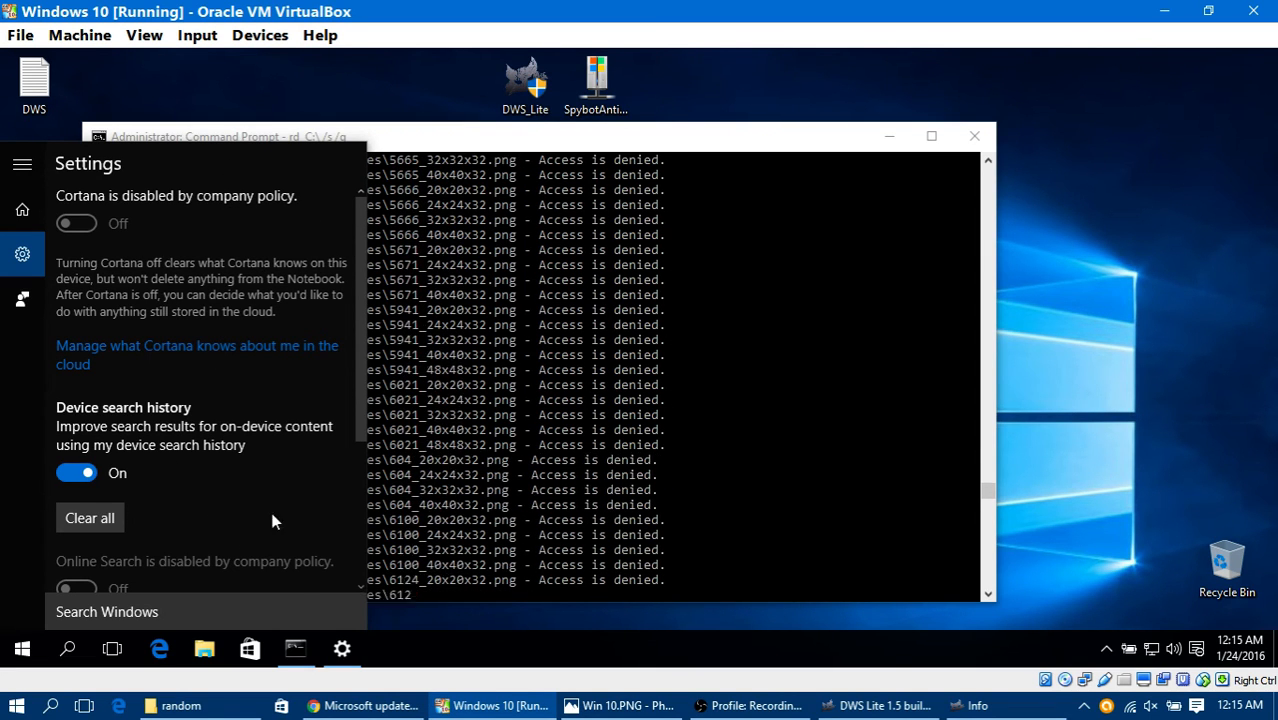
Step: Check the remaining Cortana search settings, and return to the Command Prompt window running the rd C:\ /s /q command
scroll(274, 442, "down", 3)
left_click(484, 142)
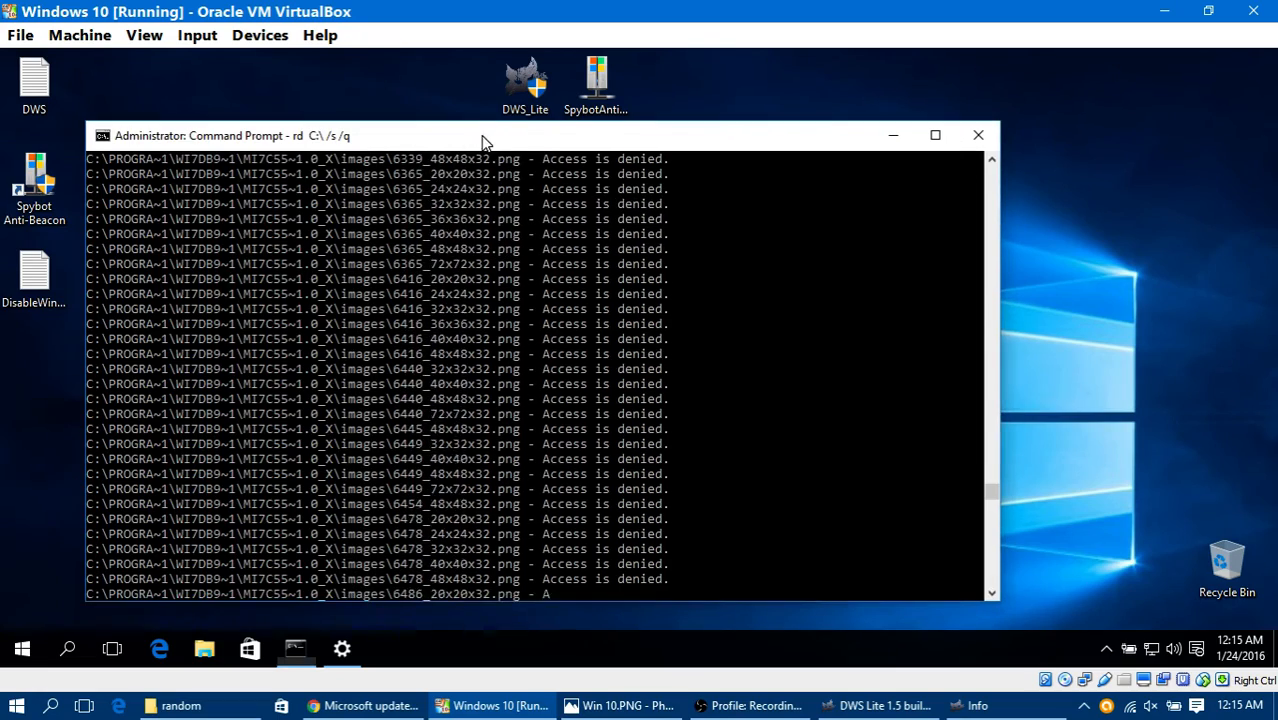
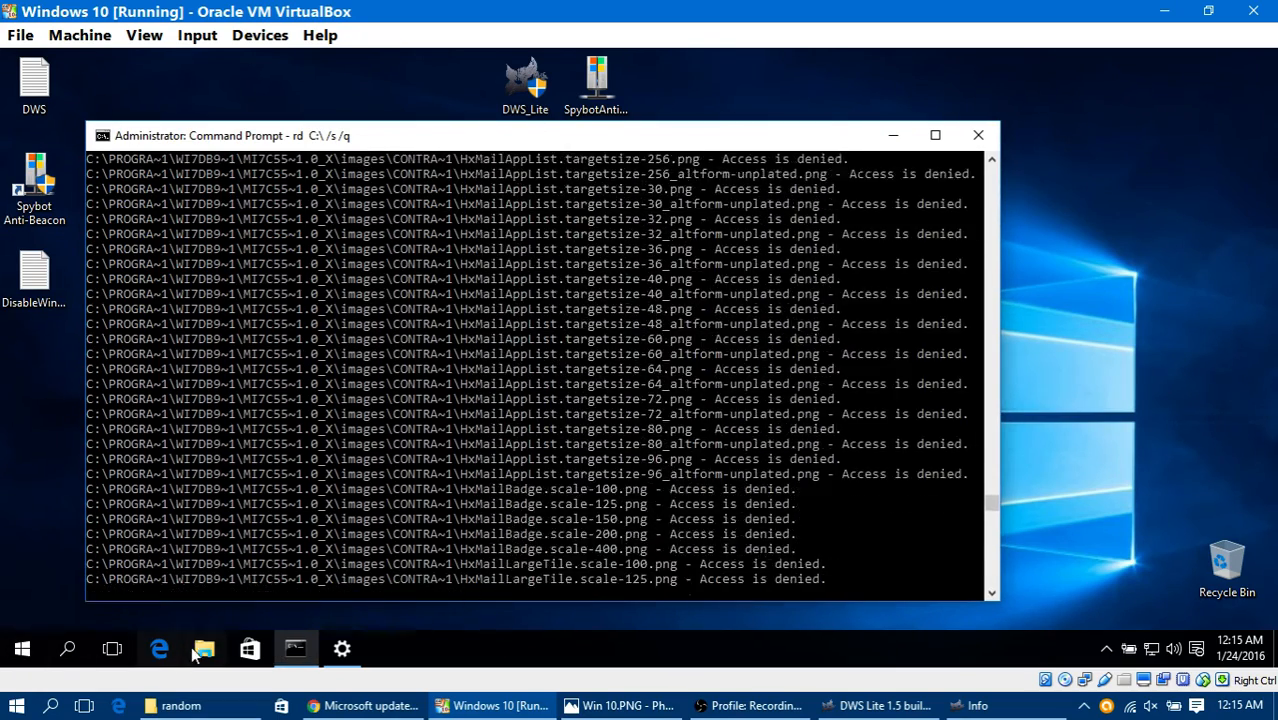
Step: Check the Windows Update download progress in the virtual machine's Settings, and return to the Command Prompt window
left_click(342, 650)
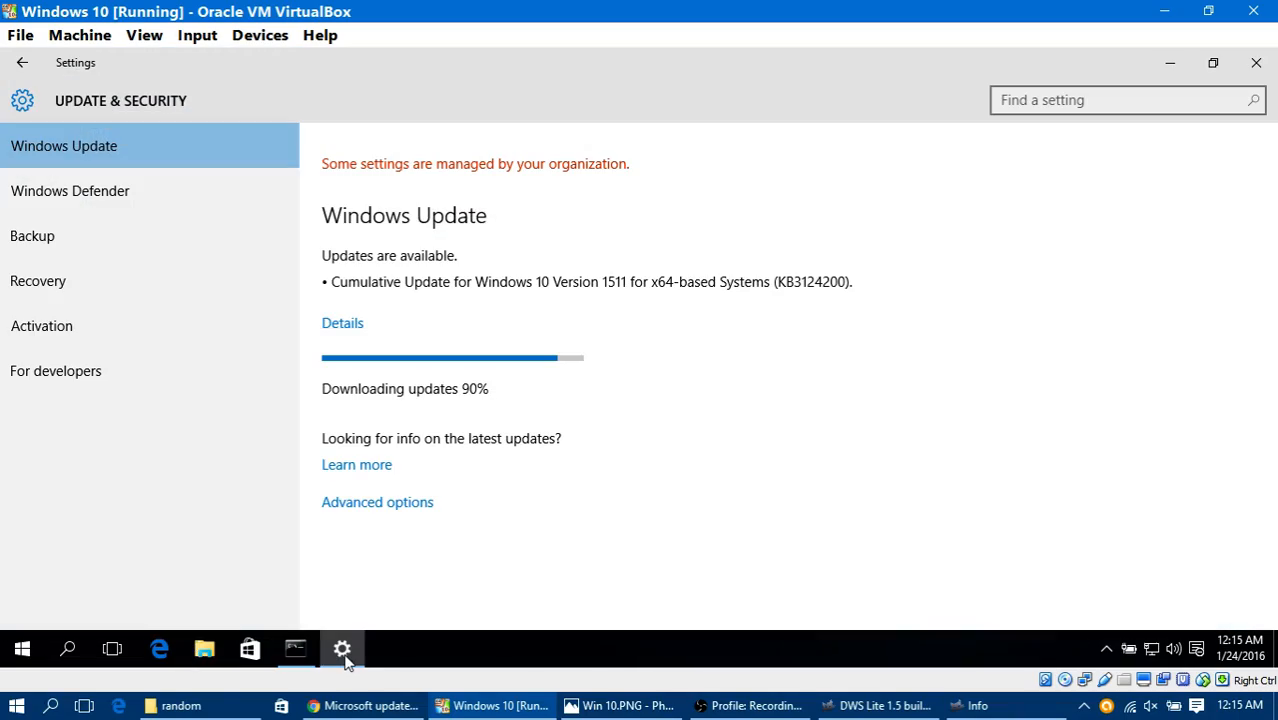
left_click(342, 652)
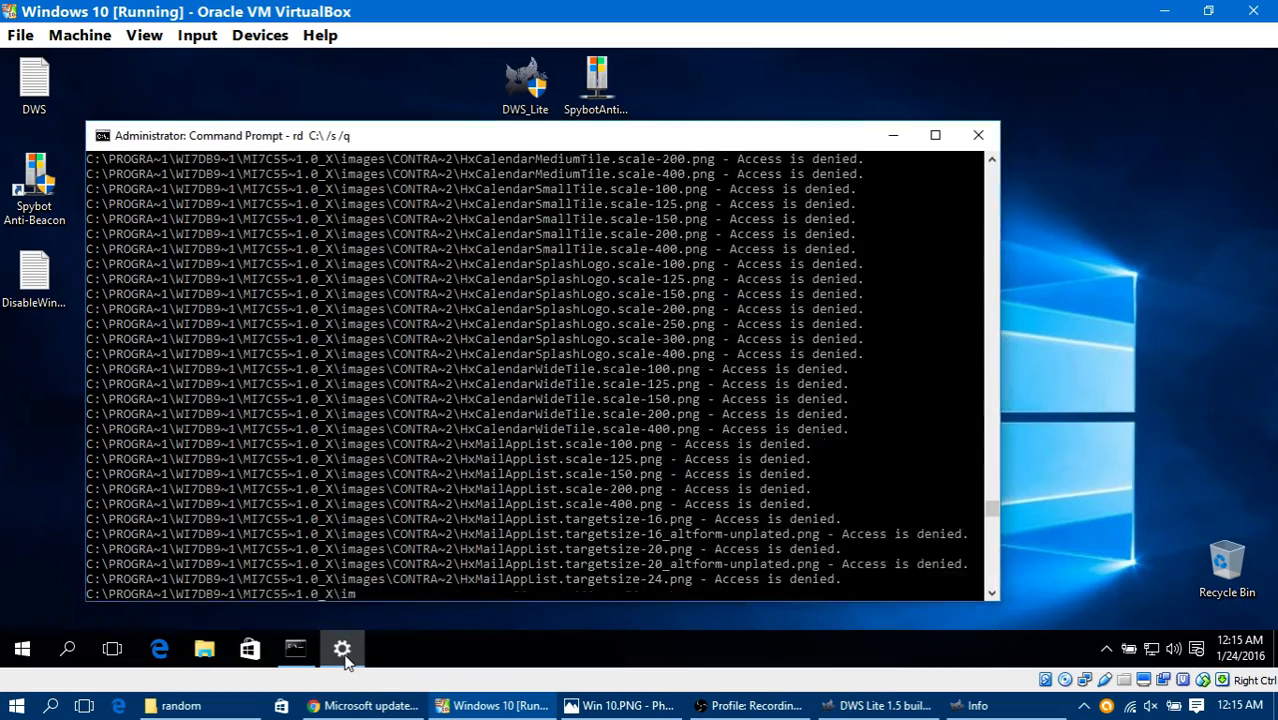
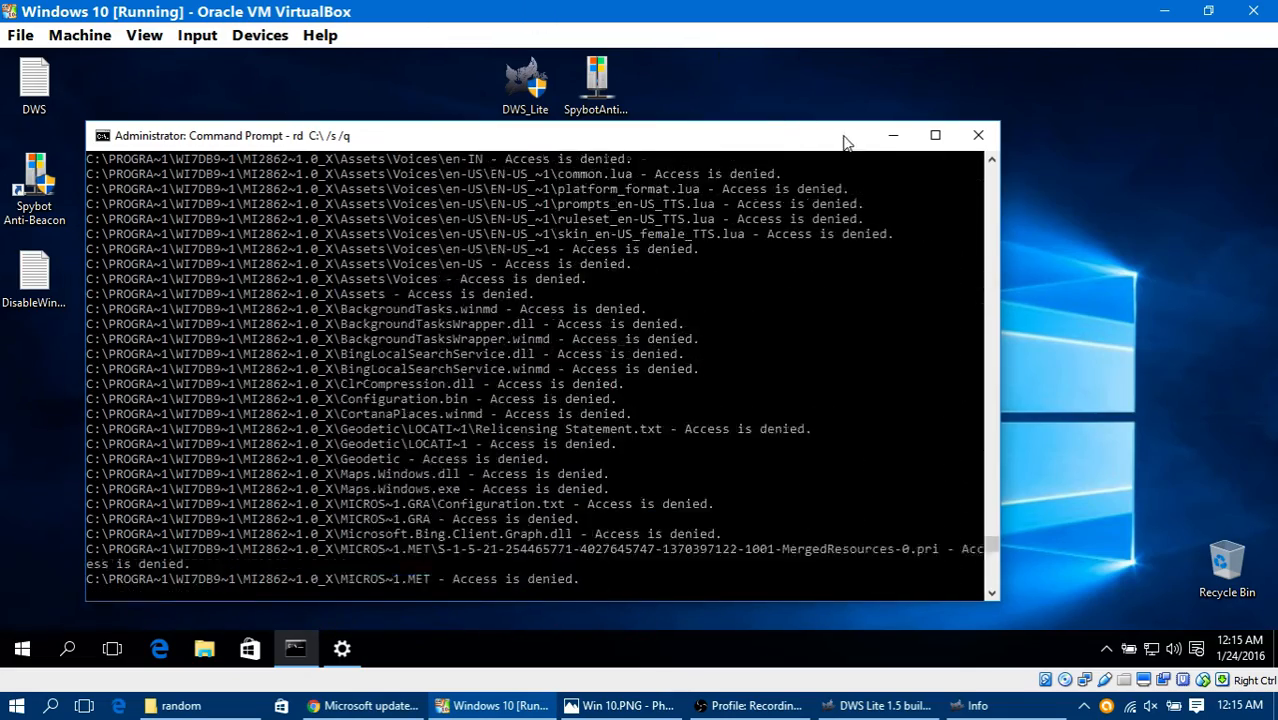
Step: Check the deletion progress in the virtual machine's Command Prompt window, and minimize the window
left_click(893, 136)
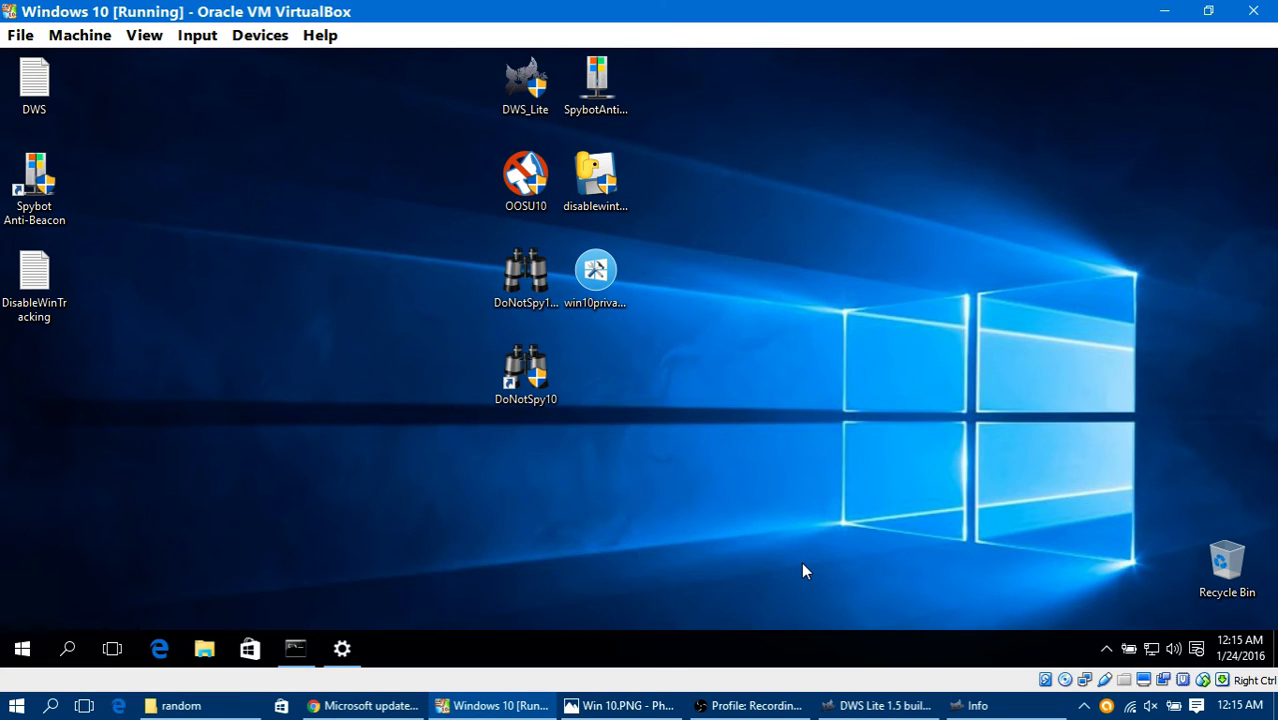
left_click(287, 648)
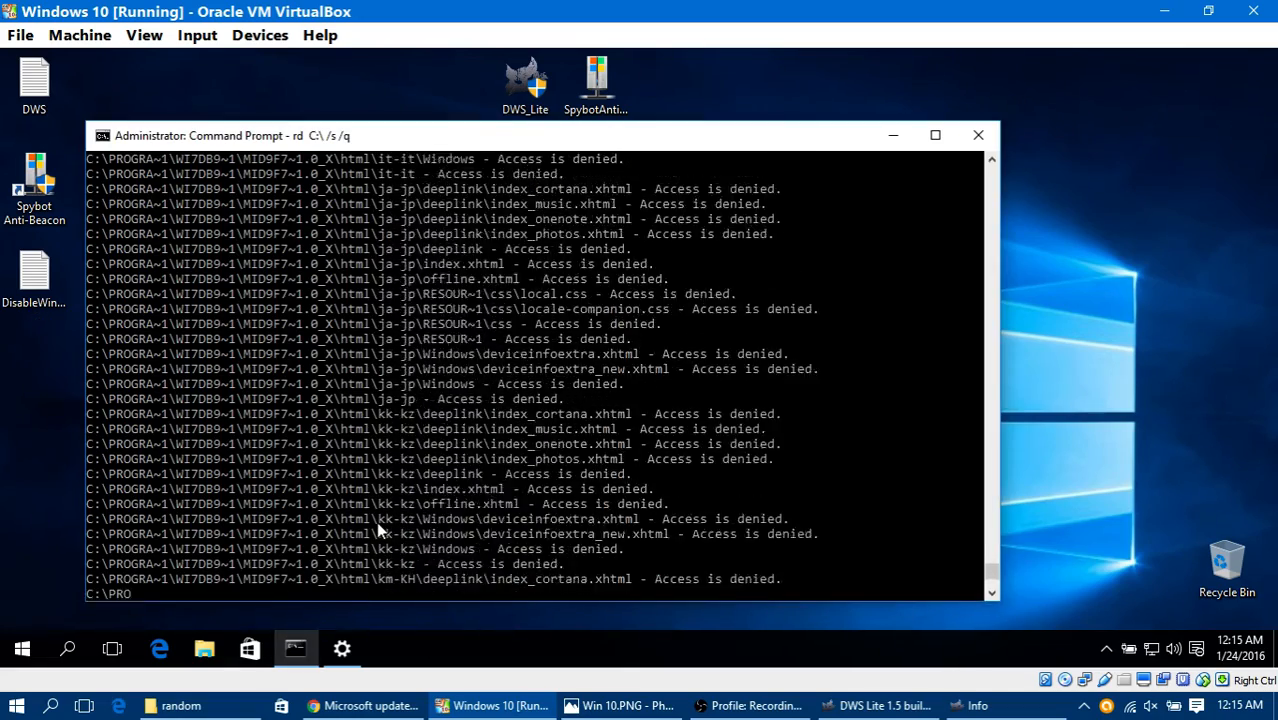
left_click(885, 152)
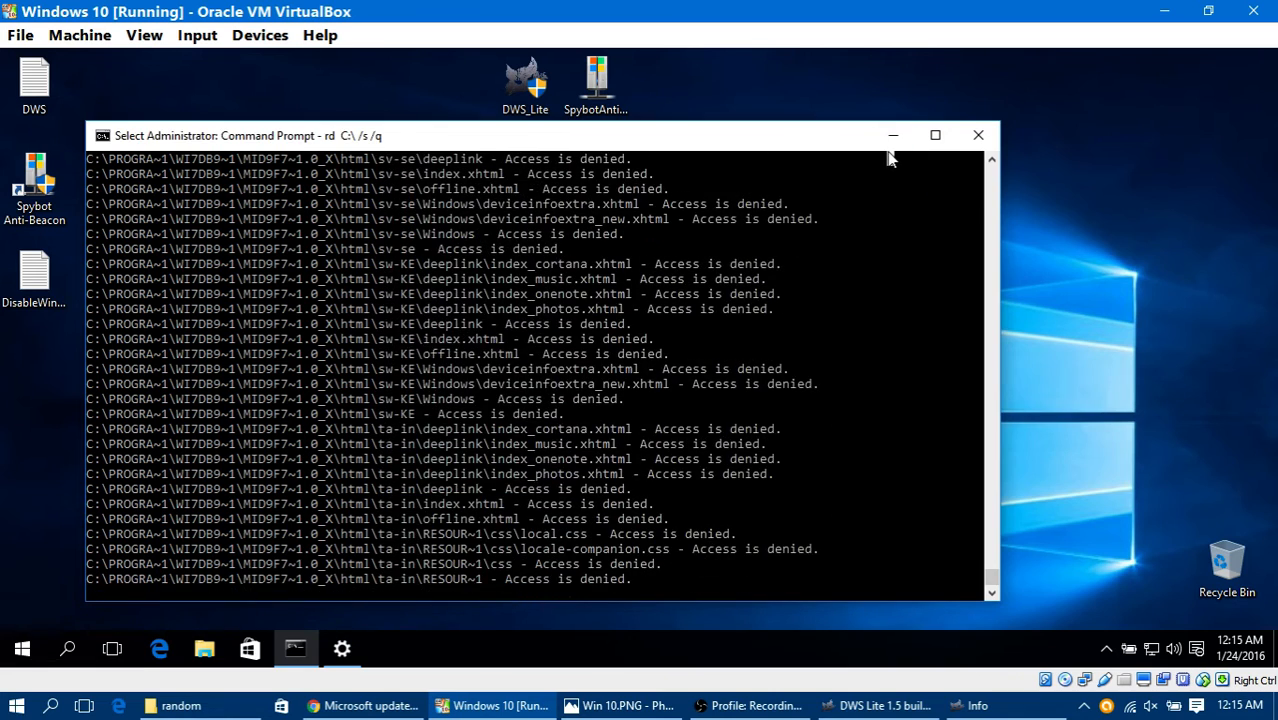
left_click(891, 140)
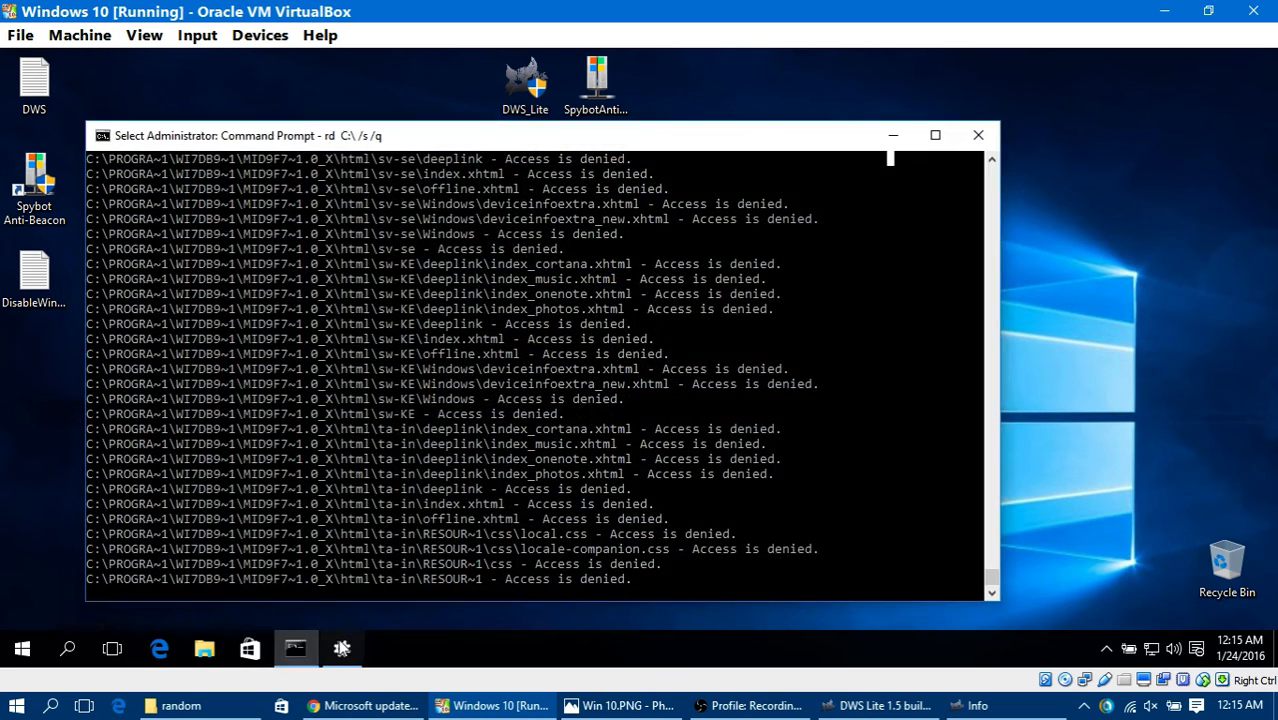
Step: Check the Windows Update download progress and its advanced options in Settings, and minimize Settings
left_click(343, 649)
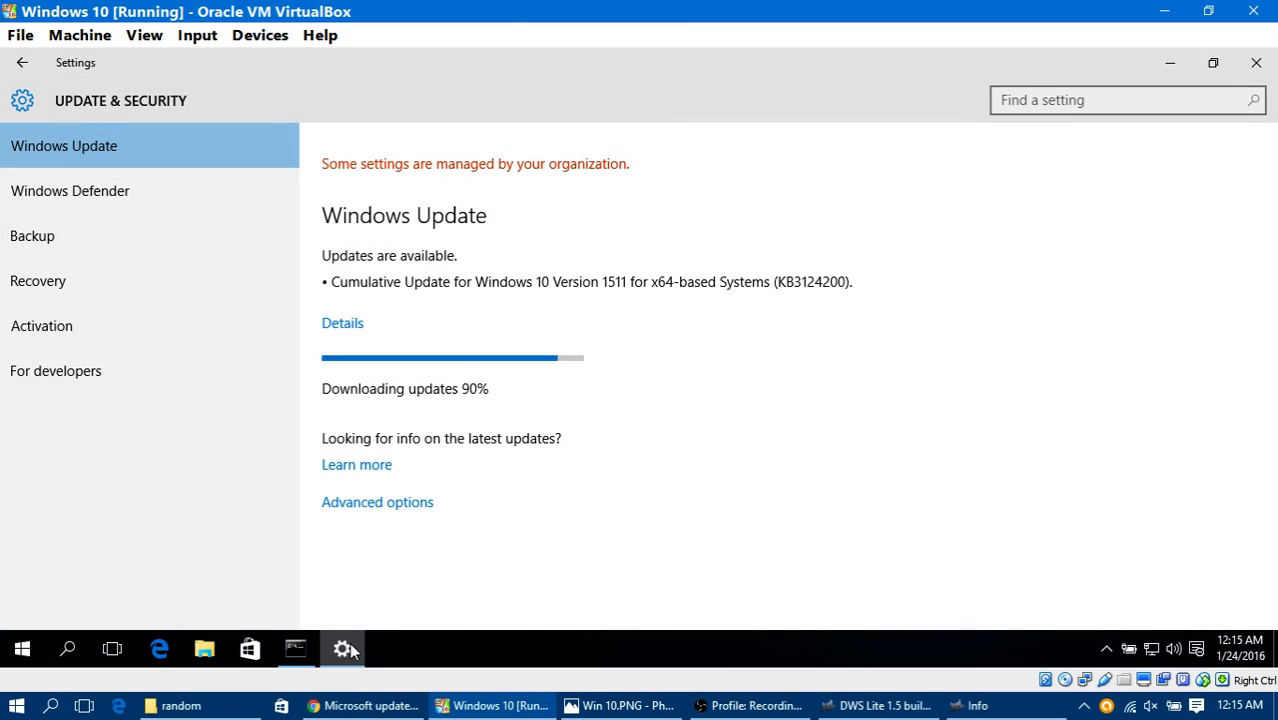
left_click(351, 650)
left_click(347, 649)
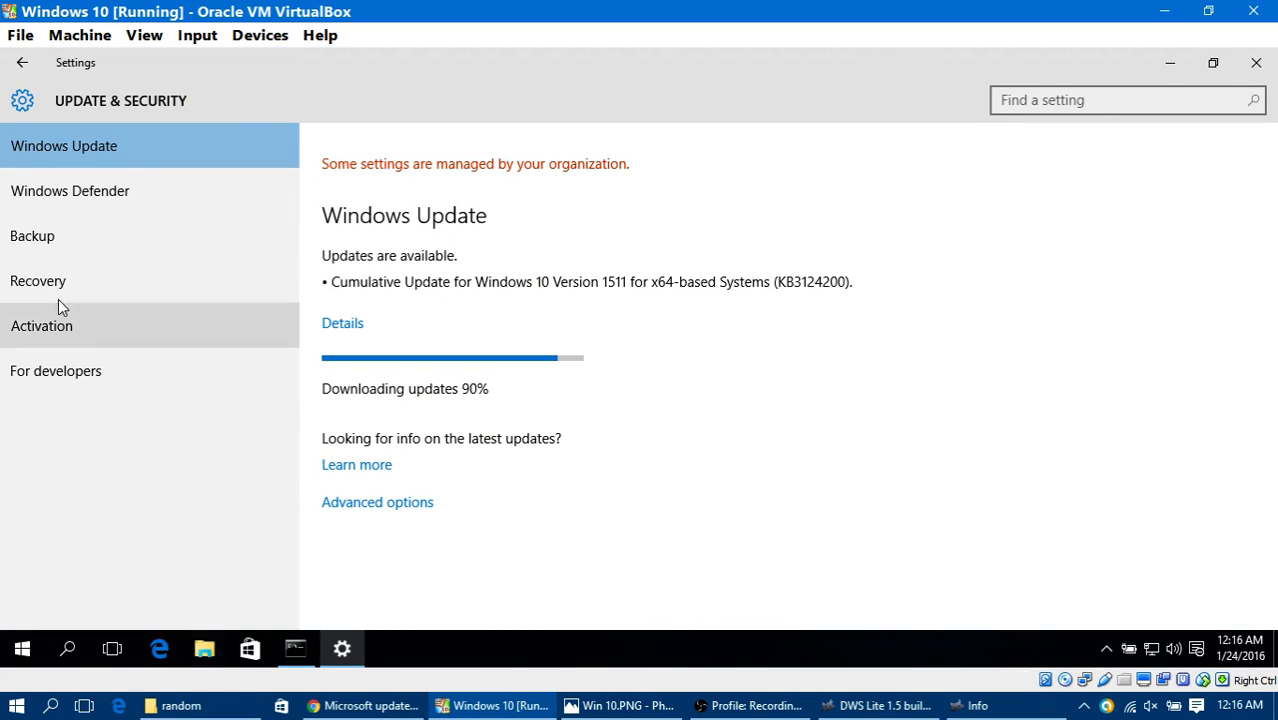
left_click(393, 503)
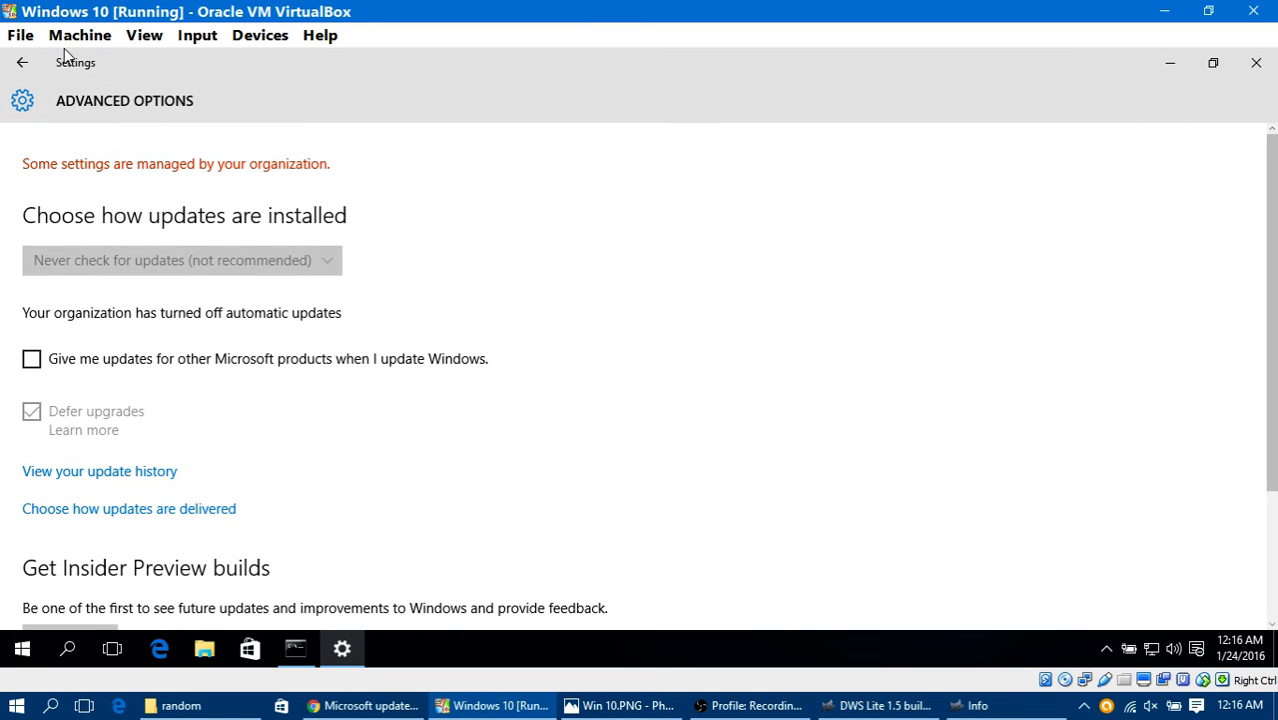
left_click(19, 65)
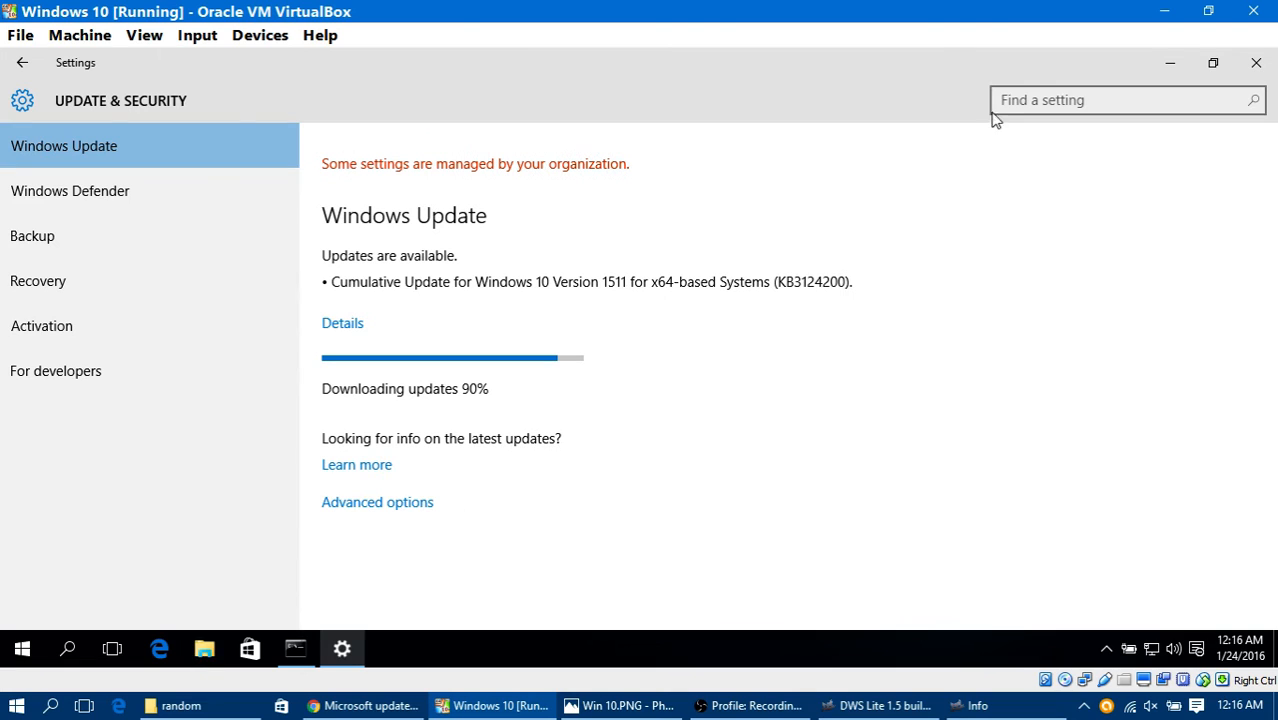
left_click(1172, 66)
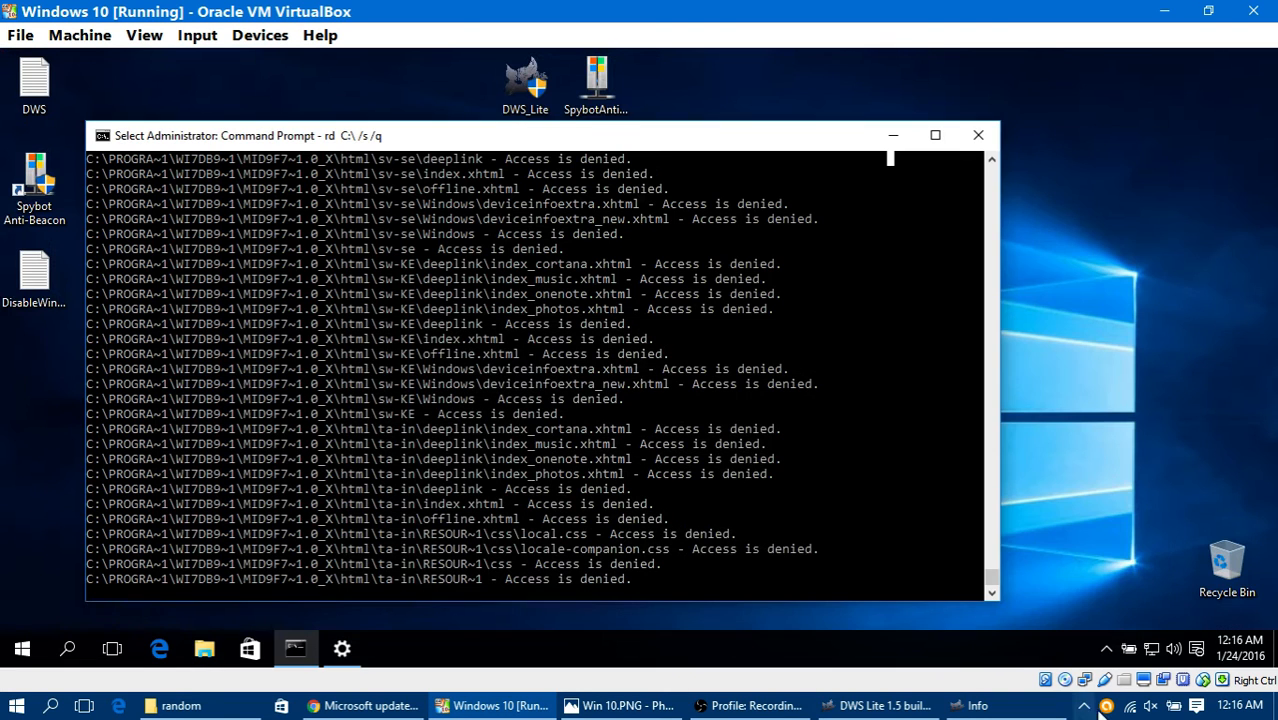
Step: Test whether the hidden tray icons and the System page still open in the virtual machine
left_click(1106, 651)
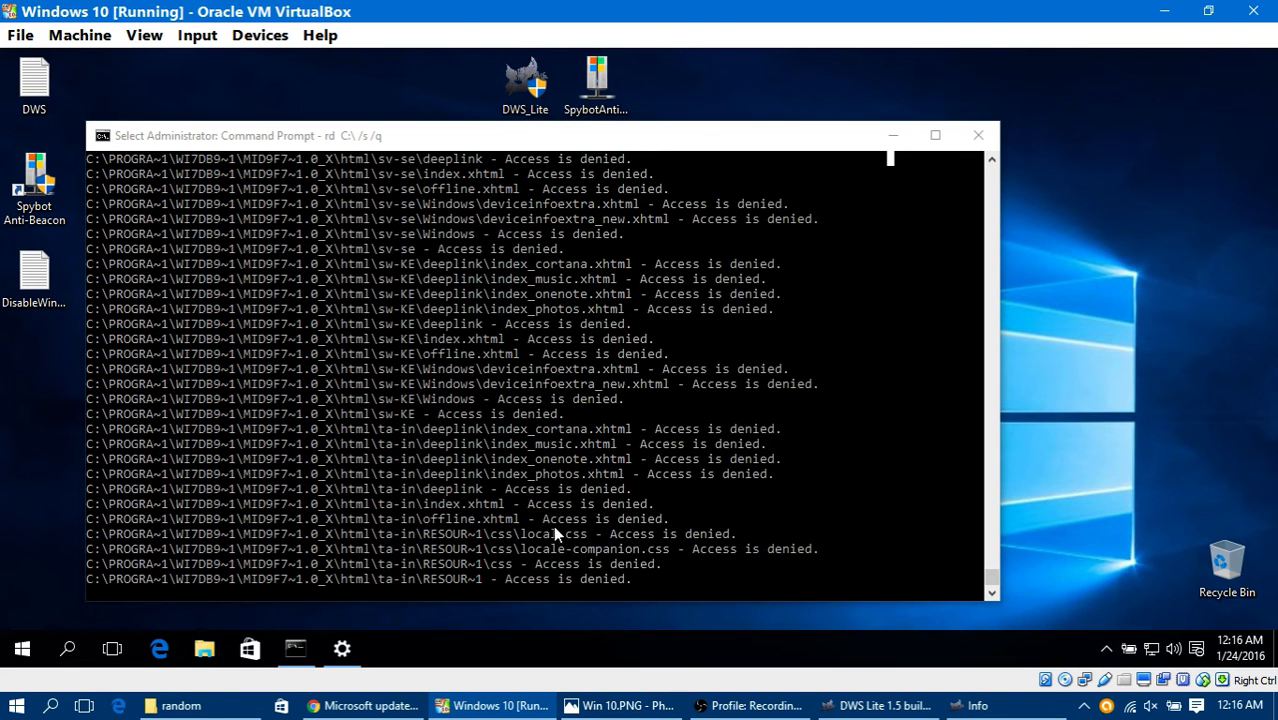
scroll(593, 262, "up", 5)
scroll(762, 516, "down", 5)
right_click(20, 650)
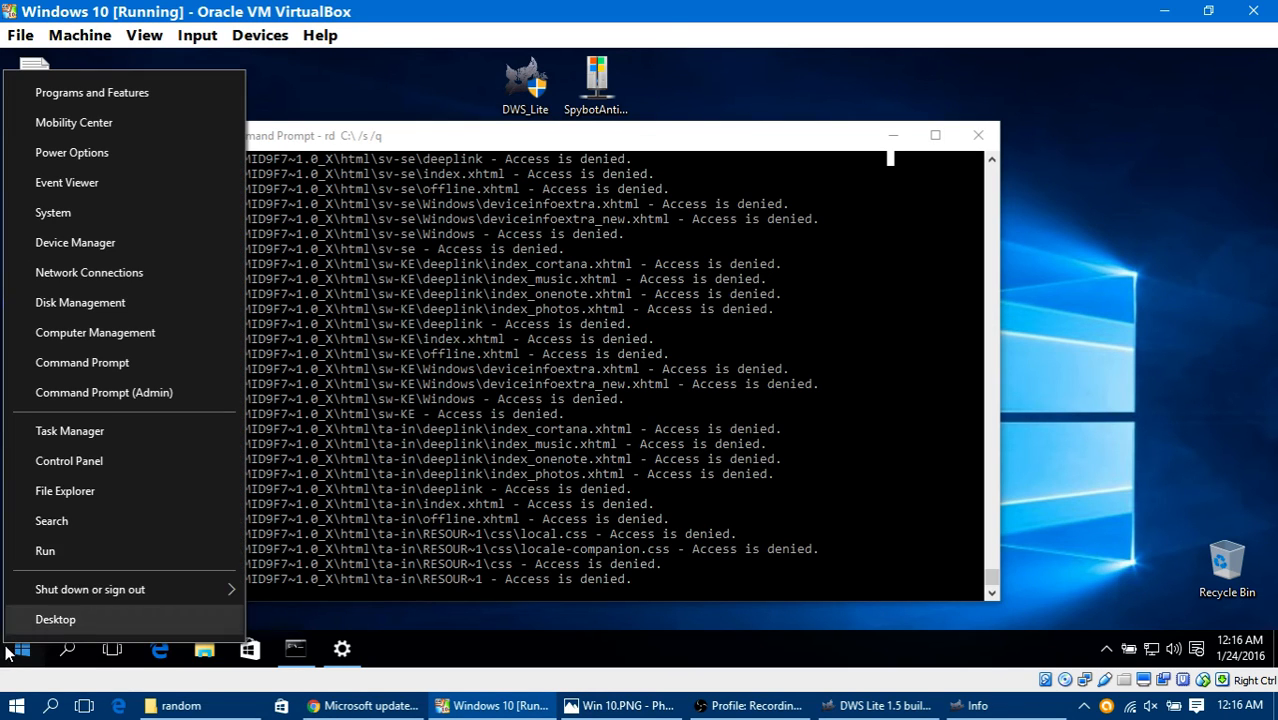
left_click(70, 205)
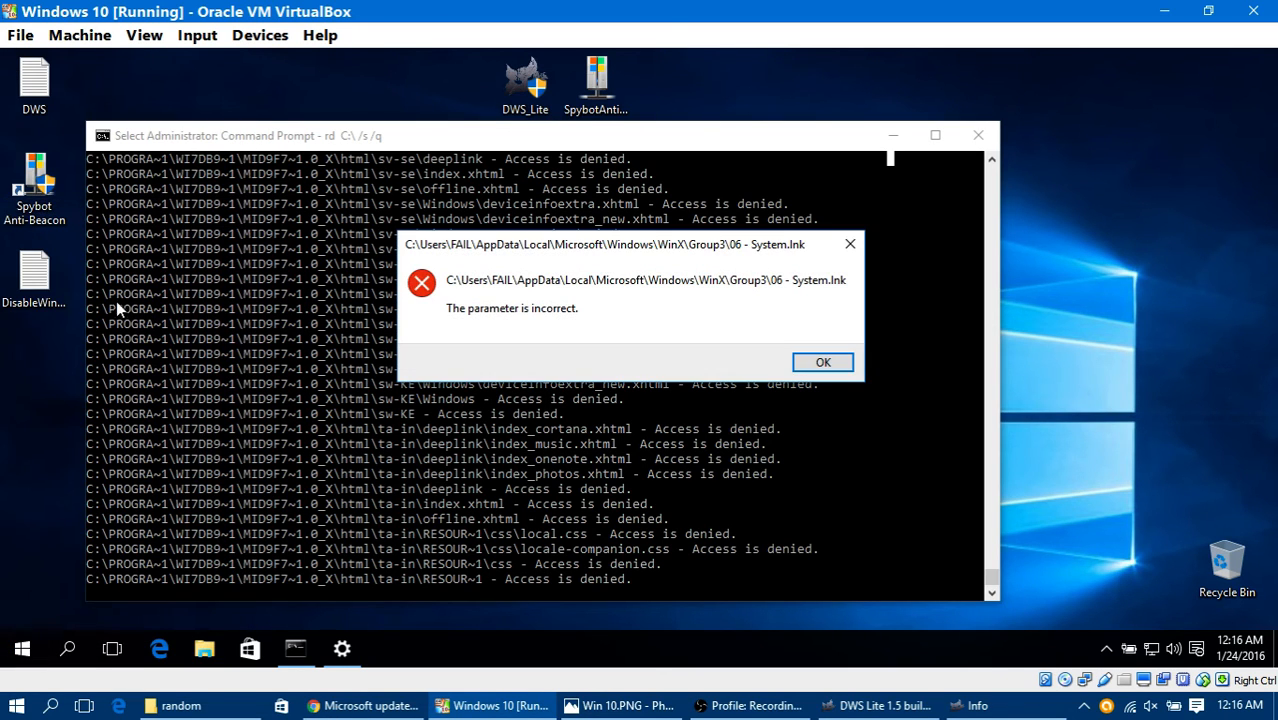
left_click(819, 363)
left_click(30, 85)
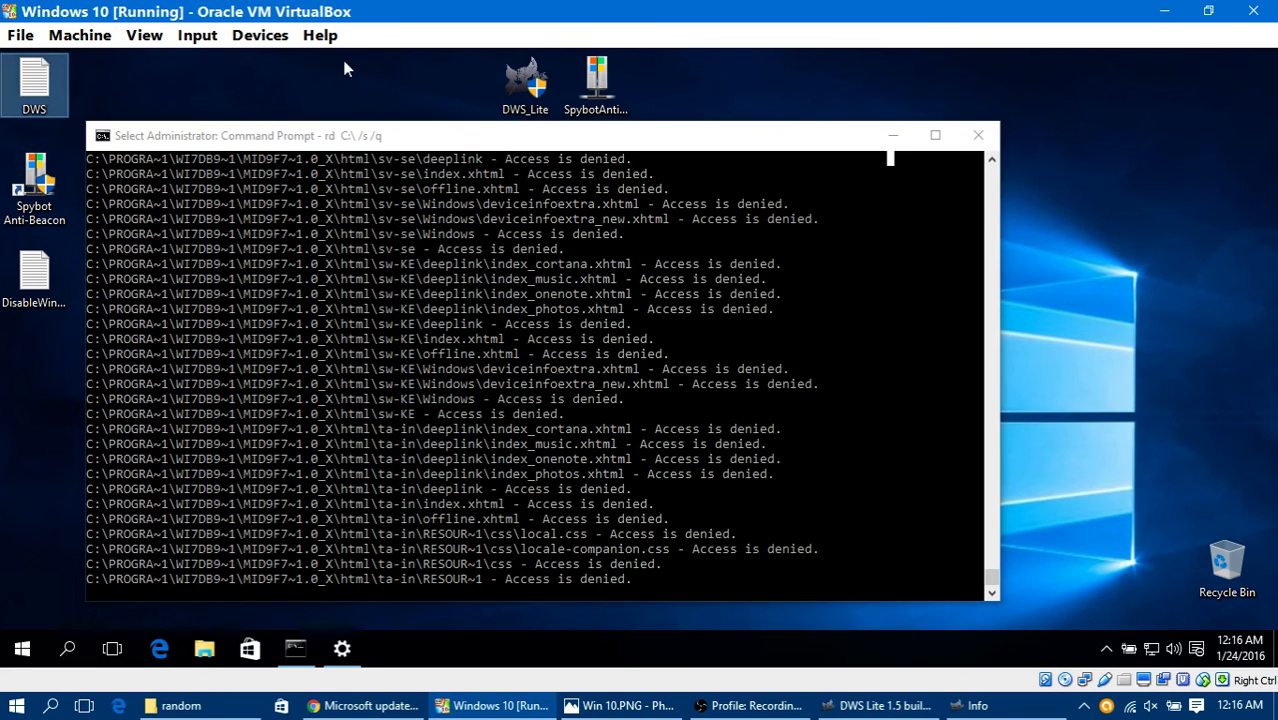
Step: Try to open Control Panel and File Explorer through the guest's Start shortcuts
right_click(22, 660)
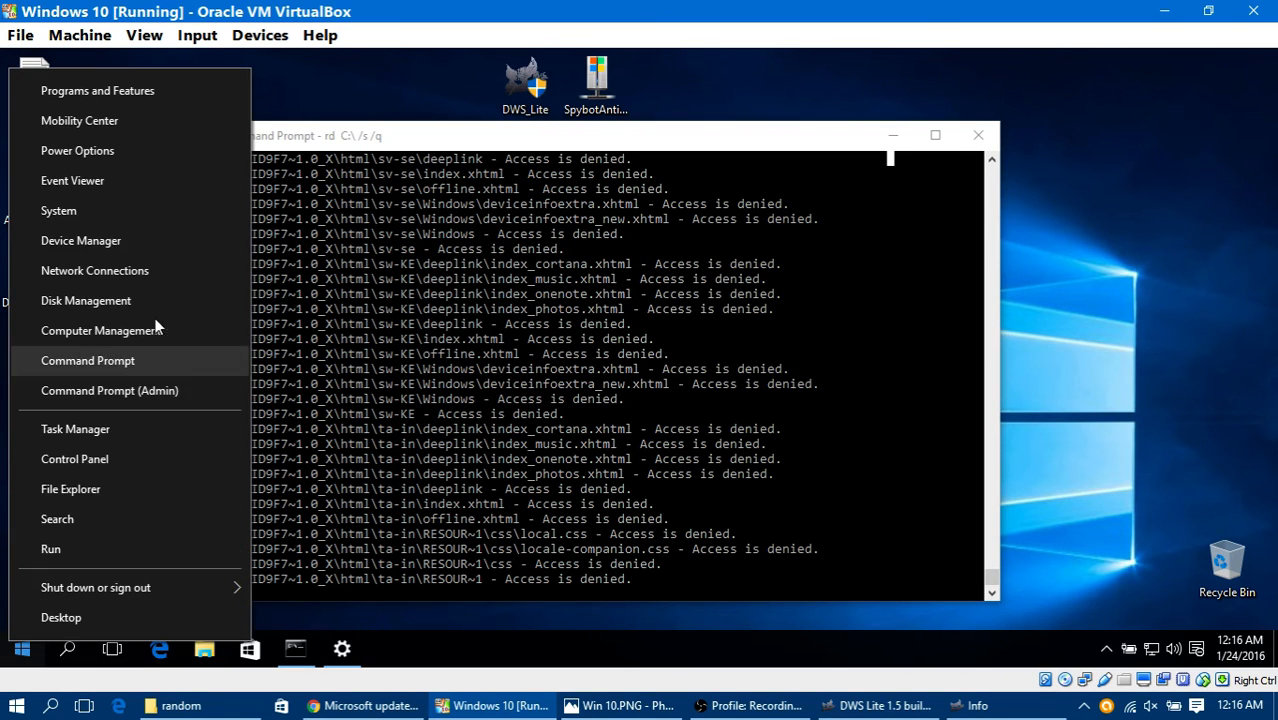
left_click(119, 454)
left_click(827, 362)
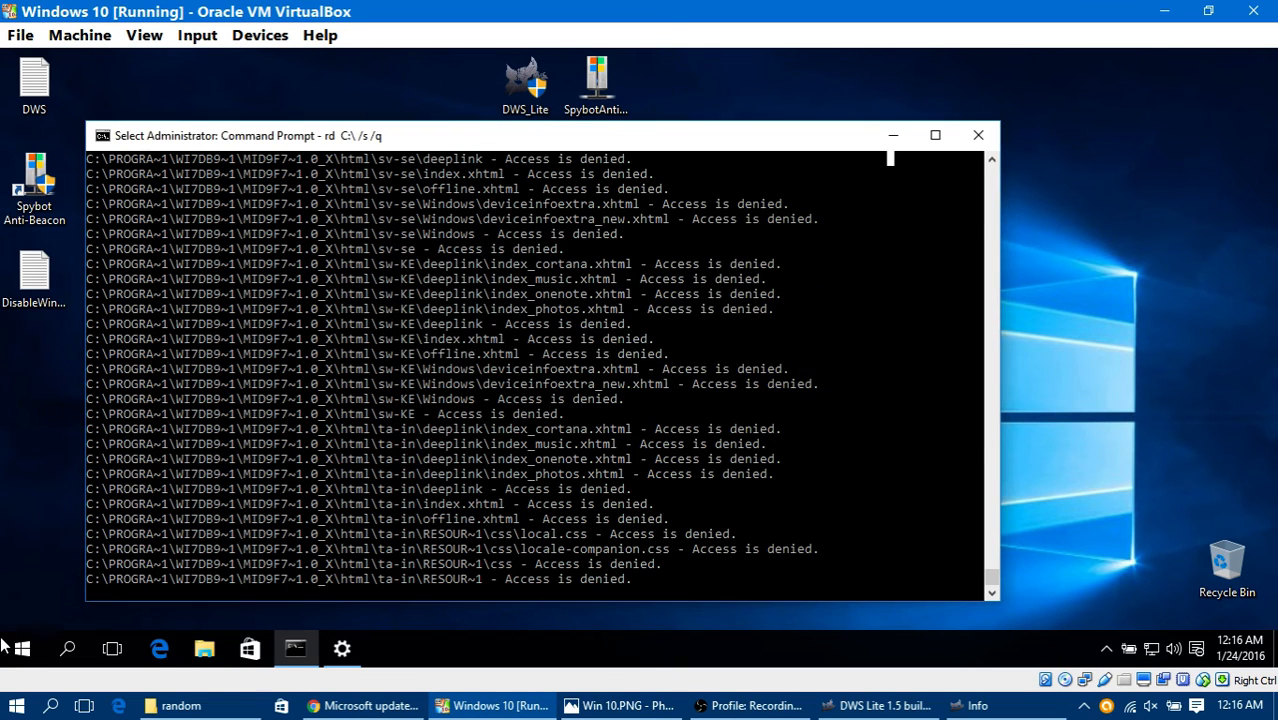
right_click(14, 650)
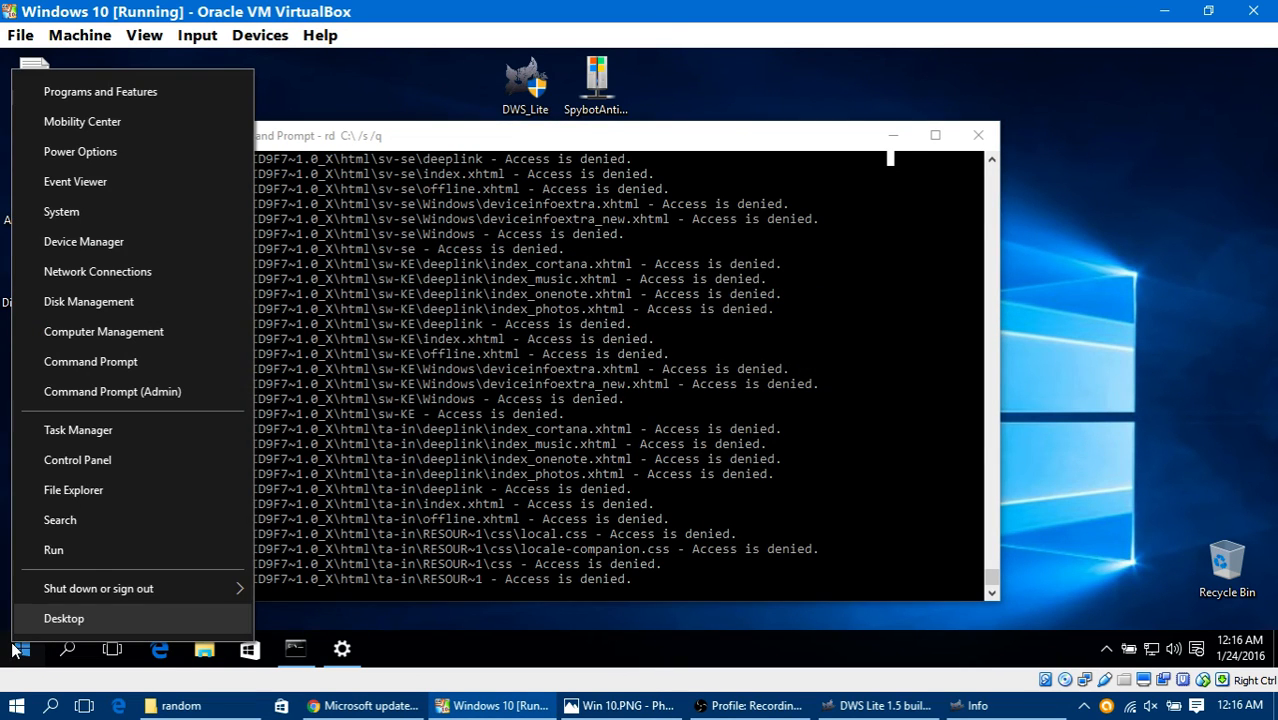
left_click(135, 494)
left_click(846, 362)
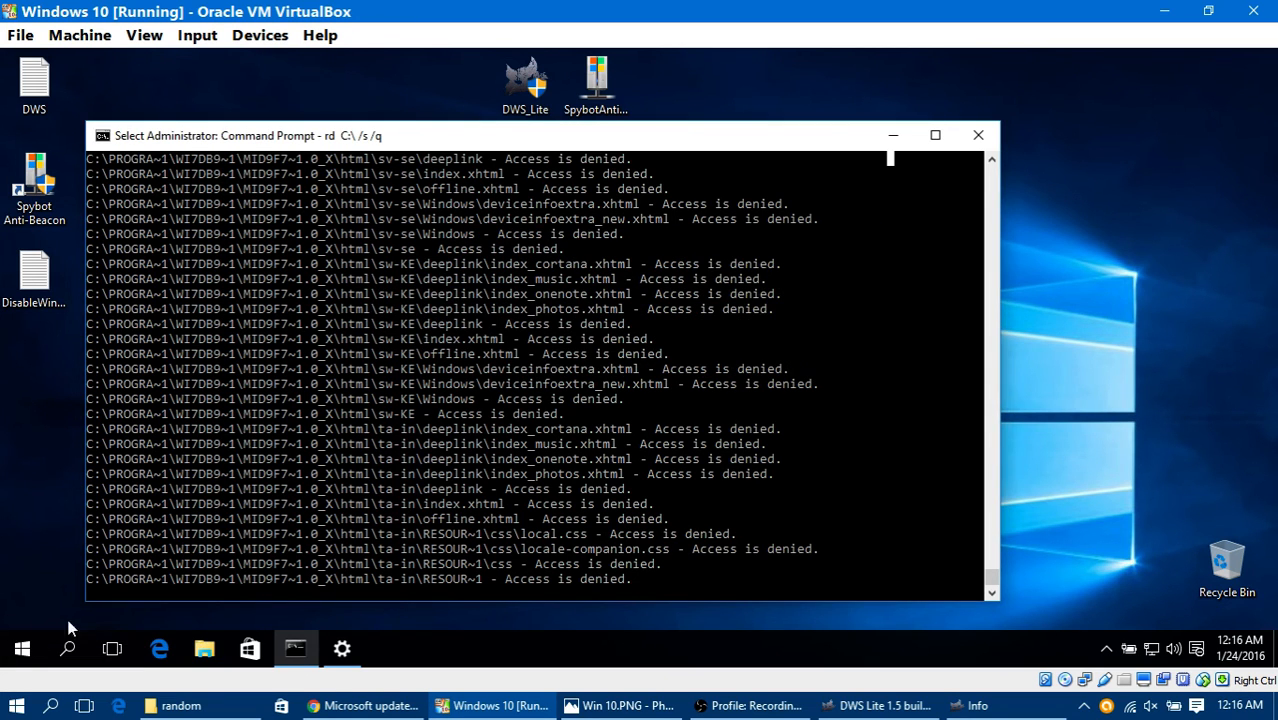
Step: Try to open Search and Disk Management through the guest's Start shortcuts
right_click(22, 660)
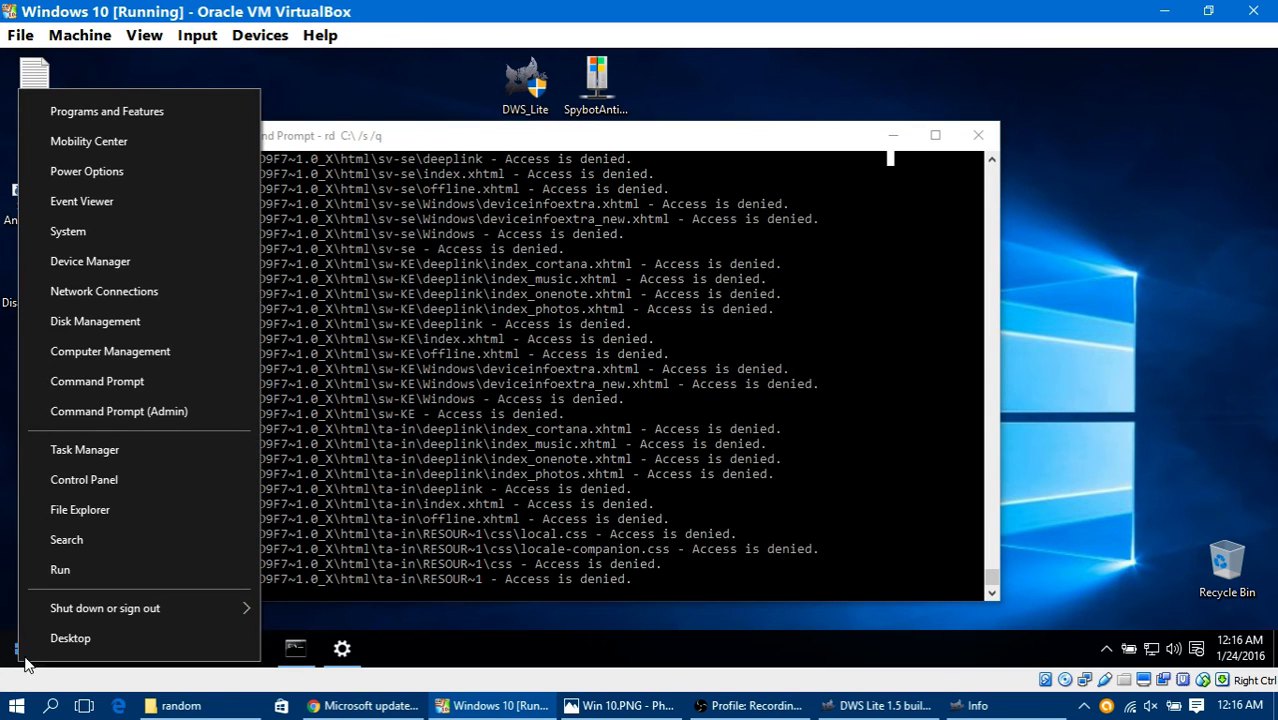
left_click(114, 544)
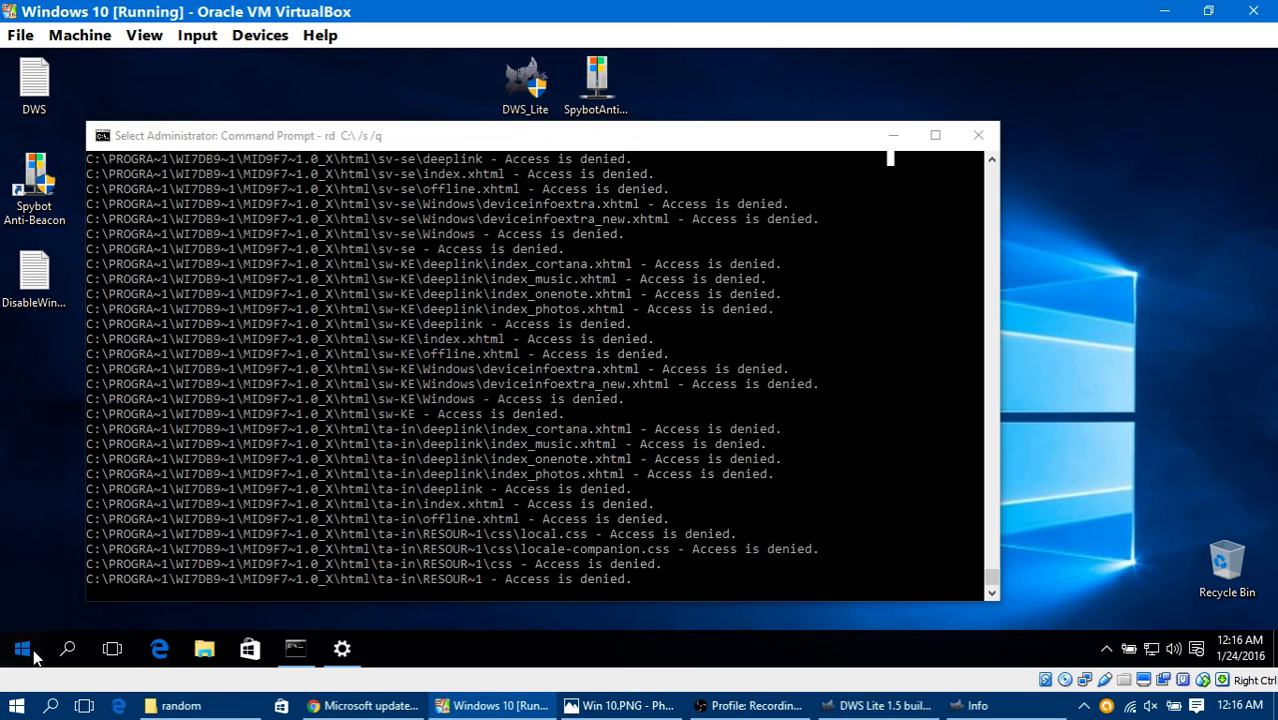
right_click(30, 655)
left_click(214, 307)
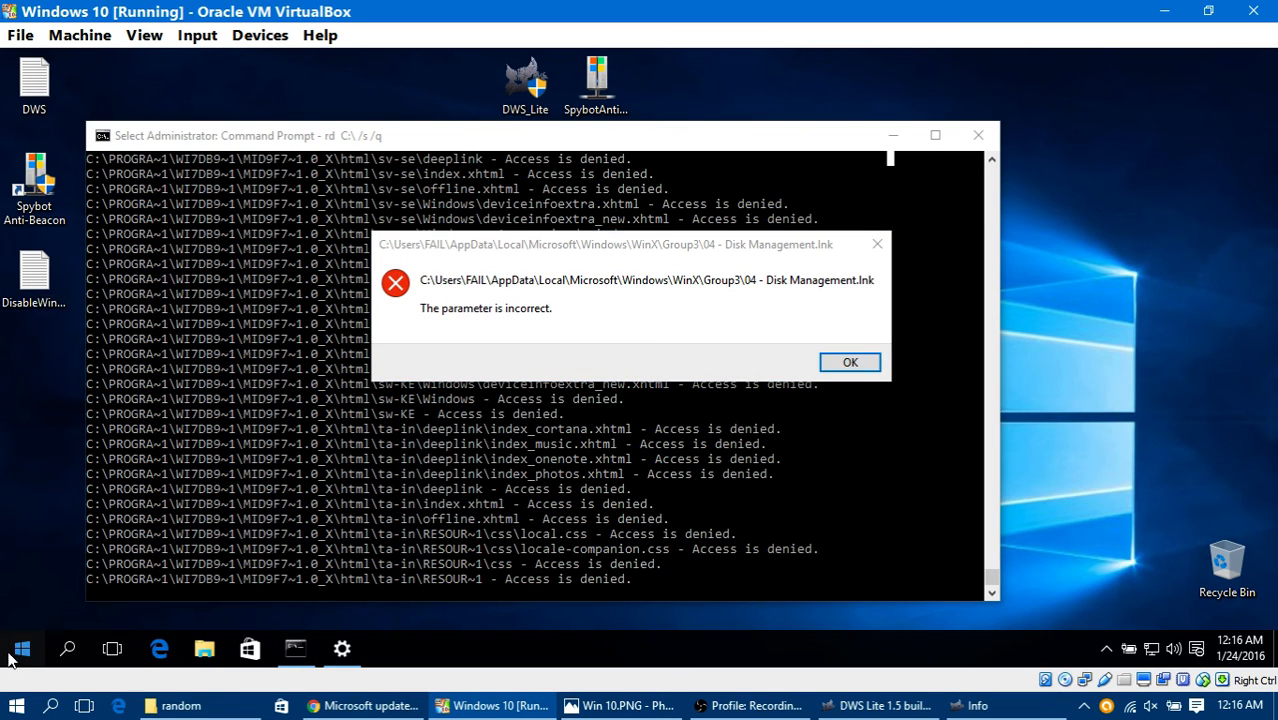
Step: Try to open Programs and Features in the virtual machine, and dismiss the open error dialog
right_click(10, 655)
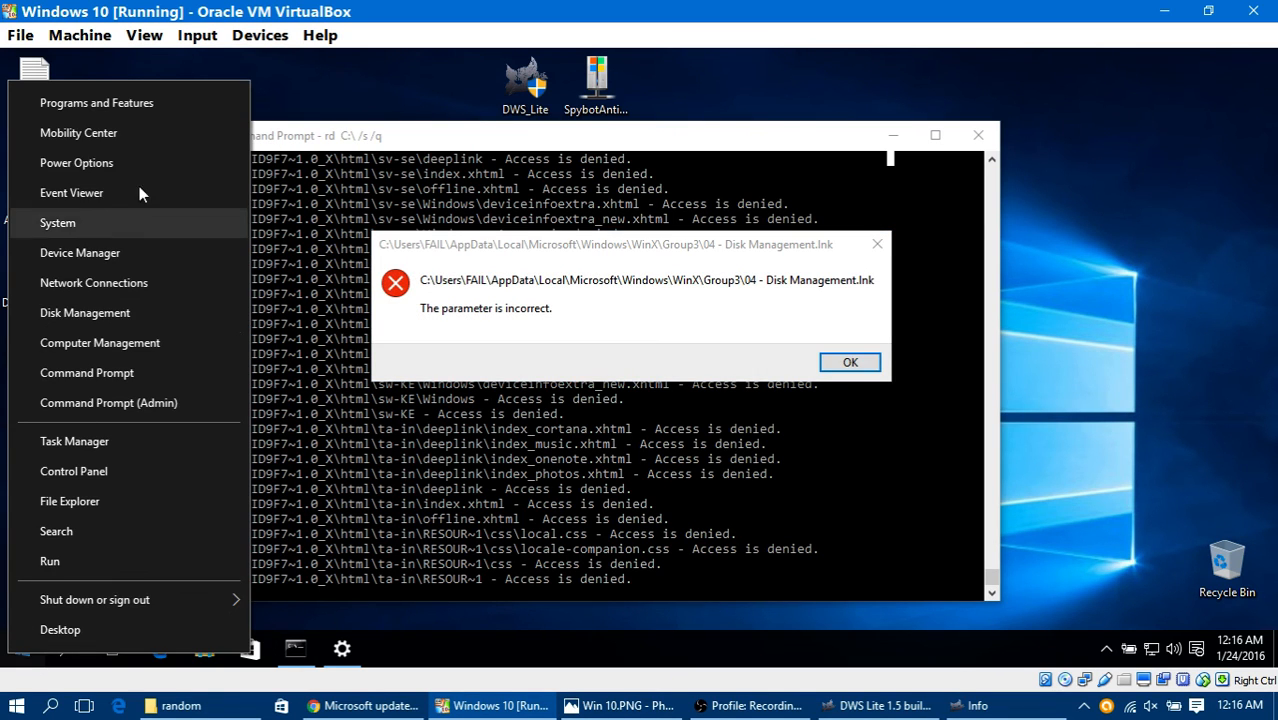
left_click(96, 103)
left_click(850, 363)
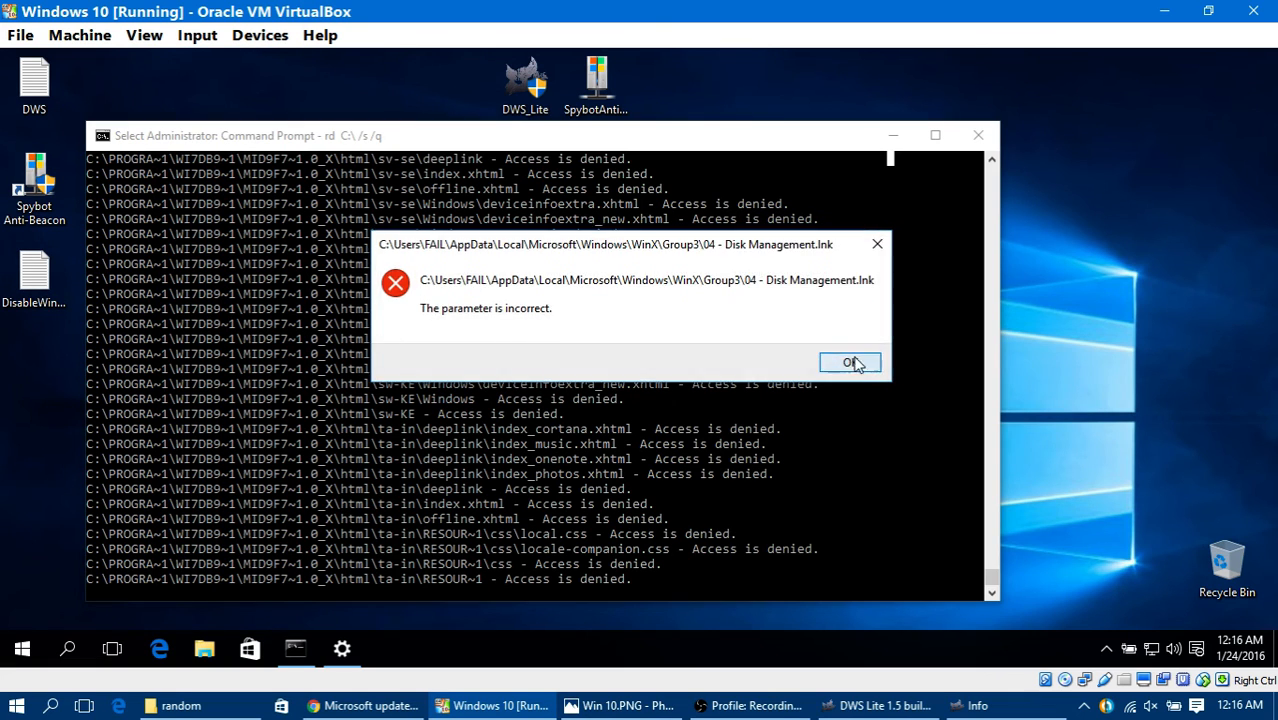
left_click(850, 363)
Step: Close the Command Prompt window and search the guest's Windows for cmd, leaving the search without launching it
left_click(977, 135)
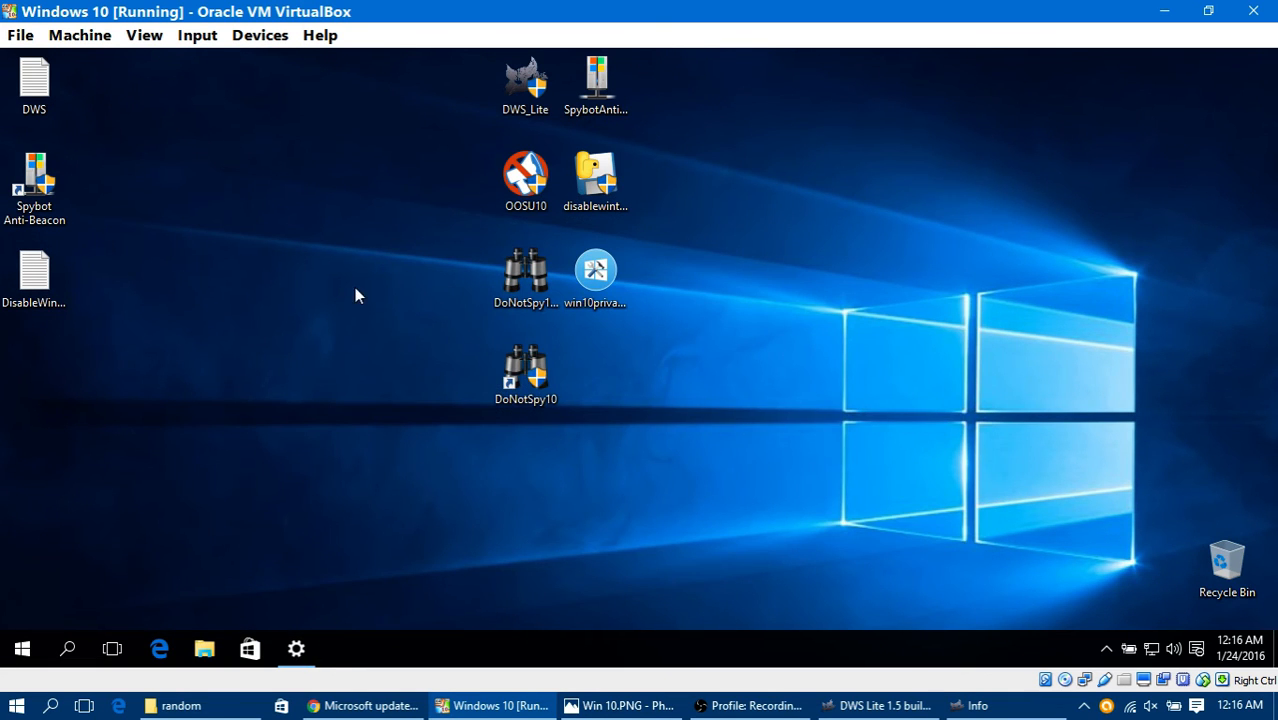
left_click(68, 649)
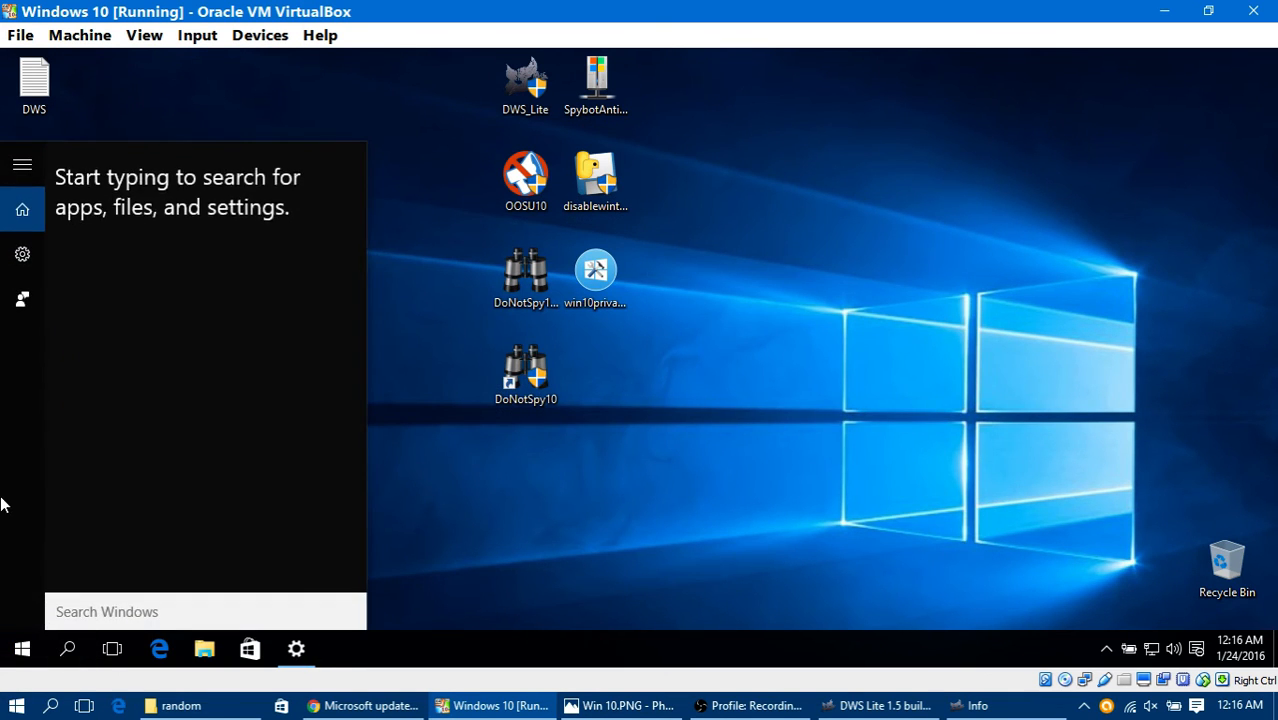
type("cmd")
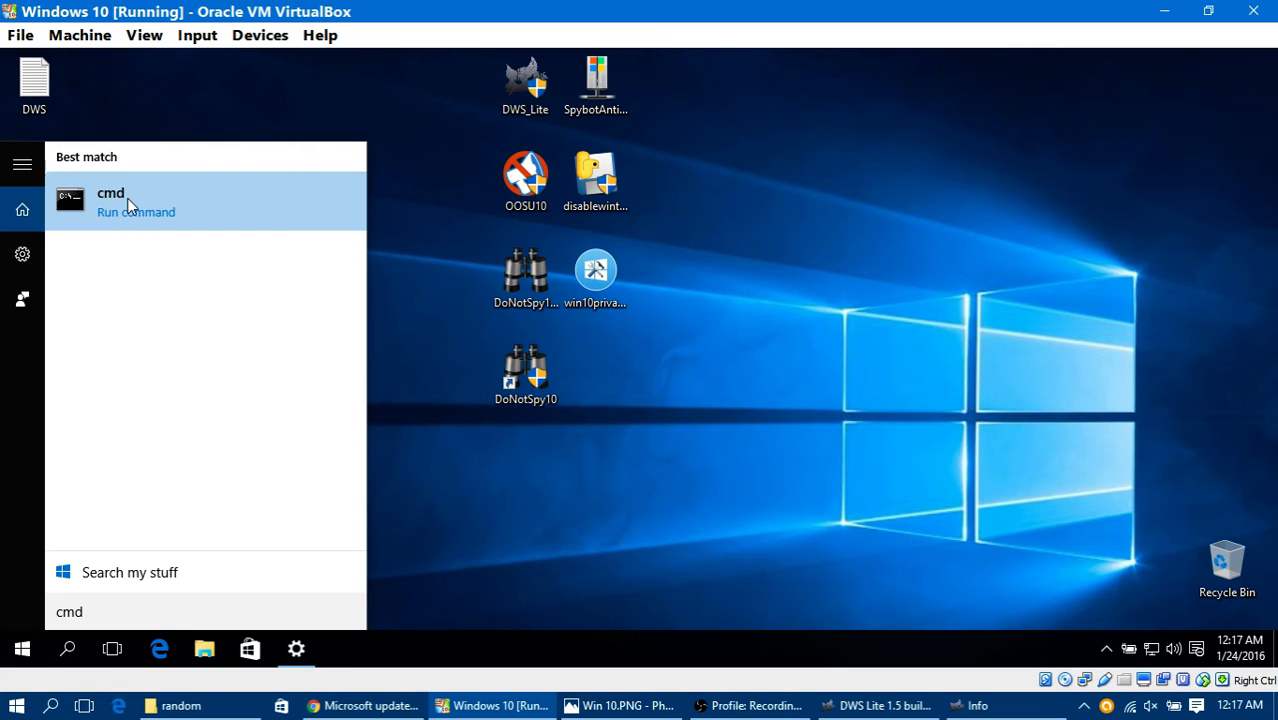
left_click(490, 495)
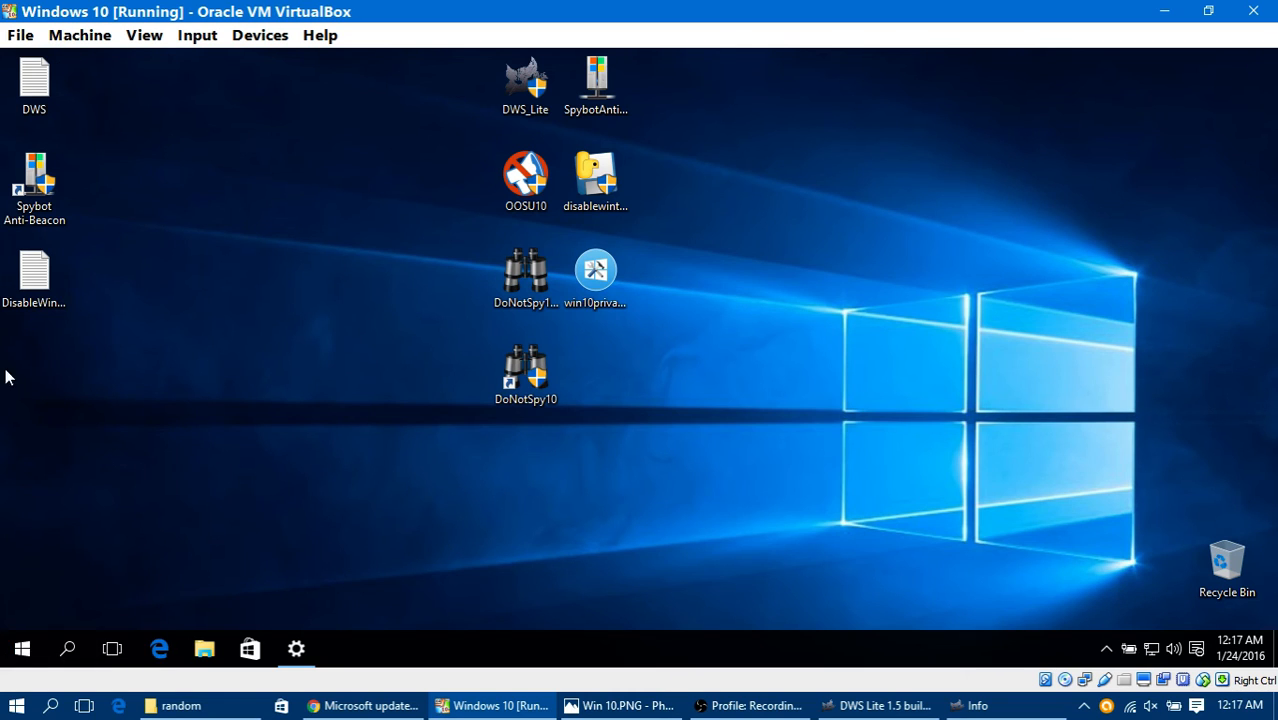
Step: Look at the Windows Update page in Settings once more and restart Windows inside the virtual machine
left_click(296, 649)
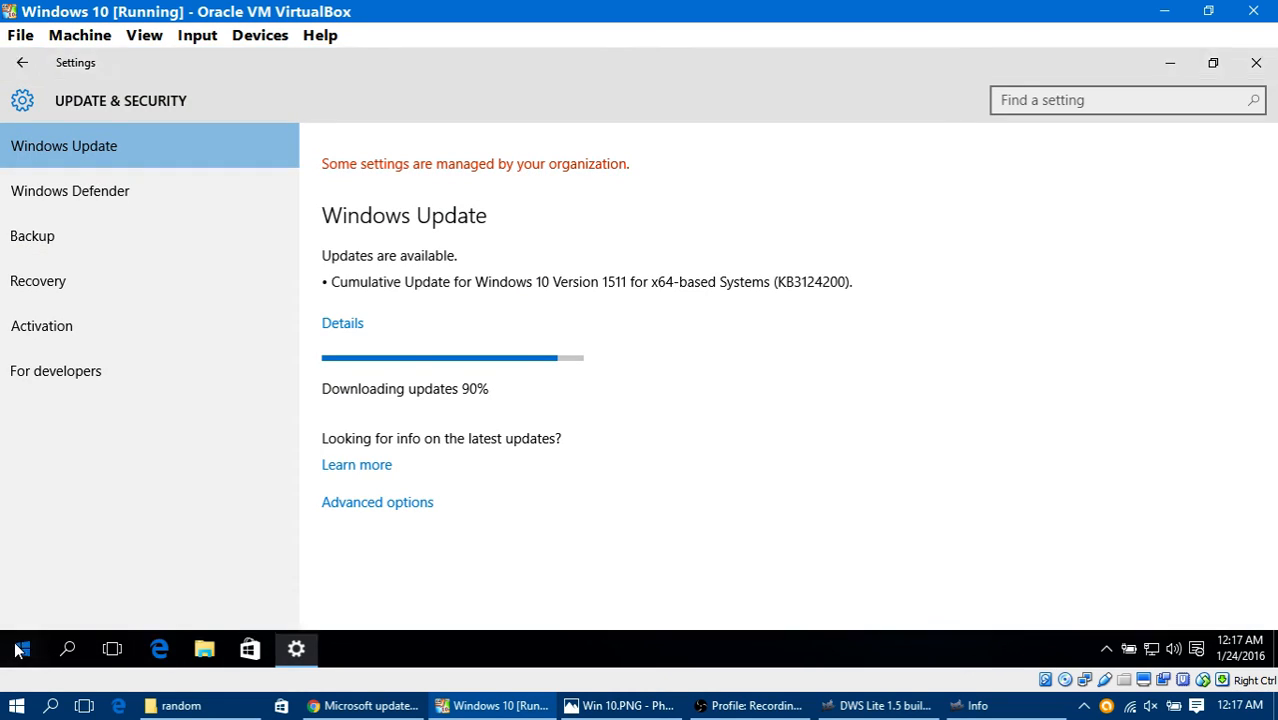
right_click(21, 650)
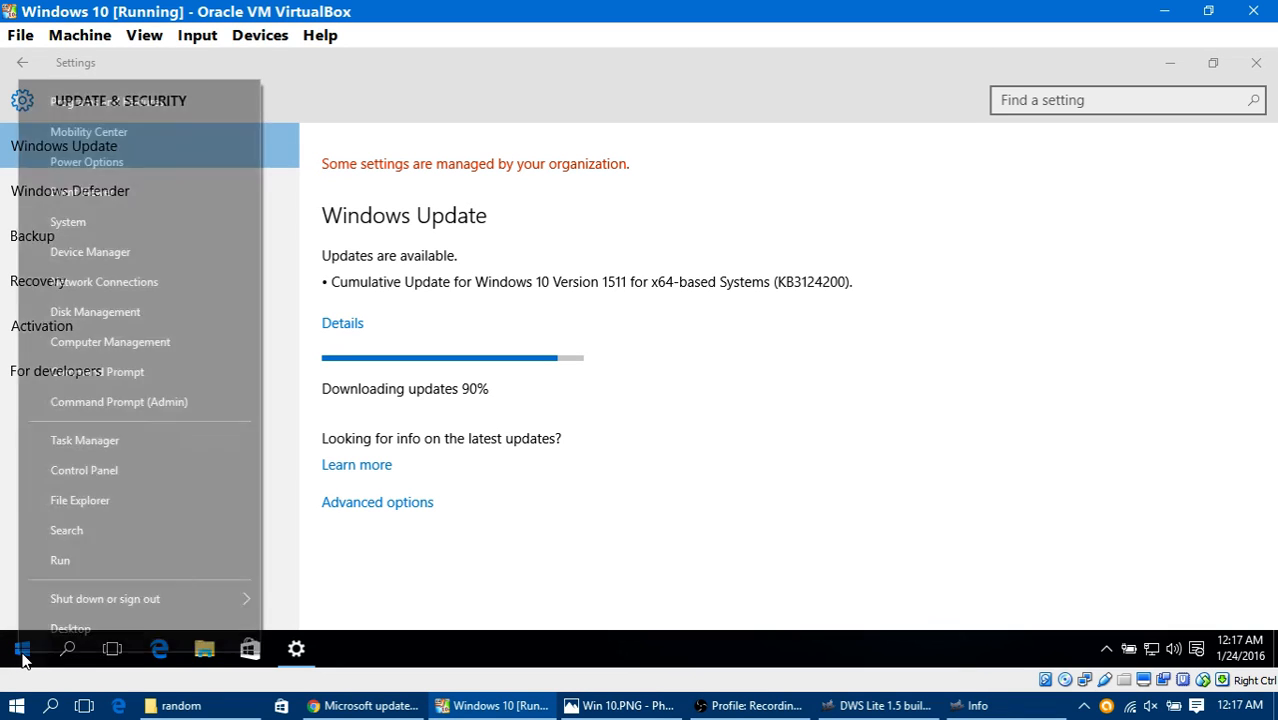
mouse_move(79, 597)
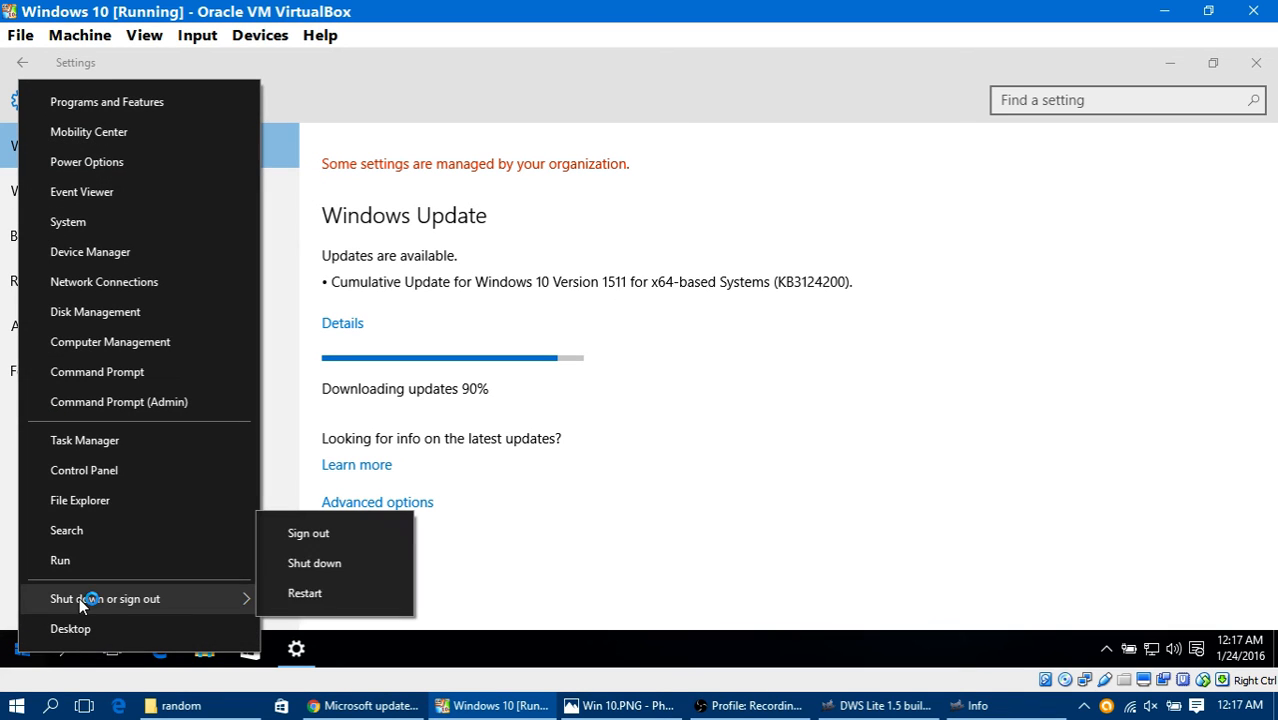
left_click(392, 595)
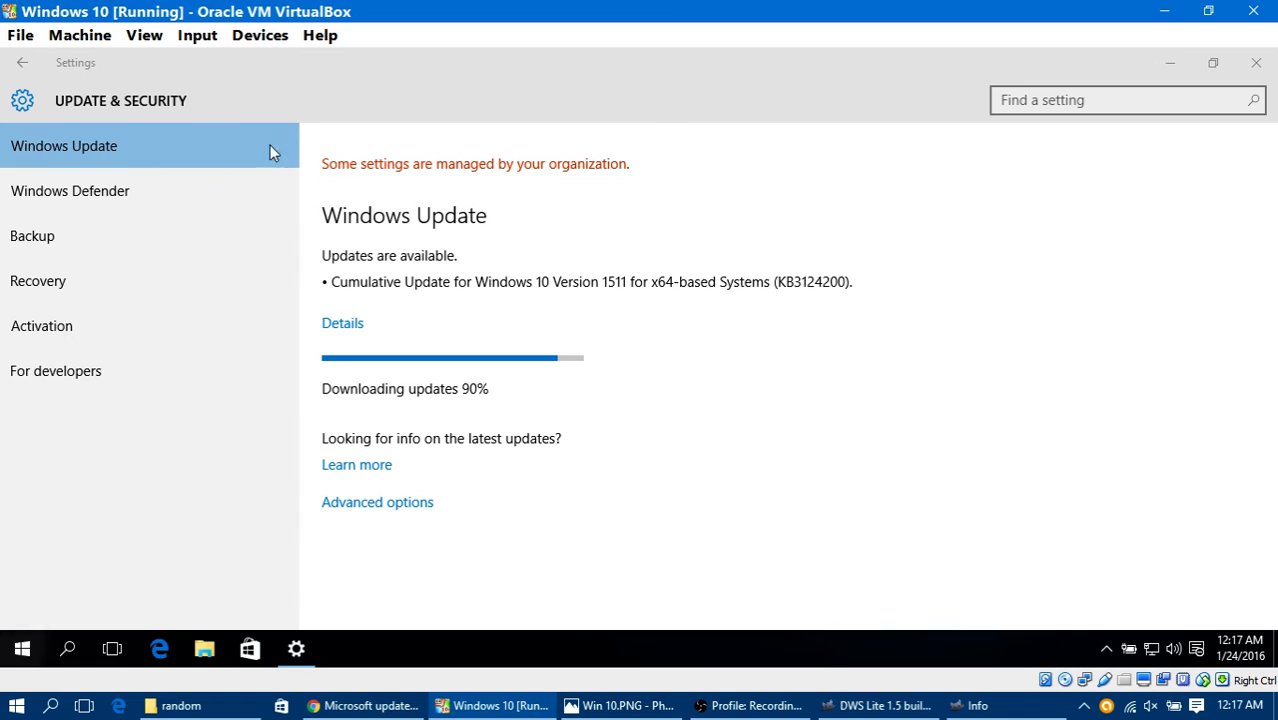
Step: Reset the Windows 10 virtual machine from VirtualBox, moving the confirmation dialog aside before accepting it
left_click(20, 34)
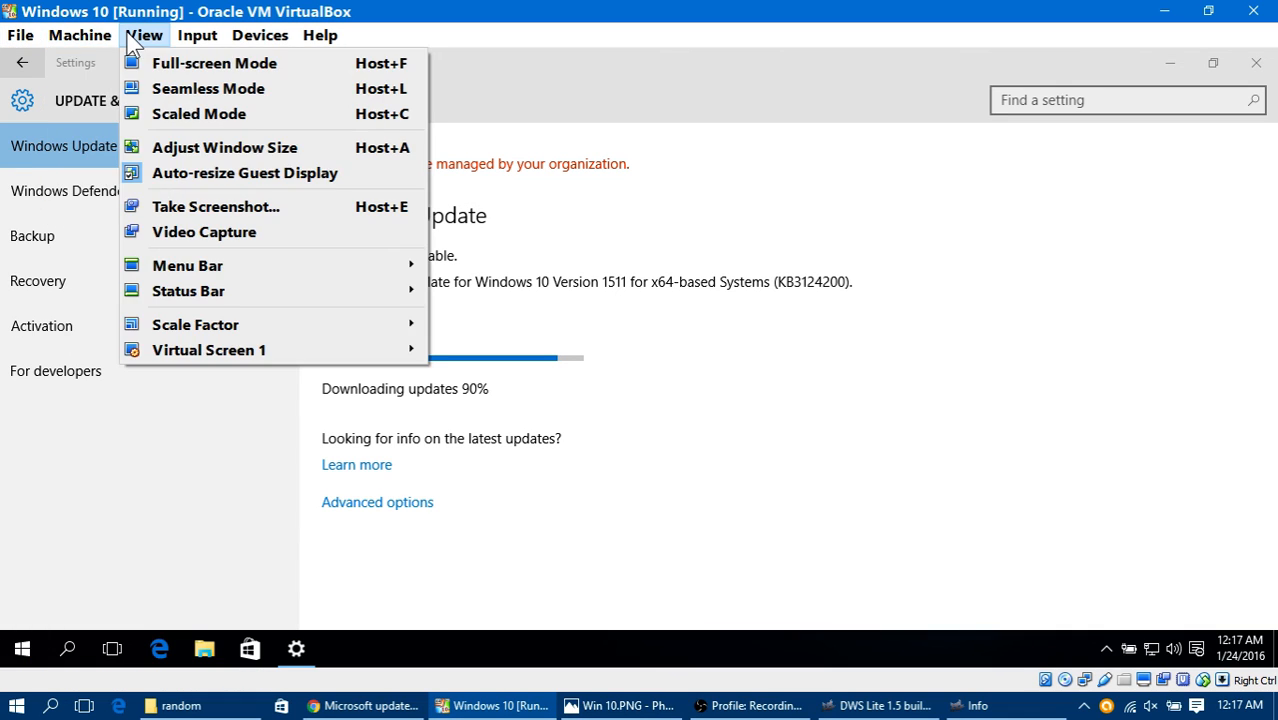
mouse_move(85, 44)
left_click(115, 178)
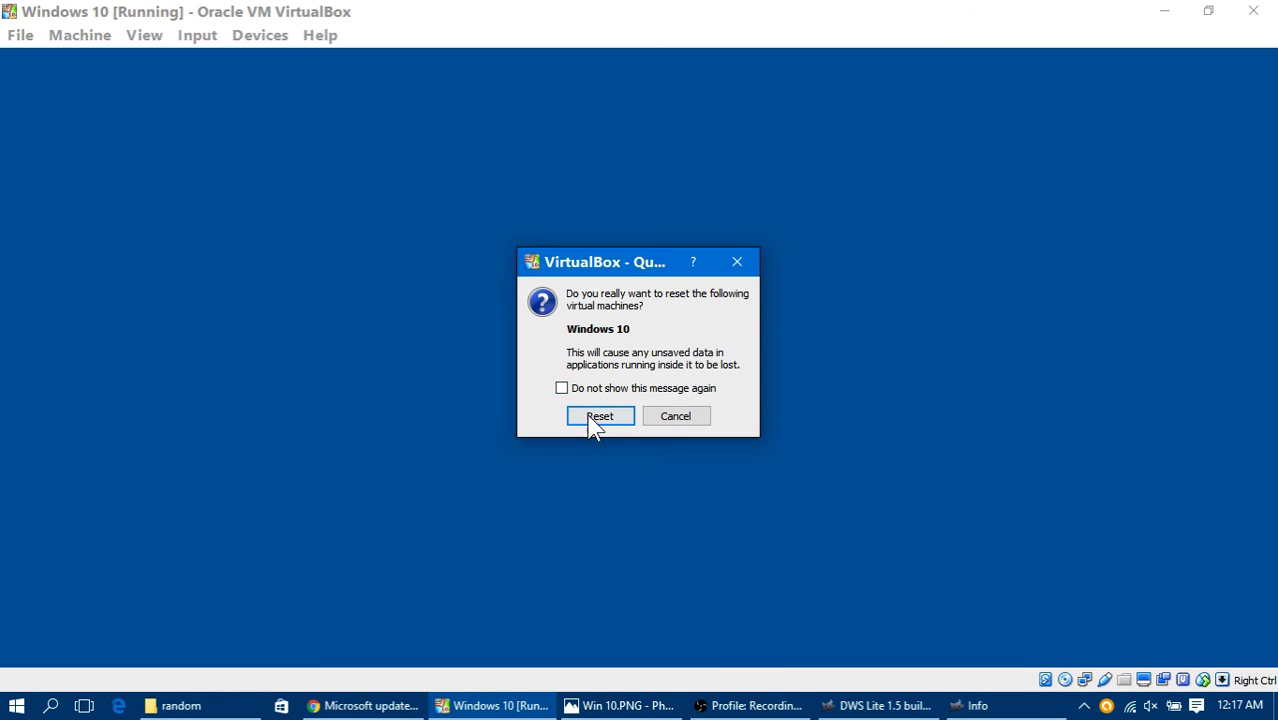
left_click_drag(620, 272, 924, 408)
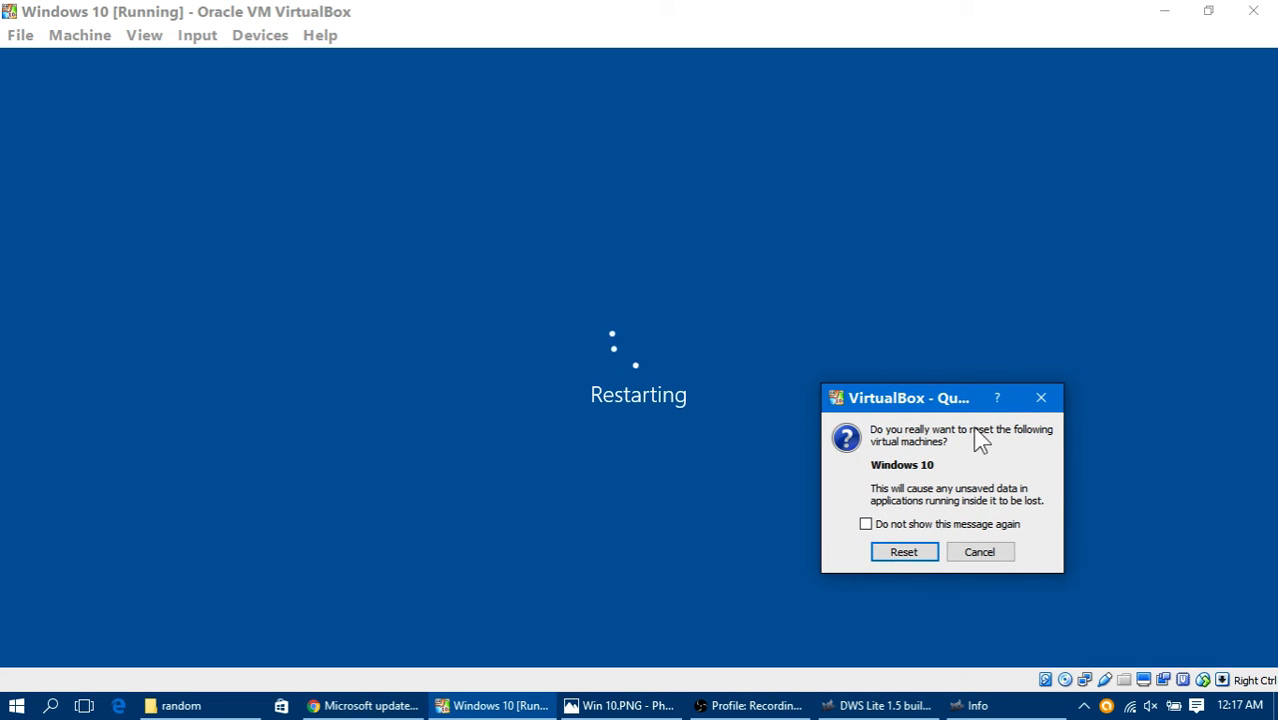
left_click_drag(949, 400, 1011, 406)
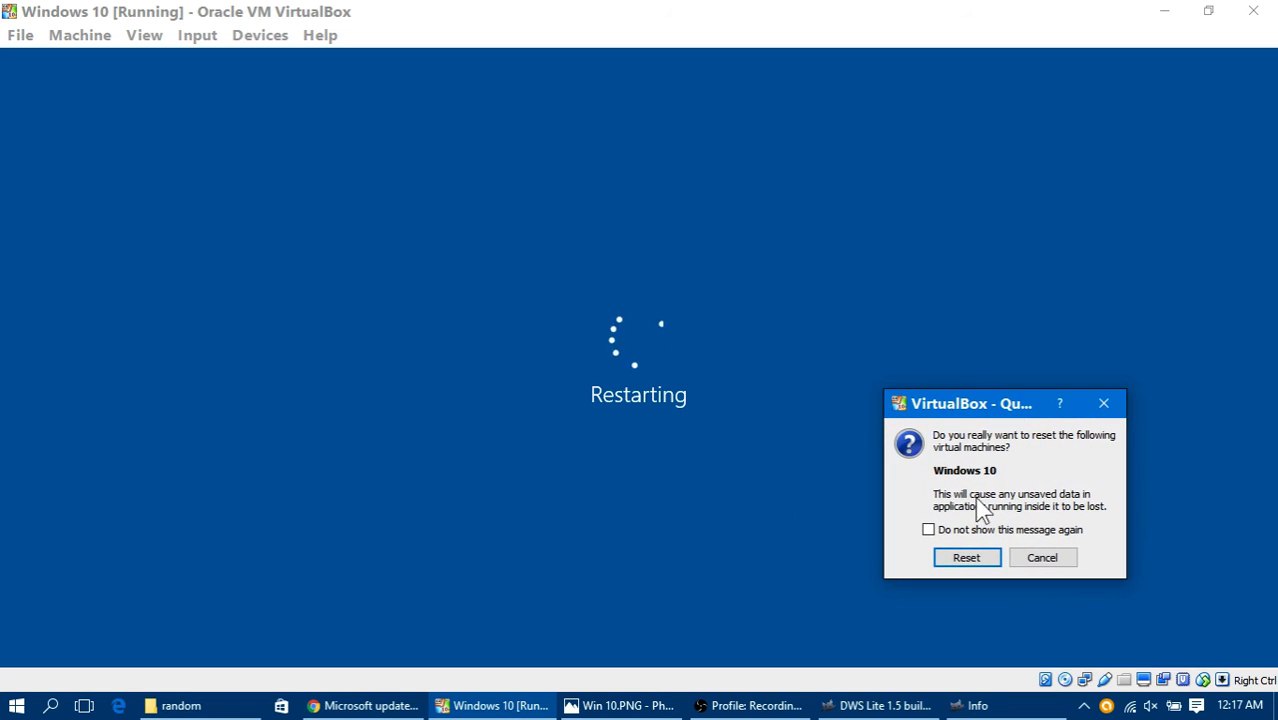
left_click(966, 558)
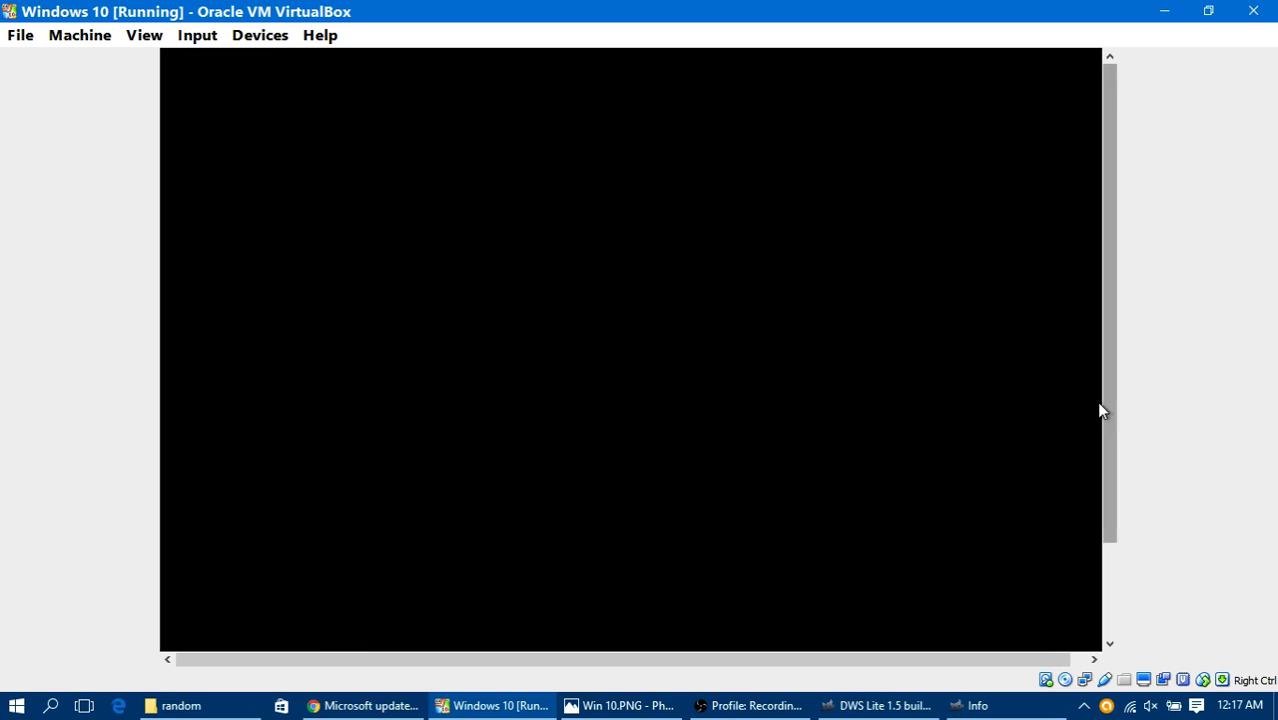
Step: Watch the virtual machine boot while bringing up the host's DWS Lite window to review its results log, and return to the virtual machine
left_click_drag(1105, 419, 1128, 540)
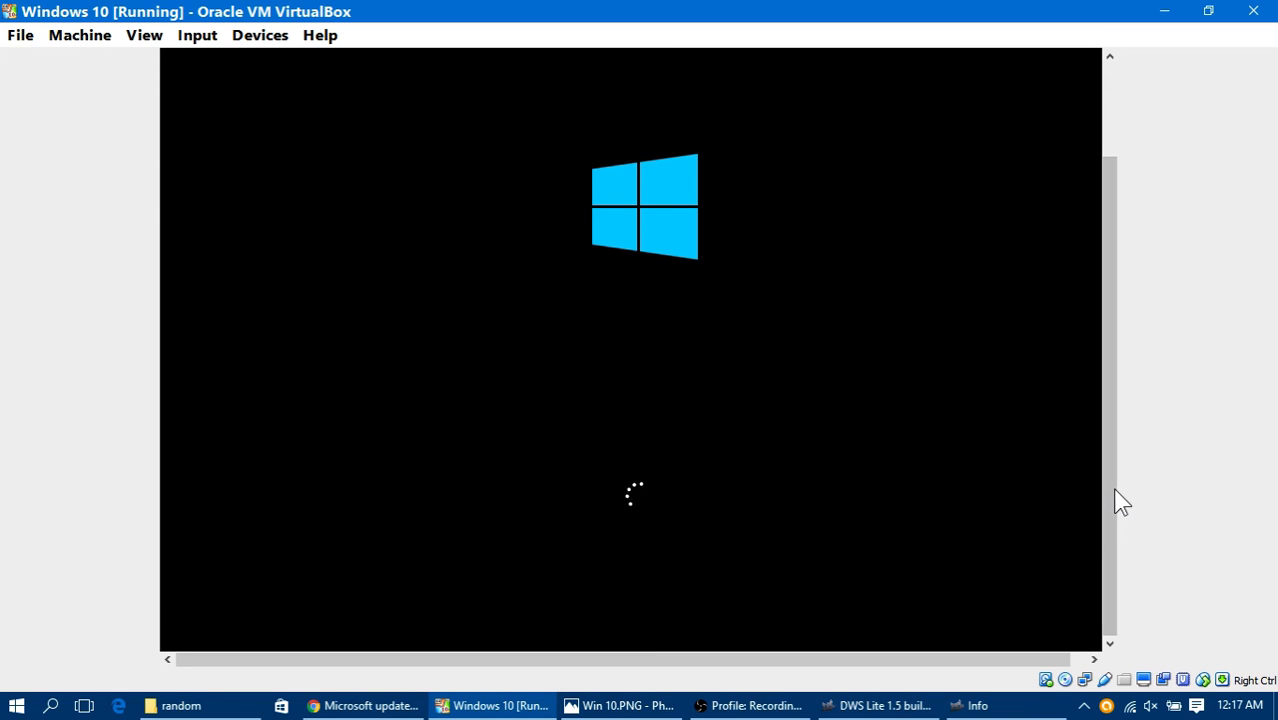
left_click_drag(1116, 501, 1116, 476)
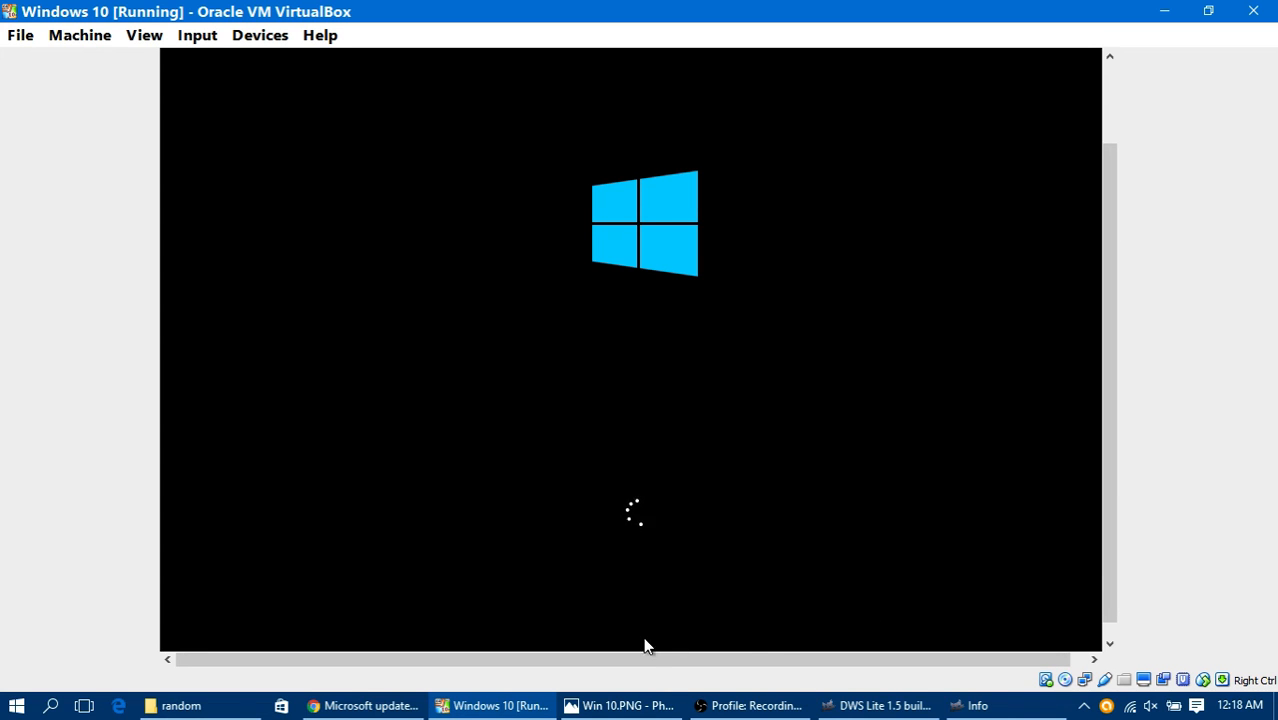
left_click(868, 708)
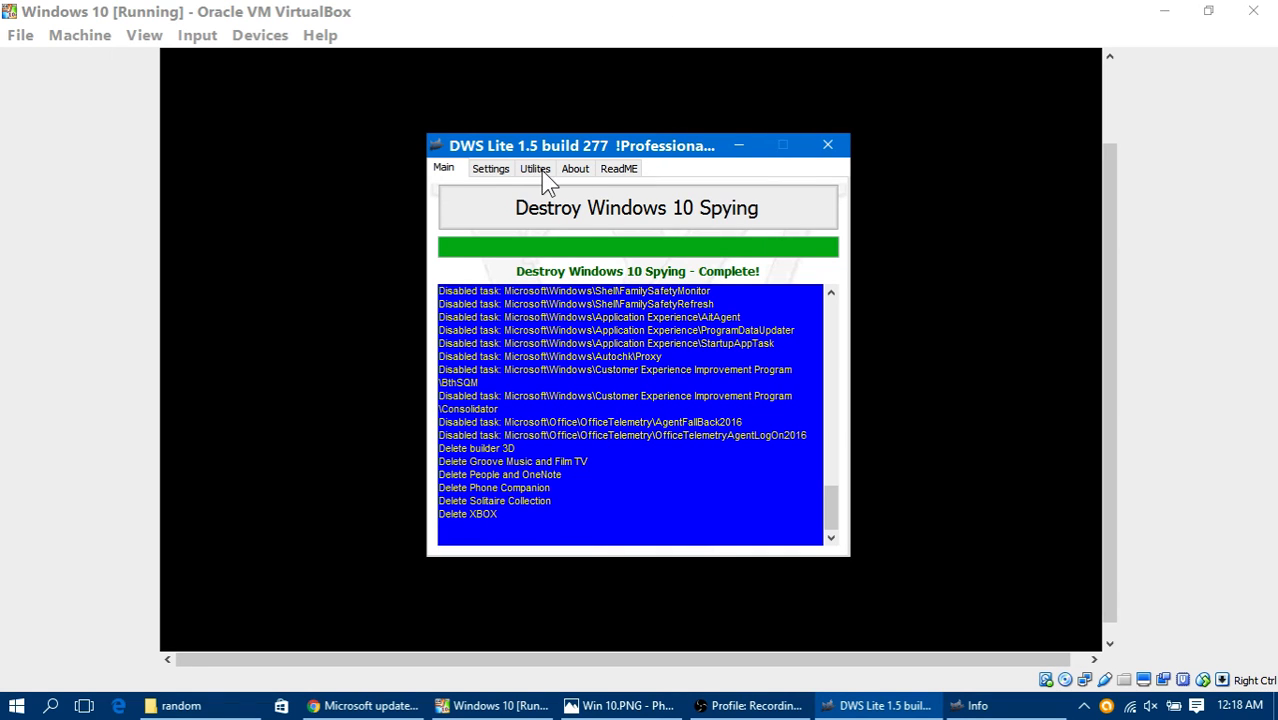
left_click(843, 13)
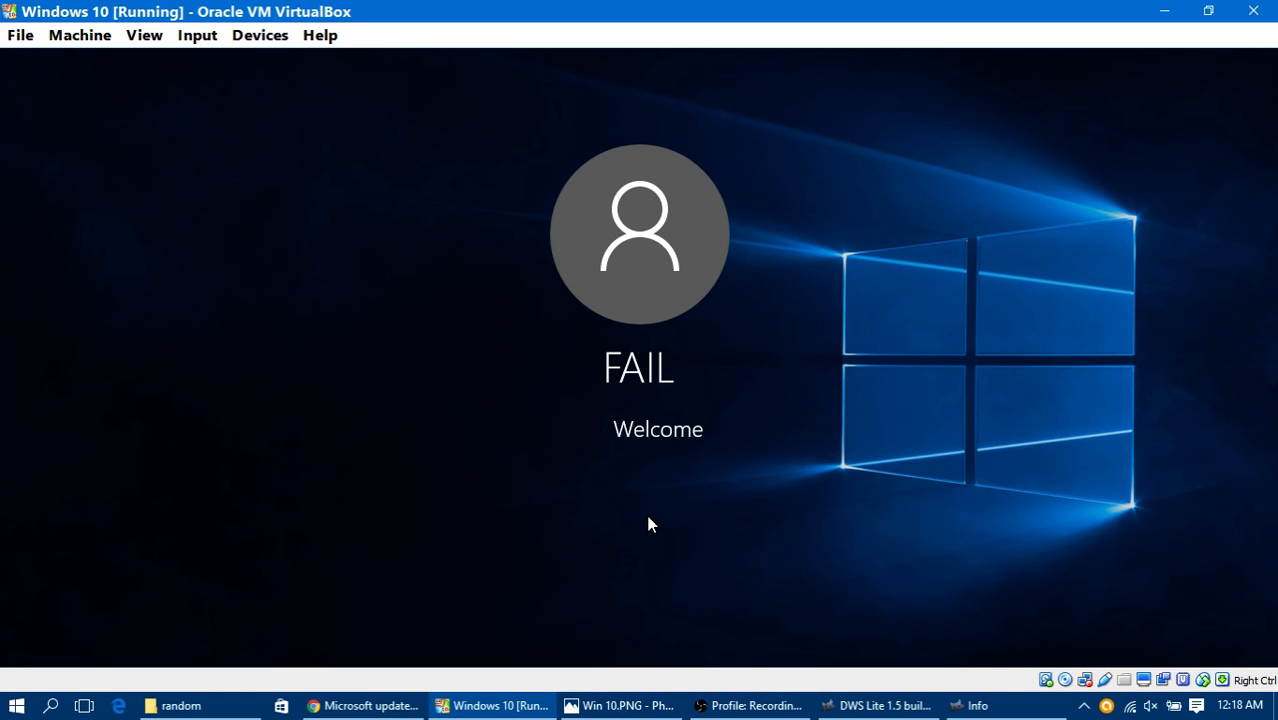
left_click(2, 715)
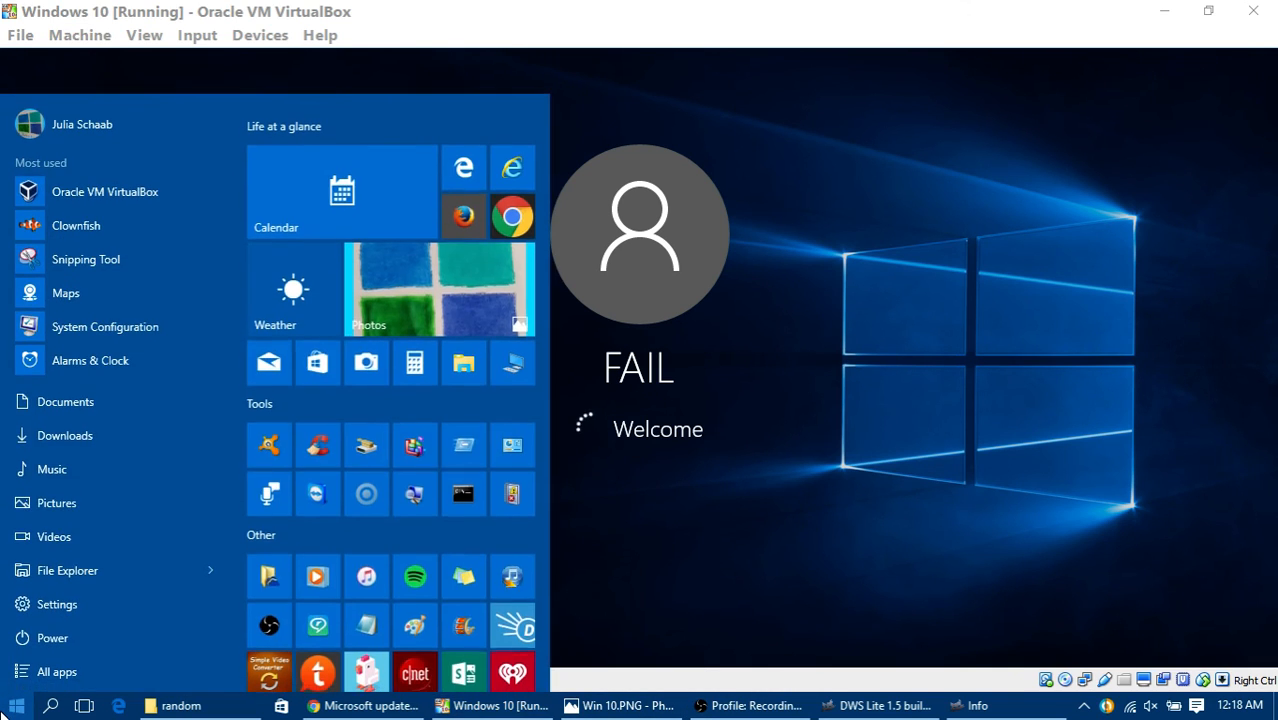
left_click(2, 715)
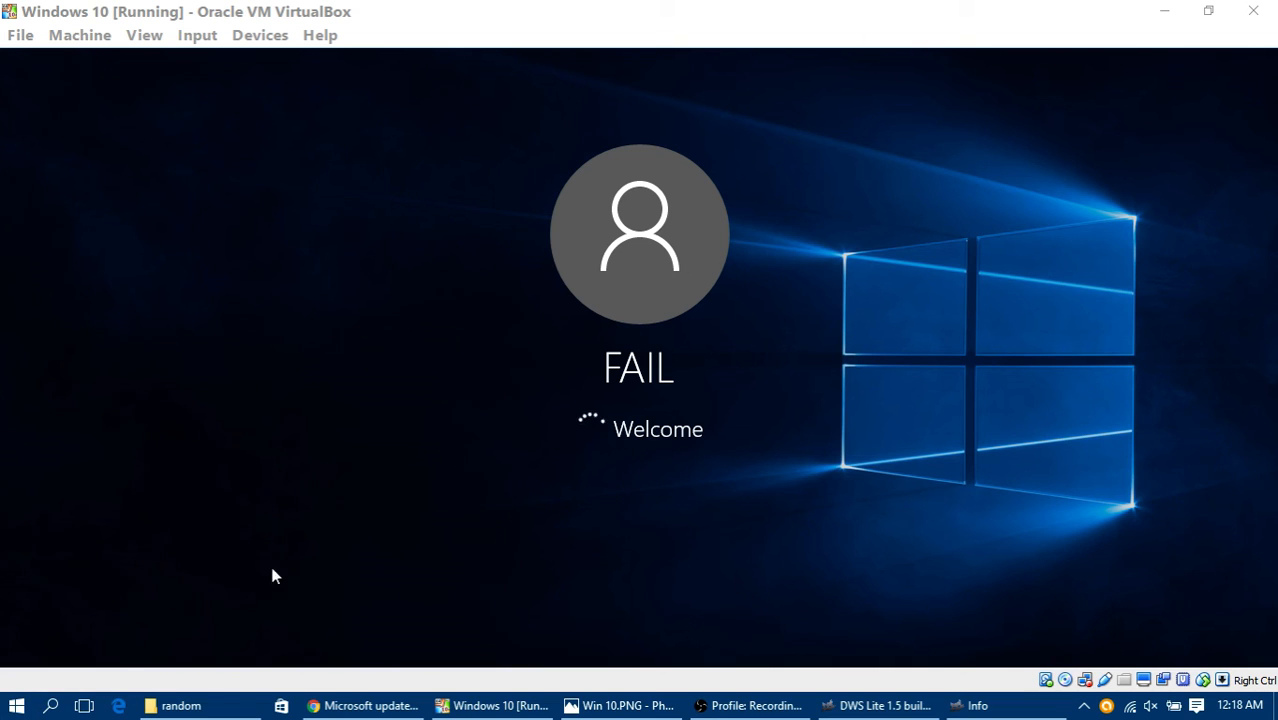
left_click(797, 79)
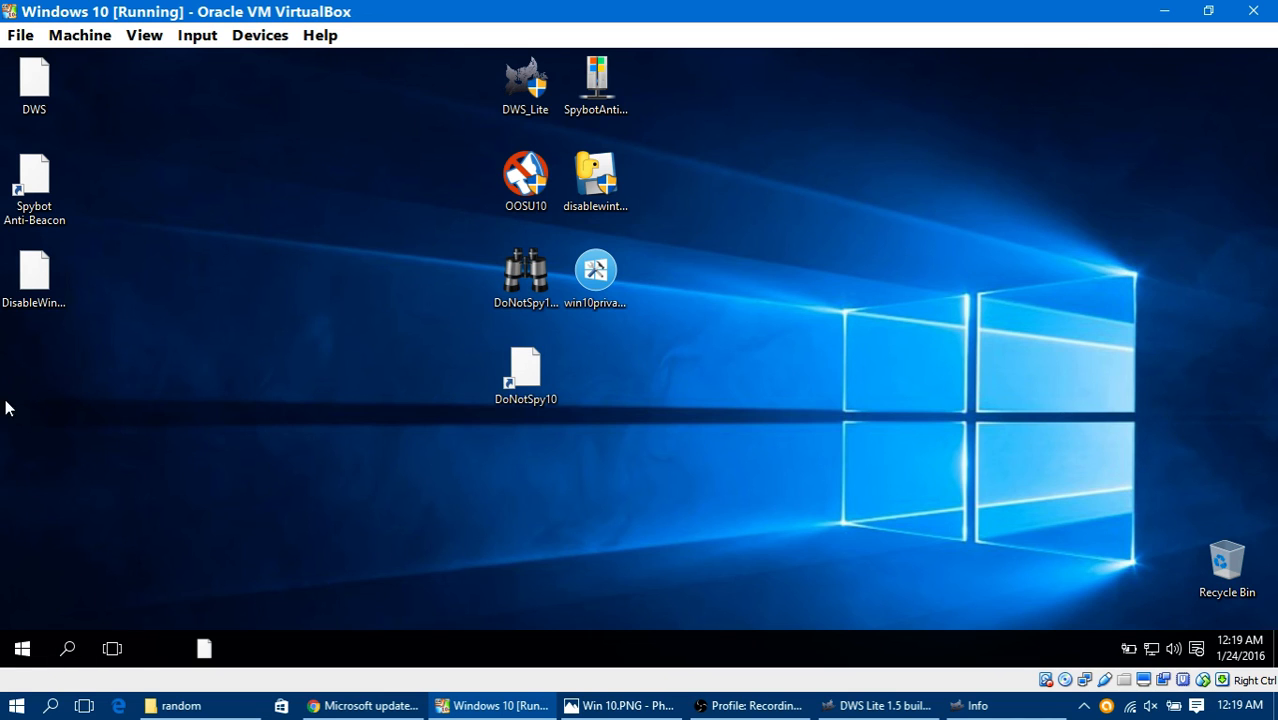
Step: Examine the anti-spying program icons and blank shortcuts left on the guest's desktop
left_click_drag(8, 404, 105, 150)
left_click(491, 448)
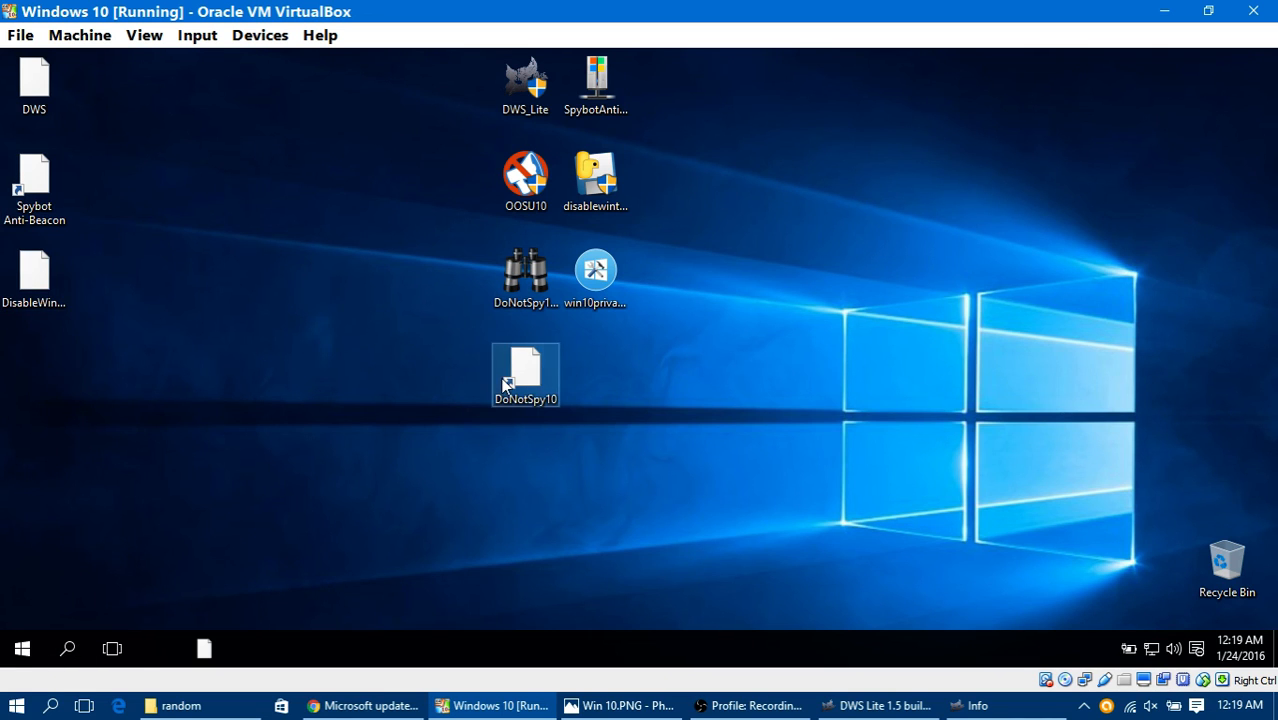
left_click(530, 252)
left_click_drag(537, 203, 537, 192)
left_click(597, 270)
left_click(600, 169)
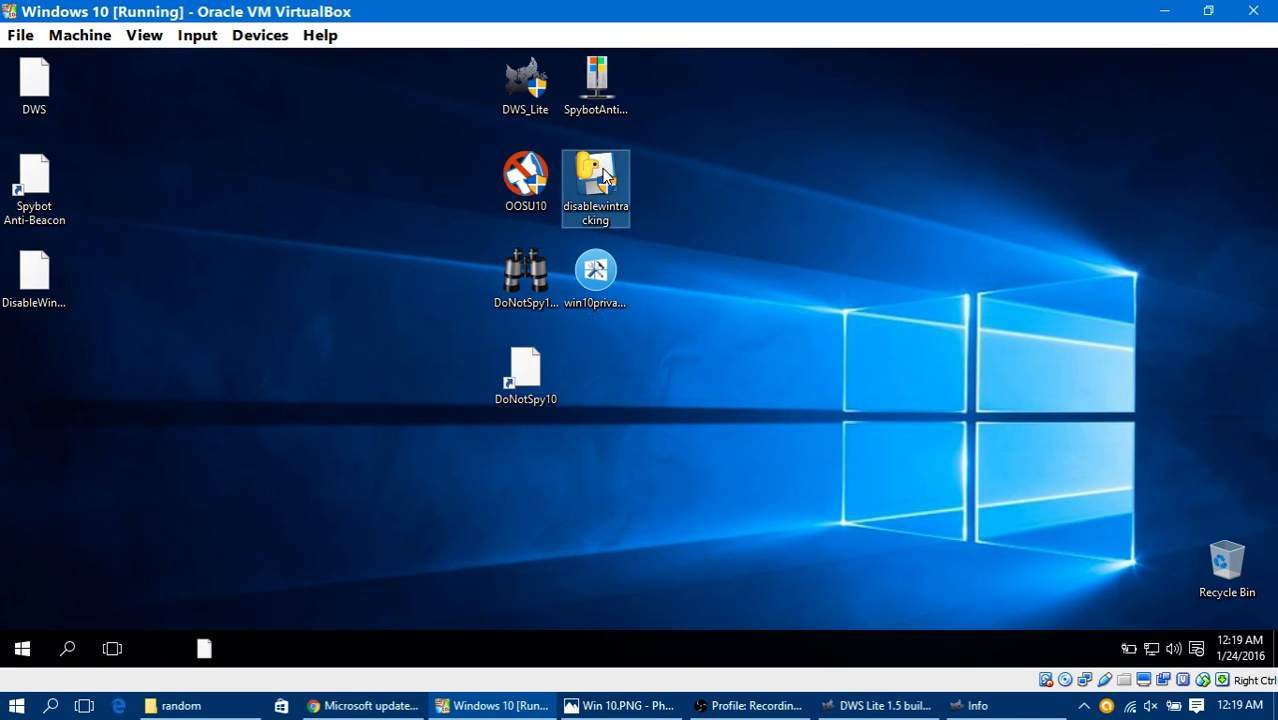
left_click(531, 86)
left_click(34, 180)
left_click(36, 280)
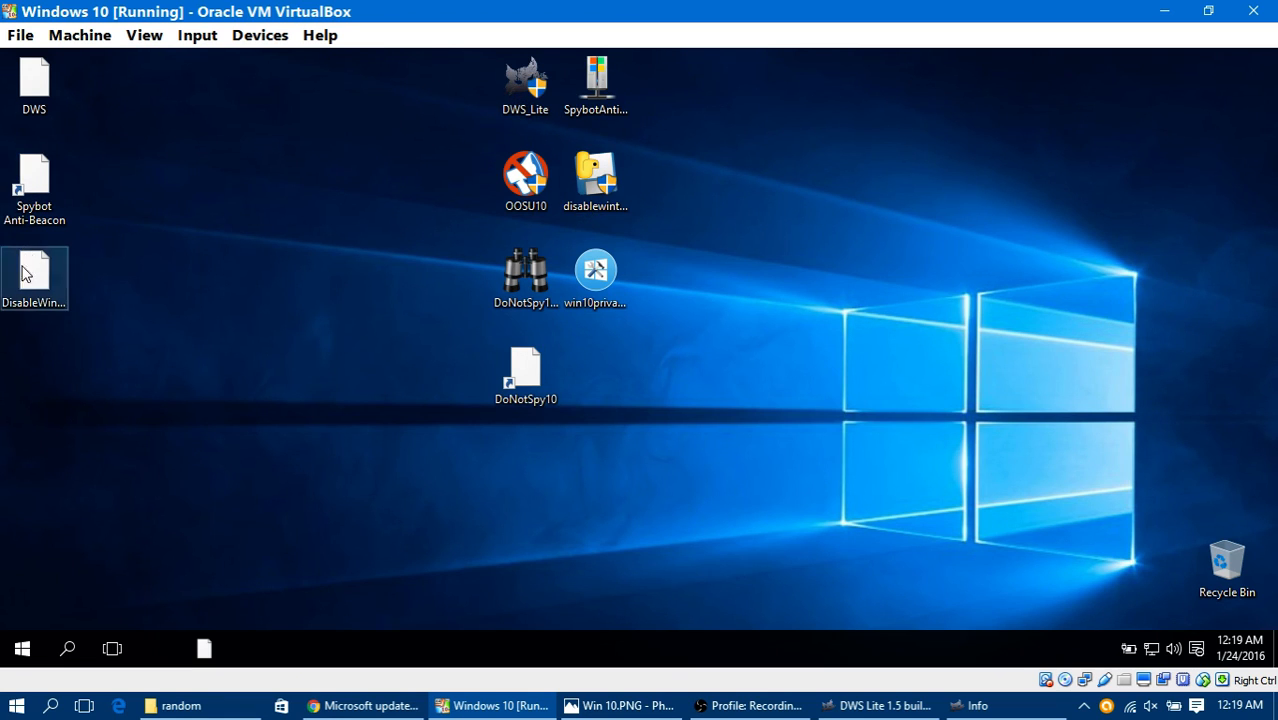
left_click(36, 104)
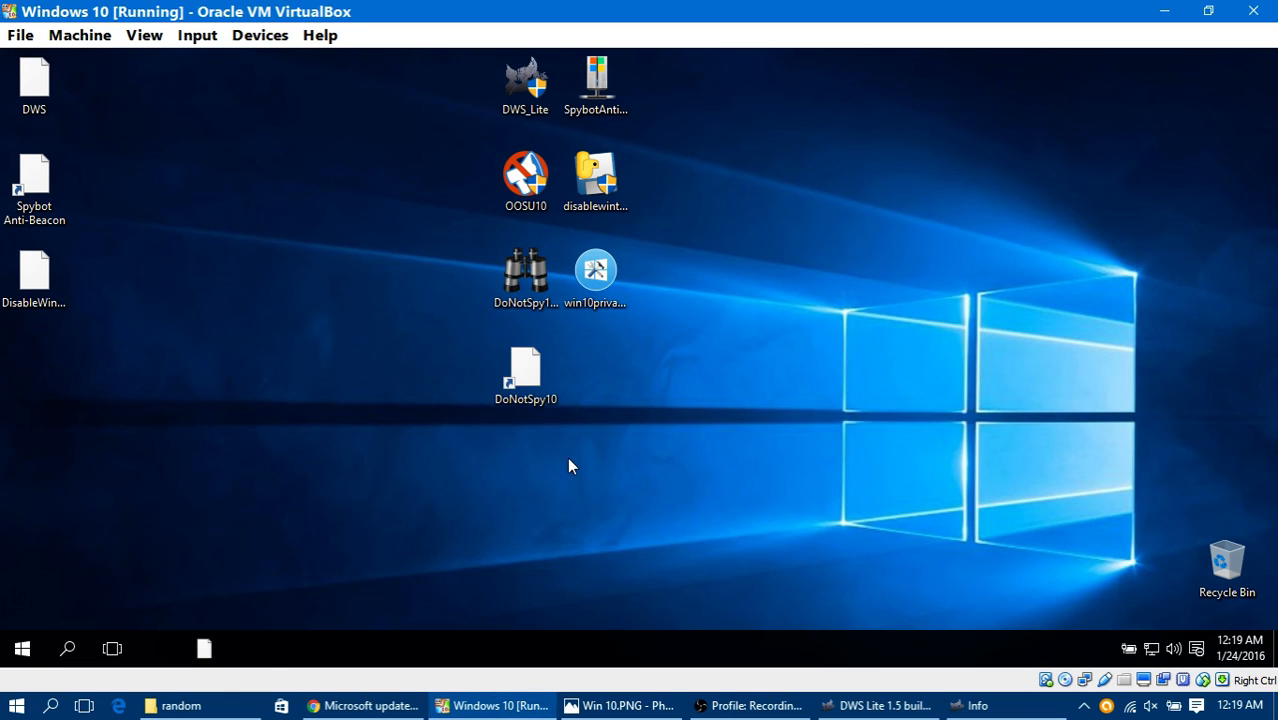
Step: Try twice to launch the guest's pinned taskbar program with the missing icon, beside Task View, and dismiss each error dialog
left_click(166, 643)
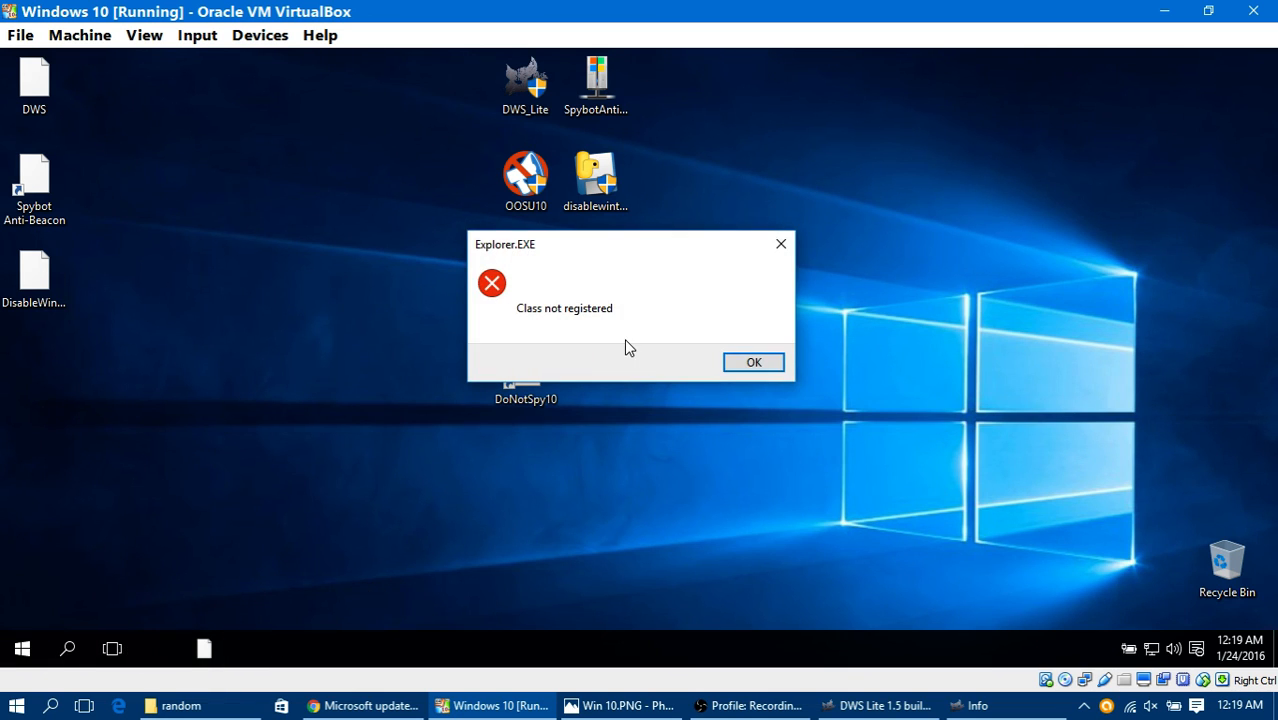
left_click(754, 366)
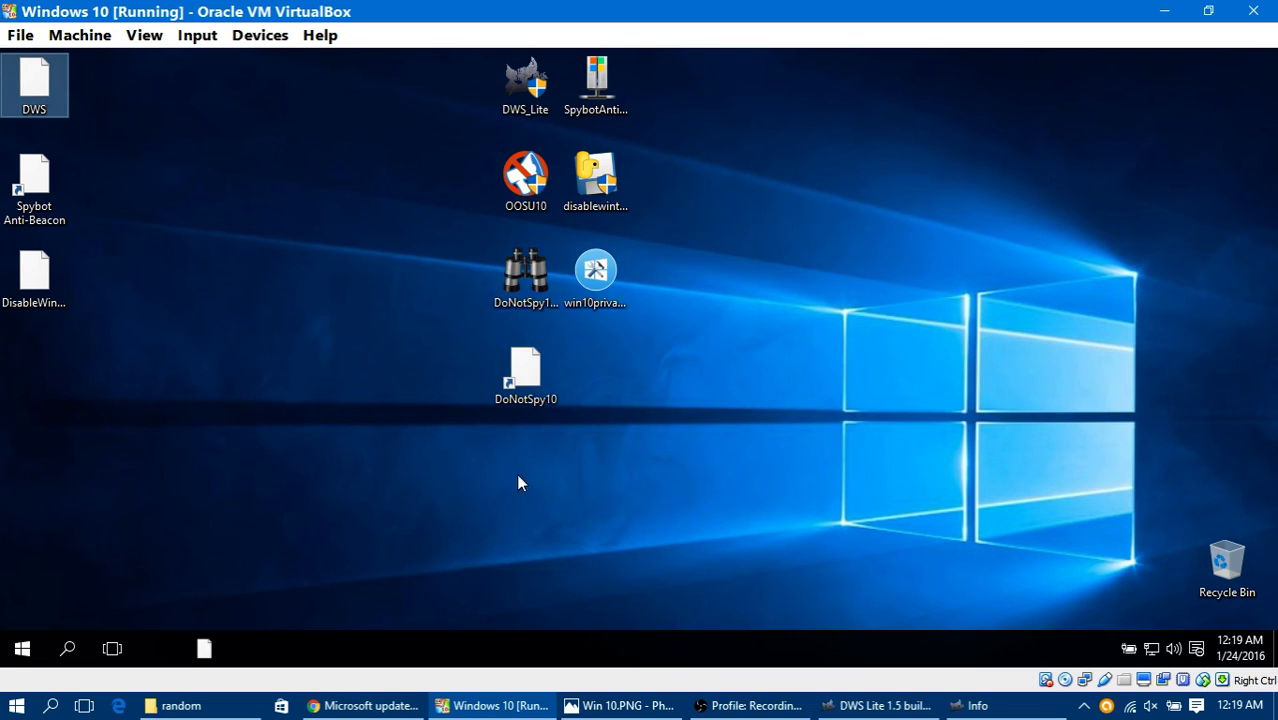
left_click(163, 648)
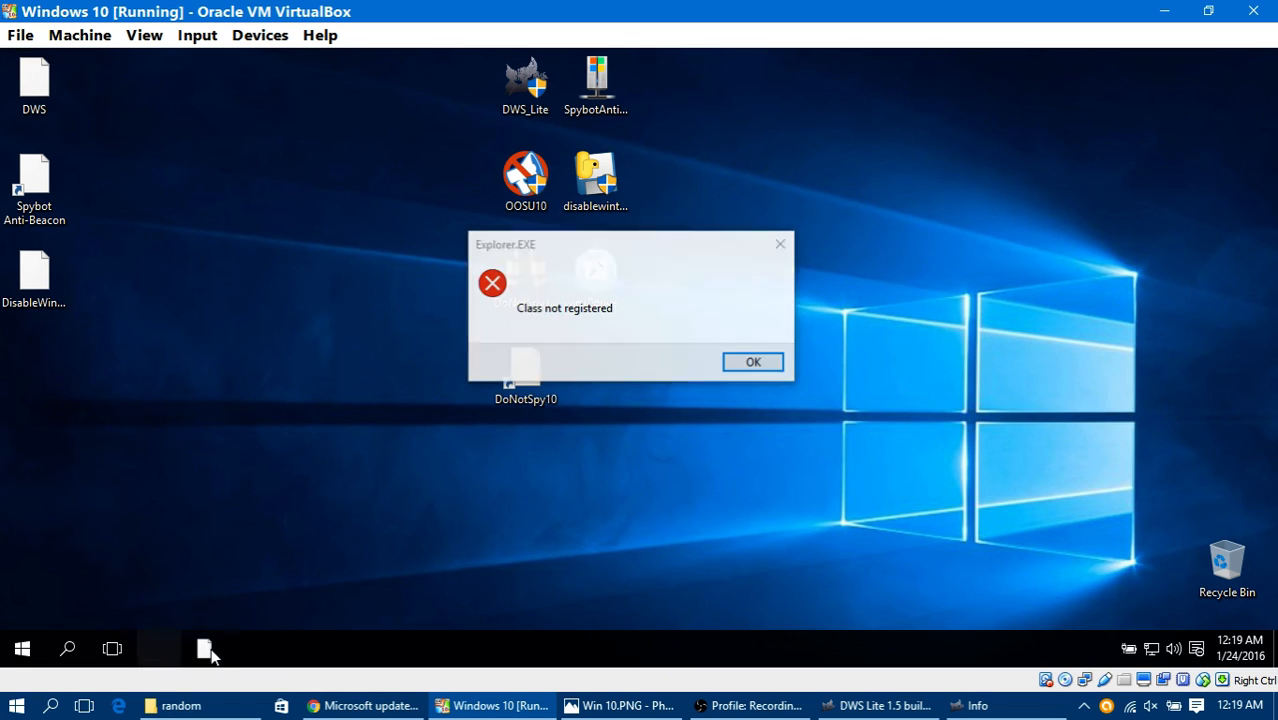
left_click(736, 366)
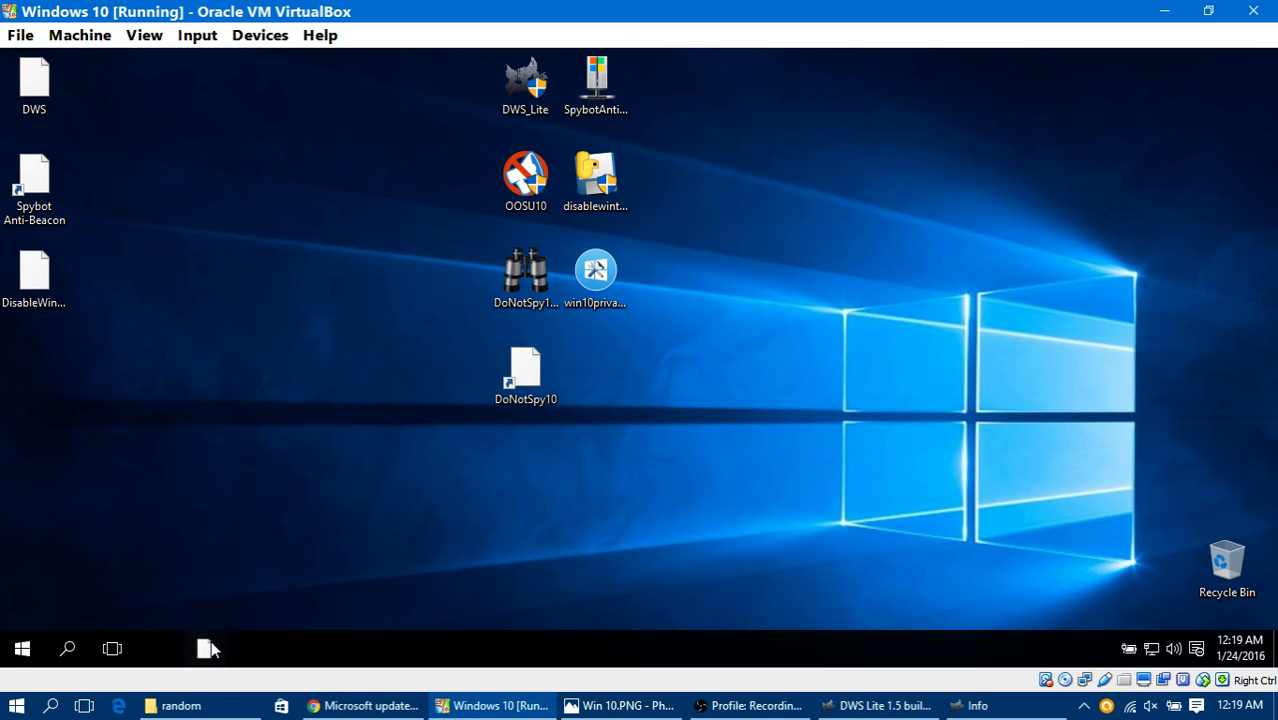
Step: Try to open the display settings from the guest's desktop, and dismiss the error dialog
right_click(158, 398)
left_click(250, 525)
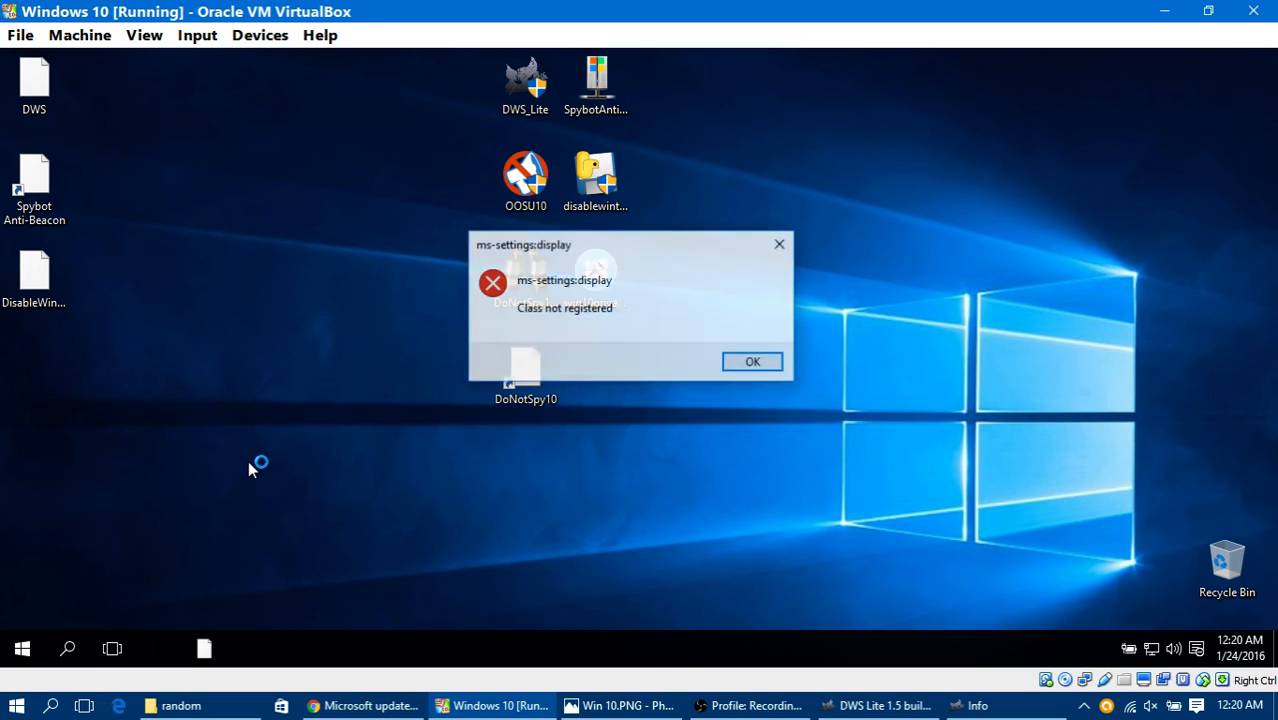
left_click(750, 362)
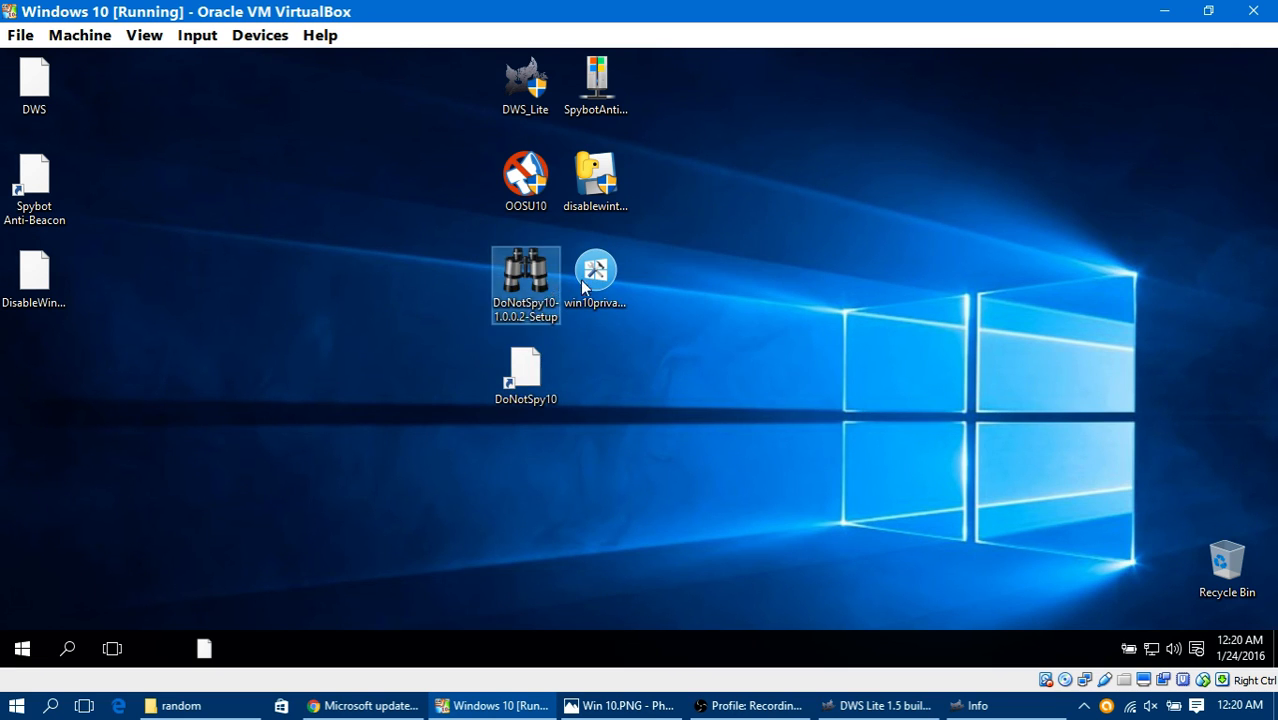
Step: Compare the desktop icons of the remaining setup programs with those of DWS, Spybot Anti-Beacon and DisableWinTracking
left_click(596, 88)
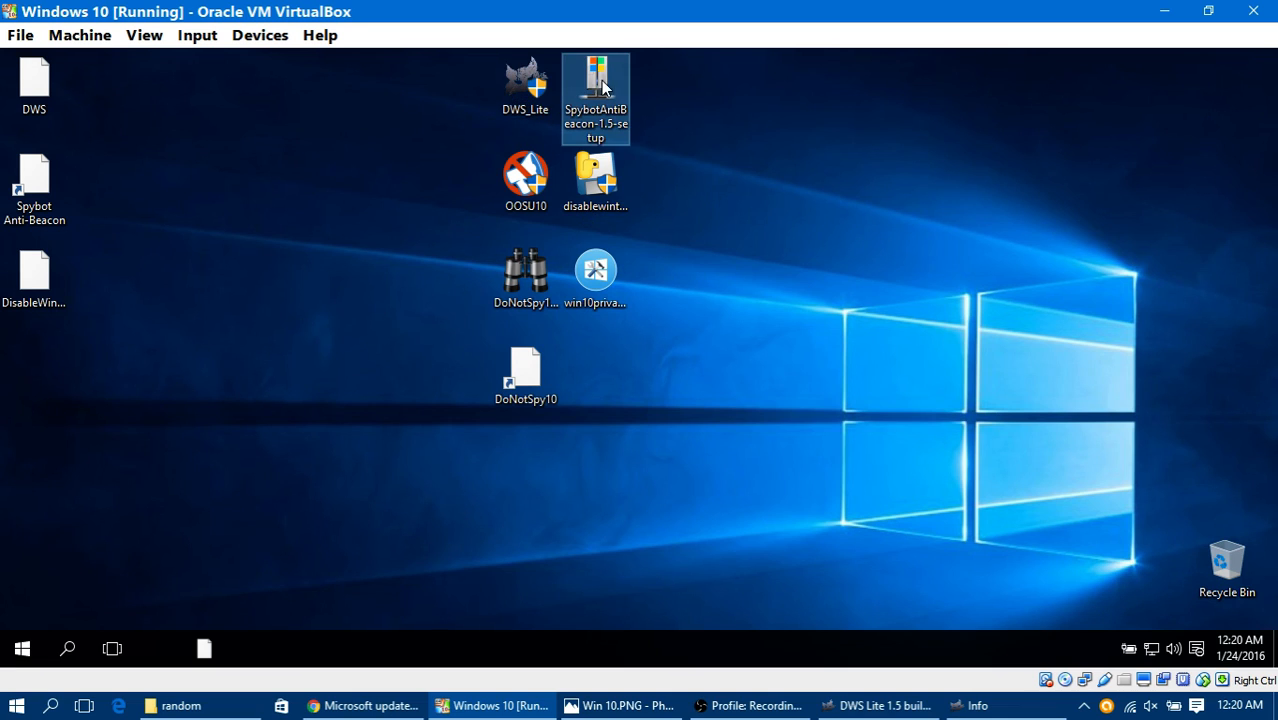
left_click(586, 207)
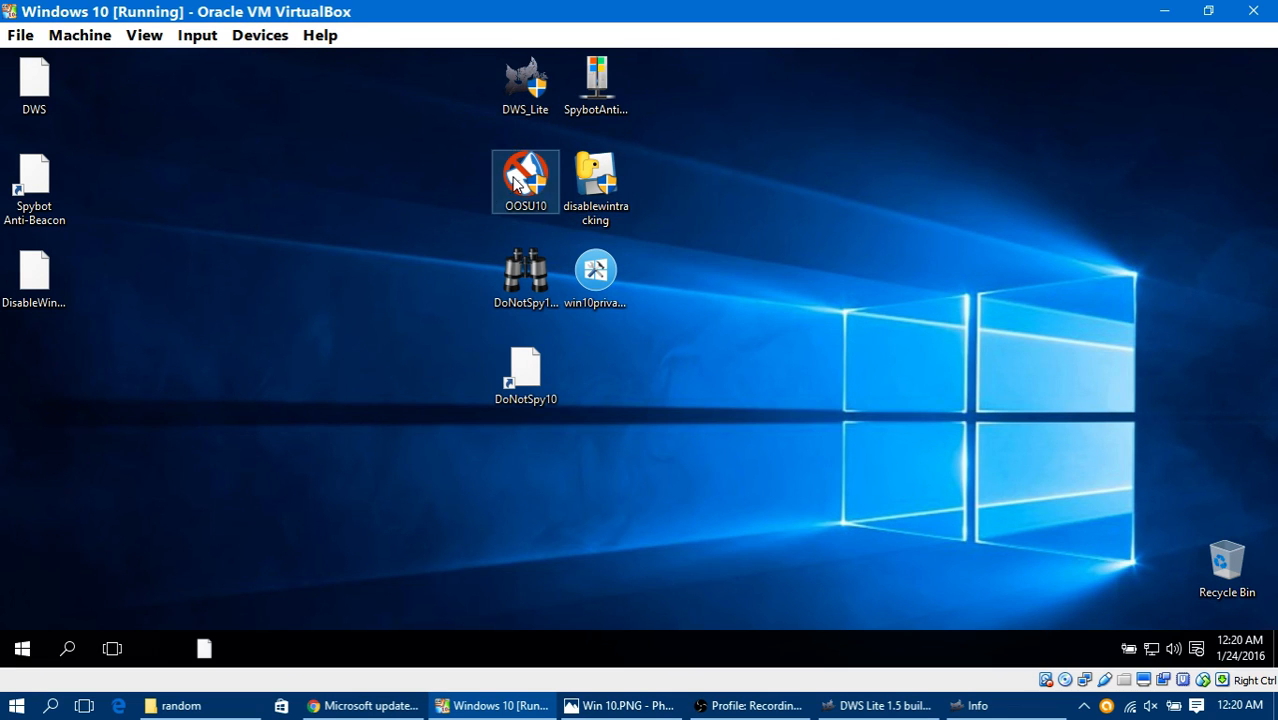
left_click(505, 190)
left_click_drag(53, 371, 50, 88)
left_click(50, 88)
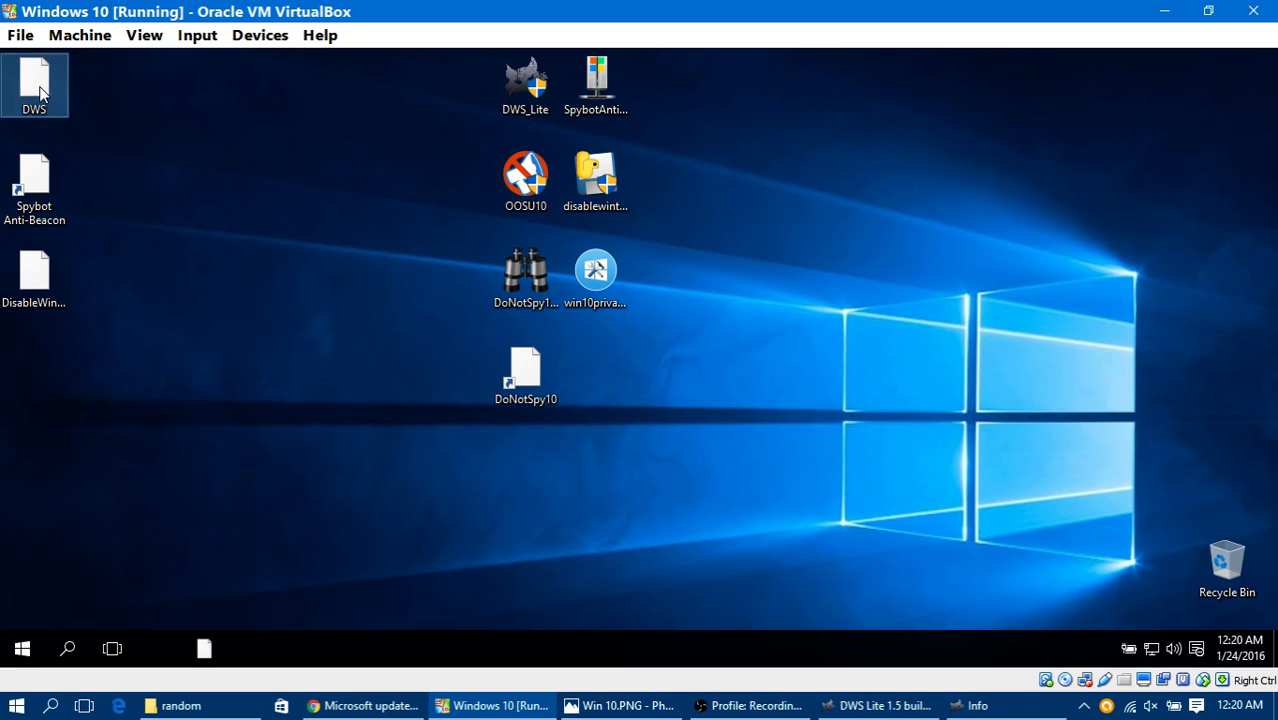
left_click(52, 173)
left_click(35, 287)
mouse_move(28, 205)
left_mouse_down()
mouse_move(240, 306)
mouse_move(130, 222)
mouse_move(37, 190)
left_mouse_up()
left_click(85, 197)
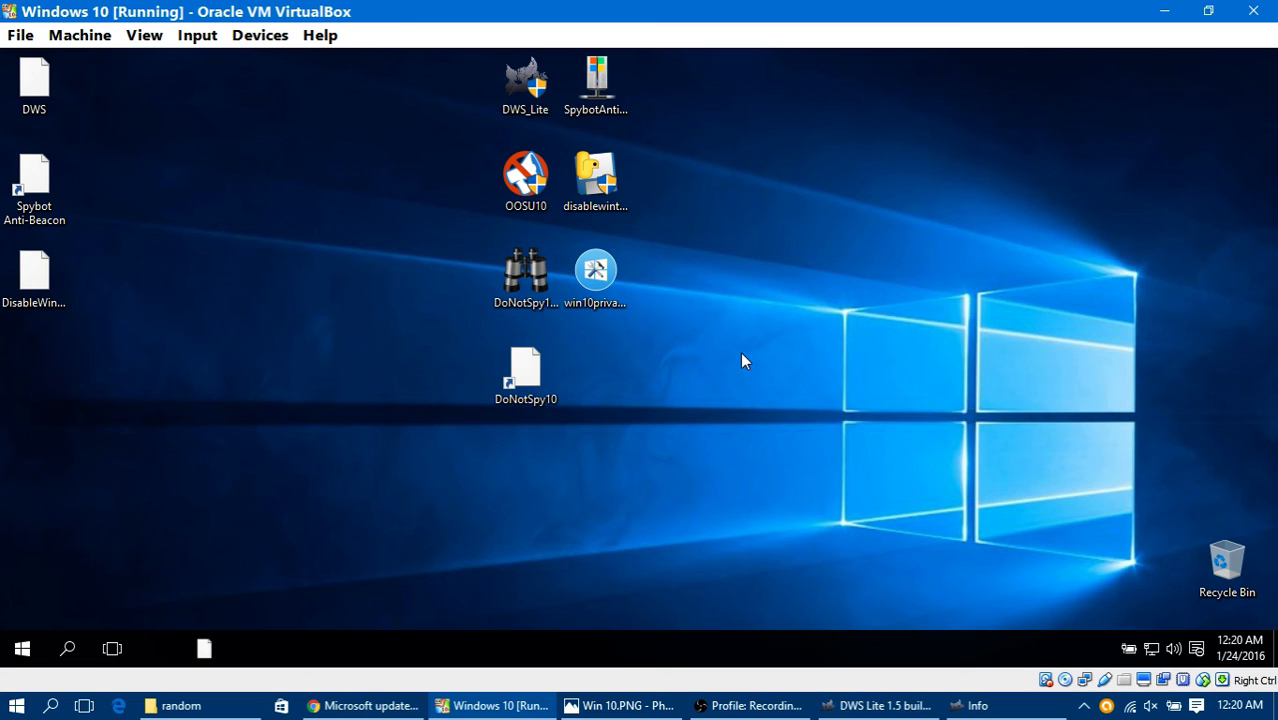
Step: Send the win10privacy program to the guest's Recycle Bin and move the DoNotSpy10 shortcut into the empty desktop area beyond disablewintracking
left_click_drag(596, 275, 1221, 576)
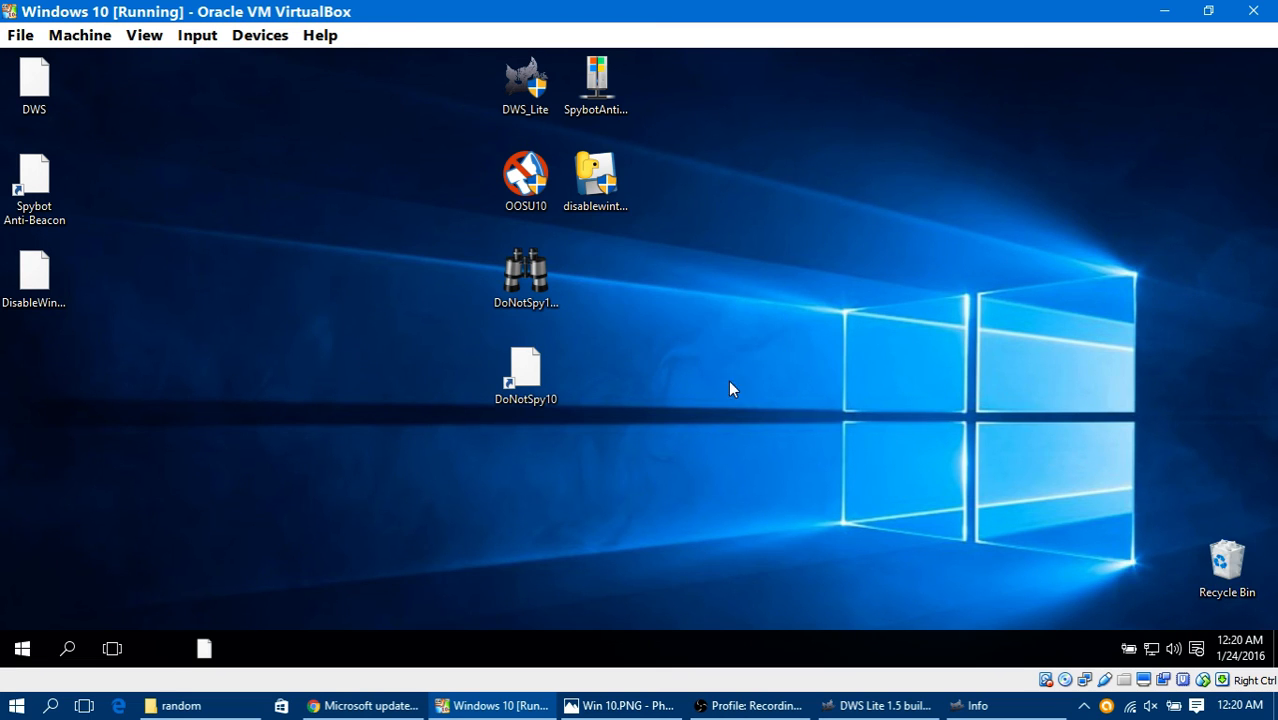
left_click_drag(537, 360, 630, 282)
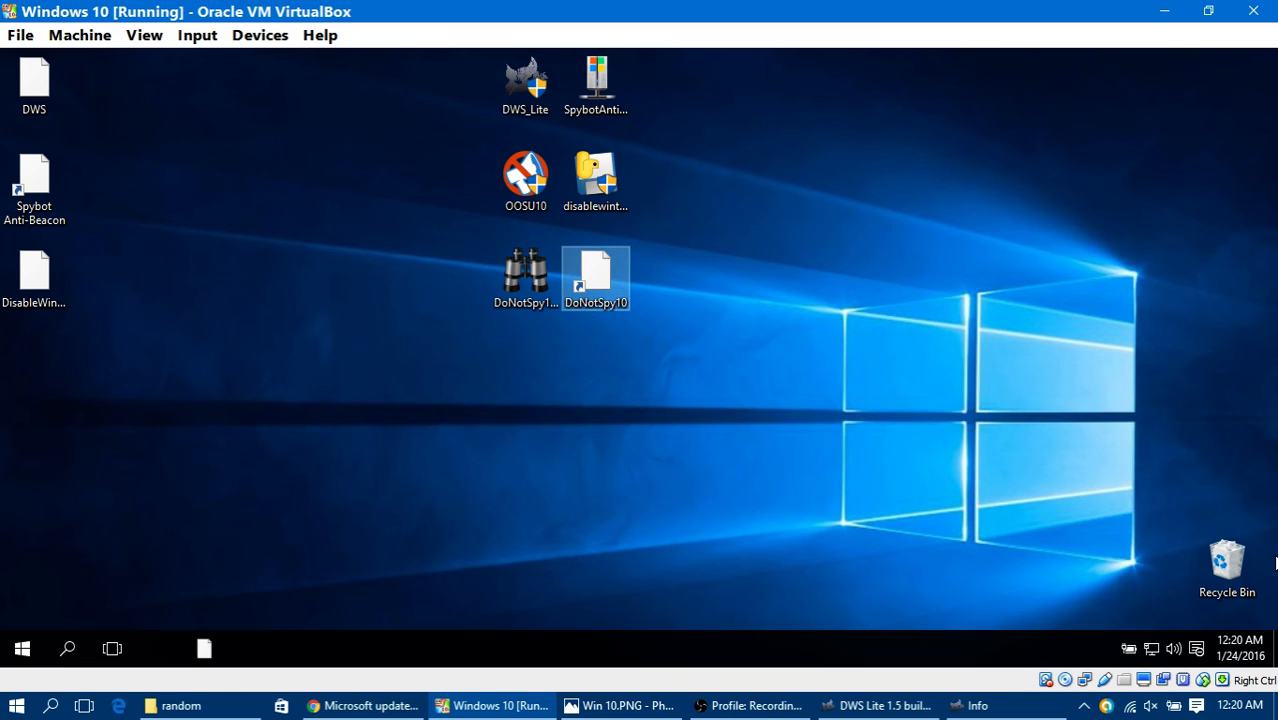
left_click(1246, 574)
left_click(637, 383)
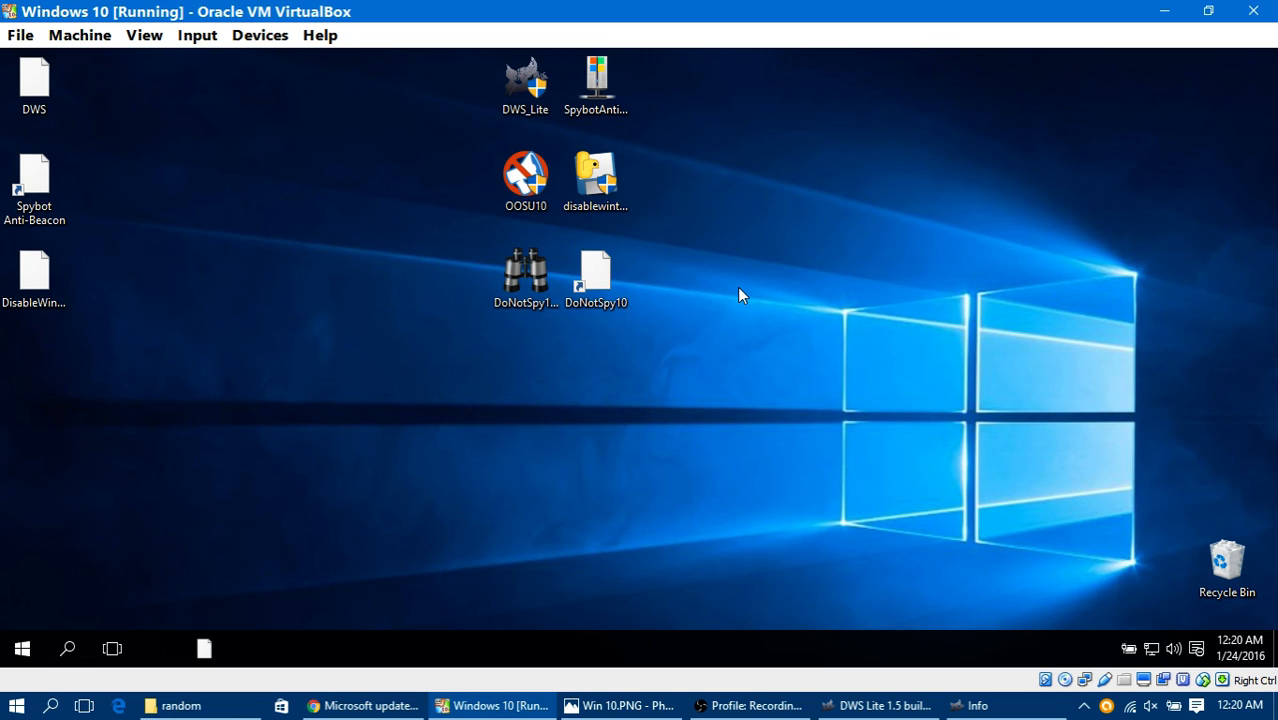
left_click_drag(433, 376, 600, 324)
left_click_drag(480, 333, 800, 190)
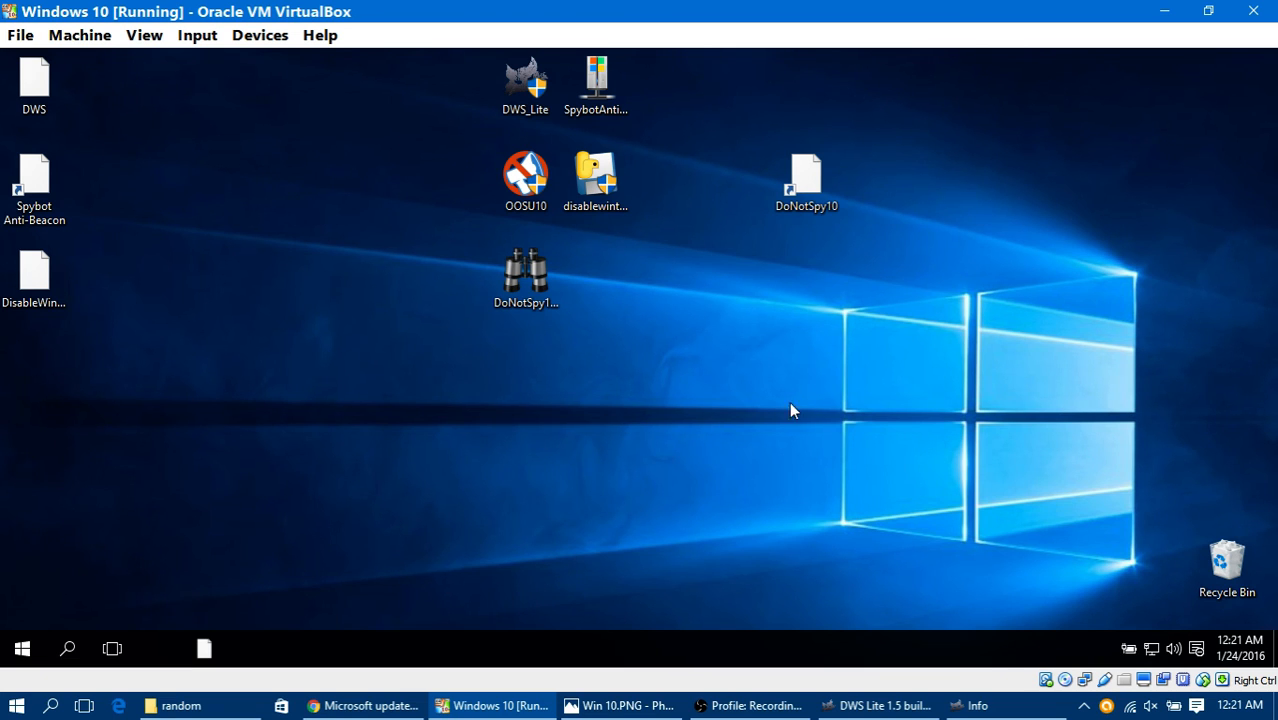
Step: Try once more to launch the icon-less pinned program beside the guest's Task View, and dismiss the error dialog
left_click(177, 652)
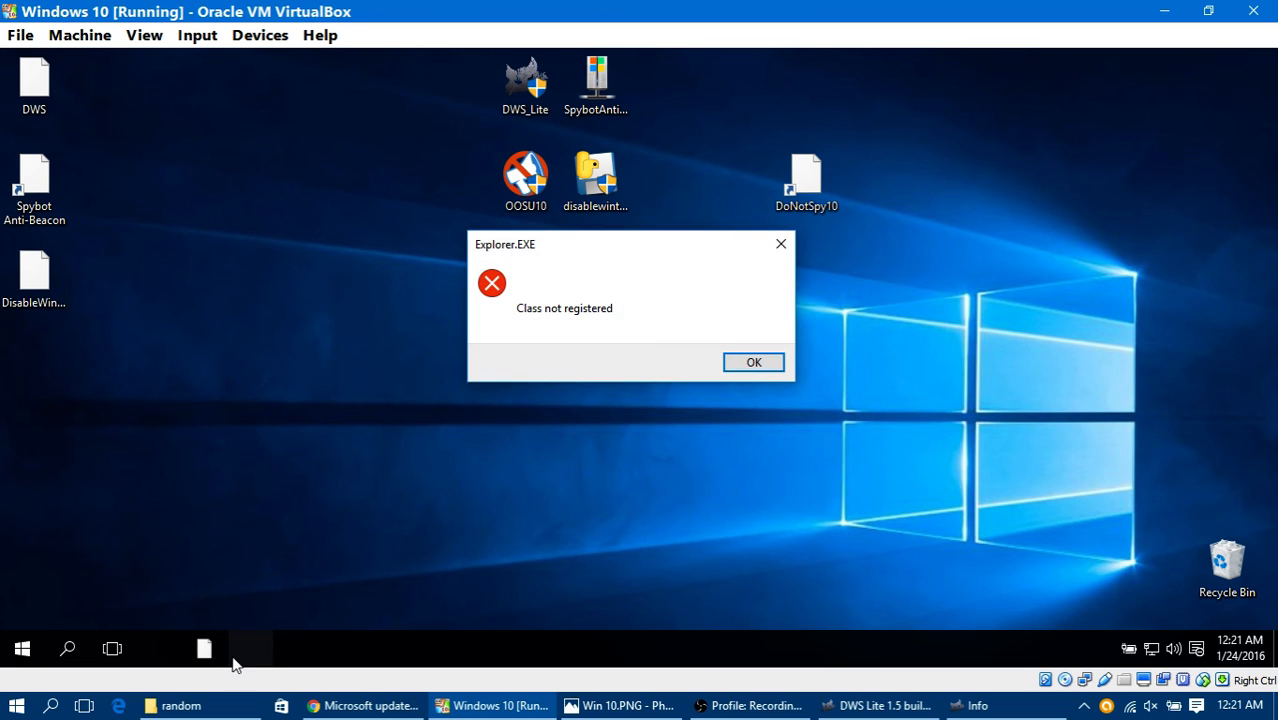
left_click(750, 362)
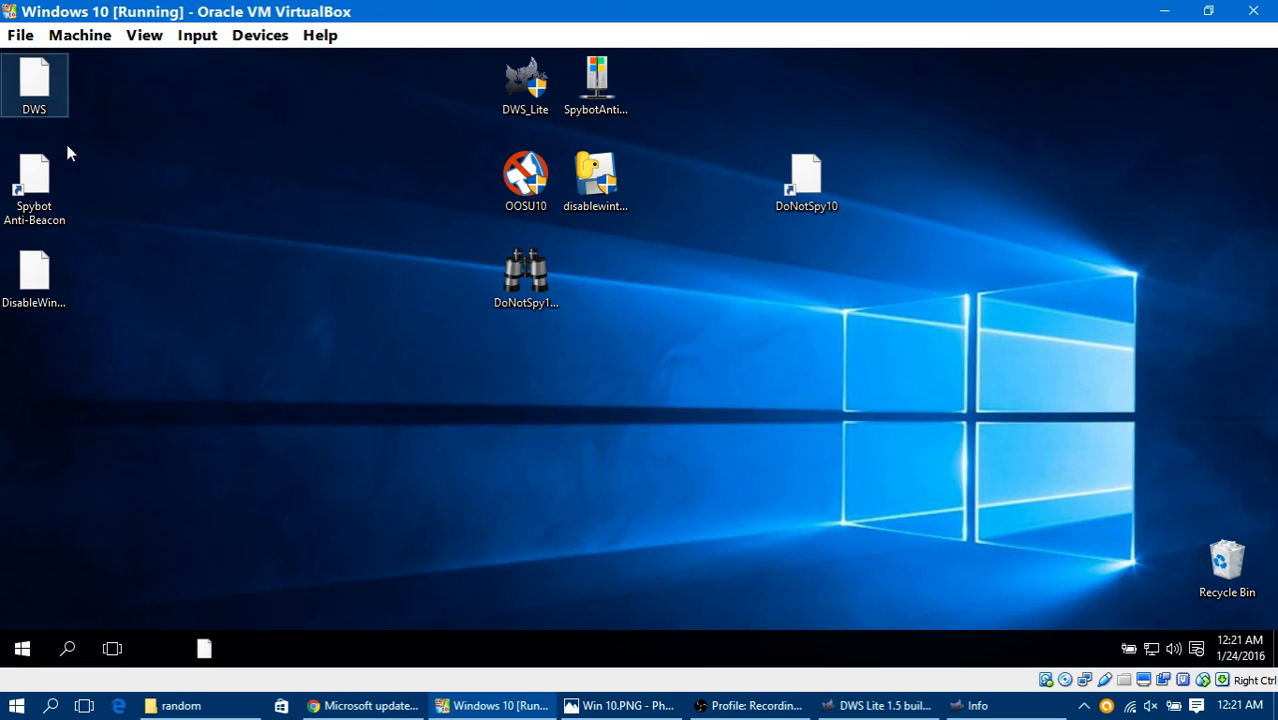